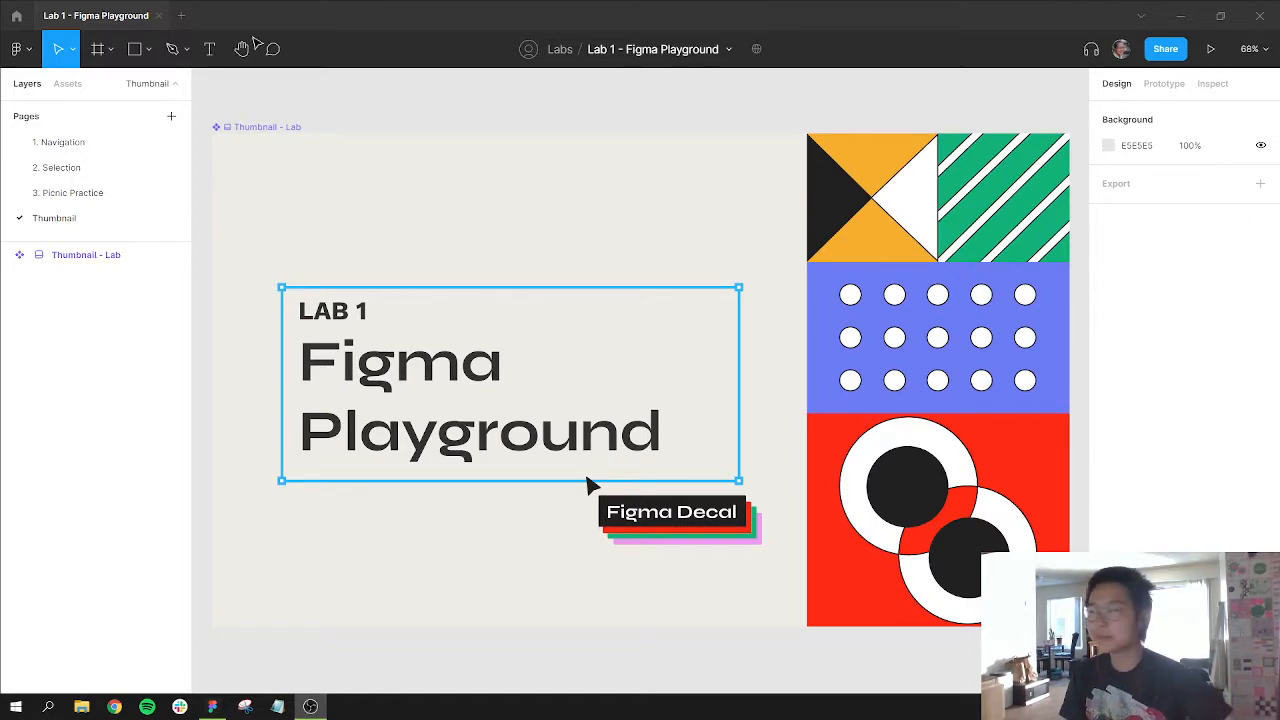
- Go to the file browser and look through the recently viewed files
{"action": "left_click", "coordinate": [16, 17]}
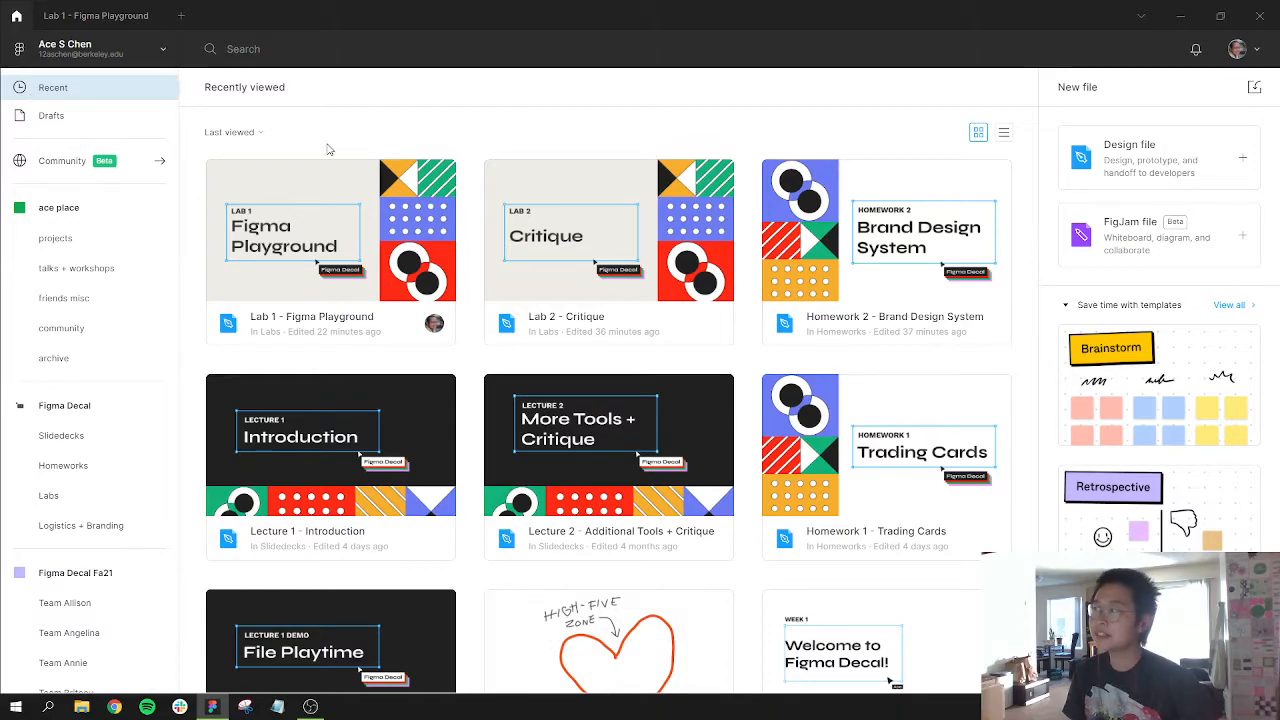
{"action": "scroll", "coordinate": [409, 205], "scroll_direction": "down", "scroll_amount": 5}
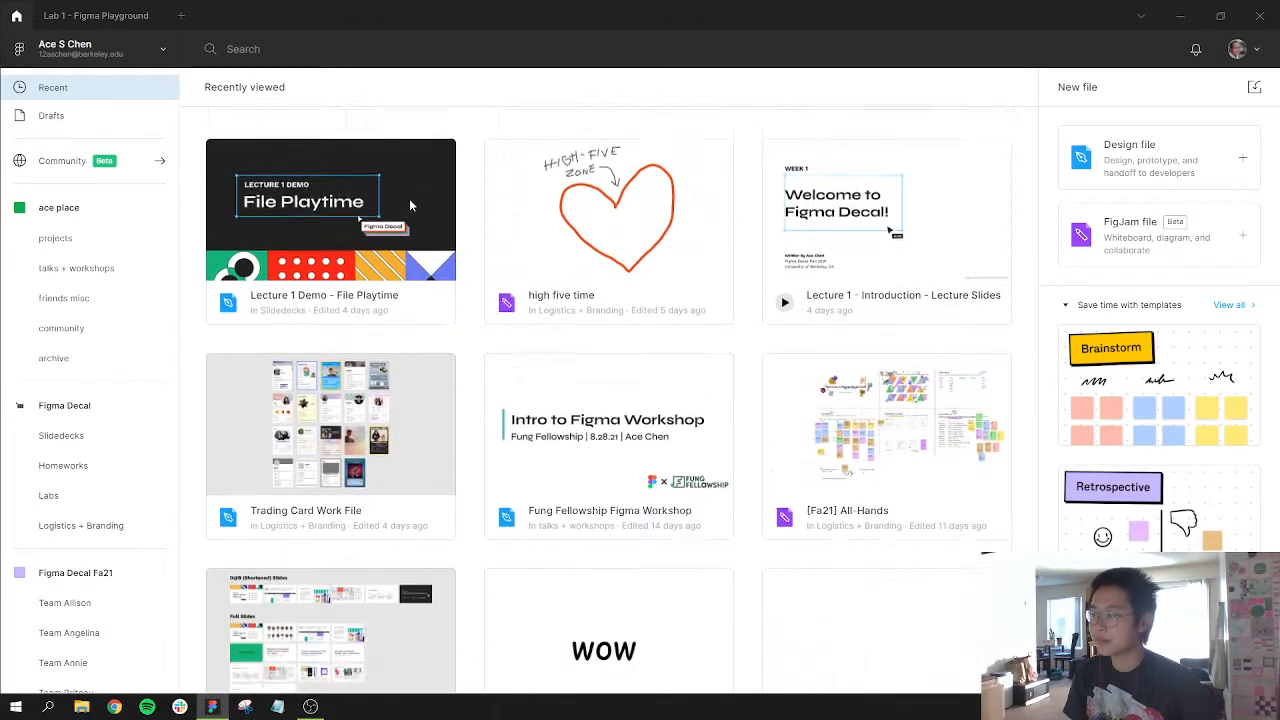
{"action": "scroll", "coordinate": [409, 205], "scroll_direction": "down", "scroll_amount": 1}
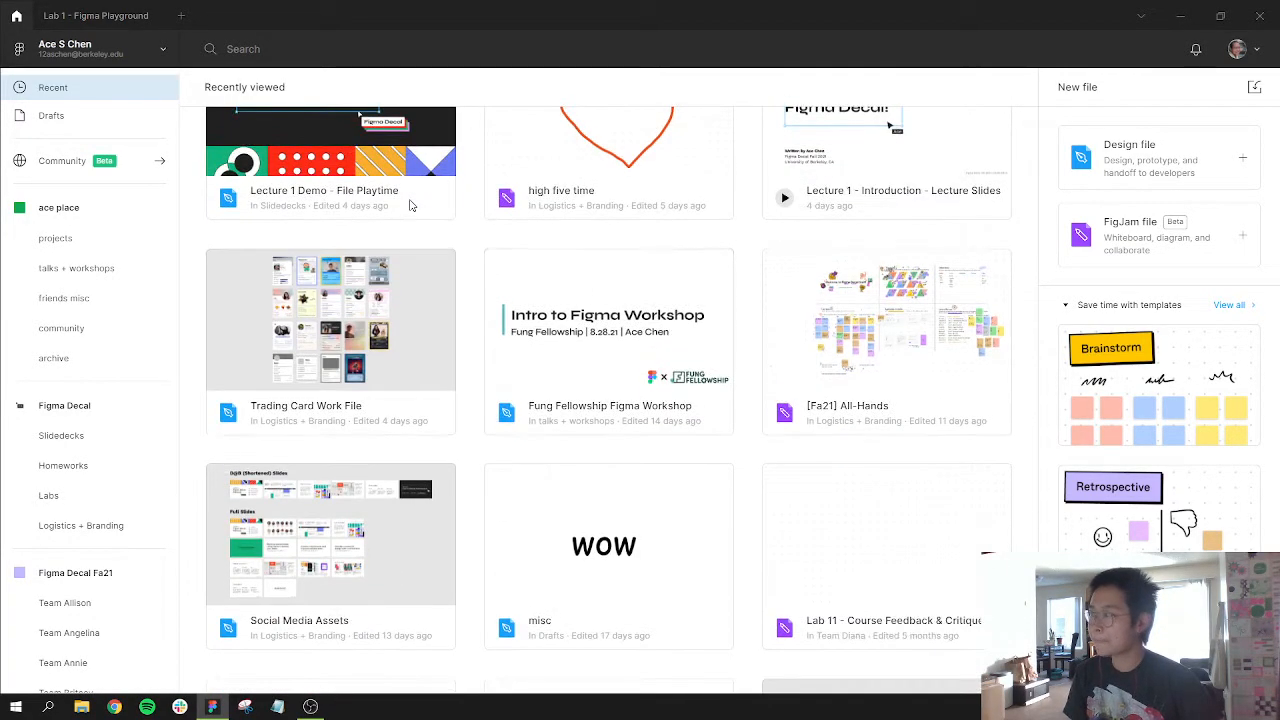
- Look over the drafts, then view the projects of the Figma Decal Fa21 team
{"action": "left_click", "coordinate": [121, 123]}
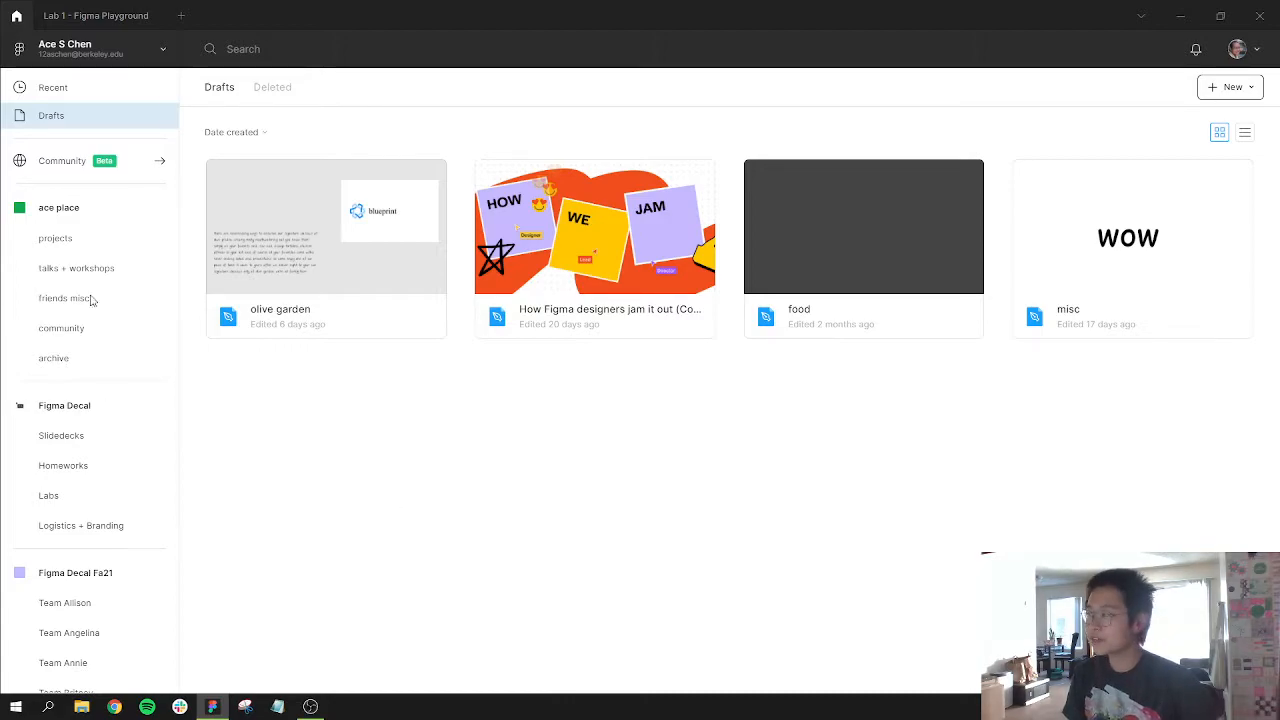
{"action": "scroll", "coordinate": [116, 303], "scroll_direction": "down", "scroll_amount": 2}
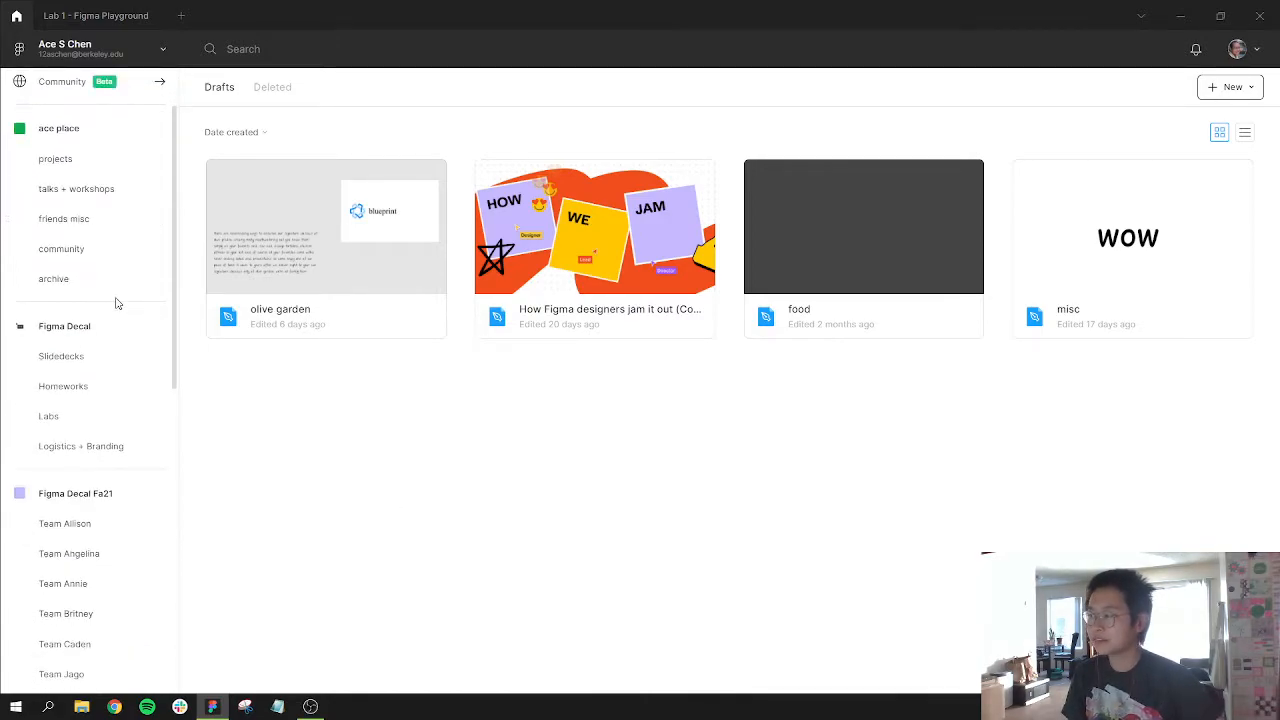
{"action": "scroll", "coordinate": [116, 300], "scroll_direction": "down", "scroll_amount": 4}
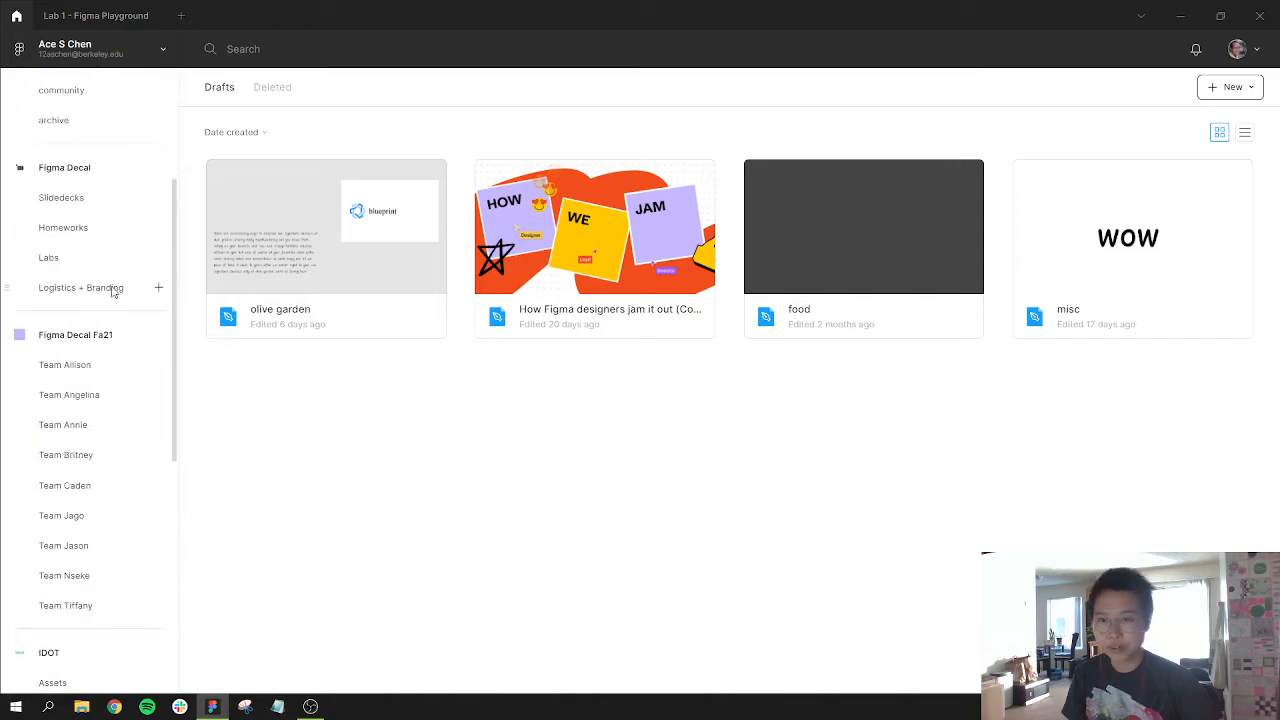
{"action": "left_click", "coordinate": [89, 337]}
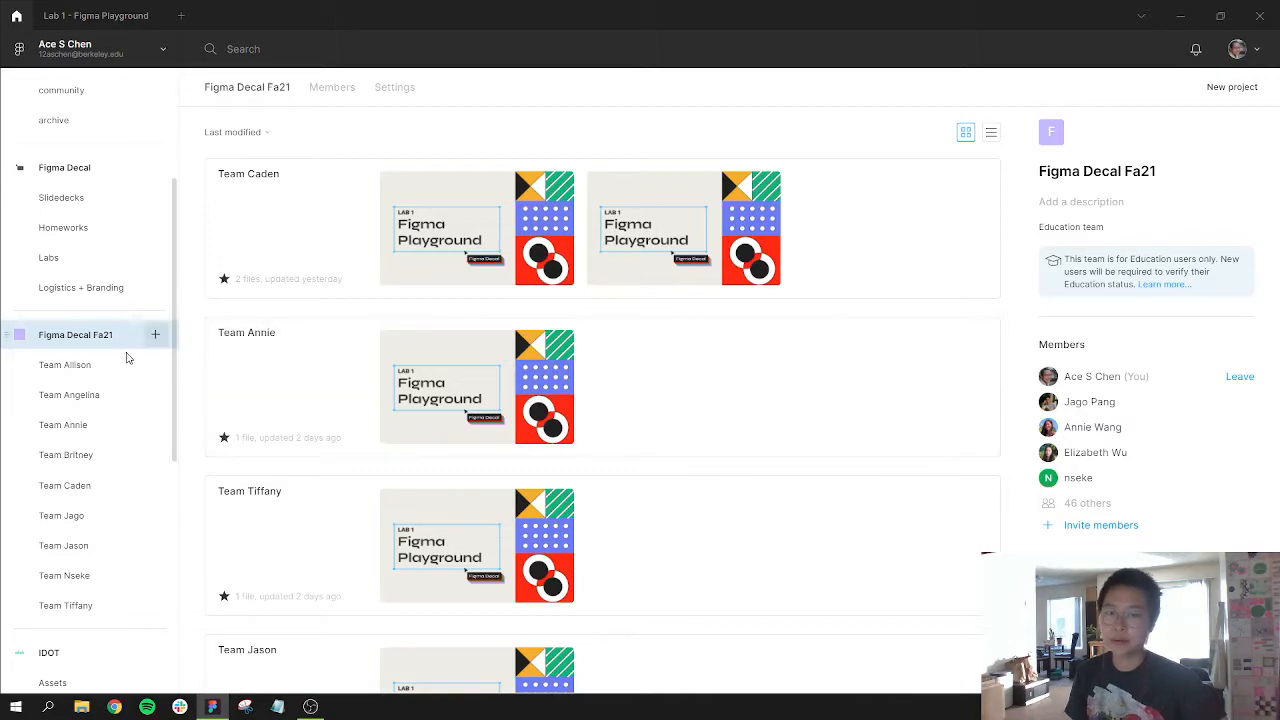
{"action": "scroll", "coordinate": [72, 325], "scroll_direction": "up", "scroll_amount": 3}
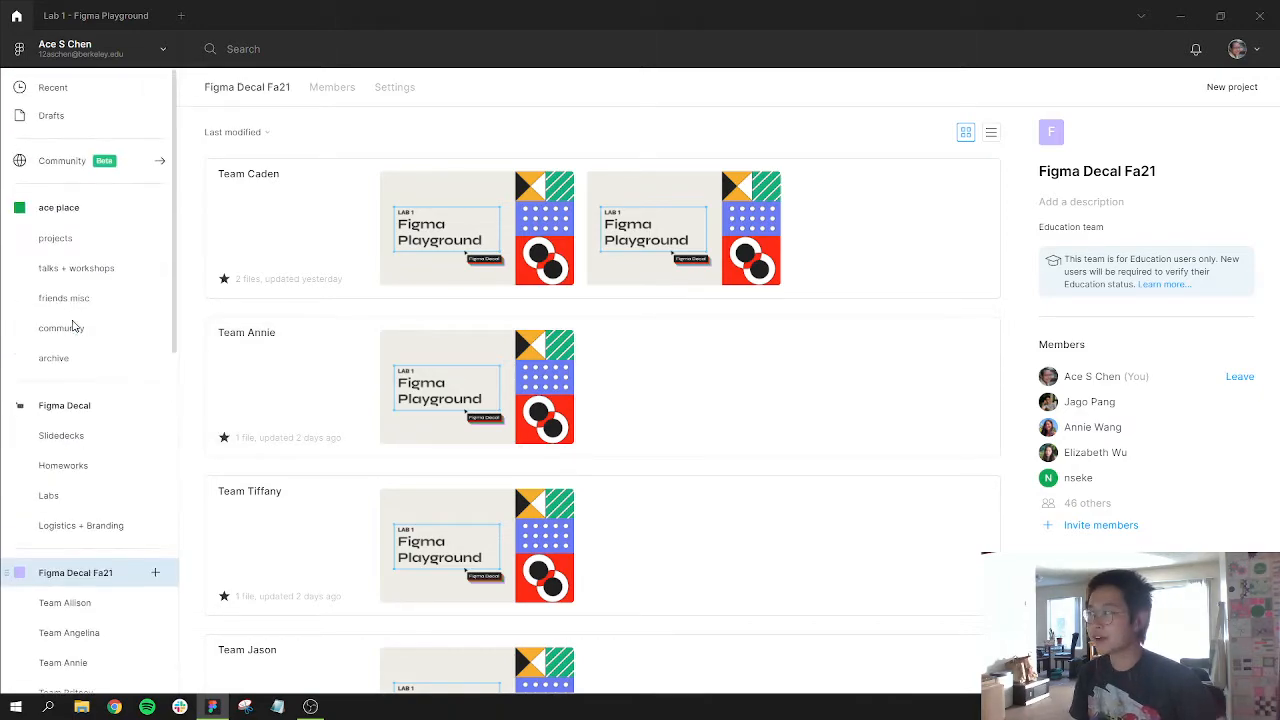
- Open the ace place team, show its projects as a thumbnail grid and look through them
{"action": "left_click", "coordinate": [59, 208]}
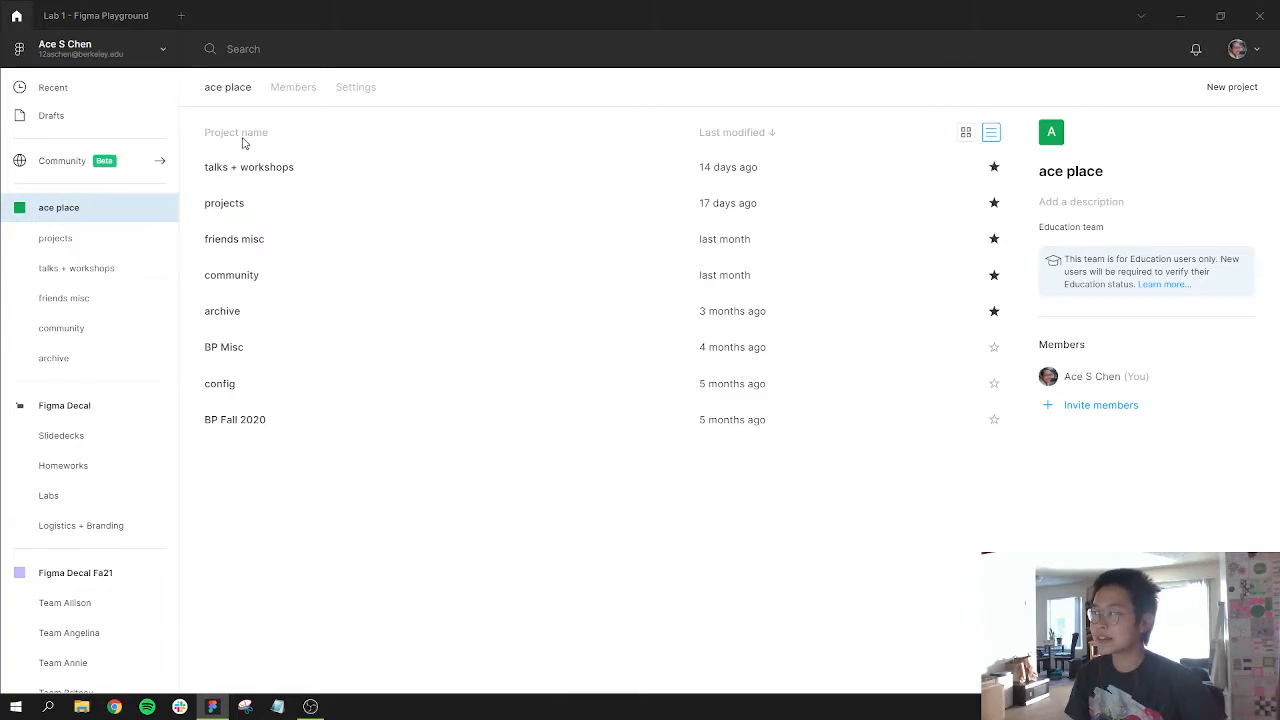
{"action": "left_click", "coordinate": [966, 133]}
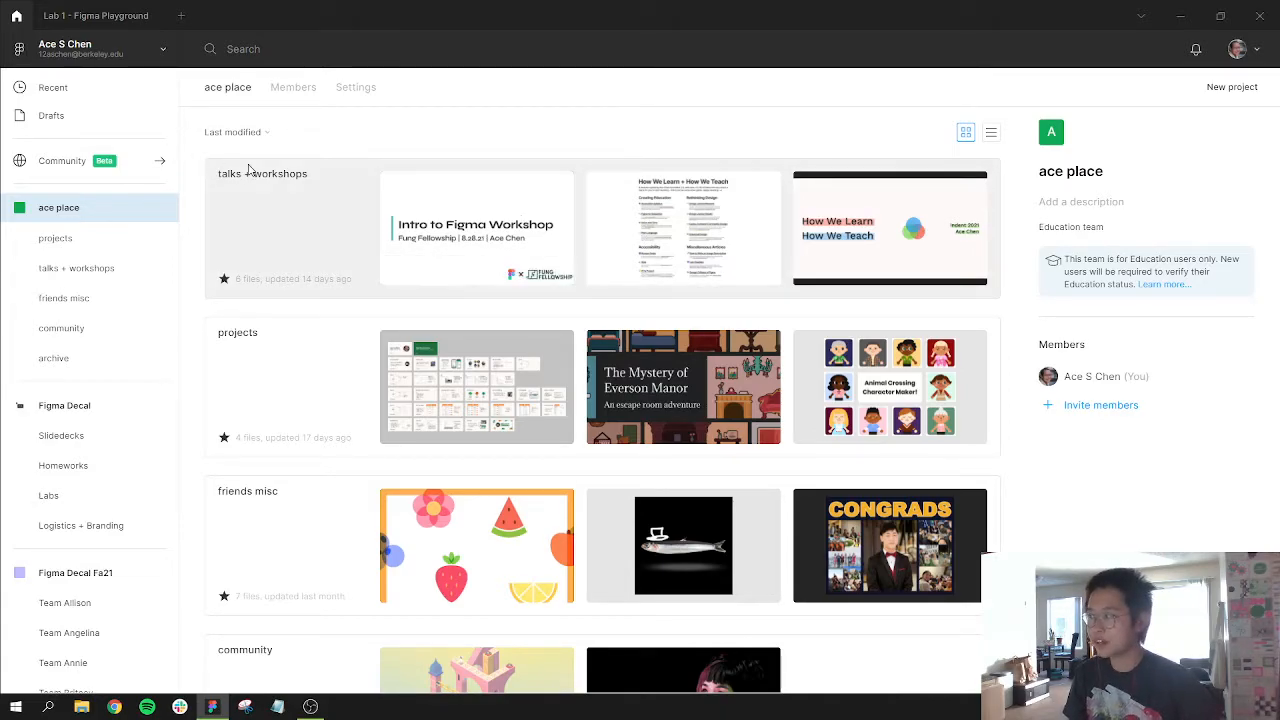
{"action": "scroll", "coordinate": [287, 392], "scroll_direction": "down", "scroll_amount": 5}
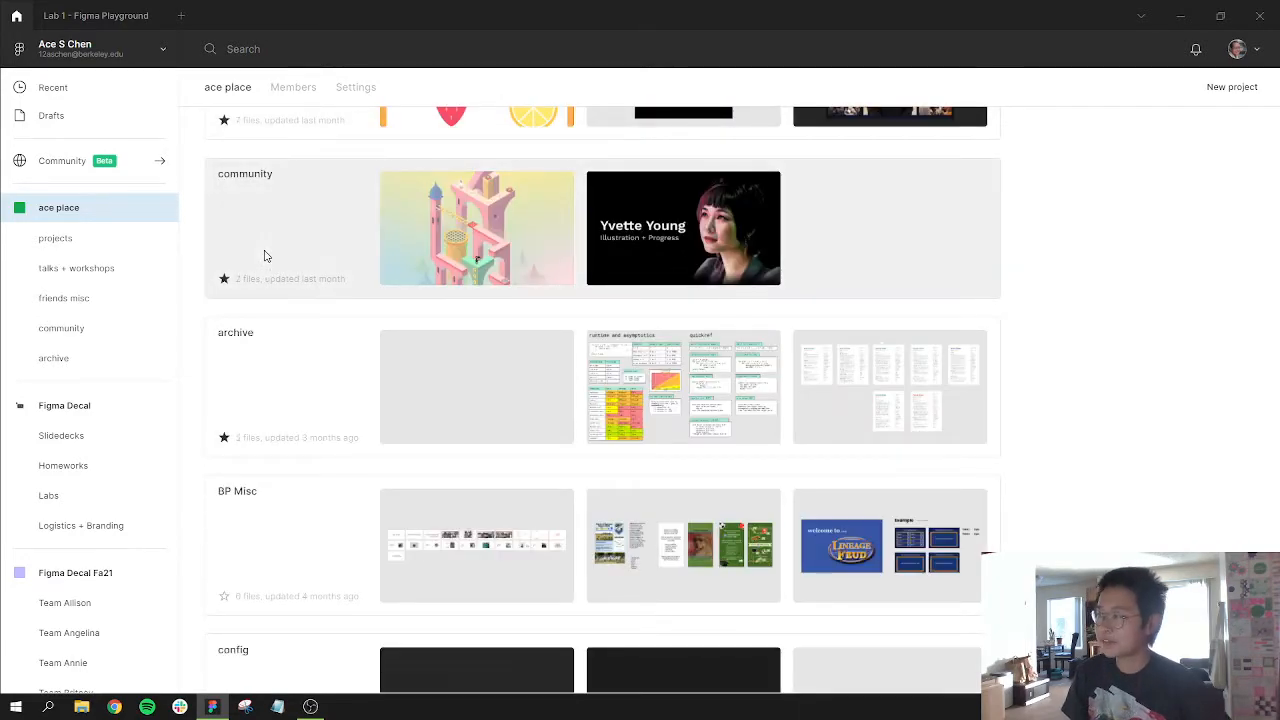
{"action": "scroll", "coordinate": [288, 256], "scroll_direction": "up", "scroll_amount": 4}
{"action": "scroll", "coordinate": [288, 256], "scroll_direction": "up", "scroll_amount": 2}
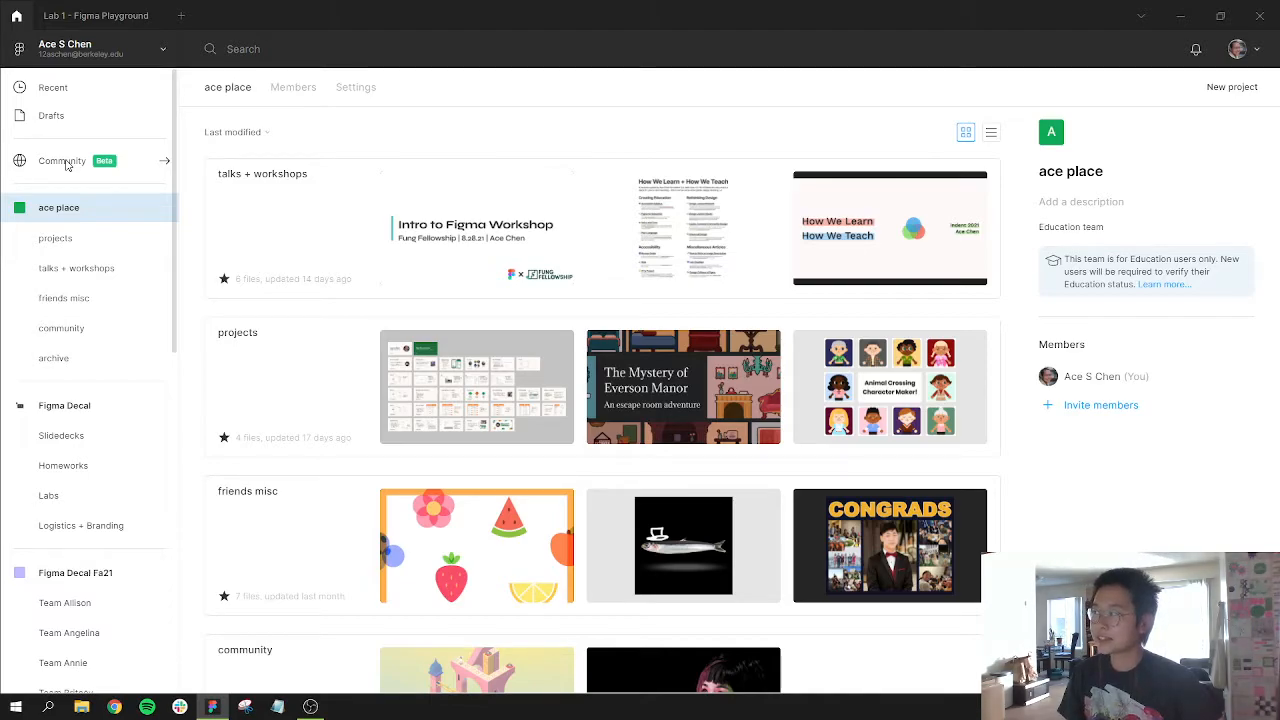
- View the Community explore page, then return to the personal account's file browser
{"action": "left_click", "coordinate": [67, 165]}
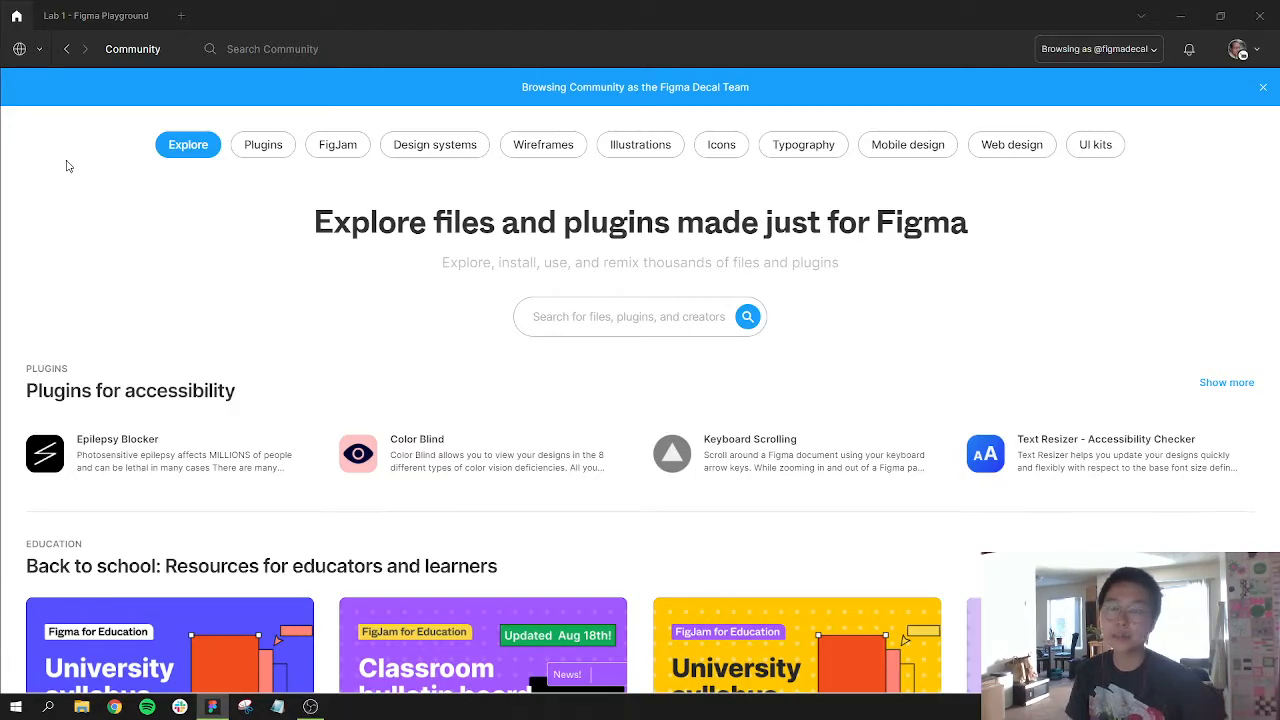
{"action": "left_click", "coordinate": [38, 50]}
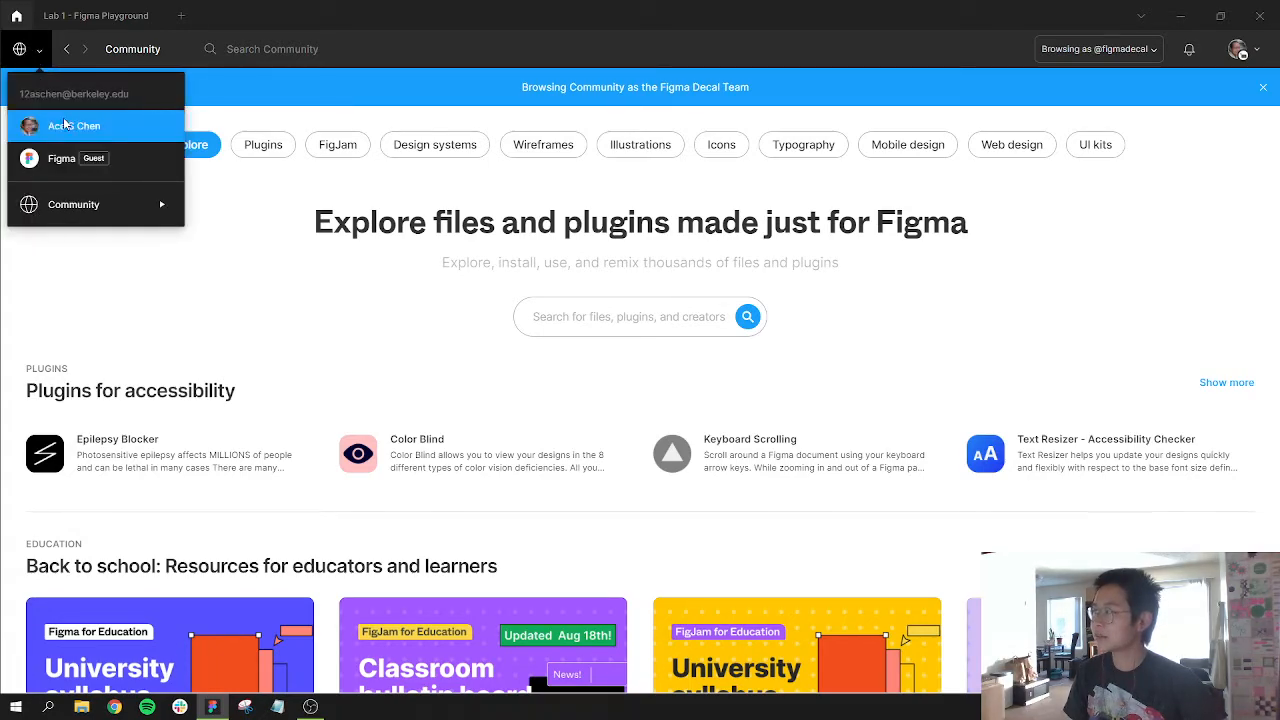
{"action": "left_click", "coordinate": [65, 125]}
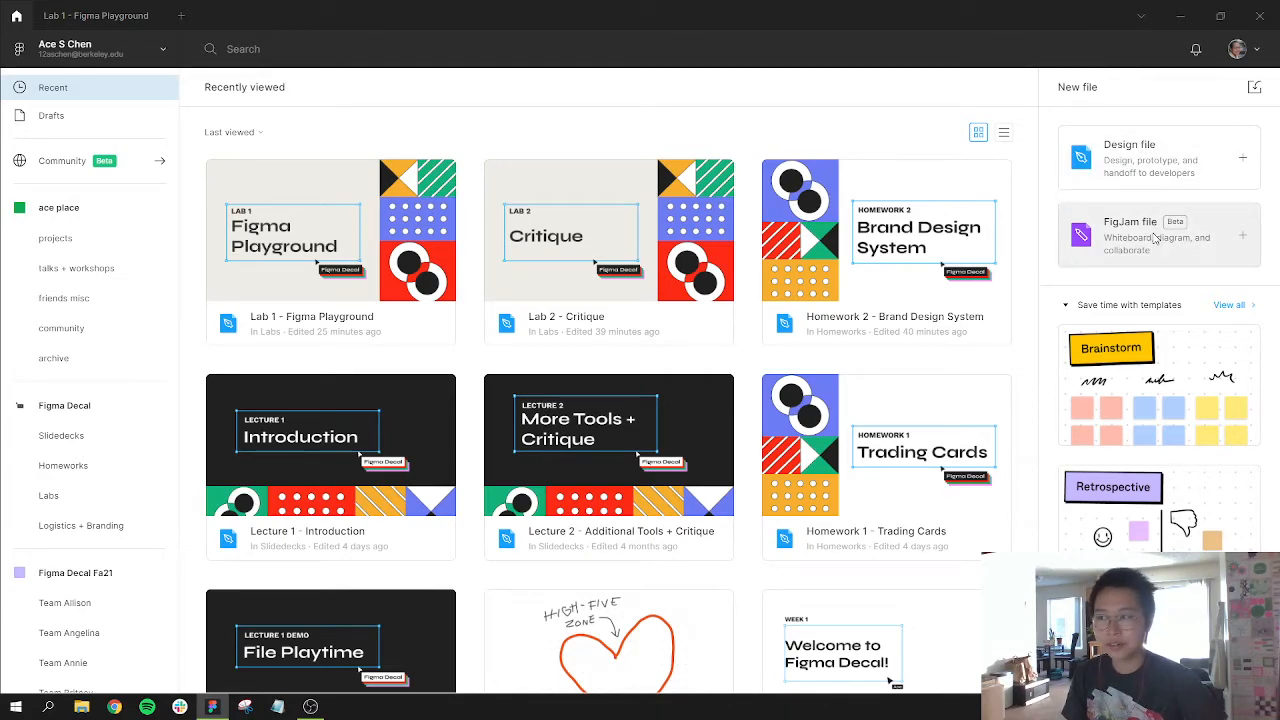
- View the account's internal profile and its account settings, then close the settings
{"action": "left_click", "coordinate": [1255, 53]}
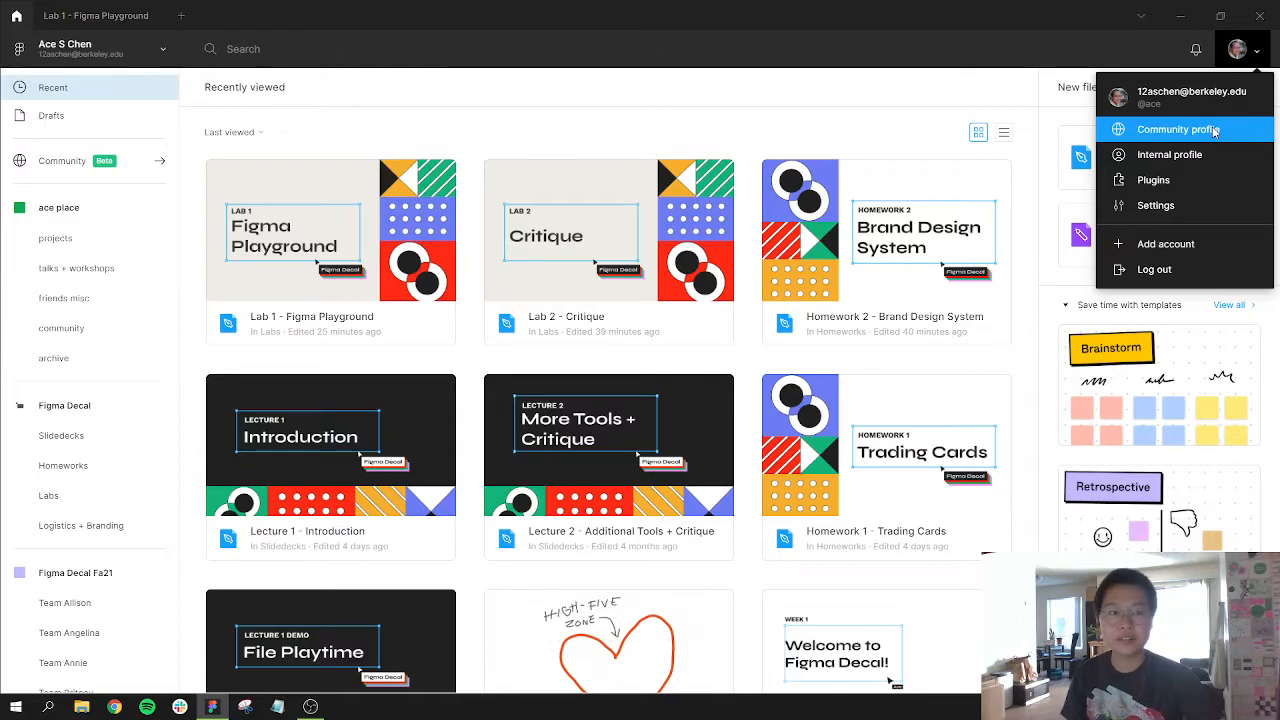
{"action": "left_click", "coordinate": [1195, 154]}
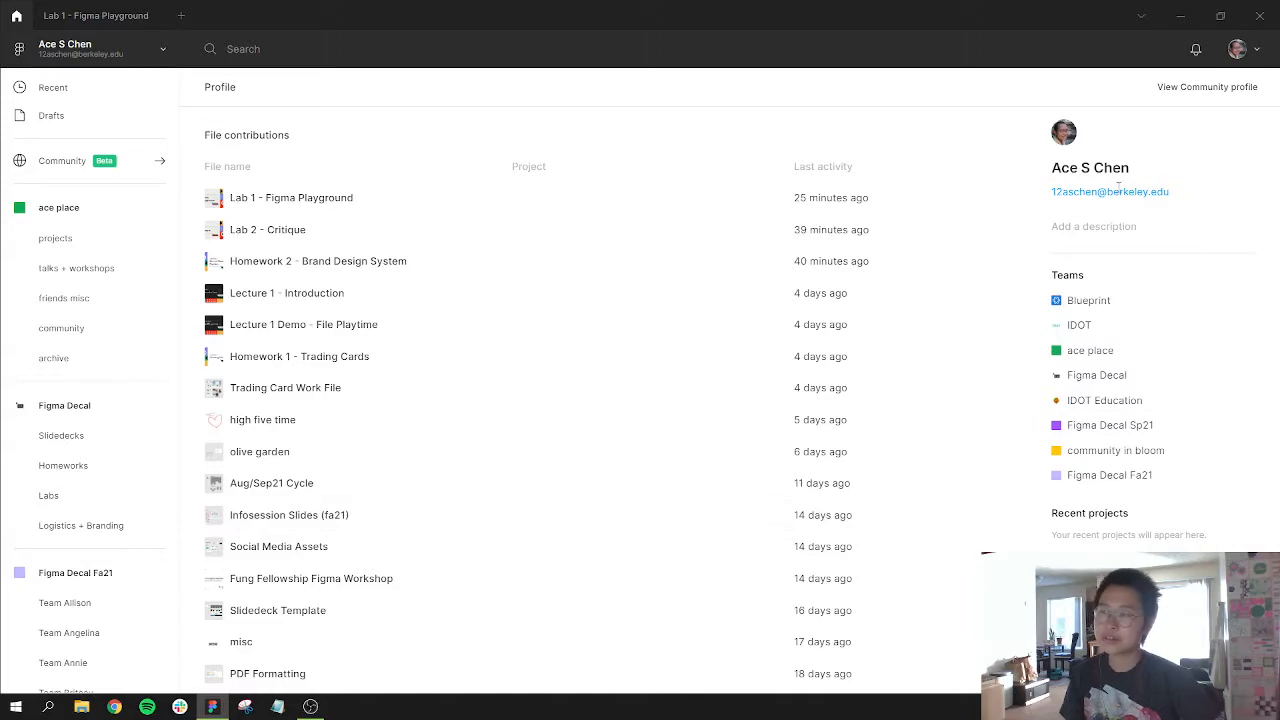
{"action": "left_click", "coordinate": [1249, 50]}
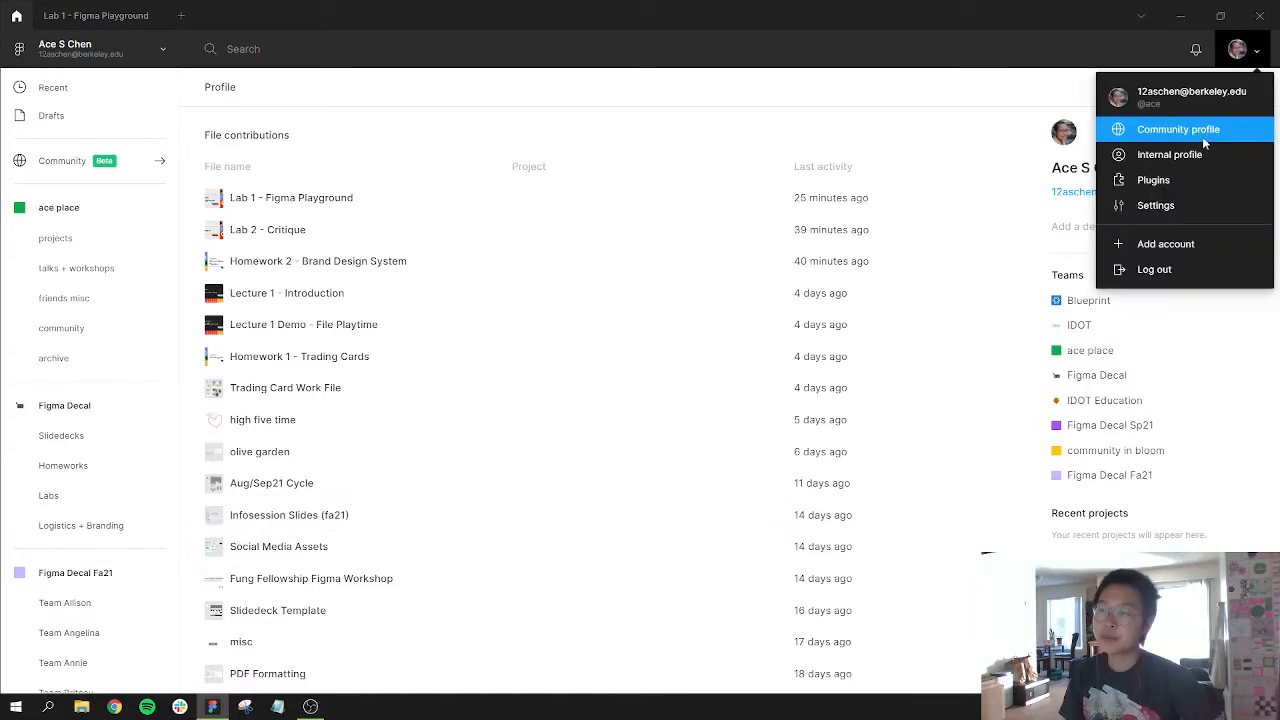
{"action": "left_click", "coordinate": [1183, 207]}
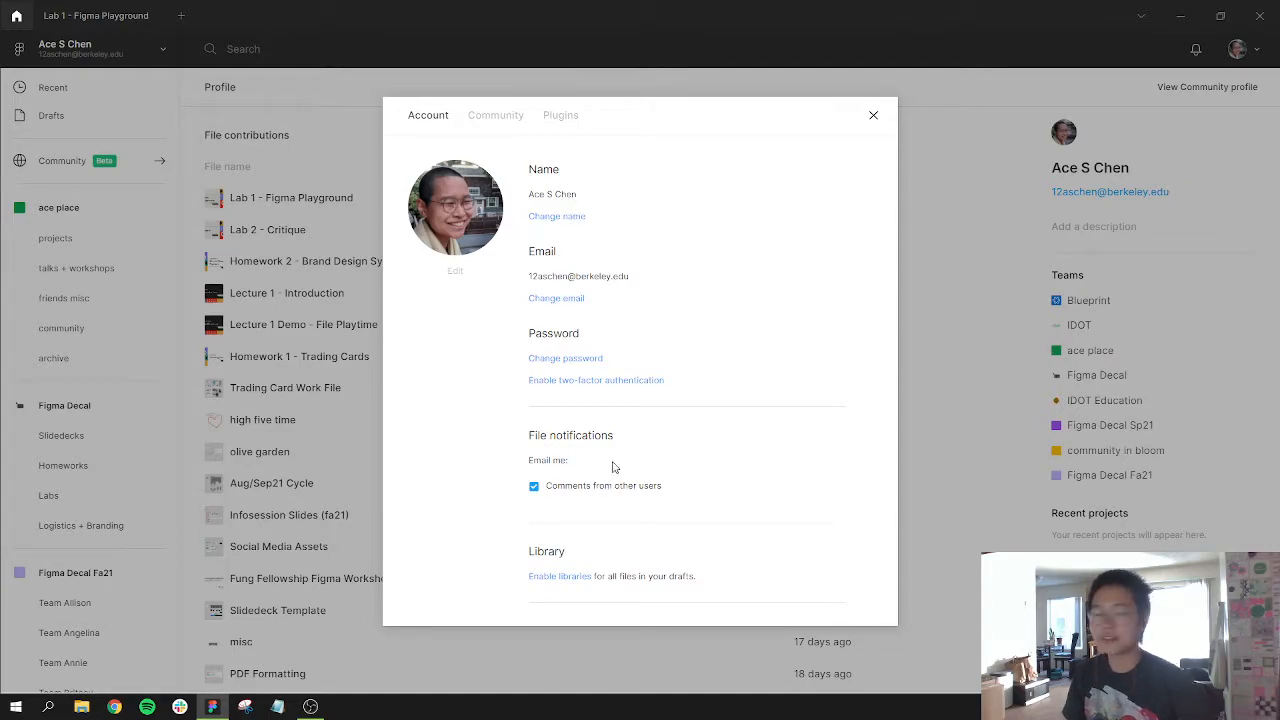
{"action": "left_click", "coordinate": [873, 118]}
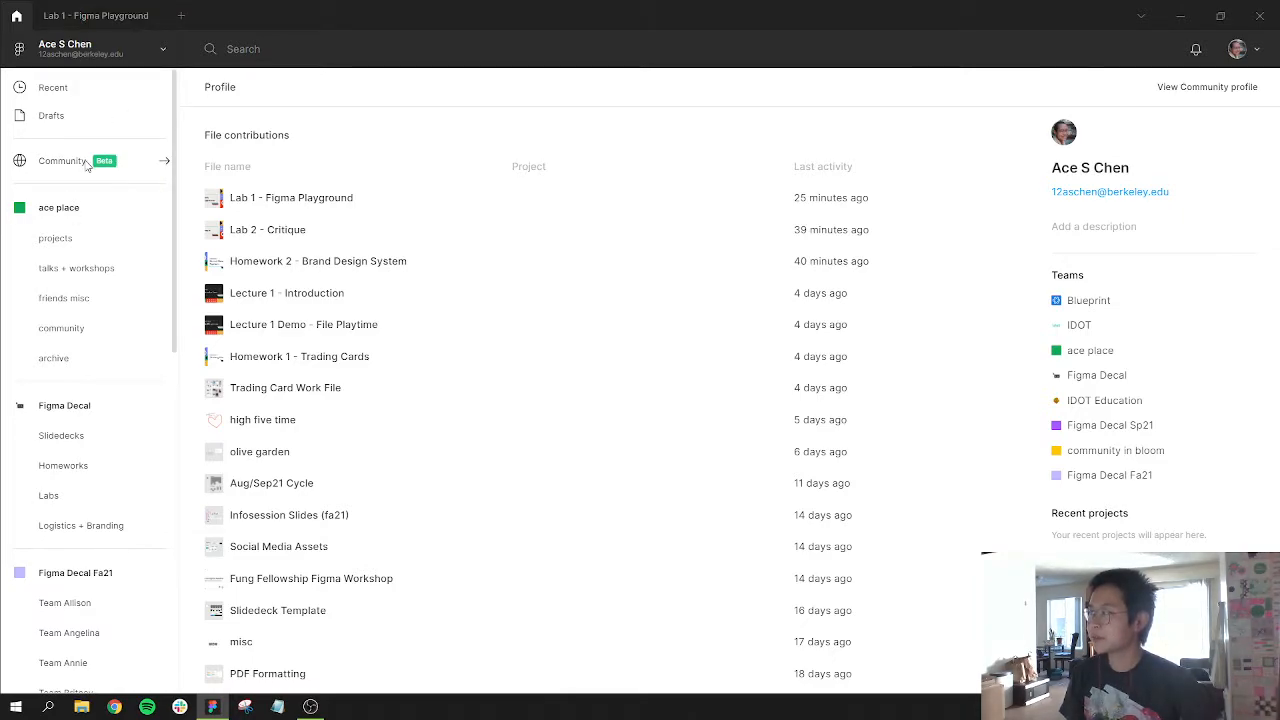
- Search the Community for "figma decal" and open the Lab 1 - Figma Playground resource from the matching creator's profile
{"action": "left_click", "coordinate": [87, 163]}
{"action": "left_click", "coordinate": [260, 47]}
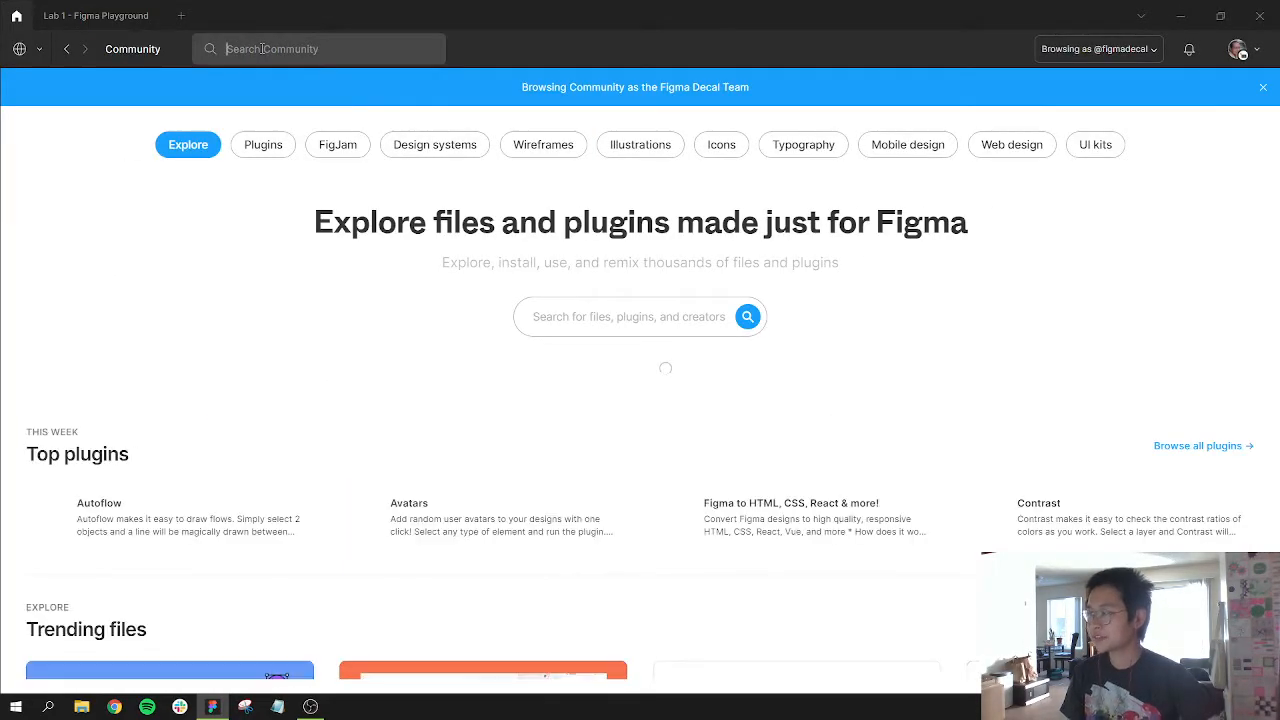
{"action": "type", "text": "figma decal"}
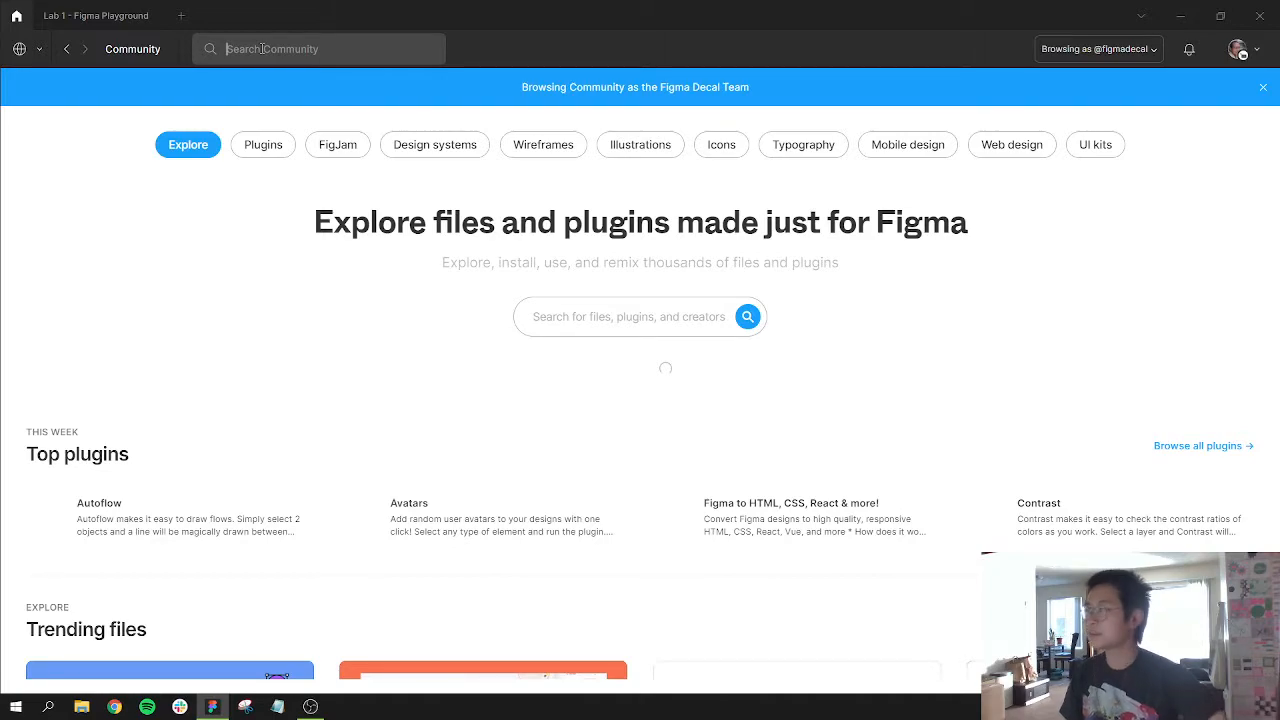
{"action": "key", "text": "Return"}
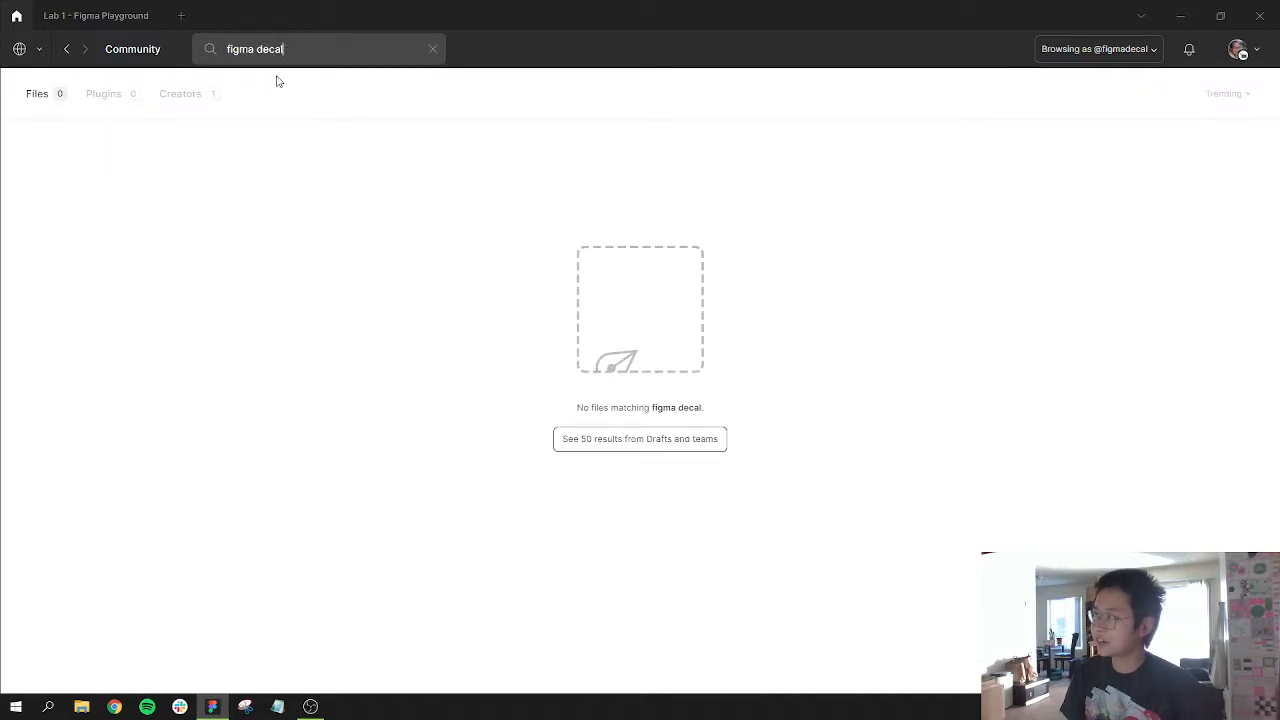
{"action": "left_click", "coordinate": [178, 97]}
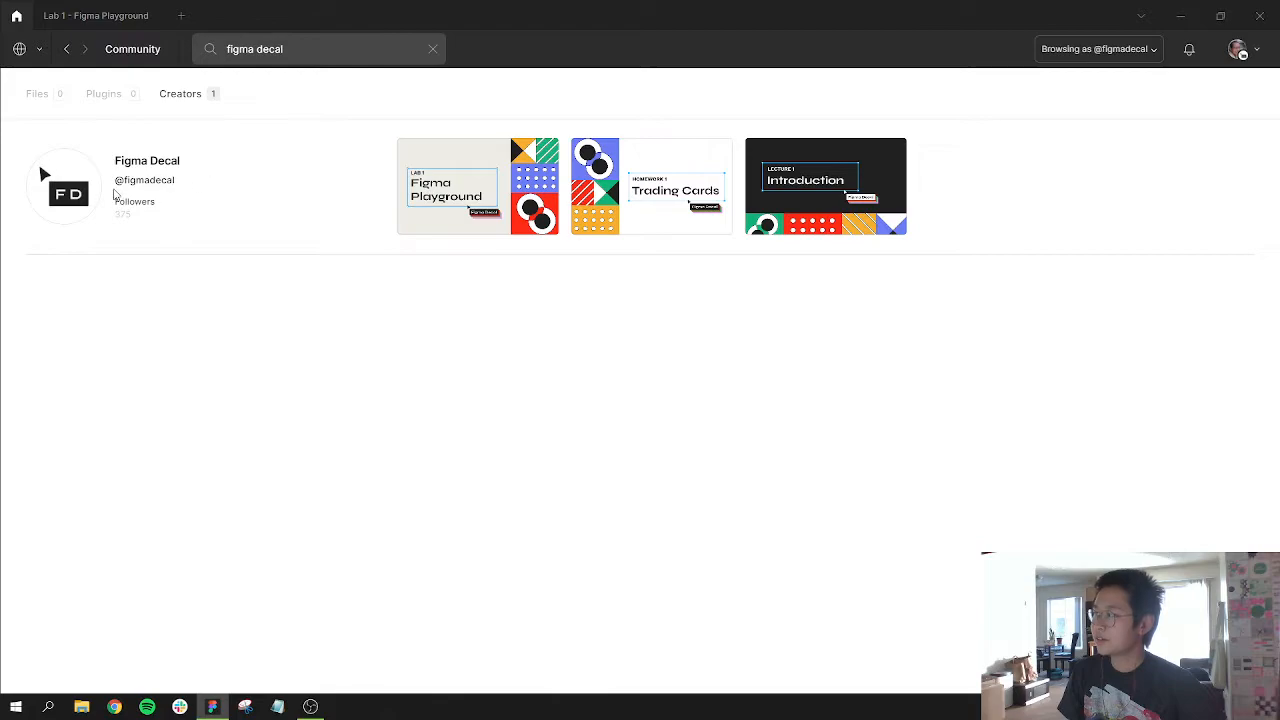
{"action": "left_click", "coordinate": [125, 166]}
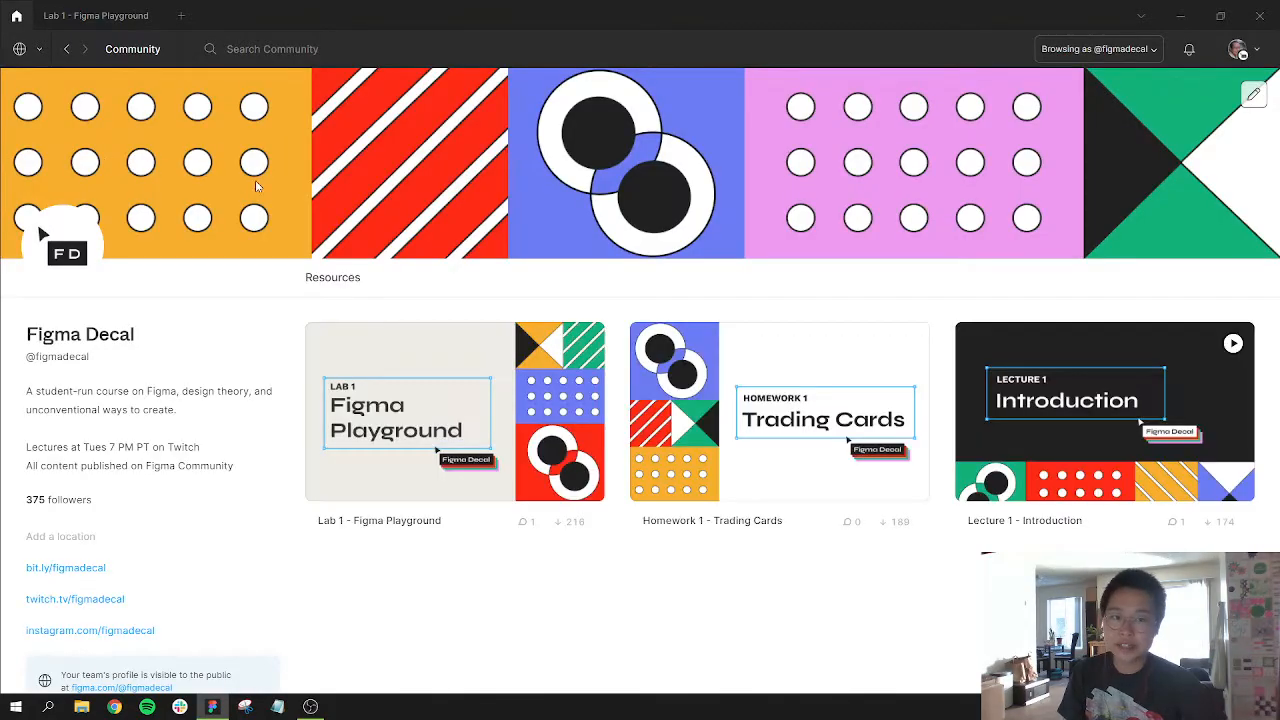
{"action": "left_click", "coordinate": [528, 425]}
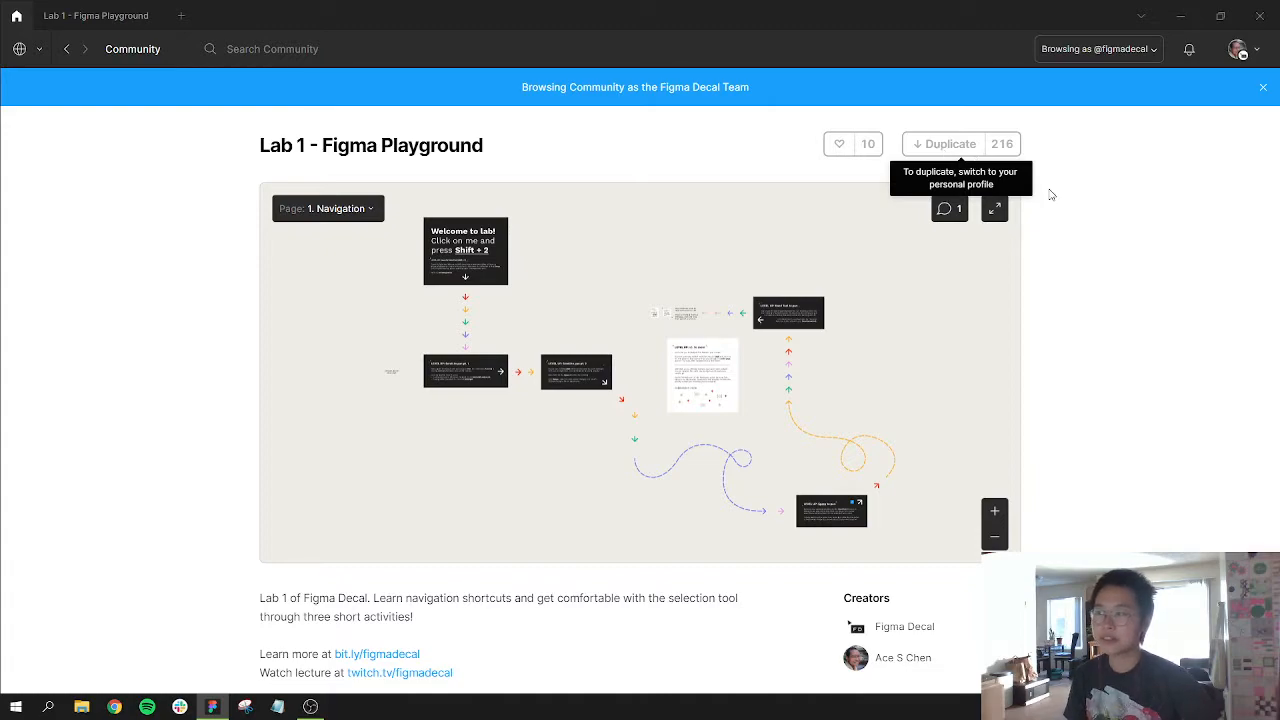
- Return to the open Lab 1 - Figma Playground file and go to its 1. Navigation page
{"action": "left_click", "coordinate": [99, 18]}
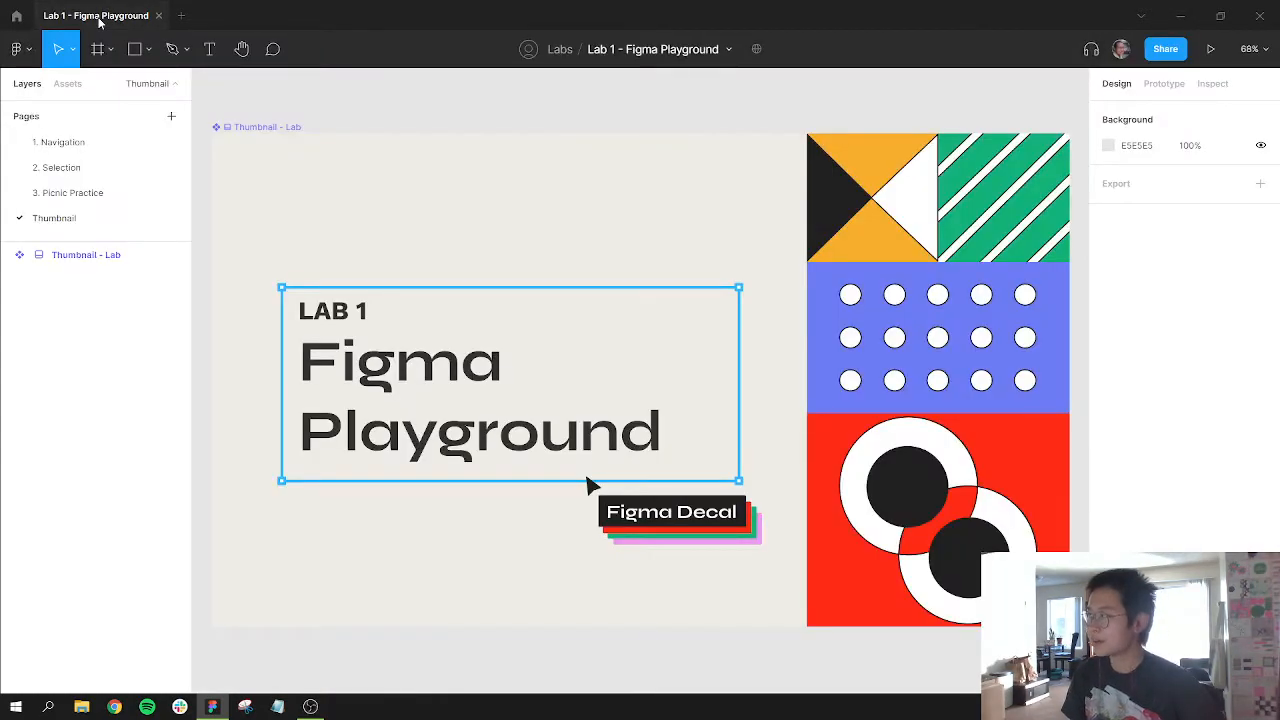
{"action": "left_click", "coordinate": [62, 144]}
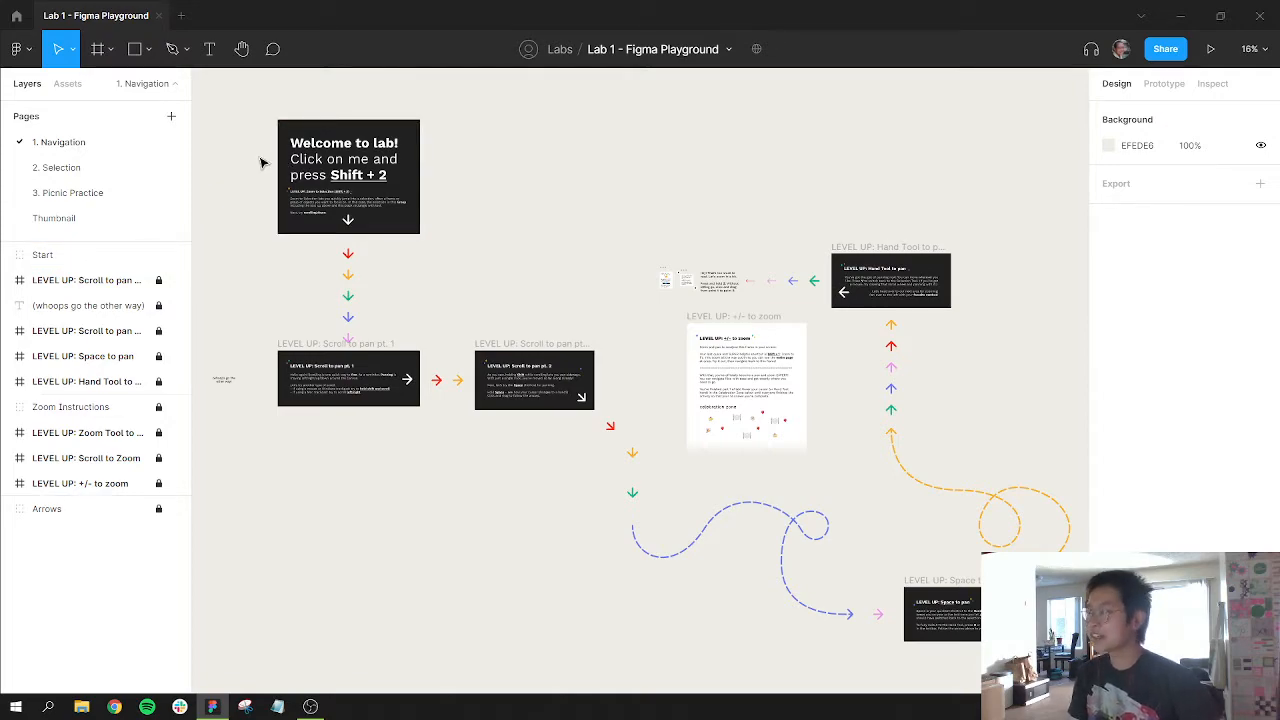
- Zoom to the "Welcome to lab!" group, expand its layers and deselect it
{"action": "left_click", "coordinate": [382, 168]}
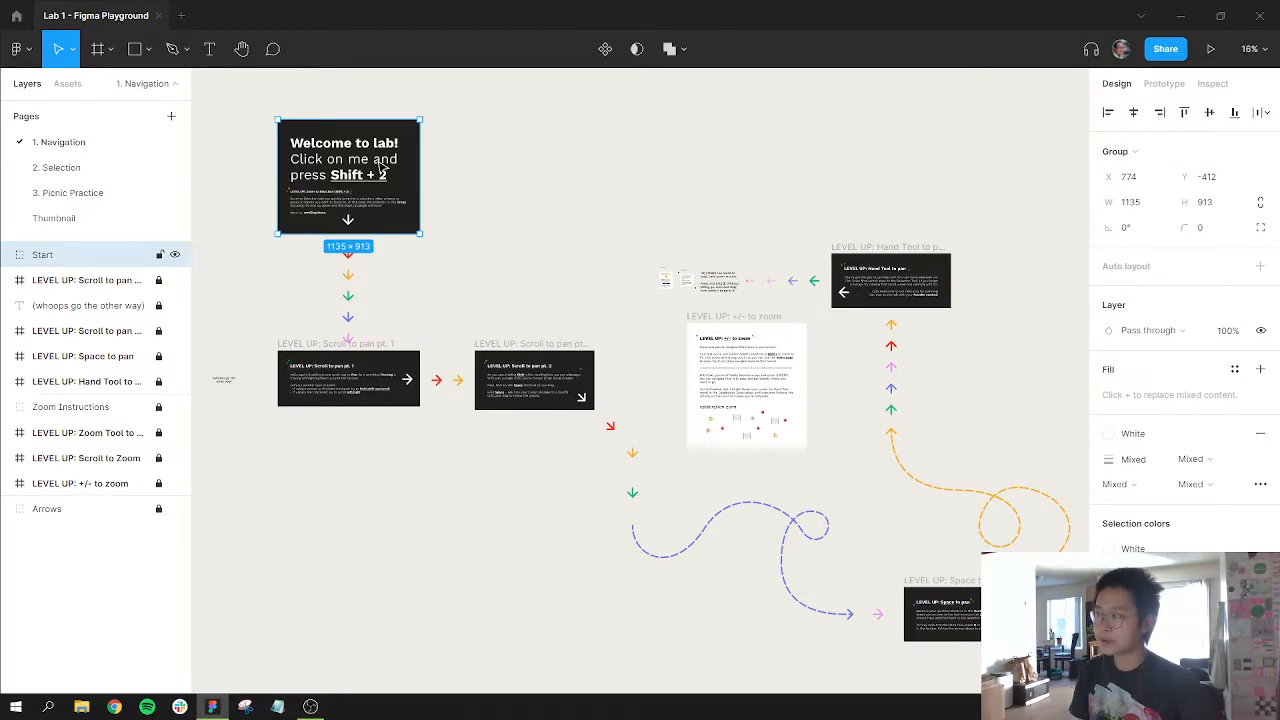
{"action": "key", "text": "shift+2"}
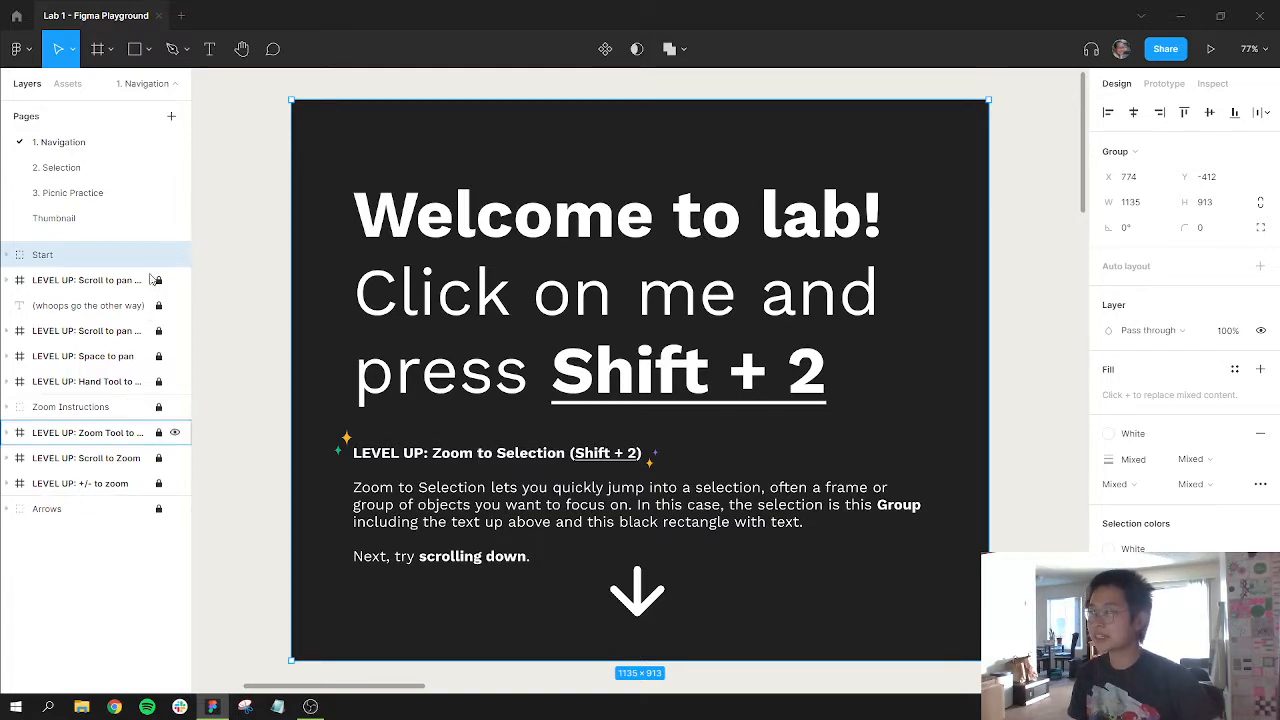
{"action": "left_click", "coordinate": [7, 256]}
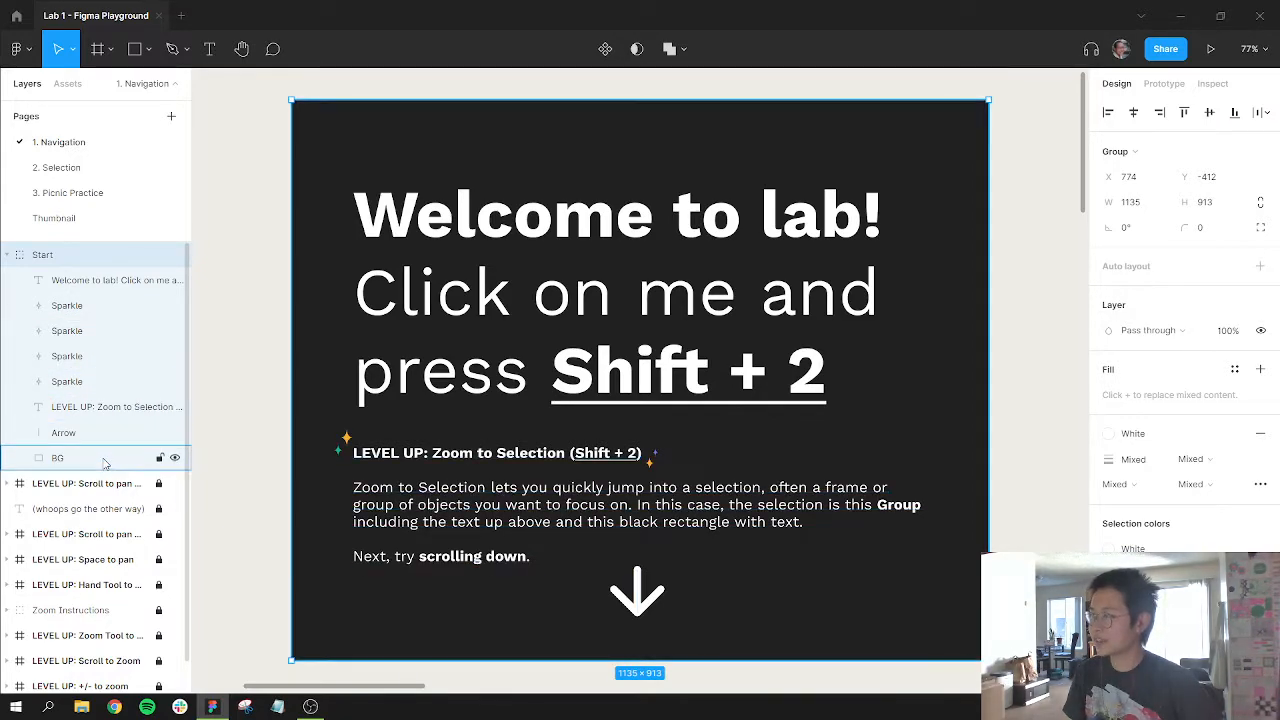
{"action": "left_click", "coordinate": [262, 518]}
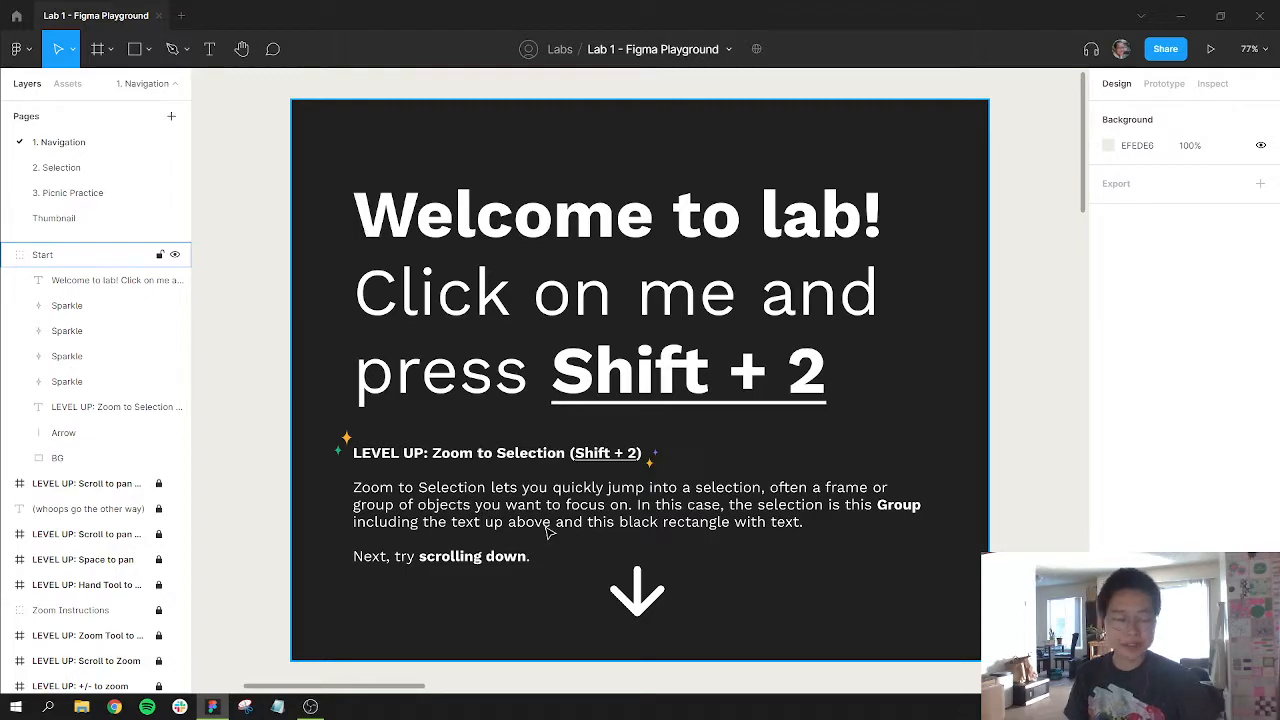
- Follow the coloured arrows down the canvas to the "LEVEL UP: Scroll to pan pt. 1" frame
{"action": "scroll", "coordinate": [617, 536], "scroll_direction": "down", "scroll_amount": 3}
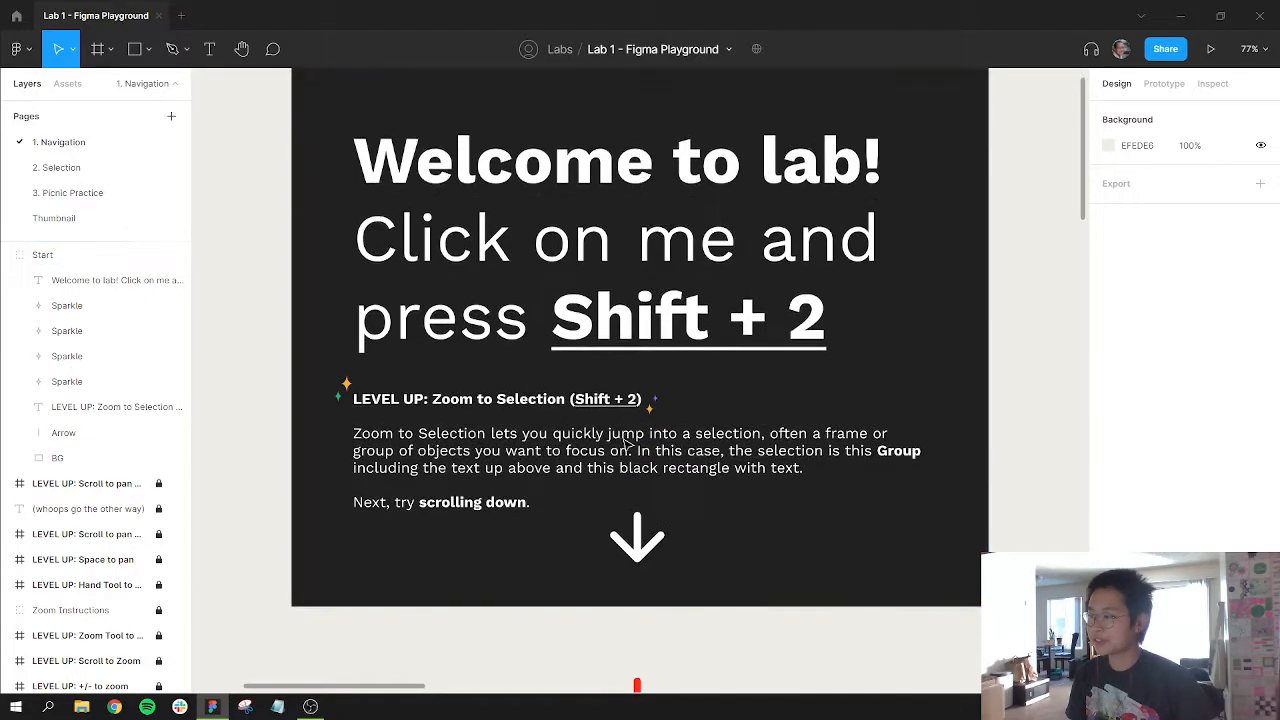
{"action": "scroll", "coordinate": [624, 444], "scroll_direction": "down", "scroll_amount": 20}
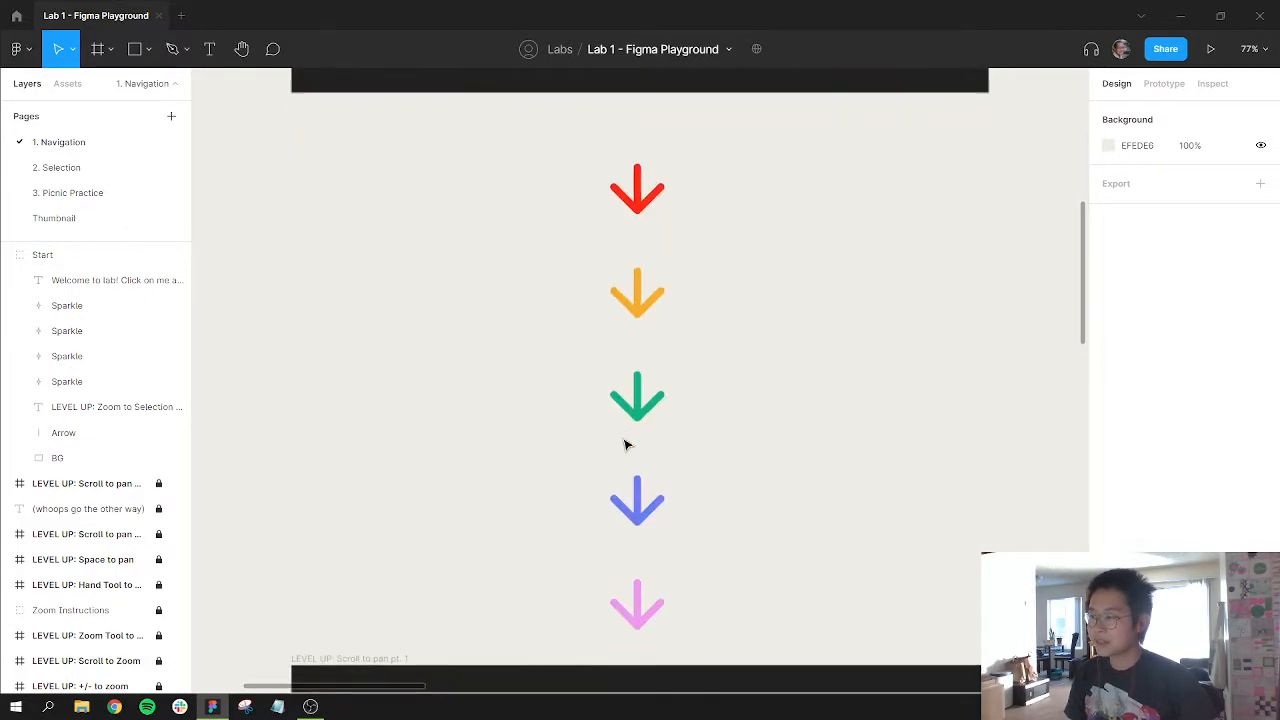
{"action": "scroll", "coordinate": [624, 444], "scroll_direction": "down", "scroll_amount": 3}
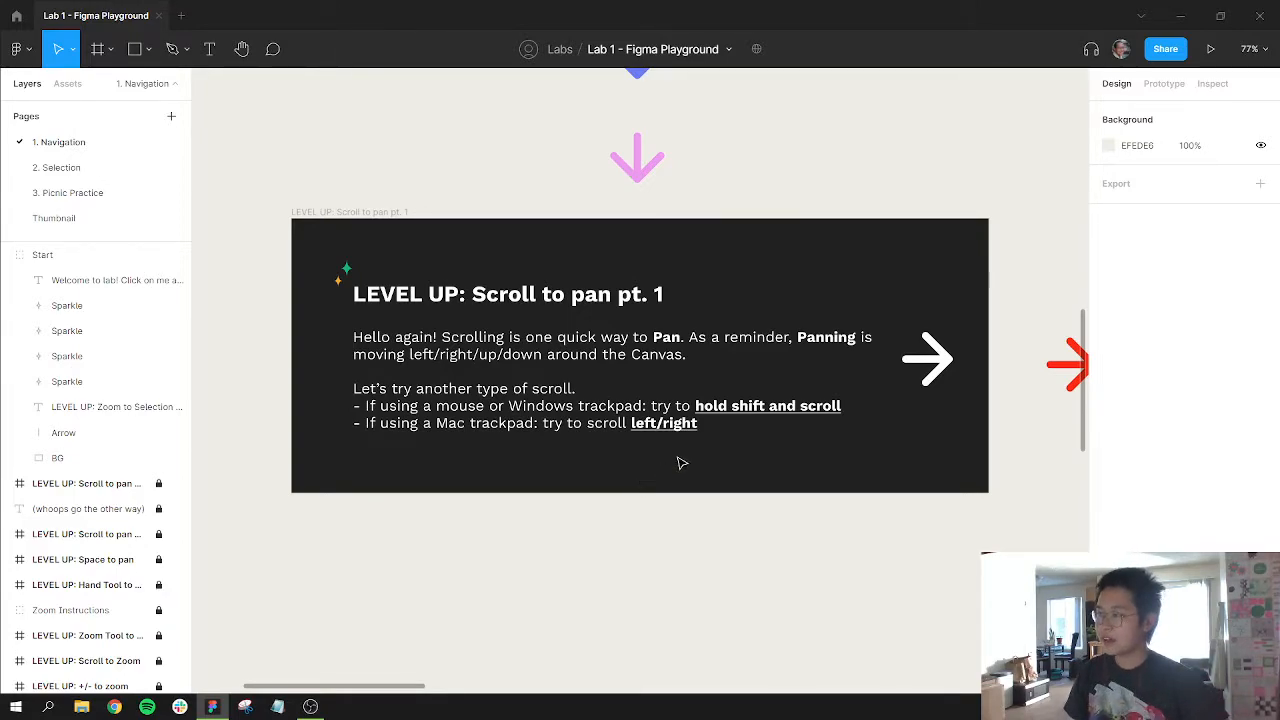
- Pan sideways along the canvas, first to the "whoops go the other way" note and back, to the "LEVEL UP: Scroll to pan pt. 2" frame
{"action": "scroll", "coordinate": [680, 463], "scroll_direction": "left", "scroll_amount": 5}
{"action": "scroll", "coordinate": [683, 461], "scroll_direction": "left", "scroll_amount": 8}
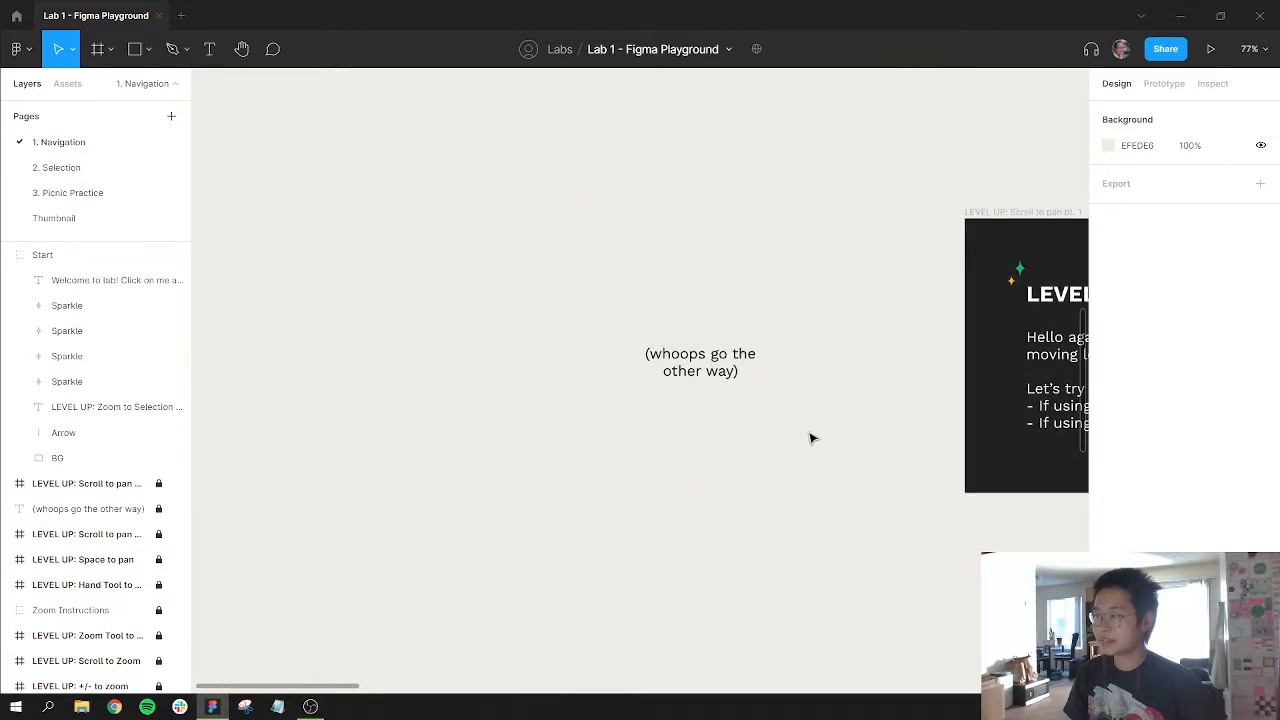
{"action": "scroll", "coordinate": [718, 350], "scroll_direction": "right", "scroll_amount": 1}
{"action": "scroll", "coordinate": [718, 350], "scroll_direction": "right", "scroll_amount": 20}
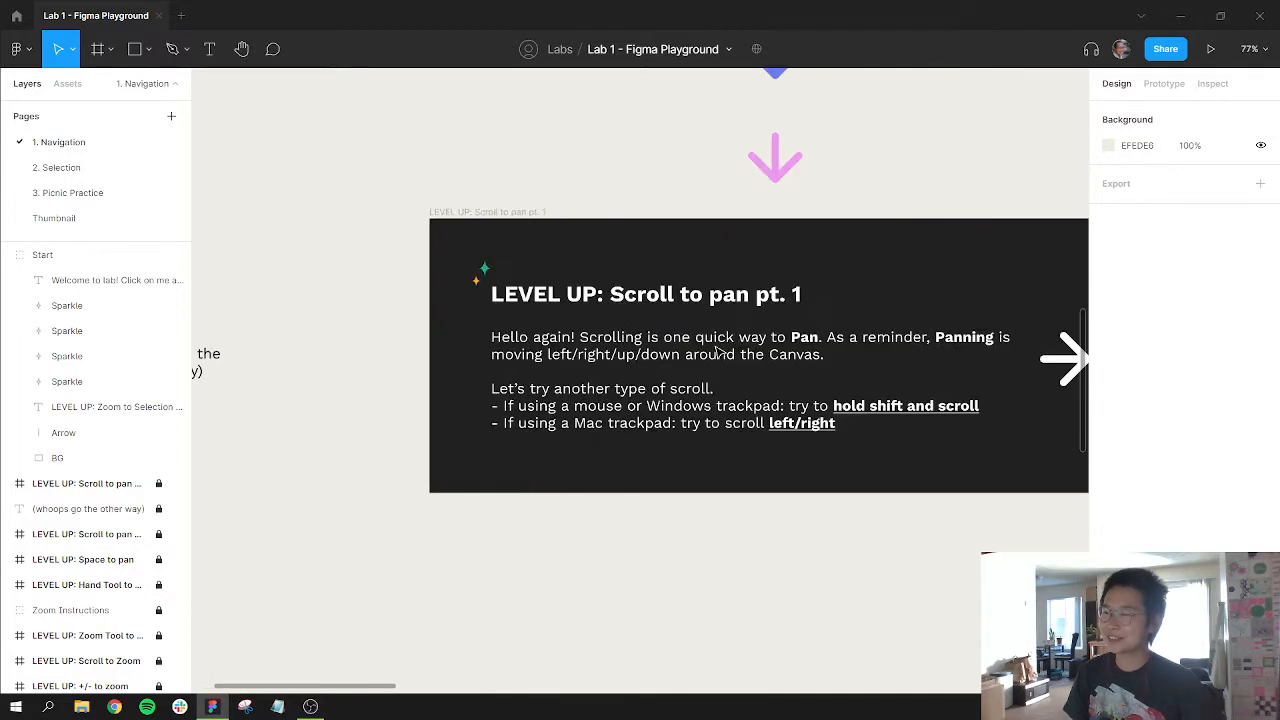
{"action": "scroll", "coordinate": [718, 350], "scroll_direction": "right", "scroll_amount": 8}
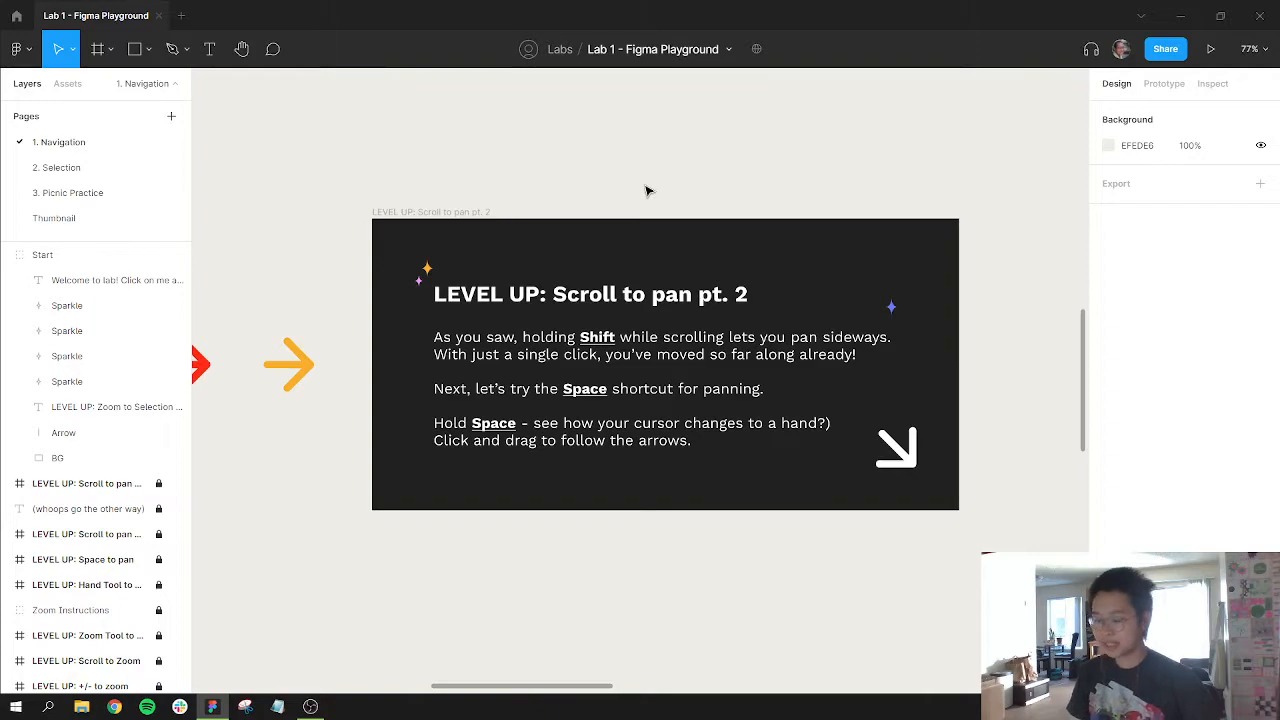
- Pan with the temporary hand cursor along the diagonal and curved arrows to the "LEVEL UP: Space to pan" frame
{"action": "key", "text": "space"}
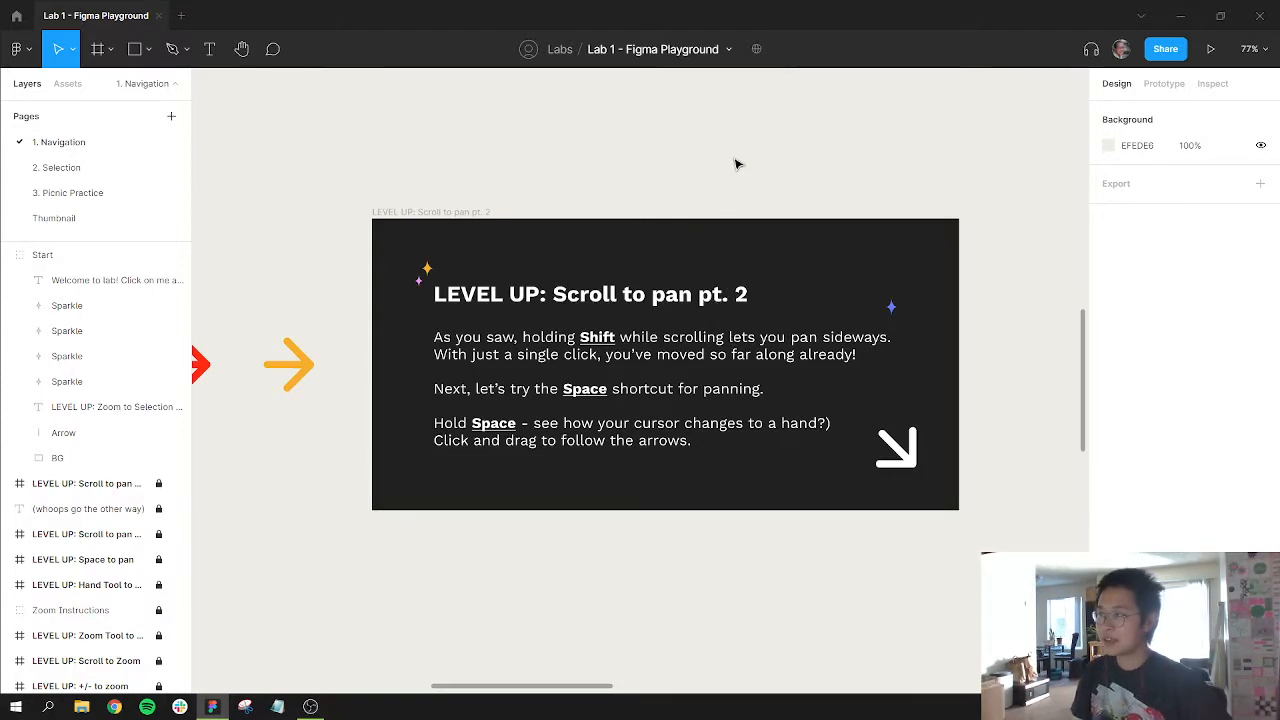
{"action": "left_click_drag", "start_coordinate": [873, 439], "coordinate": [572, 163]}
{"action": "left_click_drag", "start_coordinate": [728, 557], "coordinate": [748, 136]}
{"action": "left_click_drag", "start_coordinate": [956, 390], "coordinate": [550, 512]}
{"action": "left_click_drag", "start_coordinate": [965, 481], "coordinate": [857, 434]}
{"action": "left_click_drag", "start_coordinate": [743, 416], "coordinate": [523, 296]}
{"action": "left_click_drag", "start_coordinate": [886, 492], "coordinate": [529, 406]}
{"action": "left_click_drag", "start_coordinate": [938, 503], "coordinate": [632, 451]}
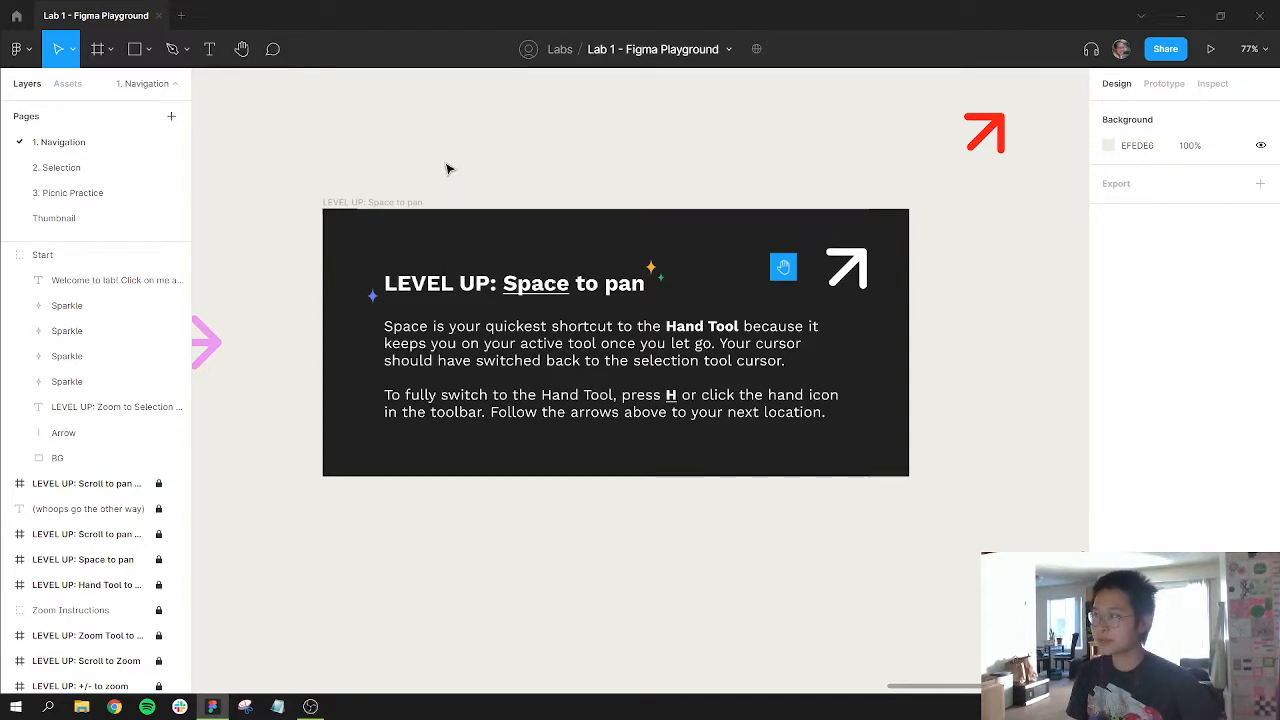
- Switch fully to the Hand tool and follow the arrows upward to the "LEVEL UP: Hand Tool to pan" frame
{"action": "key", "text": "h"}
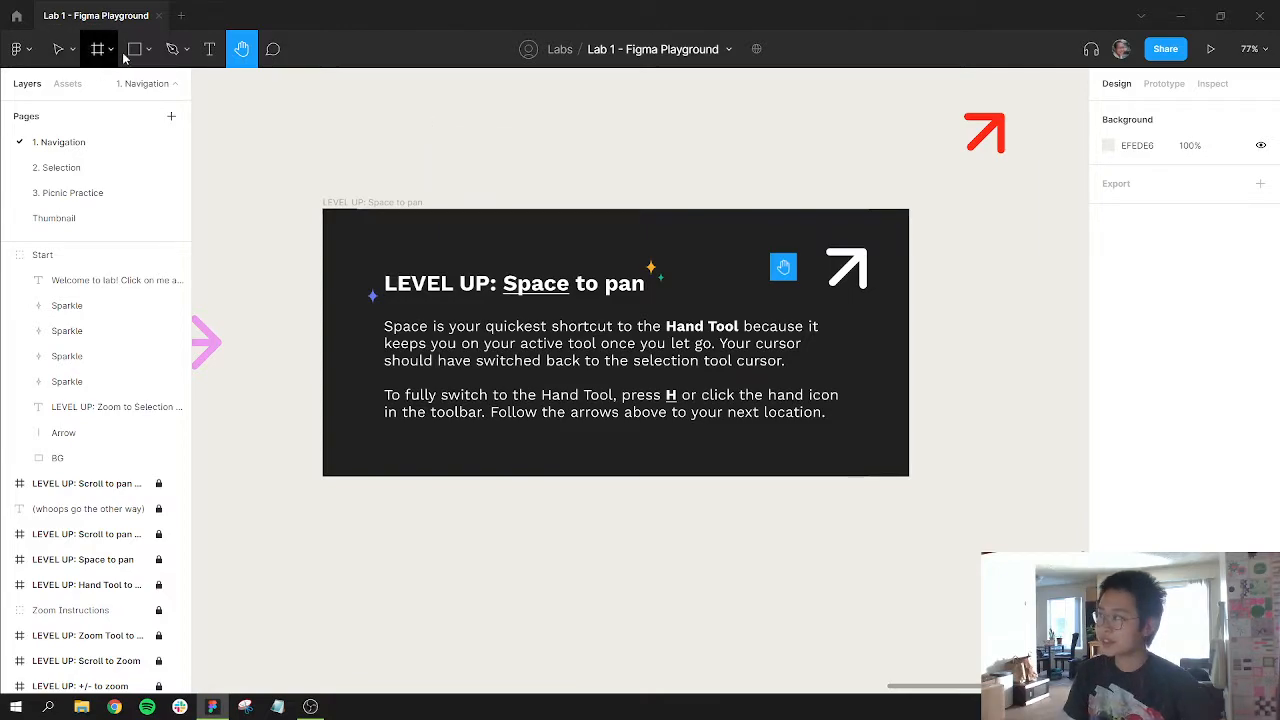
{"action": "key", "text": "r"}
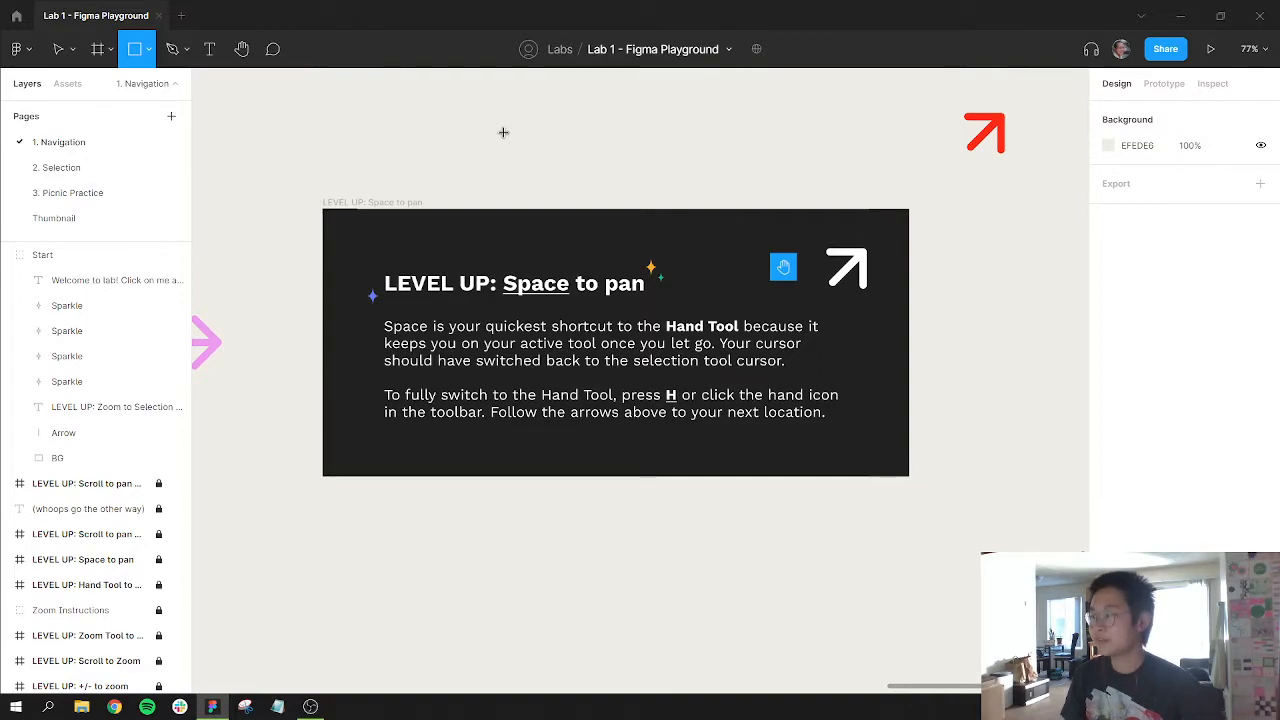
{"action": "left_click", "coordinate": [240, 52]}
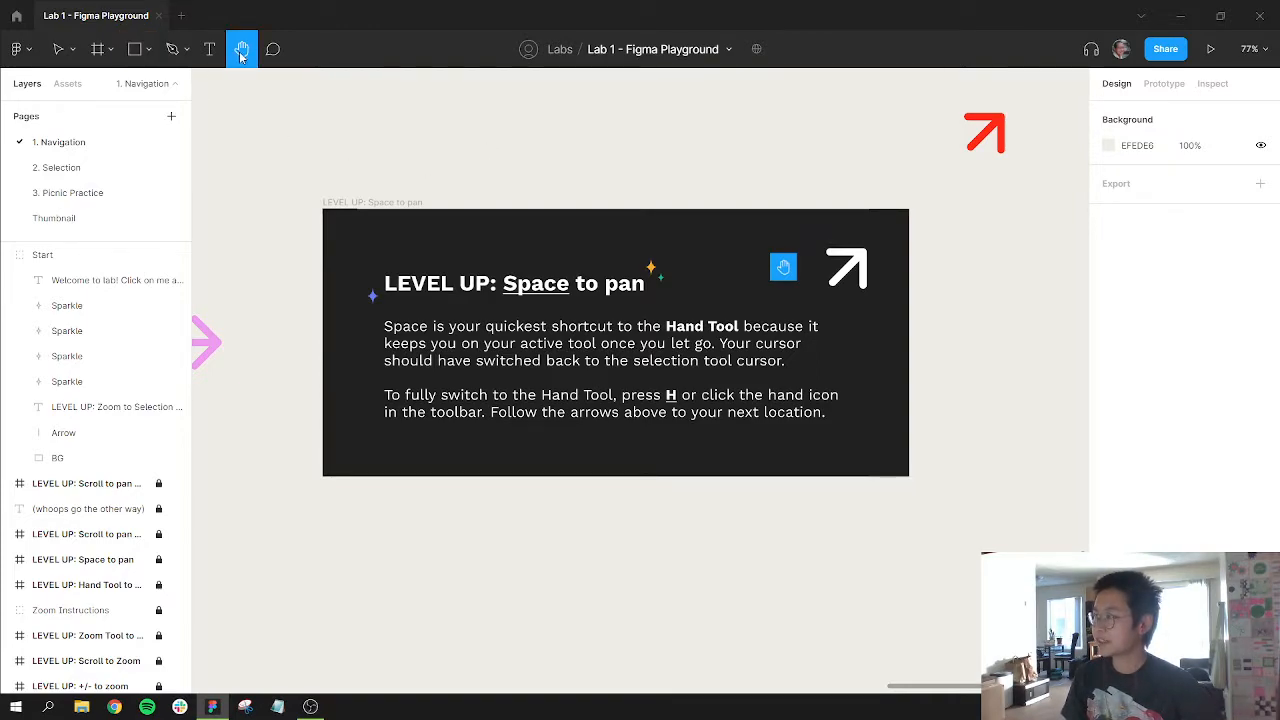
{"action": "left_click_drag", "start_coordinate": [944, 176], "coordinate": [669, 357]}
{"action": "mouse_move", "coordinate": [807, 106]}
{"action": "left_mouse_down"}
{"action": "mouse_move", "coordinate": [754, 149]}
{"action": "mouse_move", "coordinate": [711, 420]}
{"action": "left_mouse_up"}
{"action": "left_click_drag", "start_coordinate": [394, 231], "coordinate": [494, 417]}
{"action": "left_click_drag", "start_coordinate": [354, 293], "coordinate": [843, 350]}
{"action": "left_click_drag", "start_coordinate": [460, 174], "coordinate": [640, 562]}
{"action": "mouse_move", "coordinate": [580, 170]}
{"action": "left_mouse_down"}
{"action": "mouse_move", "coordinate": [597, 519]}
{"action": "mouse_move", "coordinate": [606, 326]}
{"action": "mouse_move", "coordinate": [608, 440]}
{"action": "left_mouse_up"}
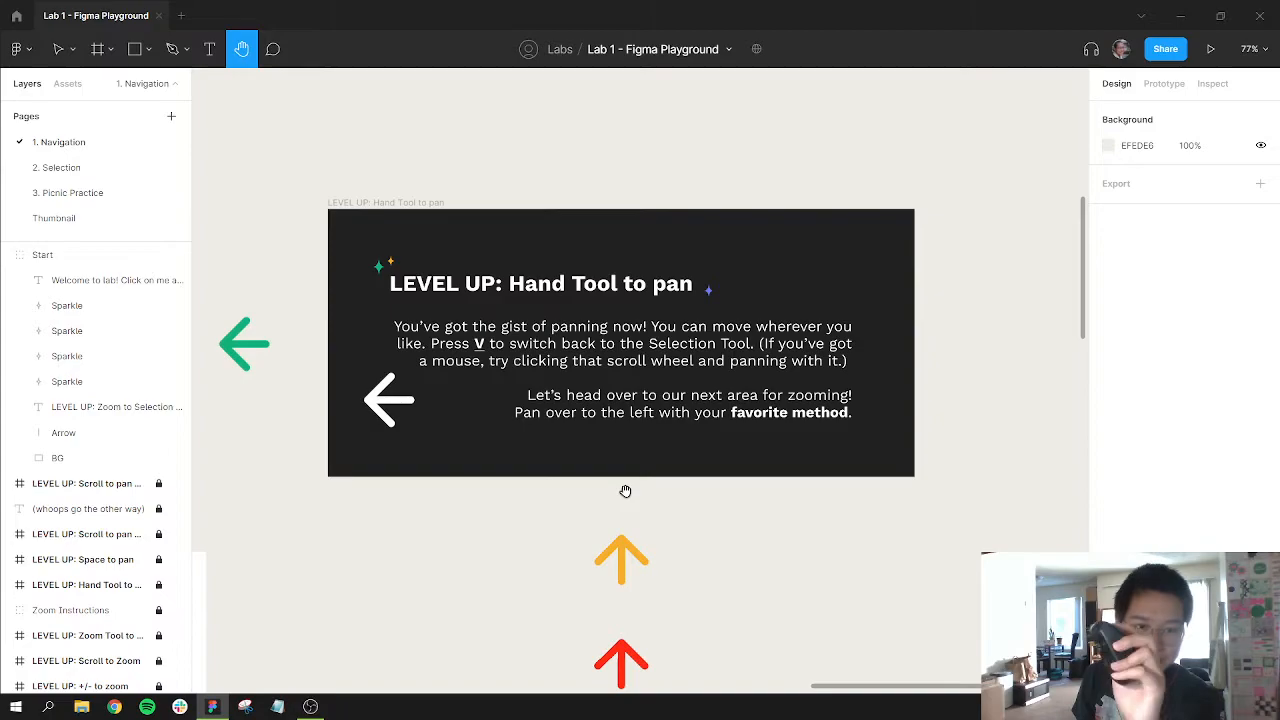
- Pan around the "LEVEL UP: Hand Tool to pan" frame and switch back to the selection (Move) tool
{"action": "left_click_drag", "start_coordinate": [626, 491], "coordinate": [632, 370]}
{"action": "scroll", "coordinate": [631, 368], "scroll_direction": "down", "scroll_amount": 1}
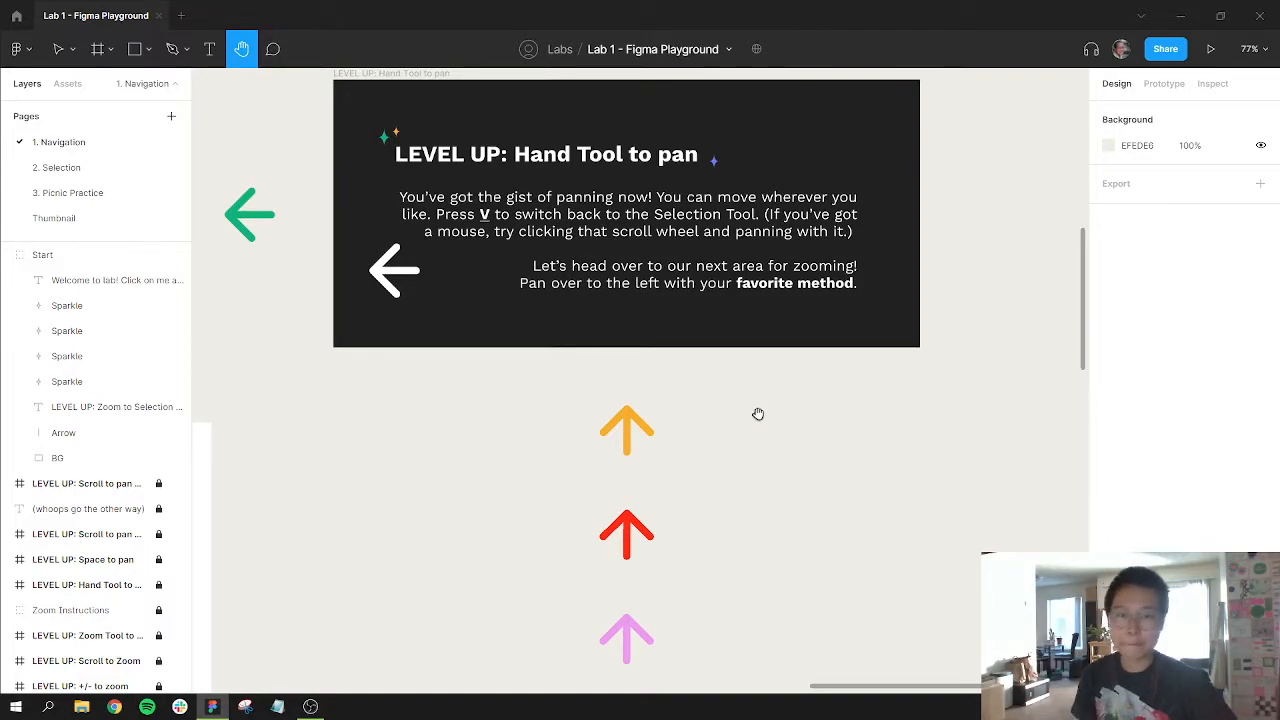
{"action": "left_click_drag", "start_coordinate": [545, 407], "coordinate": [707, 486]}
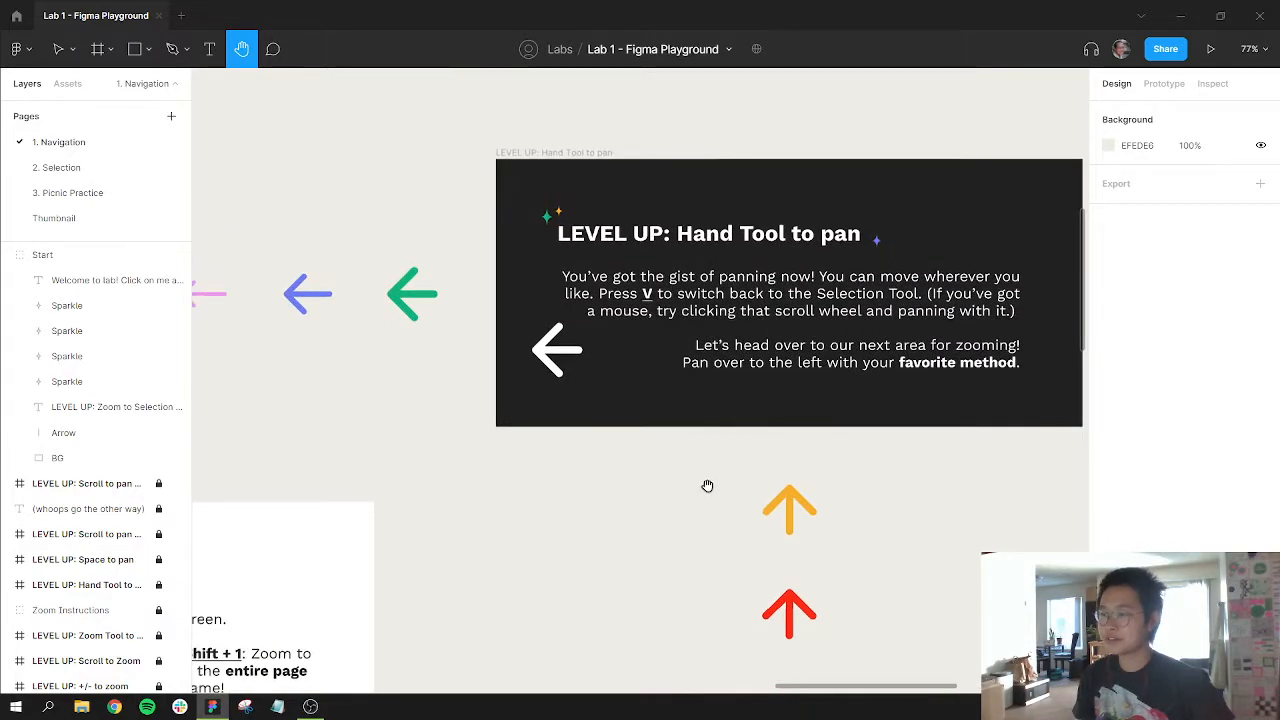
{"action": "key", "text": "v"}
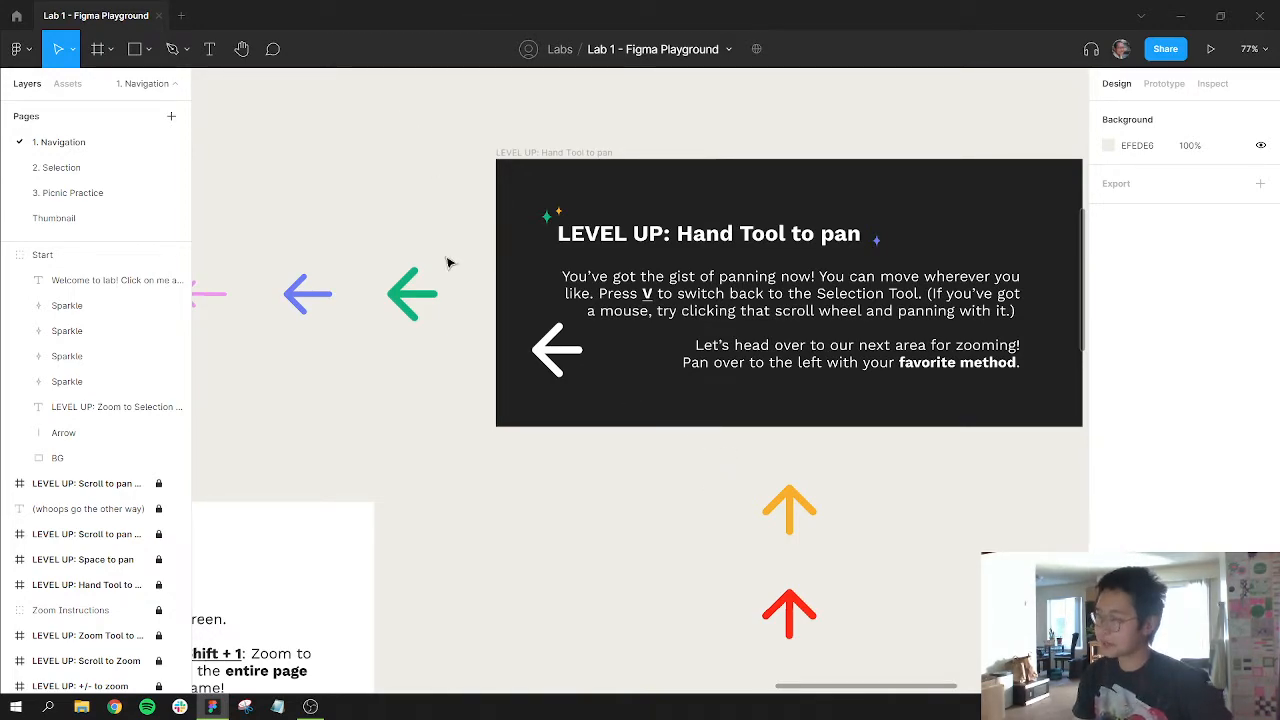
- Follow the leftward arrows to the zoom instructions and zoom into the area from point A to point B with the Zoom tool
{"action": "key", "text": "space"}
{"action": "left_click_drag", "start_coordinate": [305, 182], "coordinate": [785, 214]}
{"action": "left_click_drag", "start_coordinate": [380, 292], "coordinate": [807, 285]}
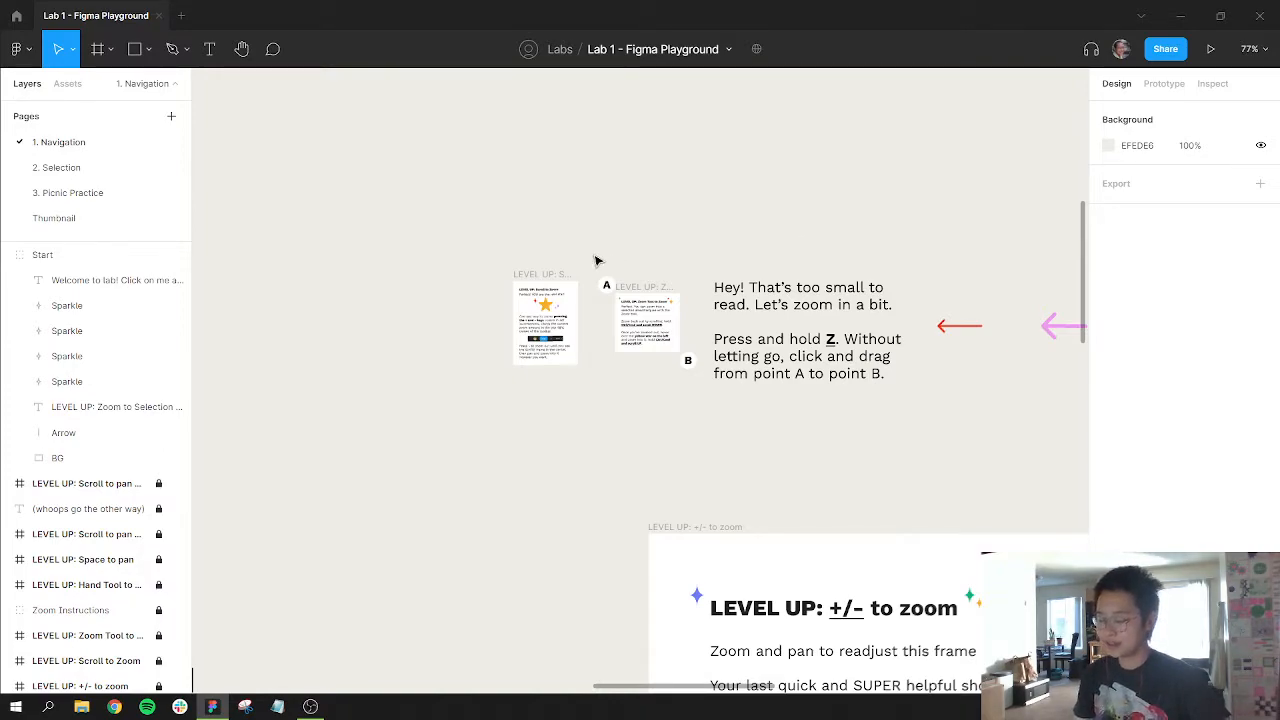
{"action": "key", "text": "z"}
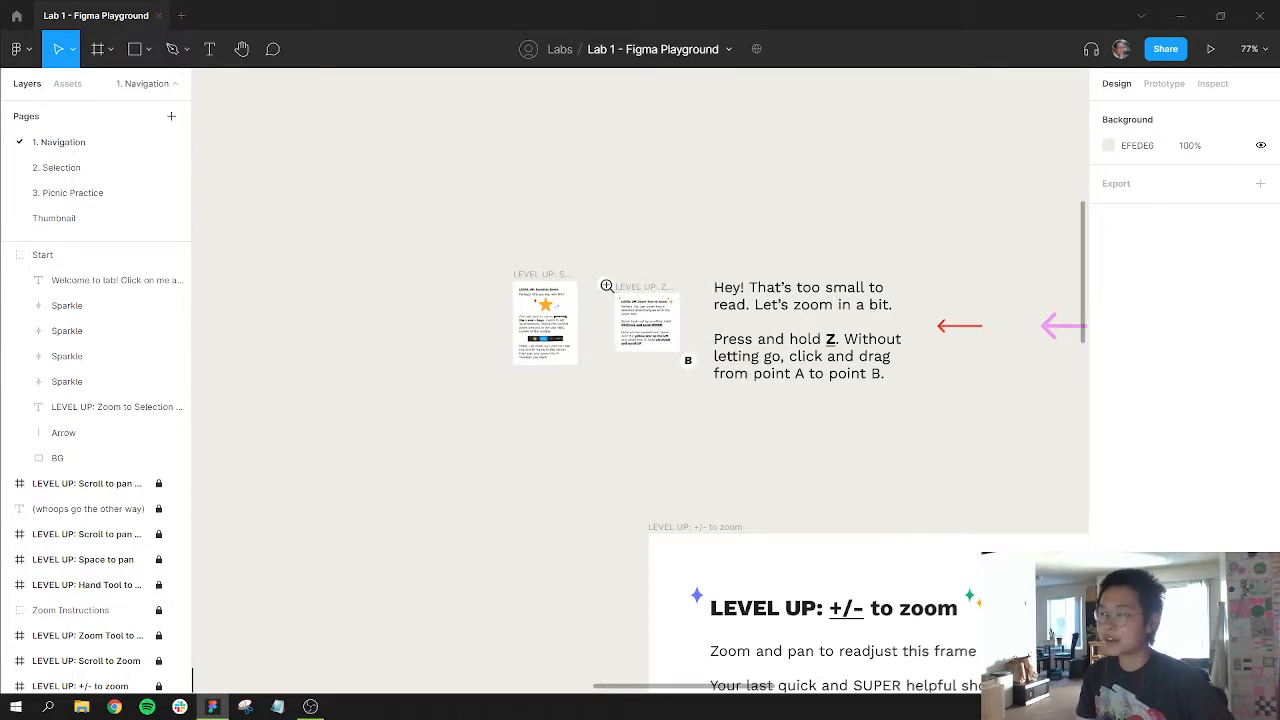
{"action": "left_click_drag", "start_coordinate": [606, 286], "coordinate": [691, 362]}
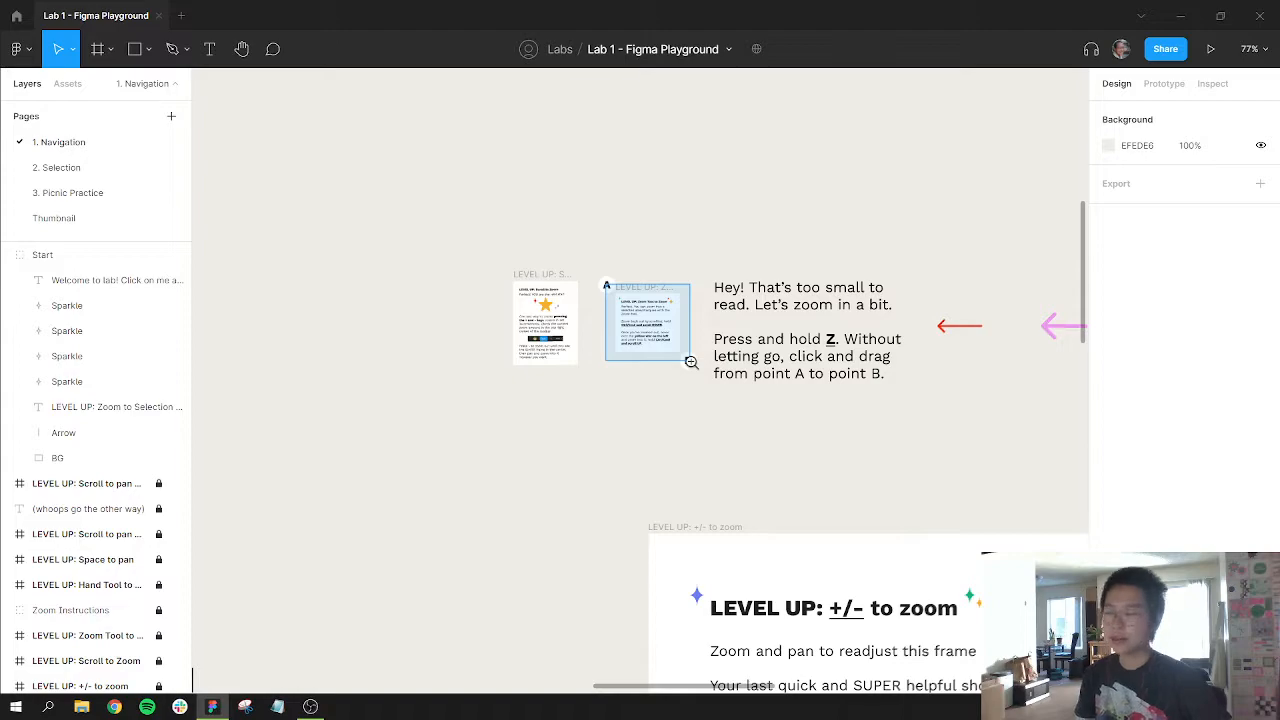
{"action": "left_click_drag", "start_coordinate": [691, 362], "coordinate": [691, 362]}
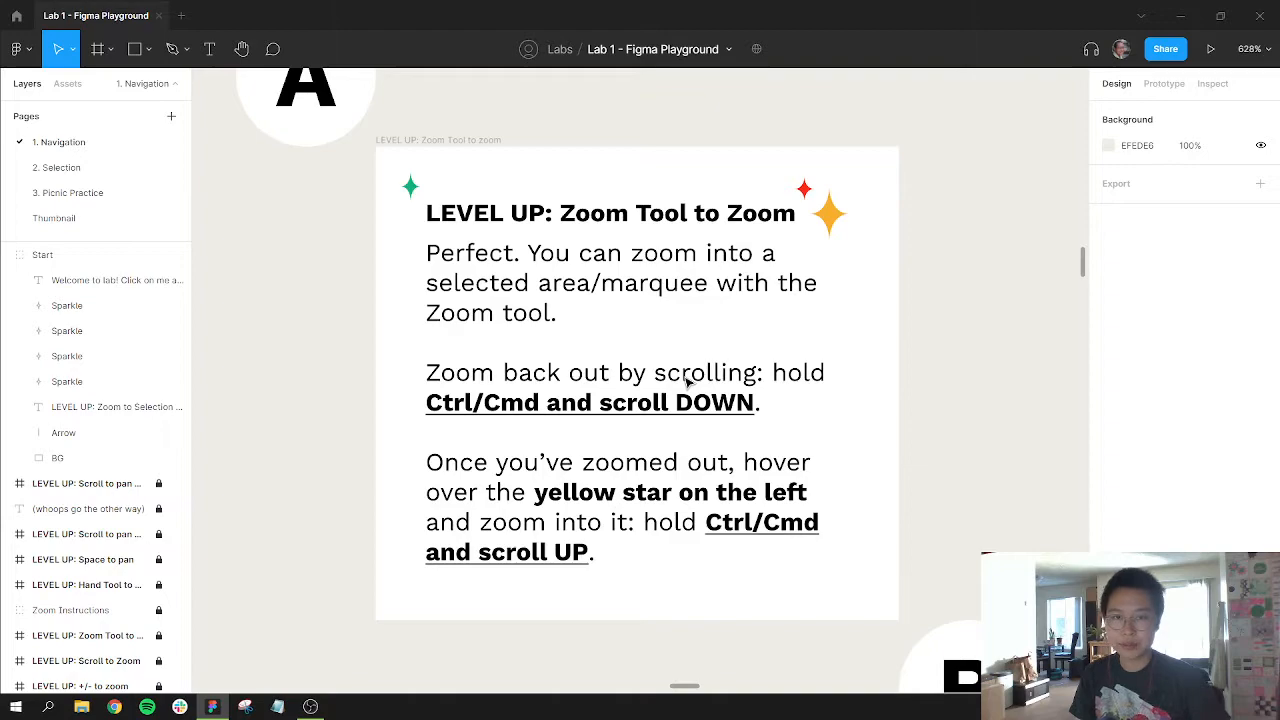
- Zoom out of the "LEVEL UP: Zoom Tool to Zoom" frame and zoom into the yellow star in the "LEVEL UP: Scroll to Zoom" frame
{"action": "scroll", "coordinate": [687, 400], "scroll_direction": "down", "scroll_amount": 5}
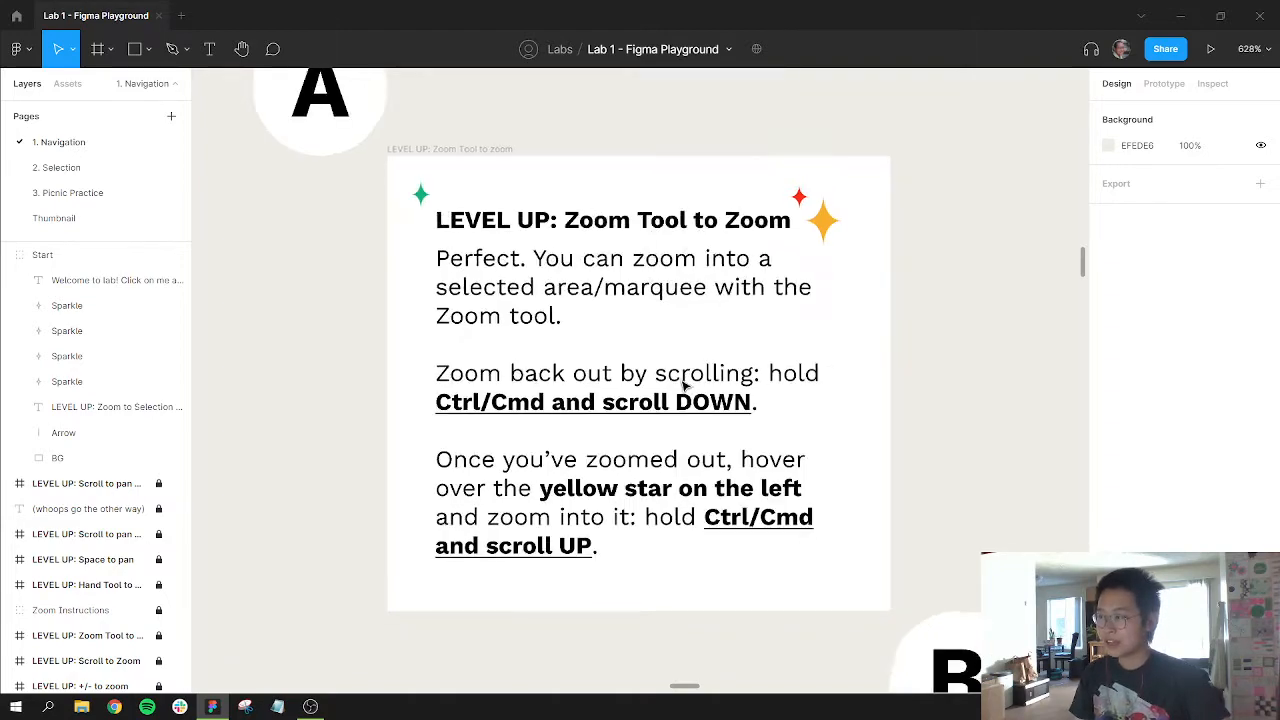
{"action": "scroll", "coordinate": [686, 386], "scroll_direction": "down", "scroll_amount": 1}
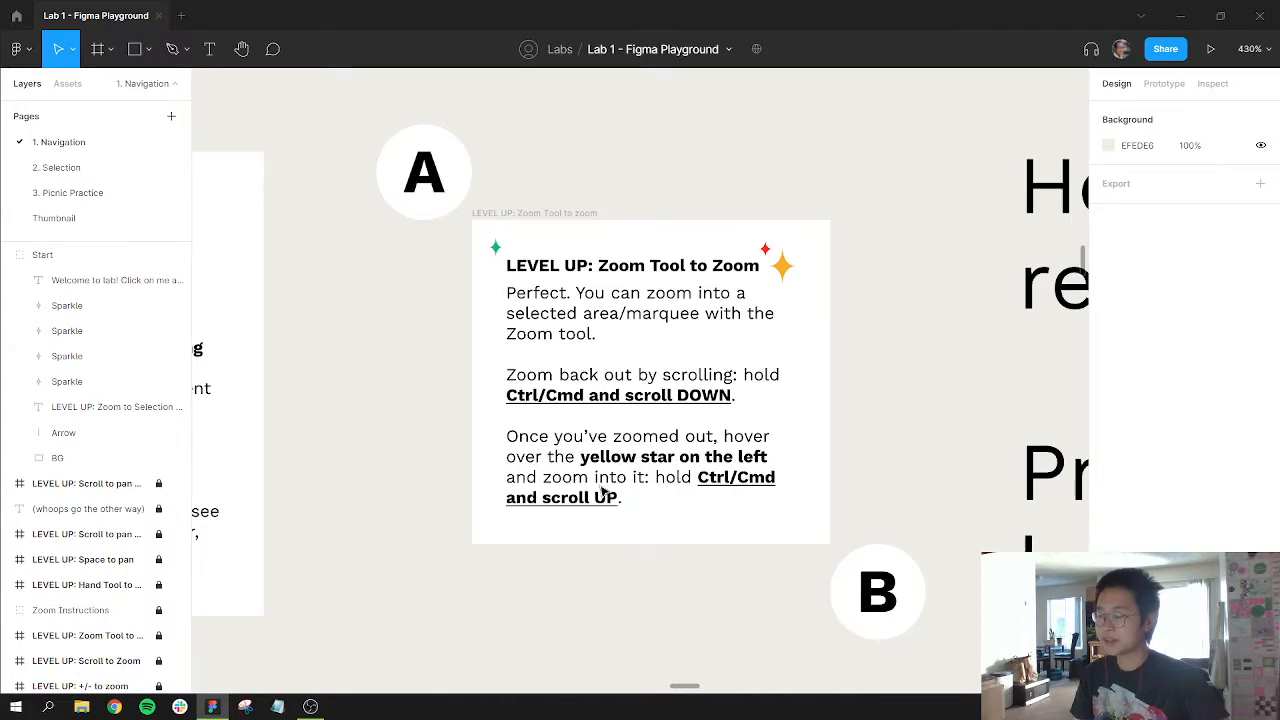
{"action": "scroll", "coordinate": [643, 394], "scroll_direction": "down", "scroll_amount": 2}
{"action": "scroll", "coordinate": [648, 400], "scroll_direction": "down", "scroll_amount": 10}
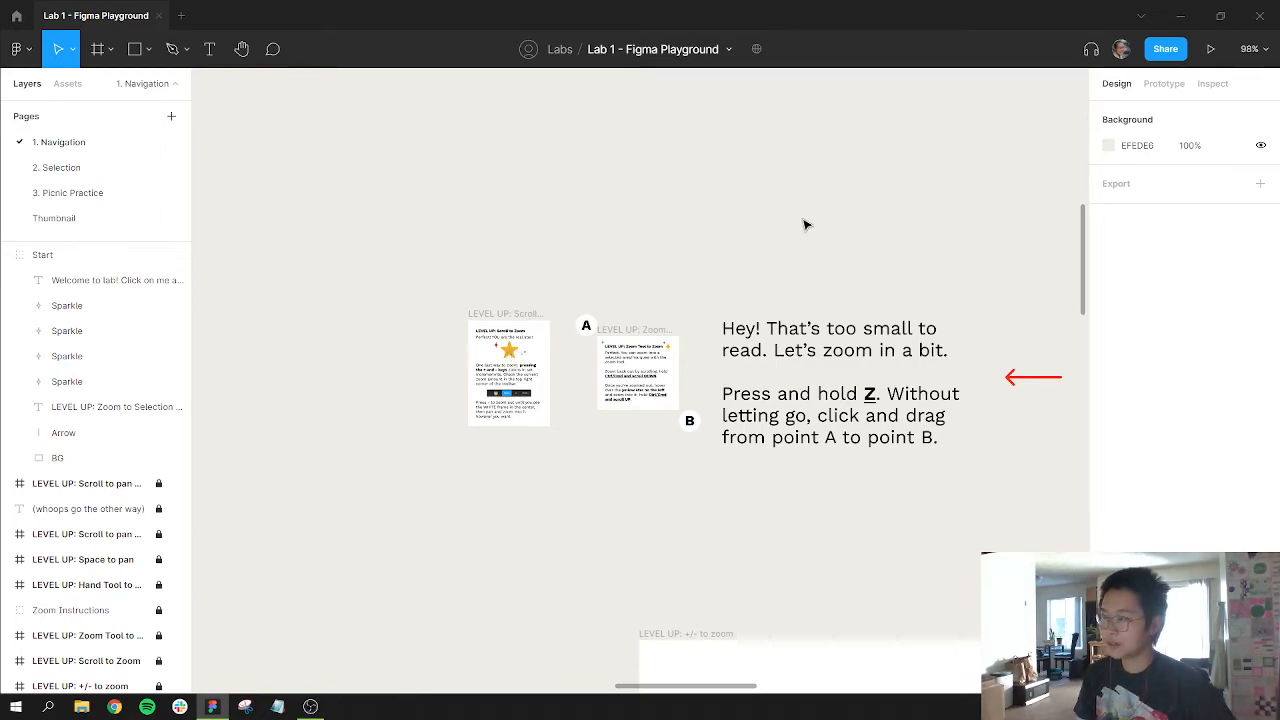
{"action": "scroll", "coordinate": [851, 167], "scroll_direction": "up", "scroll_amount": 6}
{"action": "scroll", "coordinate": [851, 167], "scroll_direction": "down", "scroll_amount": 6}
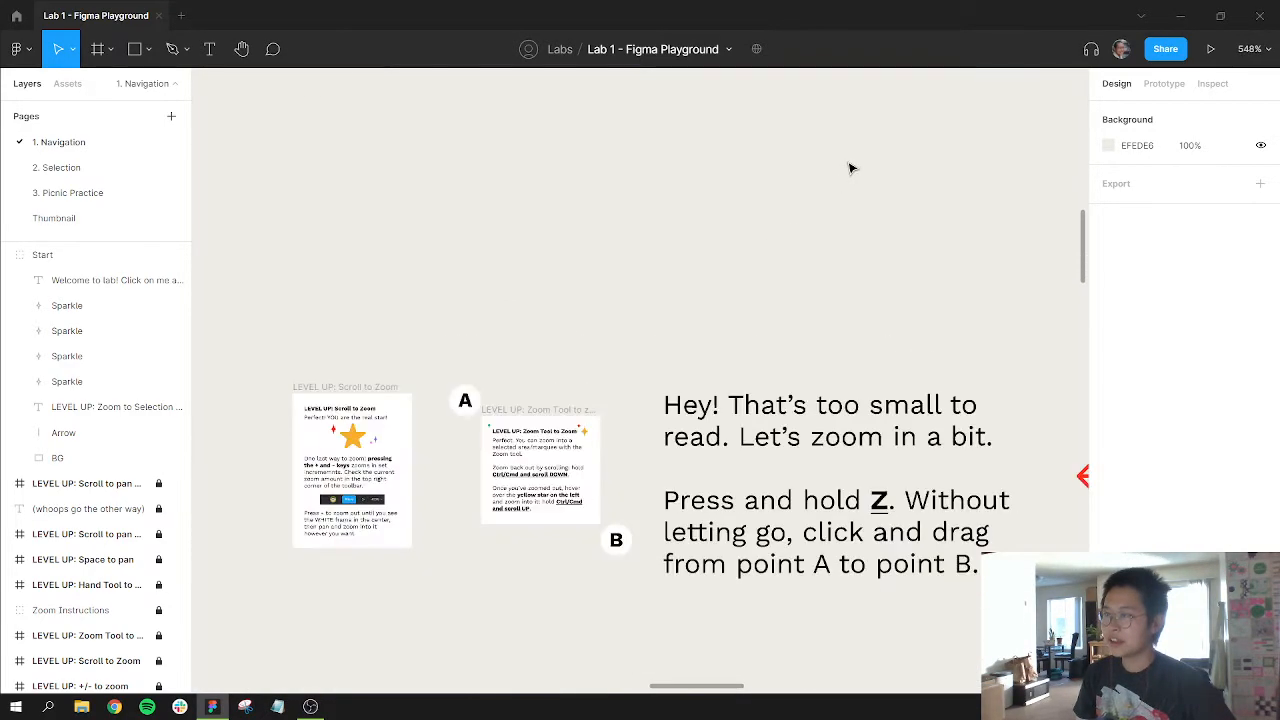
{"action": "scroll", "coordinate": [497, 364], "scroll_direction": "up", "scroll_amount": 15}
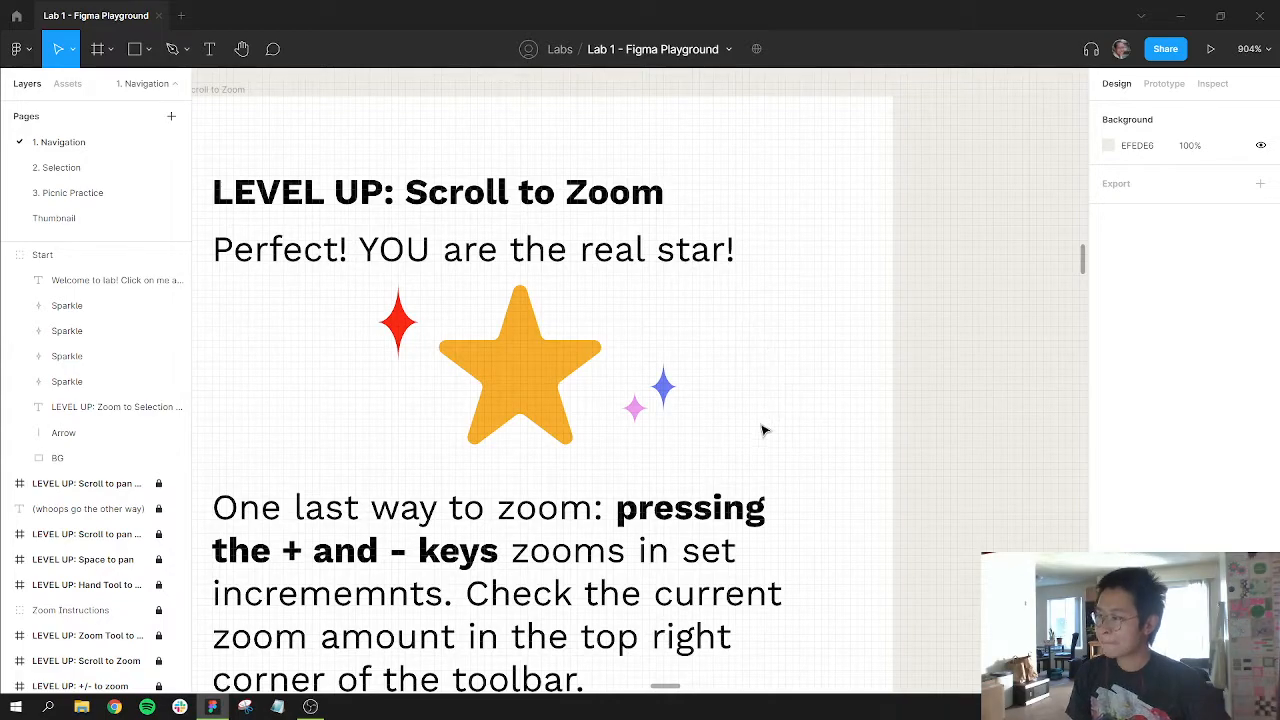
- Read the "LEVEL UP: Scroll to Zoom" instructions and zoom in set increments, out to 50% and back in to 800%
{"action": "left_click_drag", "start_coordinate": [745, 485], "coordinate": [759, 471]}
{"action": "scroll", "coordinate": [759, 471], "scroll_direction": "down", "scroll_amount": 5}
{"action": "scroll", "coordinate": [759, 471], "scroll_direction": "left", "scroll_amount": 2}
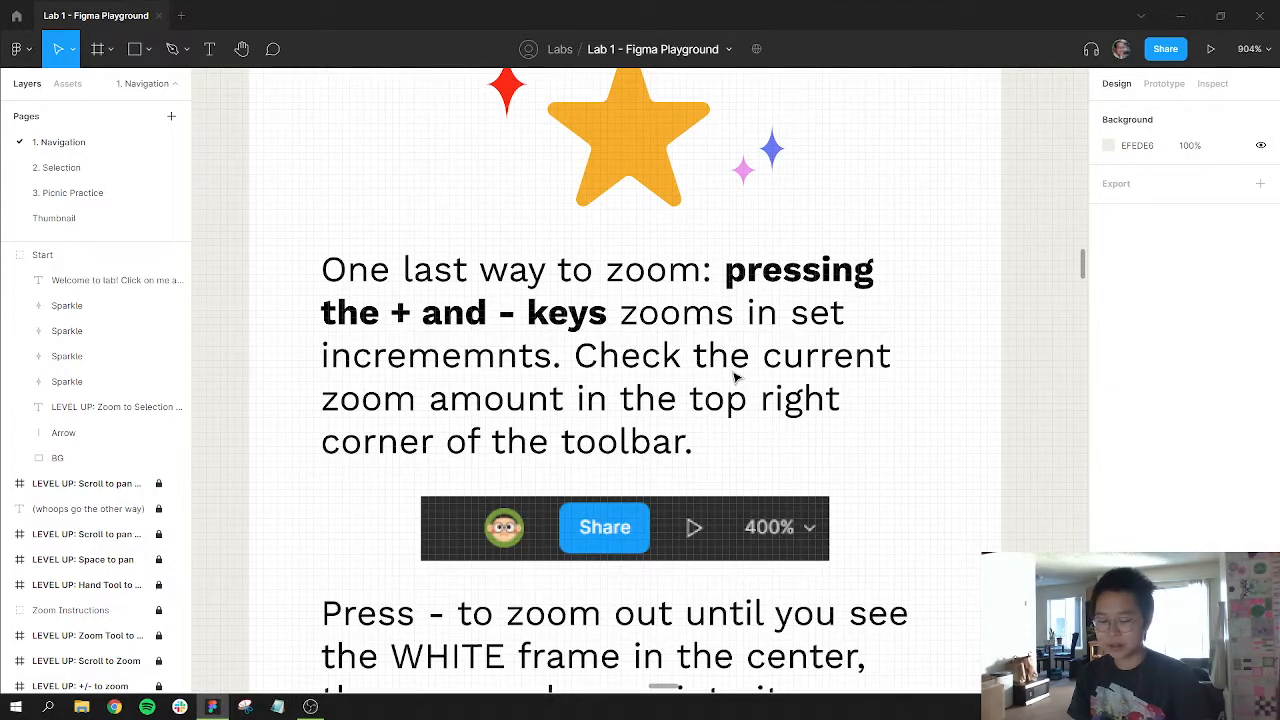
{"action": "key", "text": "minus"}
{"action": "key", "text": "minus"}
{"action": "key", "text": "minus"}
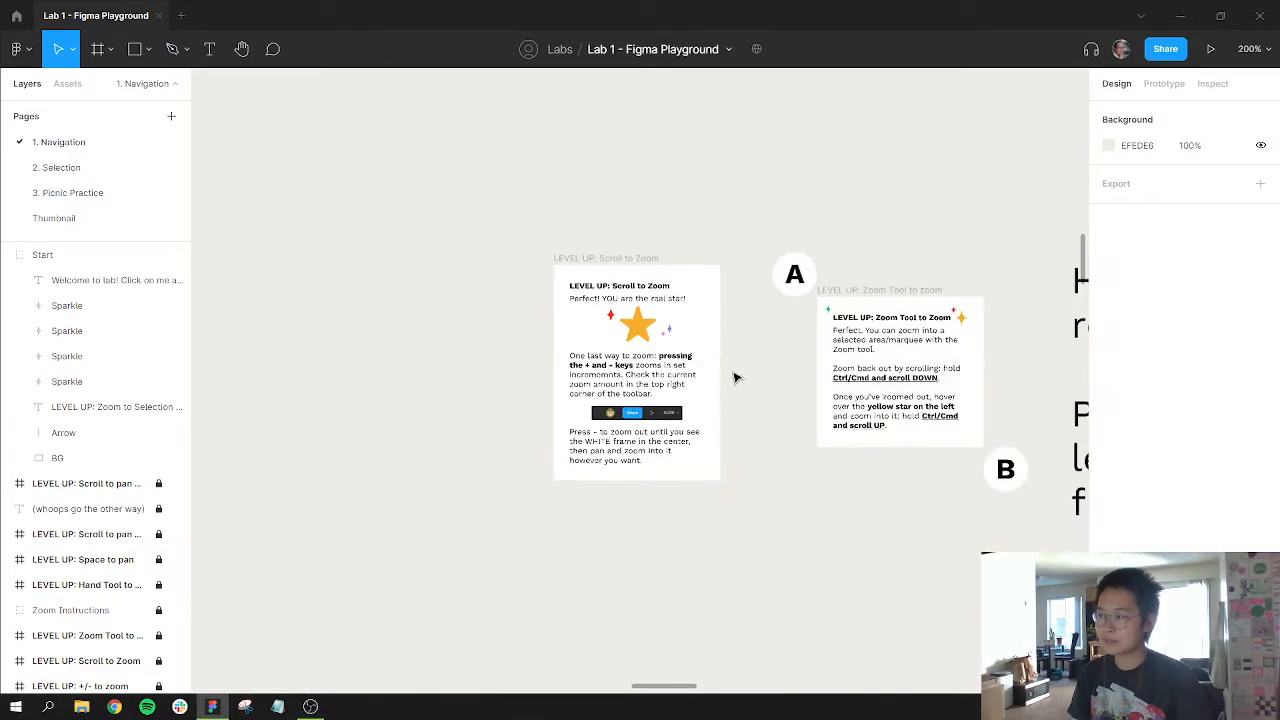
{"action": "key", "text": "minus"}
{"action": "key", "text": "minus"}
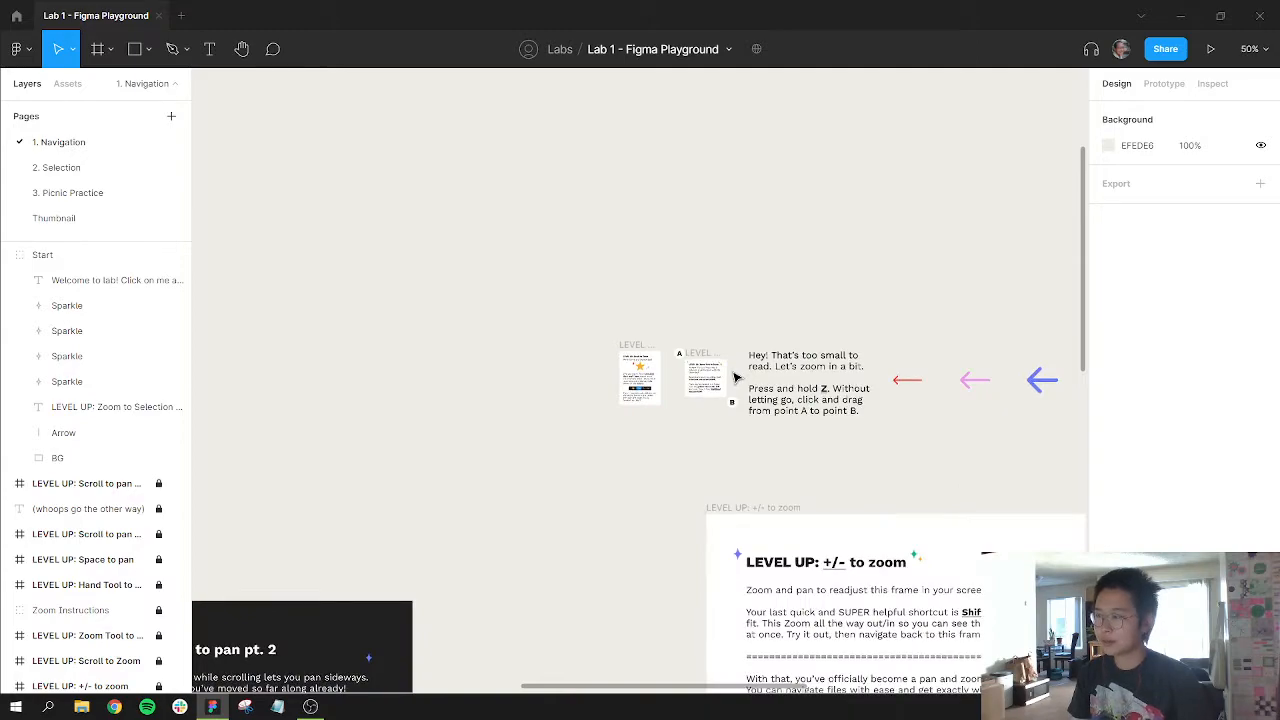
{"action": "key", "text": "plus"}
{"action": "key", "text": "plus"}
{"action": "key", "text": "plus"}
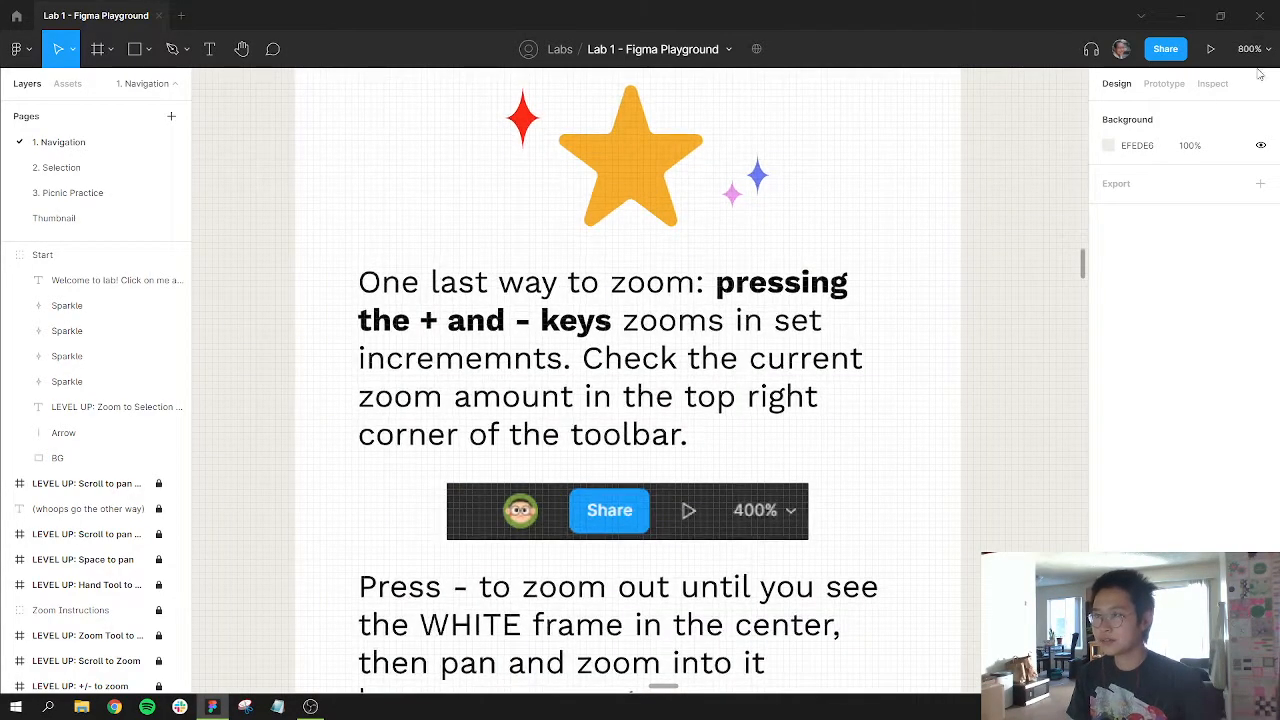
{"action": "key", "text": "plus"}
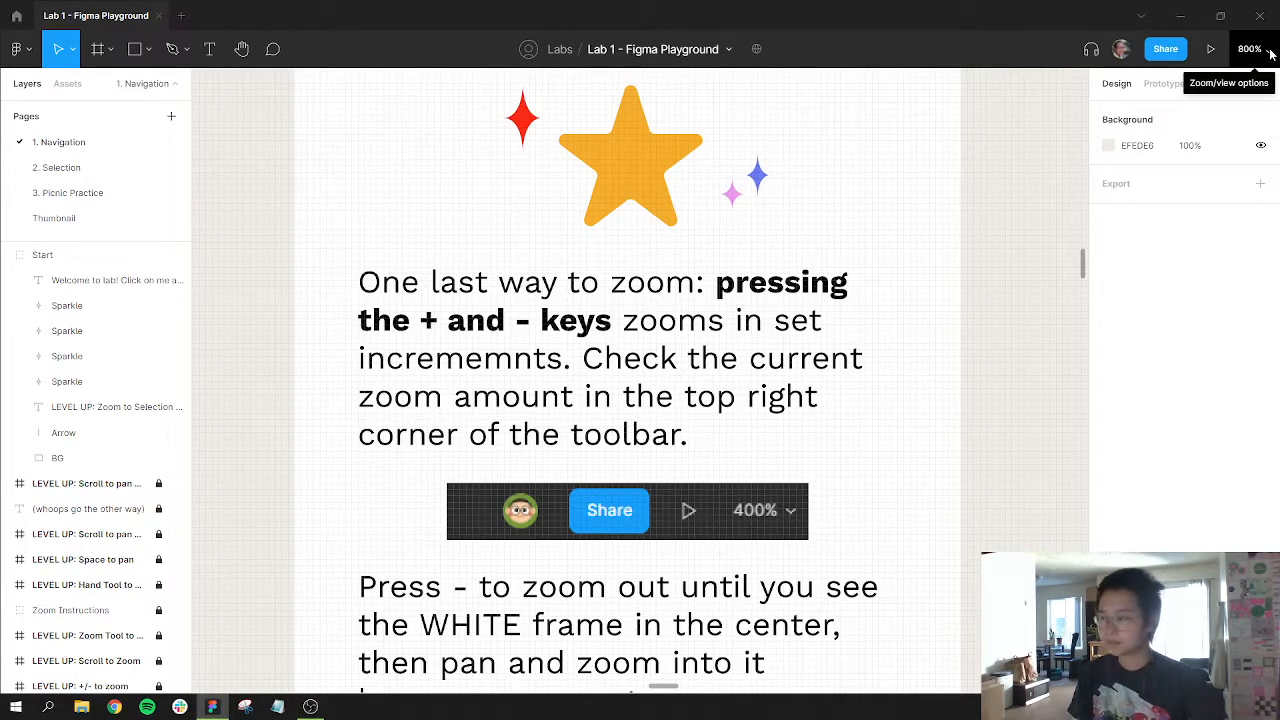
- Set a custom canvas zoom of 70% in the zoom/view options
{"action": "left_click", "coordinate": [1270, 54]}
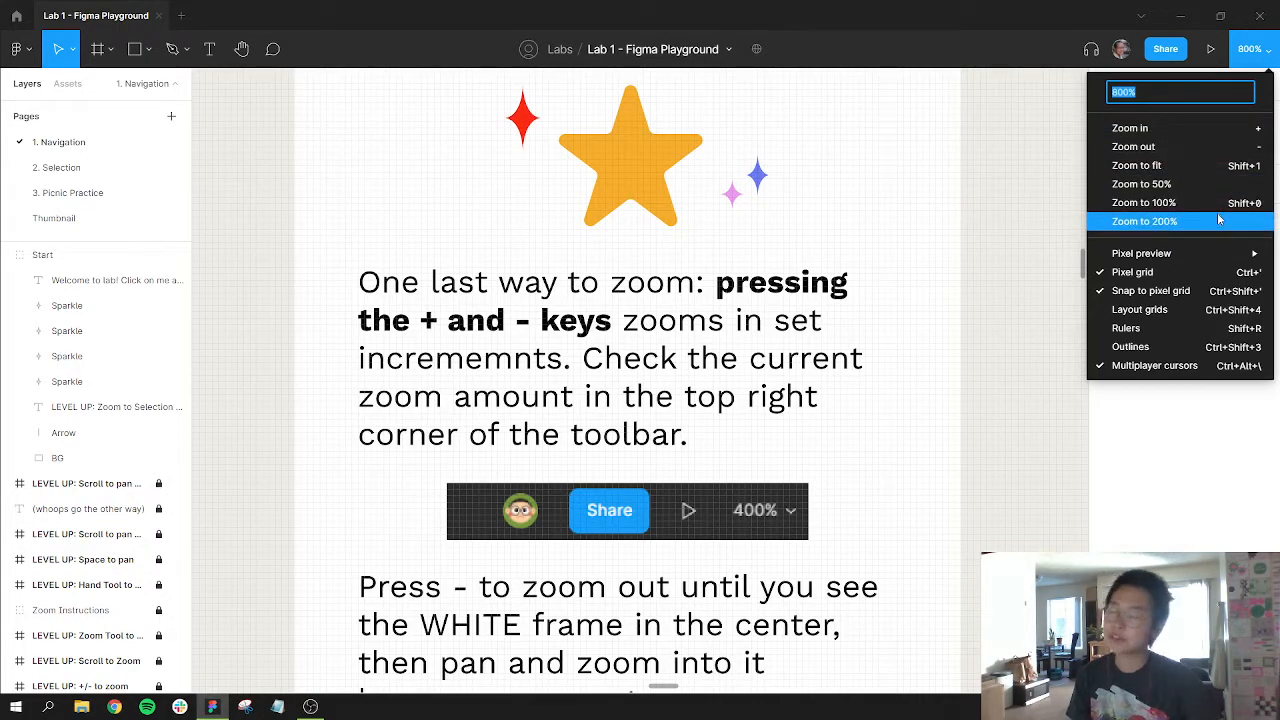
{"action": "double_click", "coordinate": [1134, 92]}
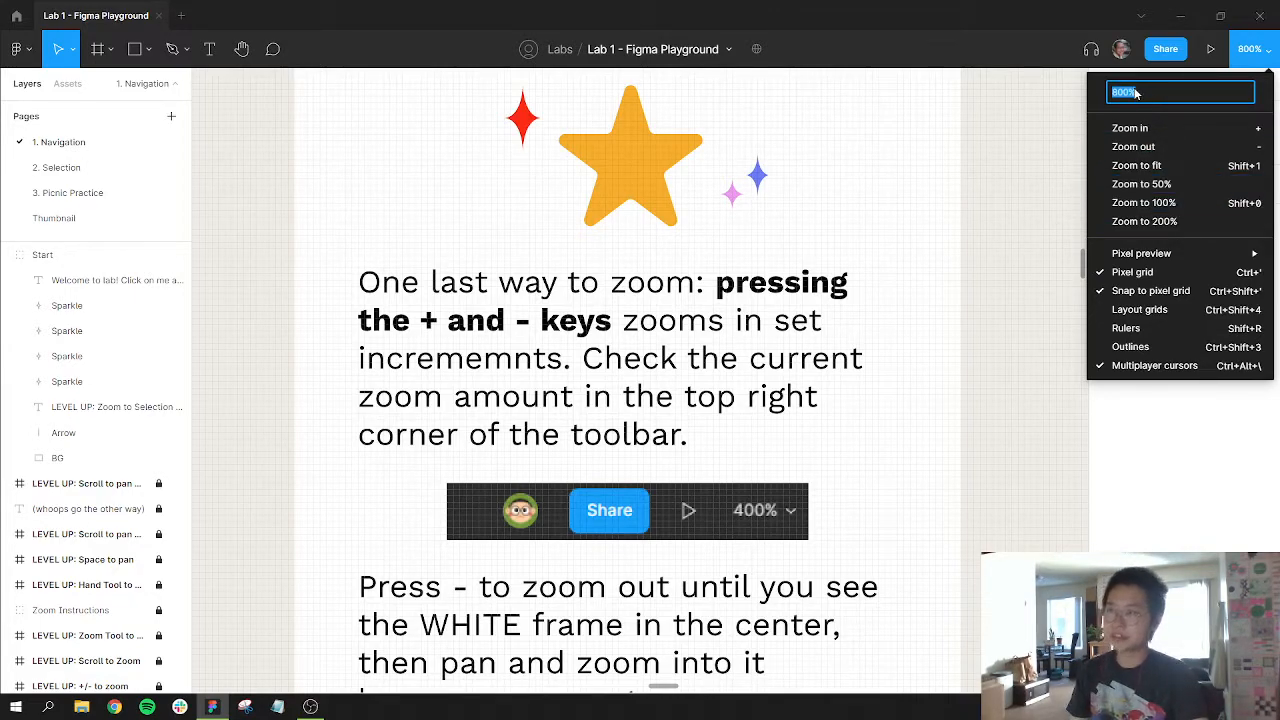
{"action": "type", "text": "70"}
{"action": "key", "text": "Return"}
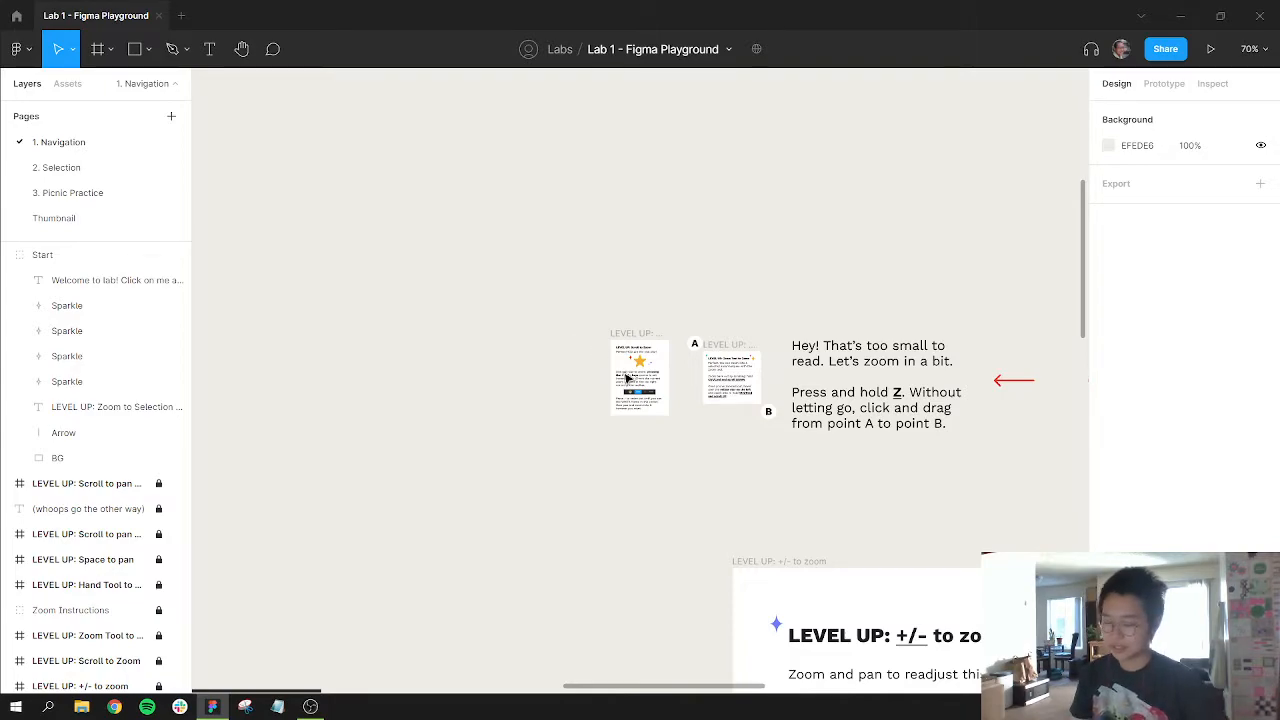
- Zoom out to locate the white "LEVEL UP: +/- to zoom" frame, zoom into it at 100% and bring its text into view
{"action": "scroll", "coordinate": [626, 379], "scroll_direction": "down", "scroll_amount": 5, "text": "ctrl"}
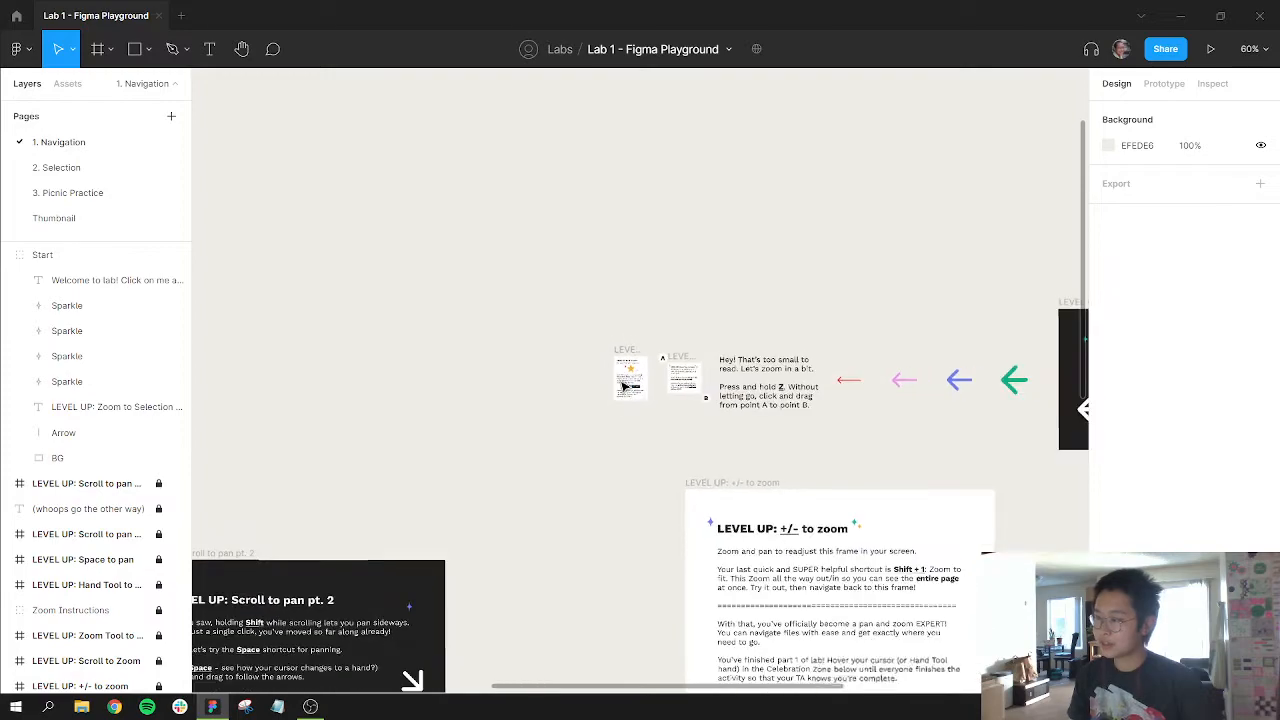
{"action": "scroll", "coordinate": [624, 382], "scroll_direction": "down", "scroll_amount": 6, "text": "ctrl"}
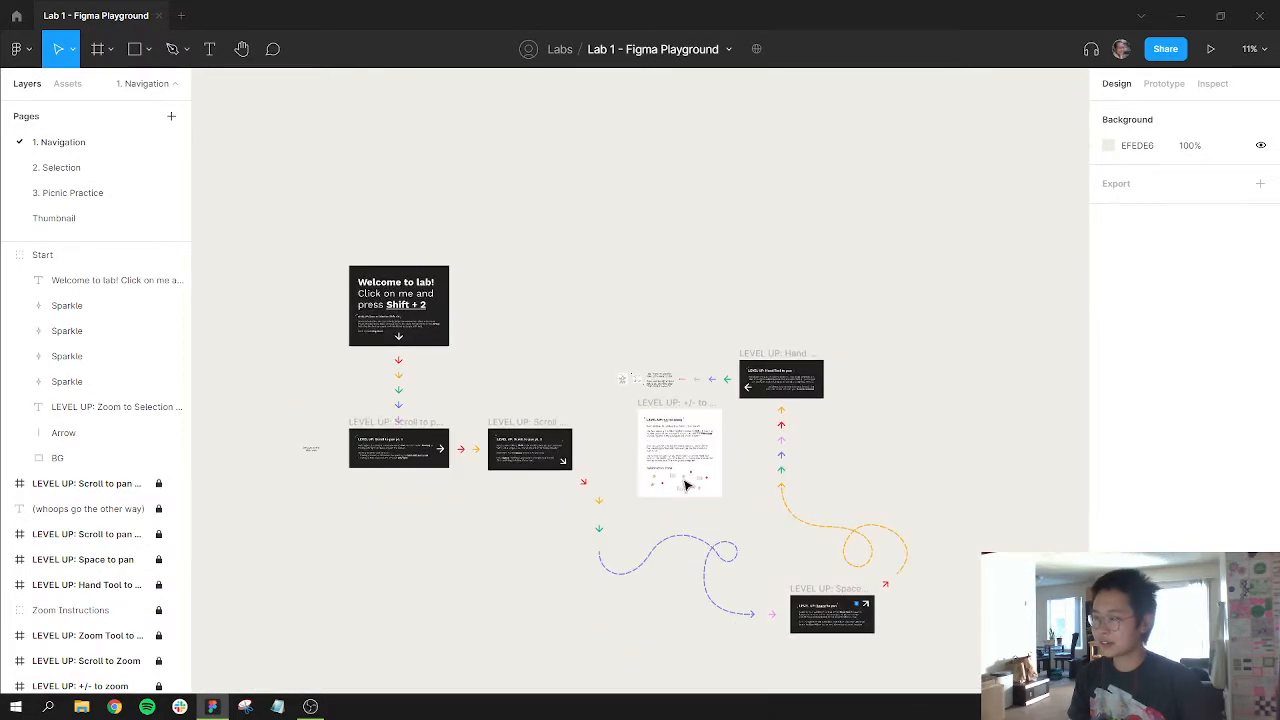
{"action": "scroll", "coordinate": [675, 405], "scroll_direction": "down", "scroll_amount": 3}
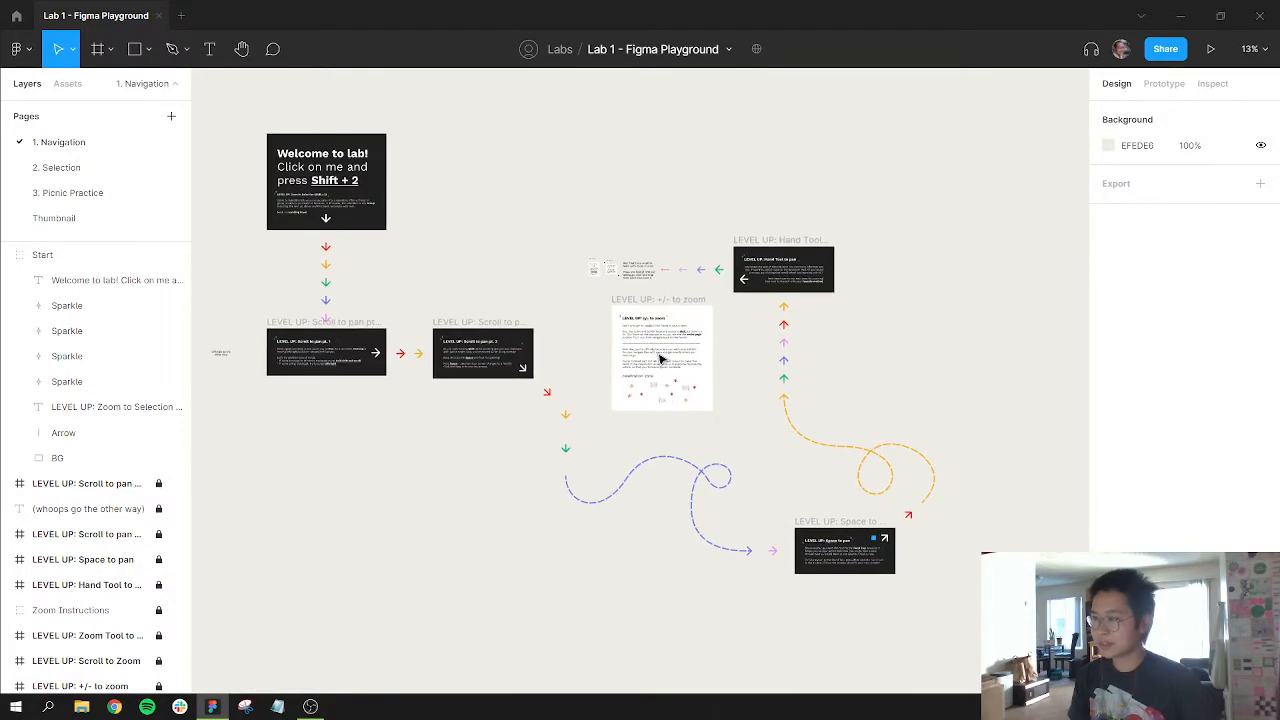
{"action": "key", "text": "plus"}
{"action": "key", "text": "plus"}
{"action": "key", "text": "plus"}
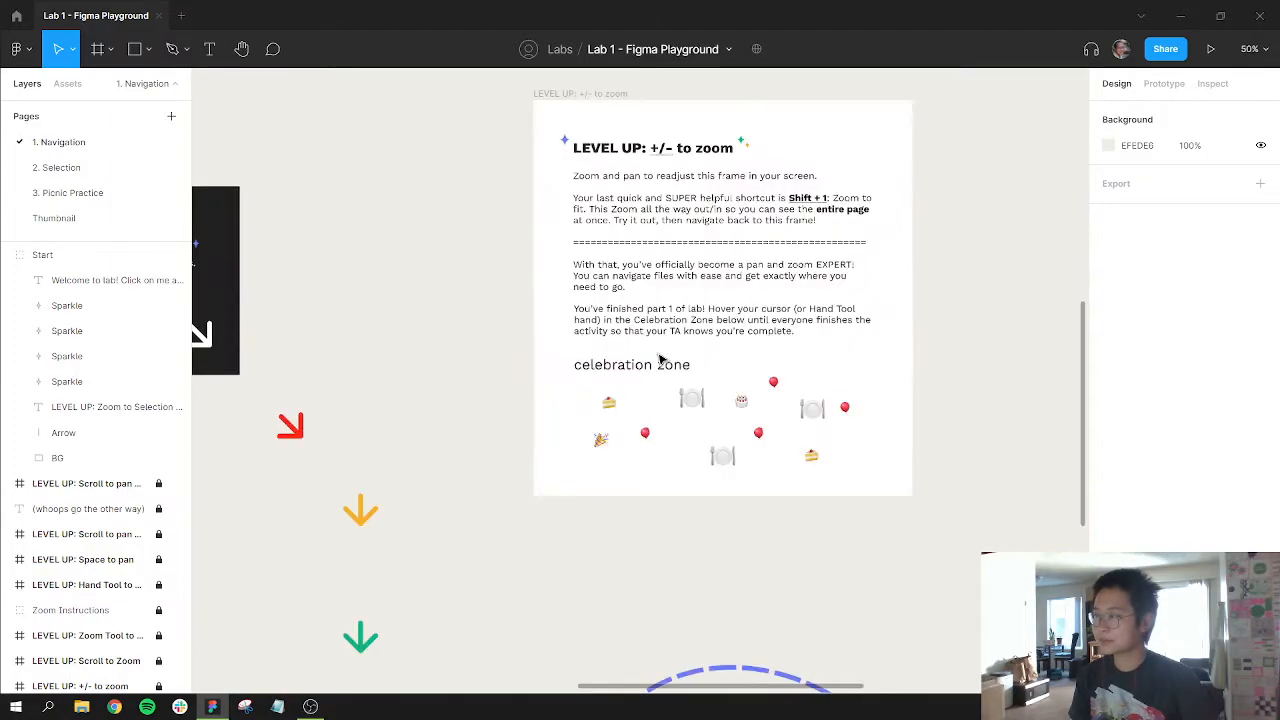
{"action": "key", "text": "space"}
{"action": "left_click_drag", "start_coordinate": [926, 357], "coordinate": [825, 571]}
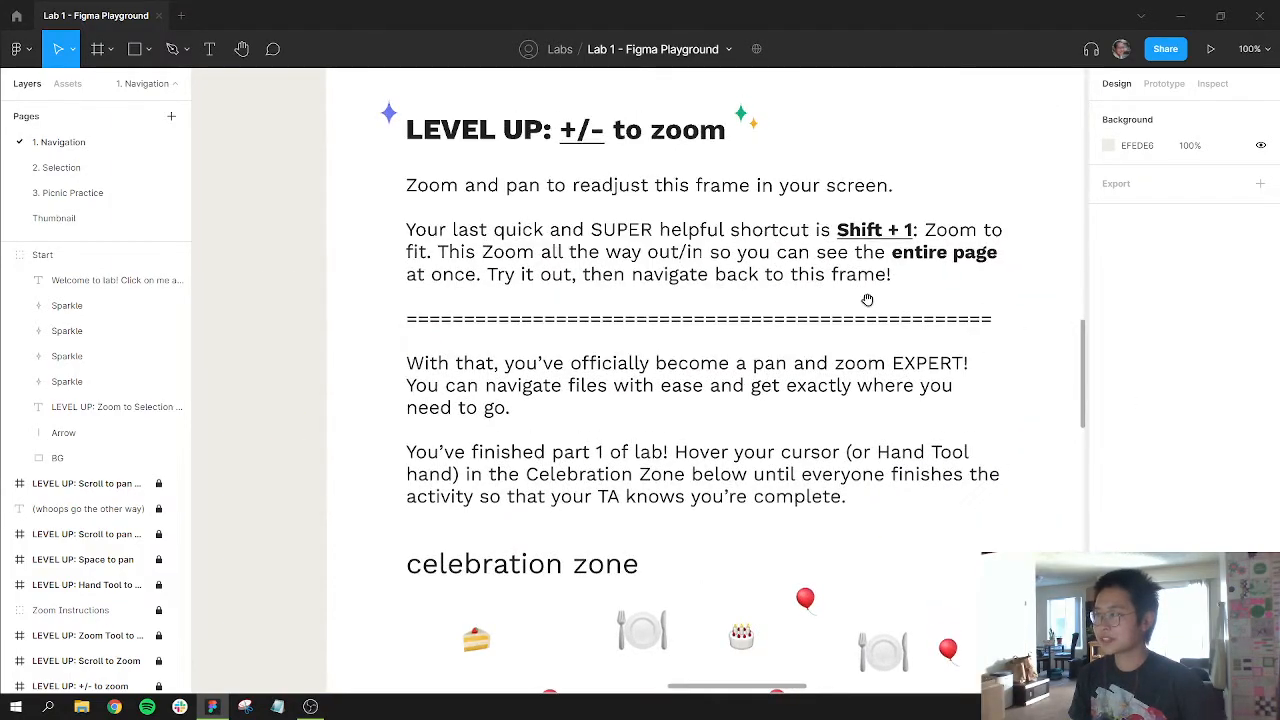
{"action": "left_click_drag", "start_coordinate": [776, 326], "coordinate": [707, 368]}
{"action": "left_click_drag", "start_coordinate": [779, 254], "coordinate": [764, 267]}
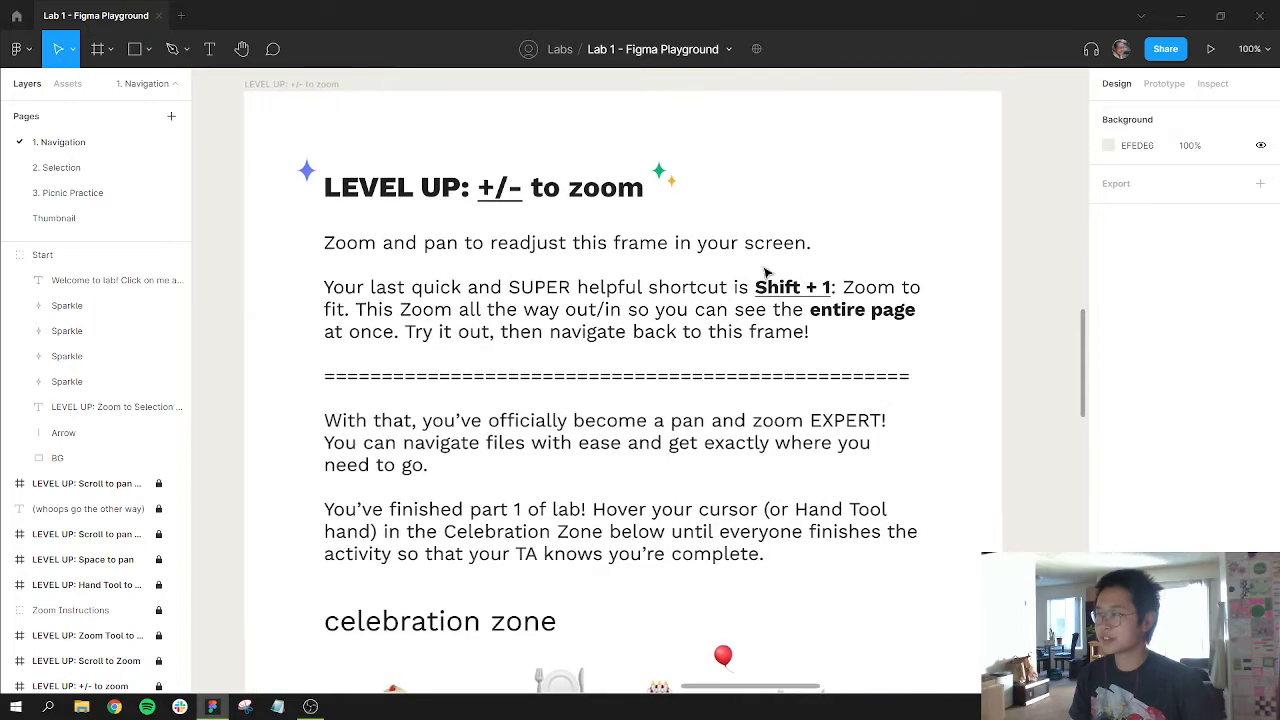
- Fit the "LEVEL UP: +/- to zoom" frame in view to read its instructions, and zoom to fit the entire page
{"action": "scroll", "coordinate": [657, 243], "scroll_direction": "down", "scroll_amount": 1}
{"action": "scroll", "coordinate": [657, 253], "scroll_direction": "down", "scroll_amount": 2}
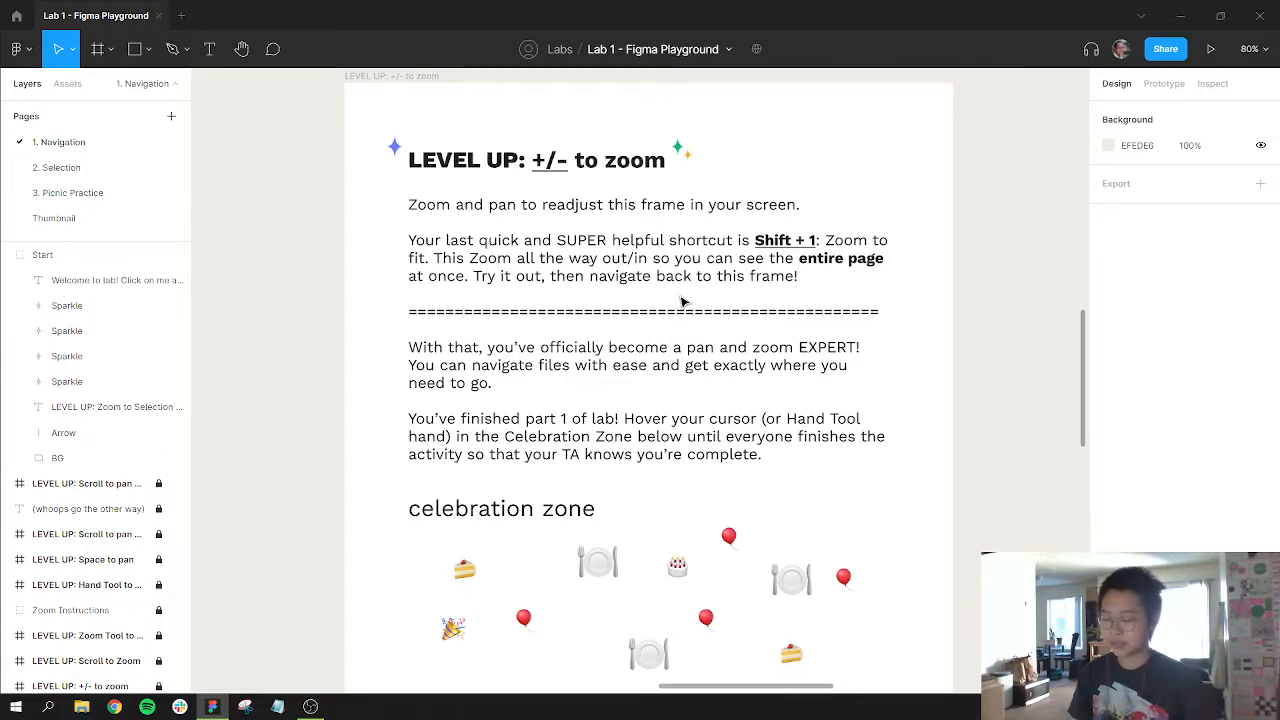
{"action": "key", "text": "shift+1"}
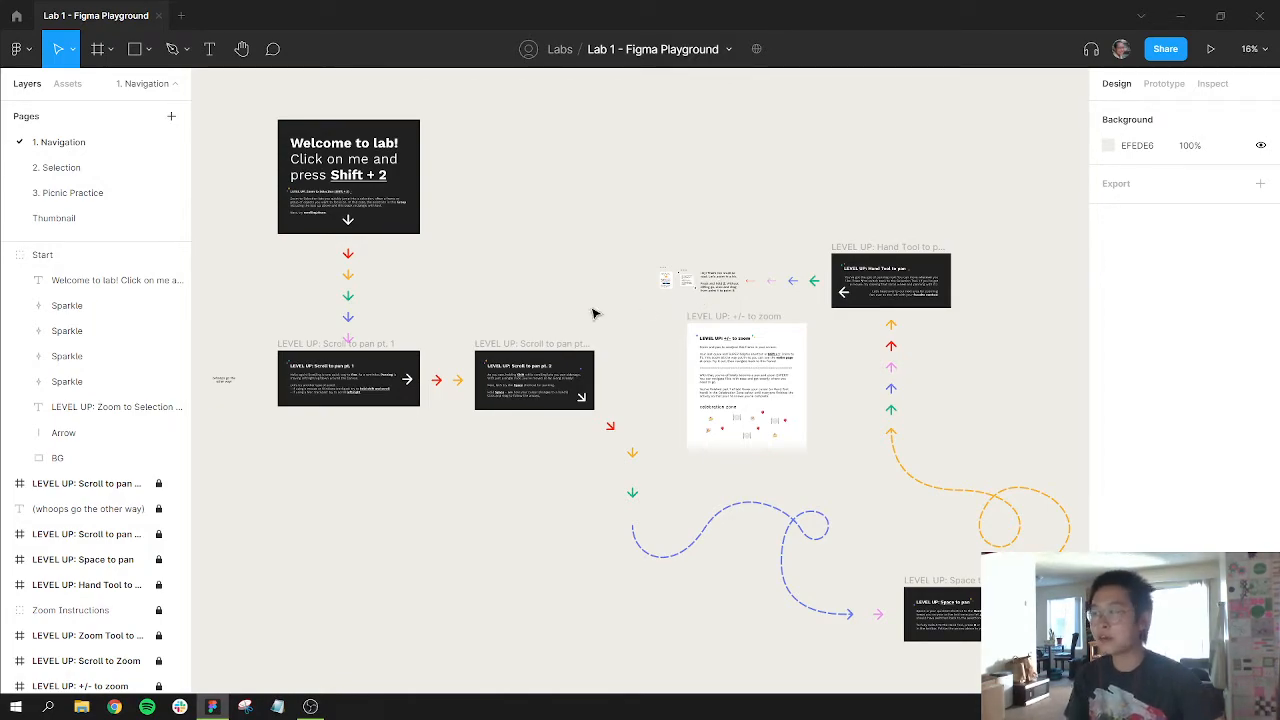
- Zoom into the "Scroll to pan" frames and the "LEVEL UP: Hand Tool to pan" frame, and zoom back to fit the entire page
{"action": "scroll", "coordinate": [400, 372], "scroll_direction": "up", "scroll_amount": 5}
{"action": "scroll", "coordinate": [400, 372], "scroll_direction": "up", "scroll_amount": 4}
{"action": "left_click_drag", "start_coordinate": [643, 397], "coordinate": [729, 260]}
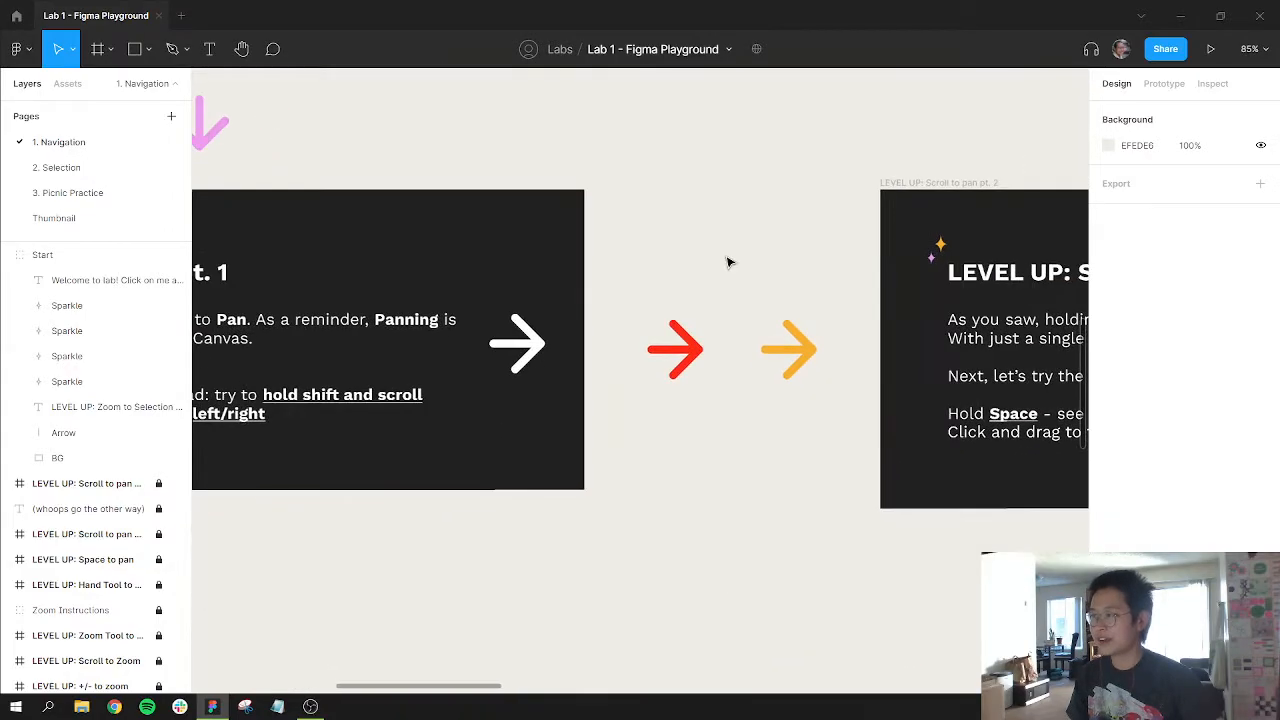
{"action": "scroll", "coordinate": [729, 260], "scroll_direction": "down", "scroll_amount": 10}
{"action": "left_click_drag", "start_coordinate": [1082, 224], "coordinate": [846, 340]}
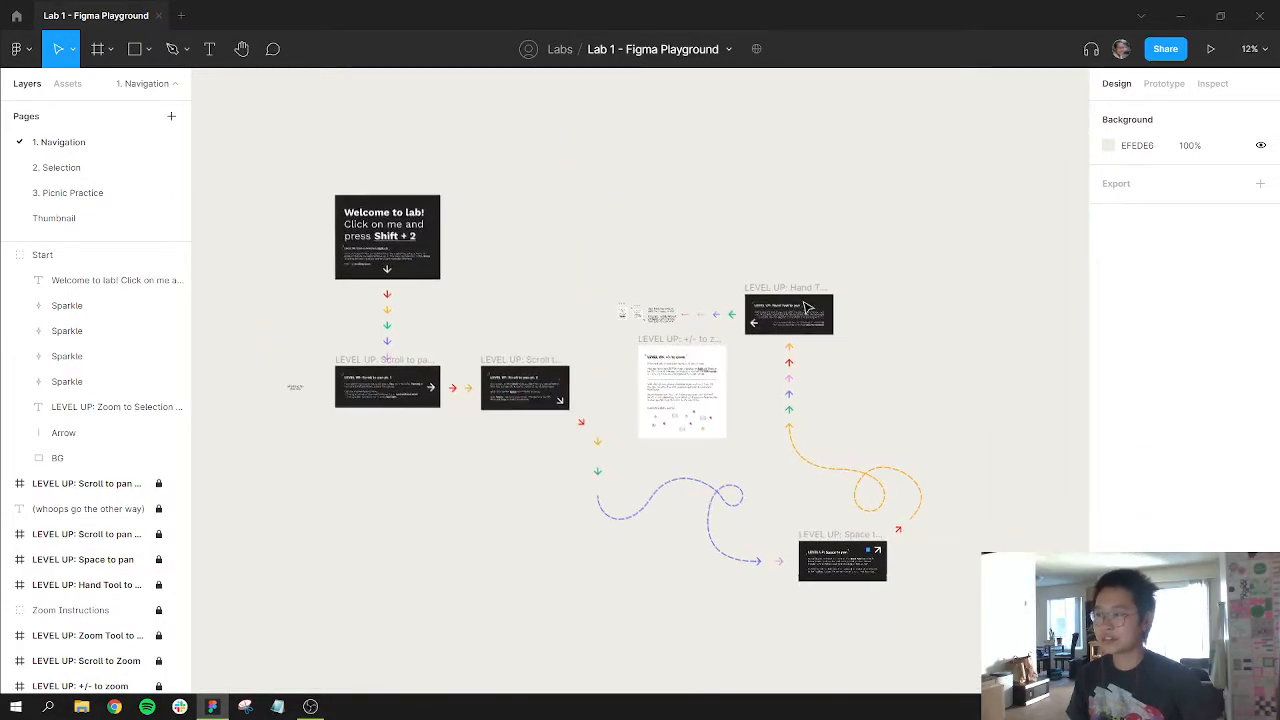
{"action": "scroll", "coordinate": [774, 303], "scroll_direction": "up", "scroll_amount": 8}
{"action": "scroll", "coordinate": [780, 330], "scroll_direction": "up", "scroll_amount": 6}
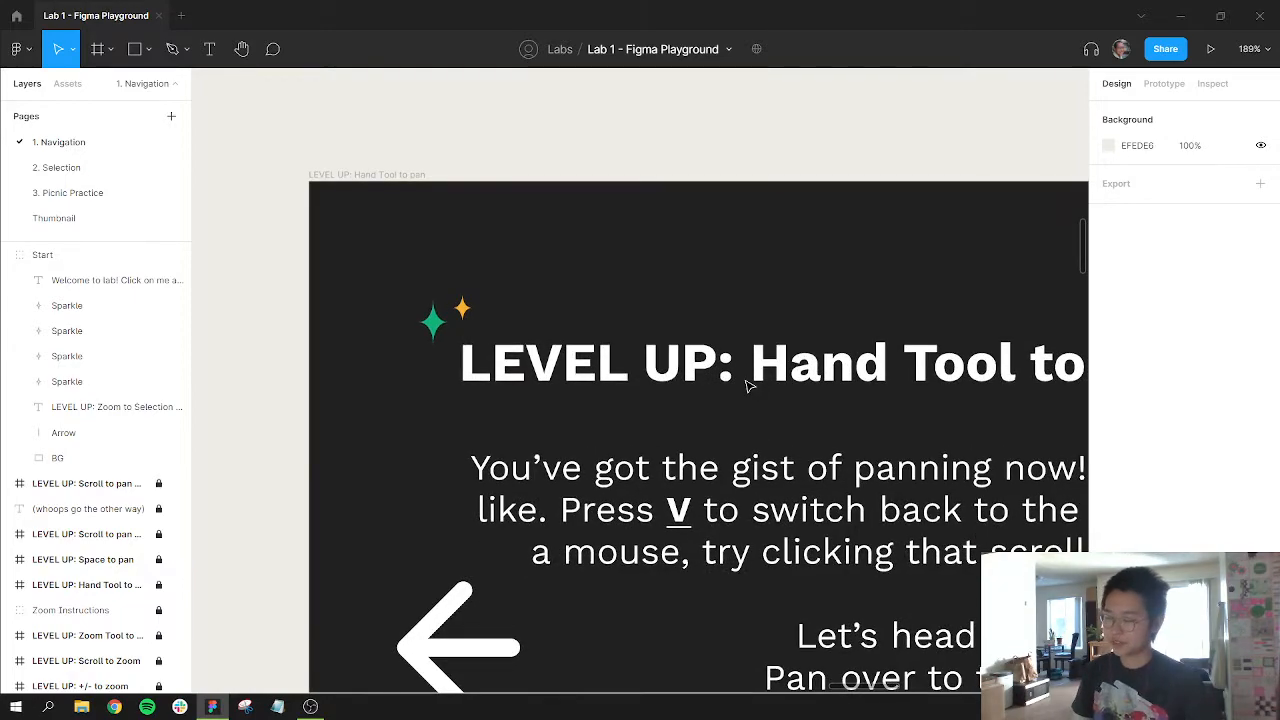
{"action": "key", "text": "shift+1"}
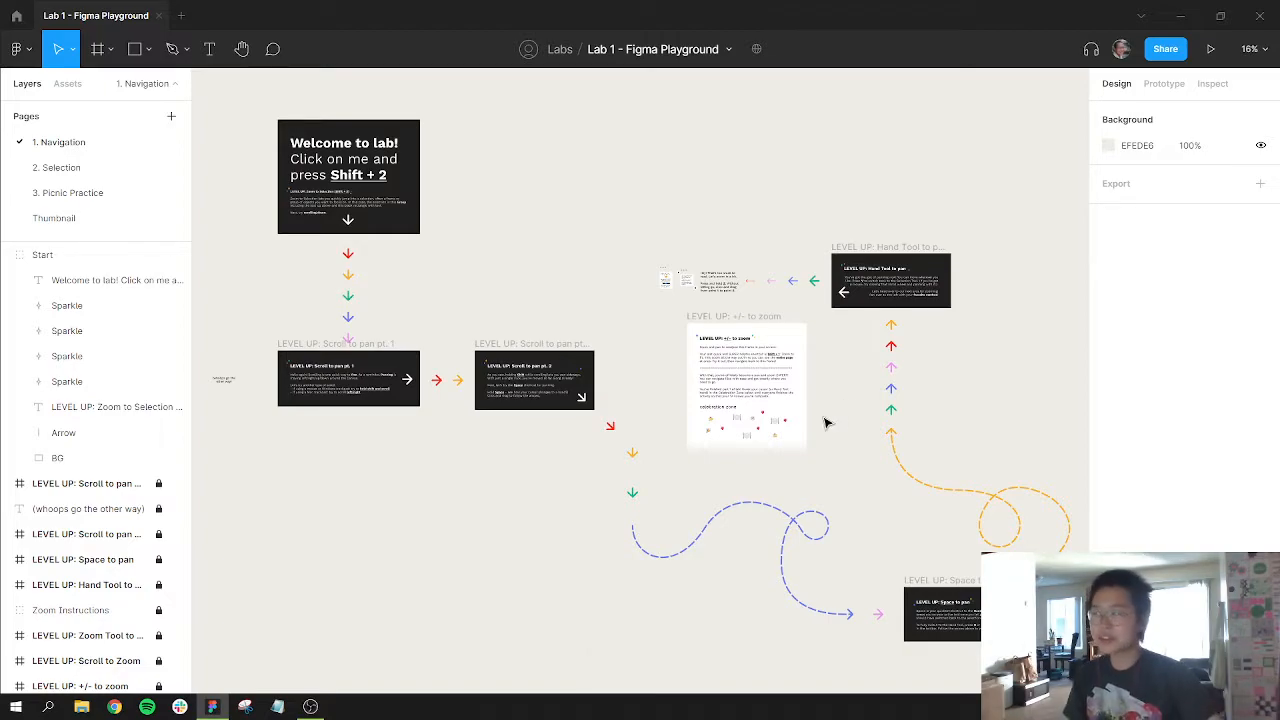
- Navigate back to the "LEVEL UP: +/- to zoom" frame and bring its text and celebration zone into view
{"action": "scroll", "coordinate": [806, 437], "scroll_direction": "down", "scroll_amount": 1}
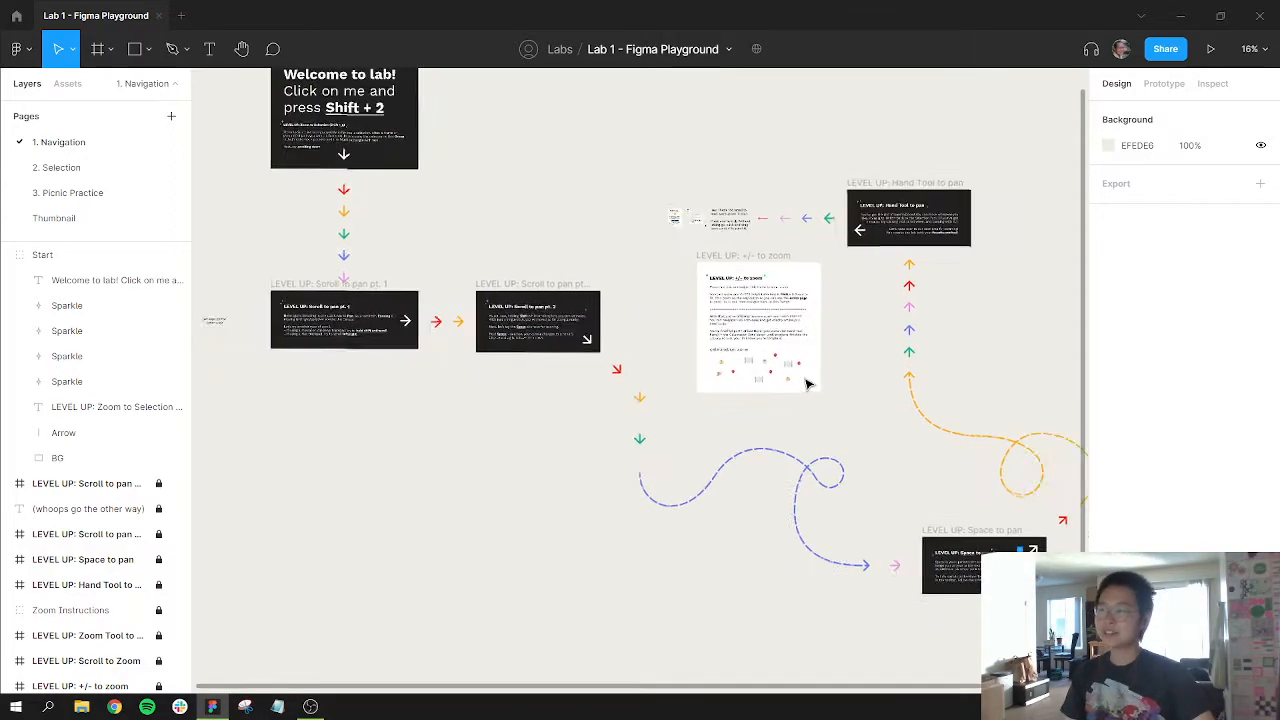
{"action": "scroll", "coordinate": [808, 380], "scroll_direction": "up", "scroll_amount": 5, "text": "ctrl"}
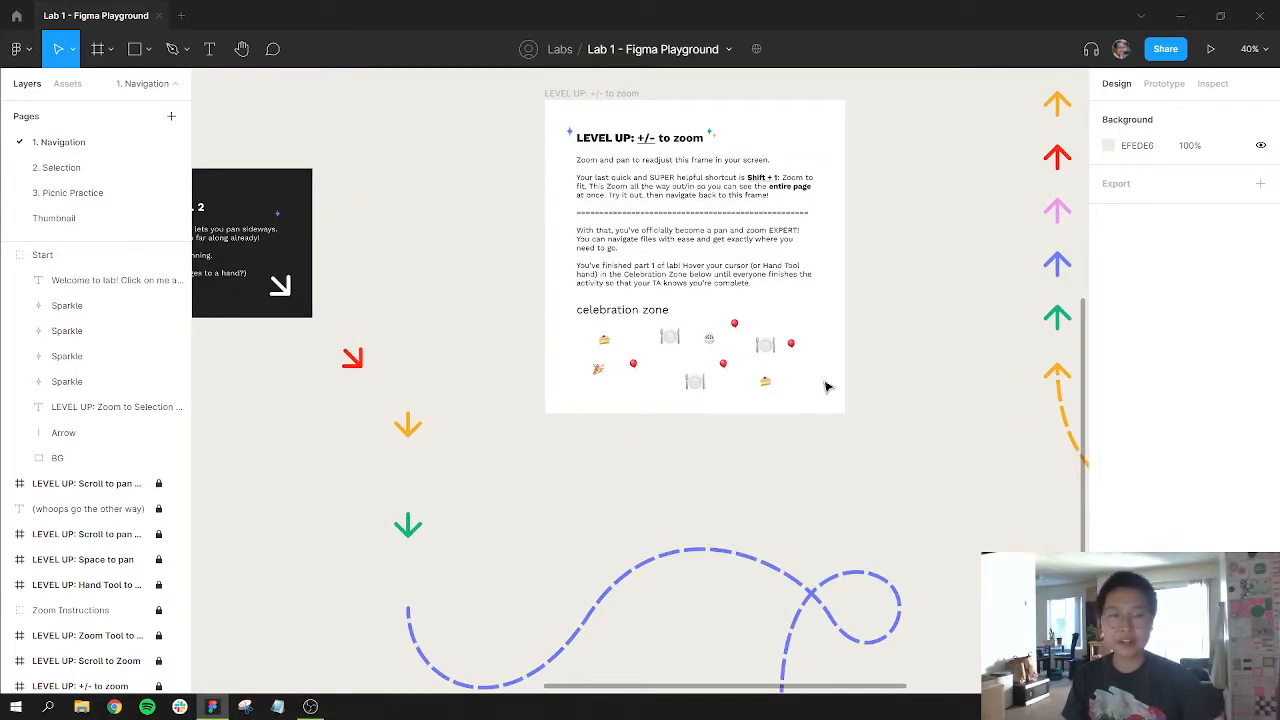
{"action": "scroll", "coordinate": [695, 315], "scroll_direction": "up", "scroll_amount": 2, "text": "ctrl"}
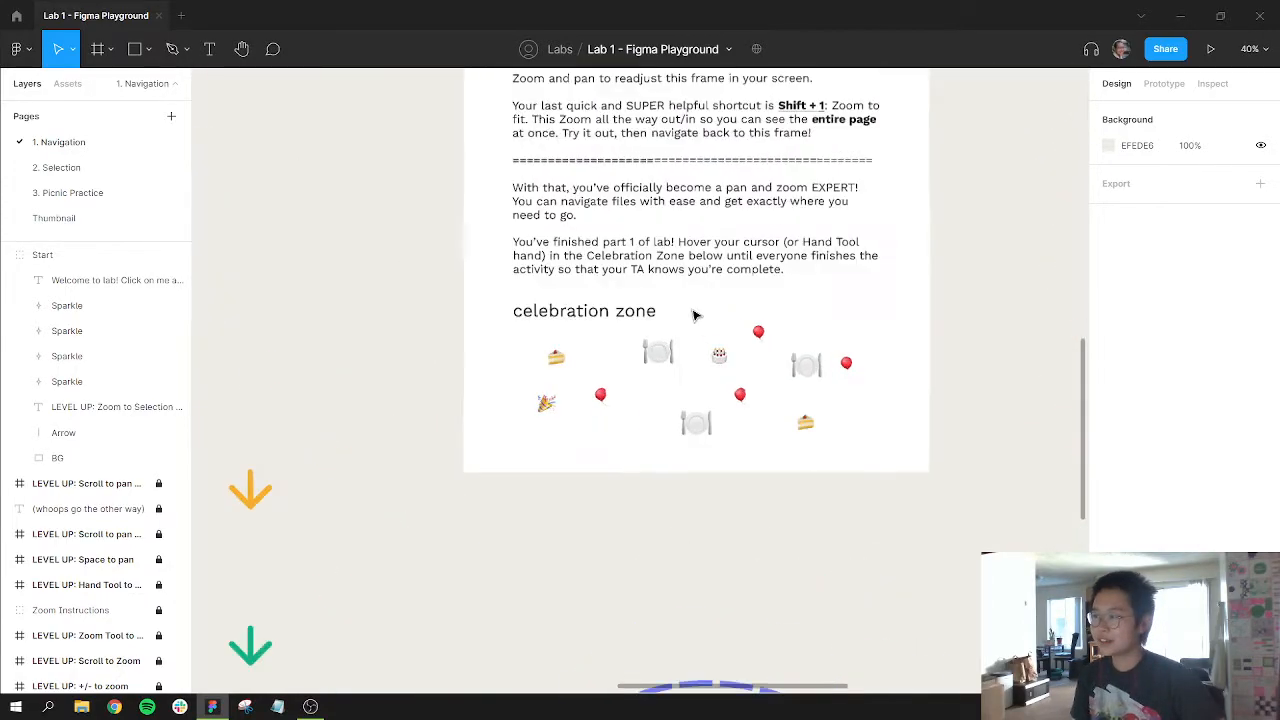
{"action": "scroll", "coordinate": [696, 340], "scroll_direction": "up", "scroll_amount": 3}
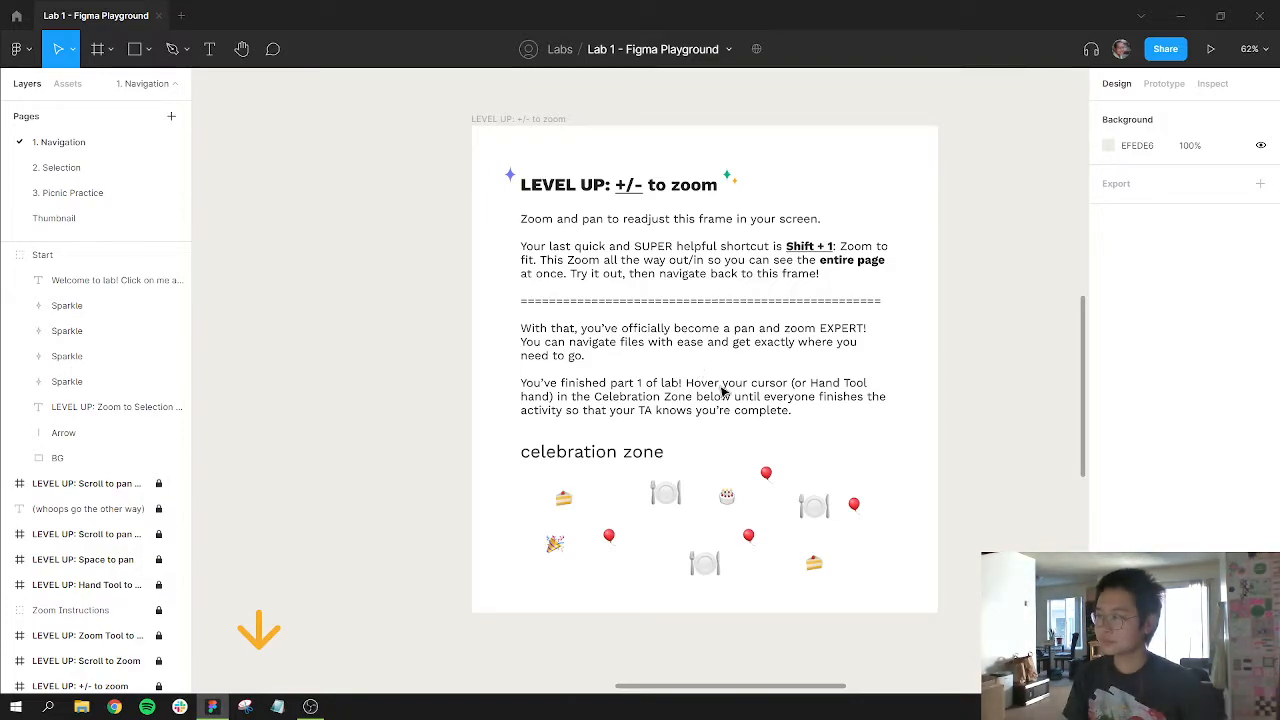
- Open the "2. Selection" page and zoom in on Practice 1 of the Selection Tool Practice frame
{"action": "left_click", "coordinate": [94, 170]}
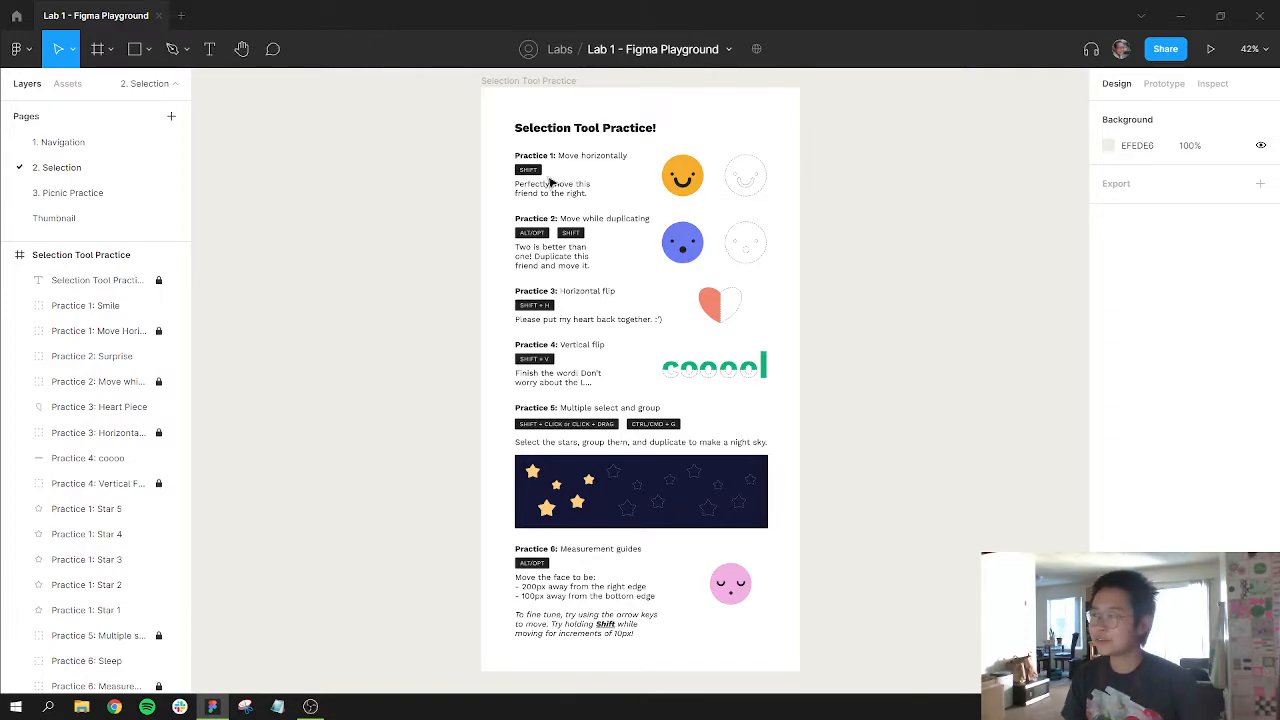
{"action": "left_click_drag", "start_coordinate": [620, 178], "coordinate": [622, 231]}
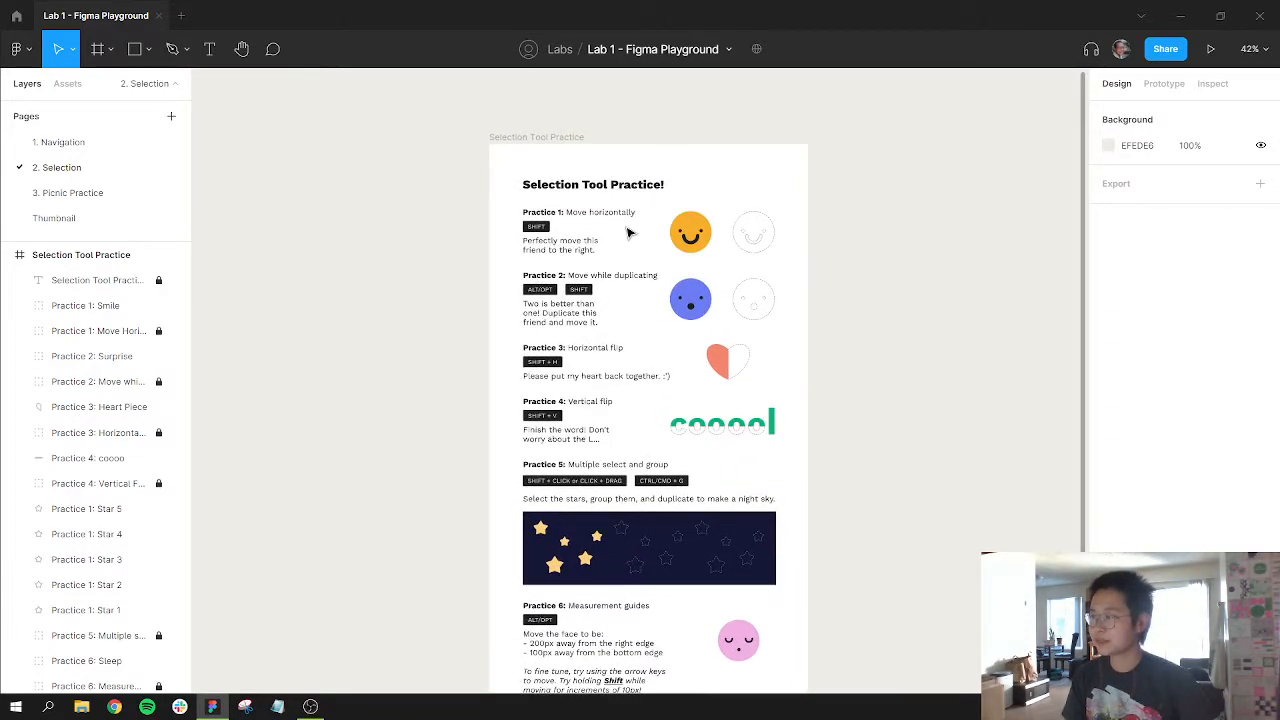
{"action": "scroll", "coordinate": [628, 232], "scroll_direction": "up", "scroll_amount": 5, "text": "ctrl"}
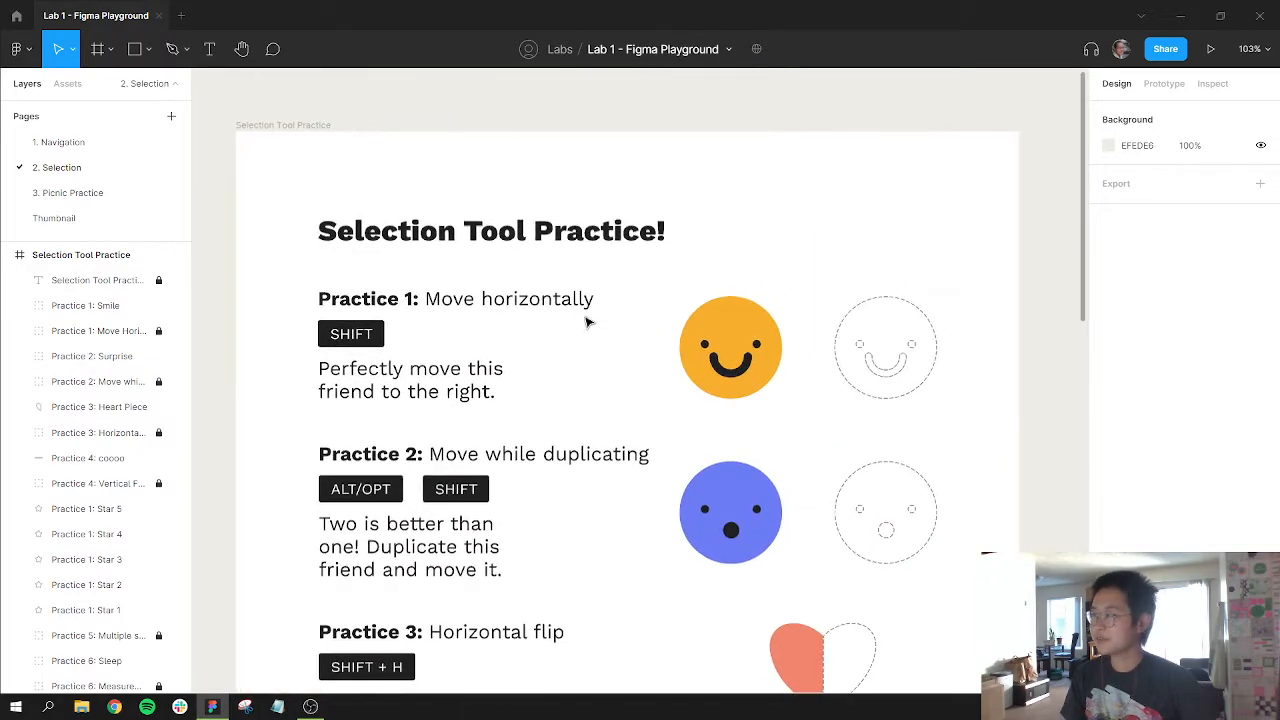
- Try moving the orange smiley freehand onto the dashed outline beside it, and undo the move
{"action": "left_click", "coordinate": [745, 338]}
{"action": "left_click", "coordinate": [838, 340]}
{"action": "left_click", "coordinate": [731, 347]}
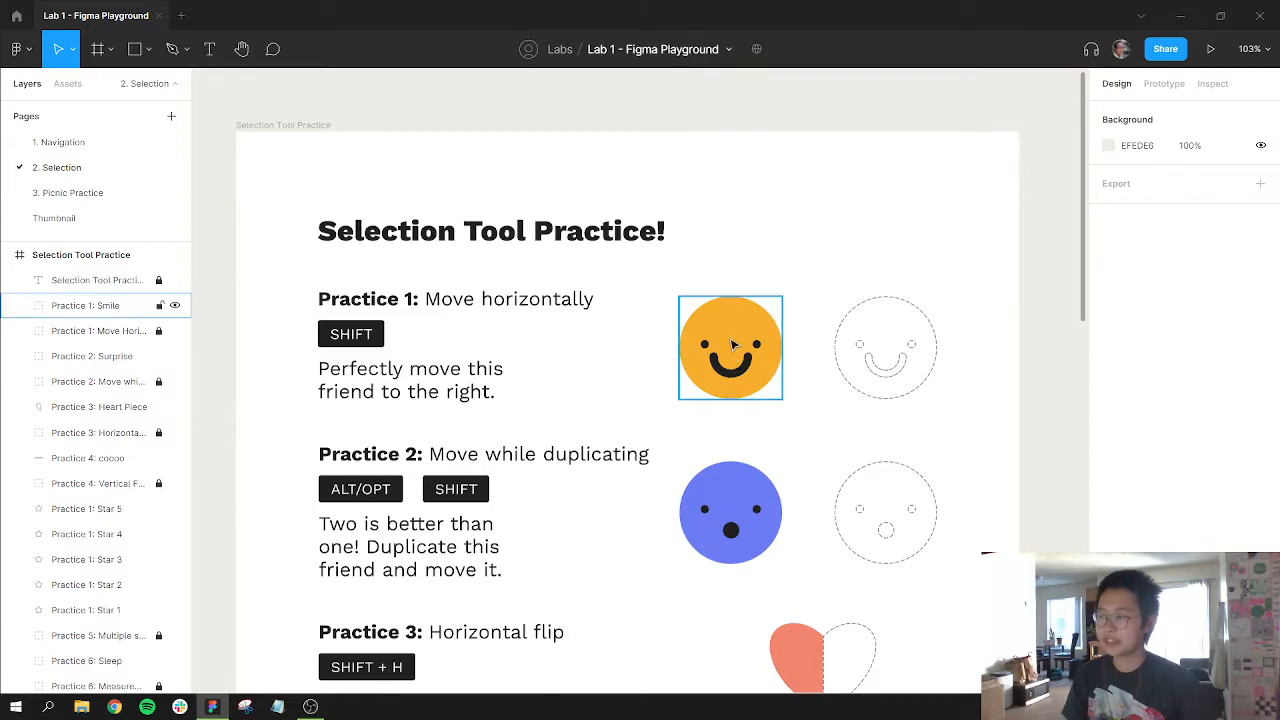
{"action": "left_click", "coordinate": [732, 346]}
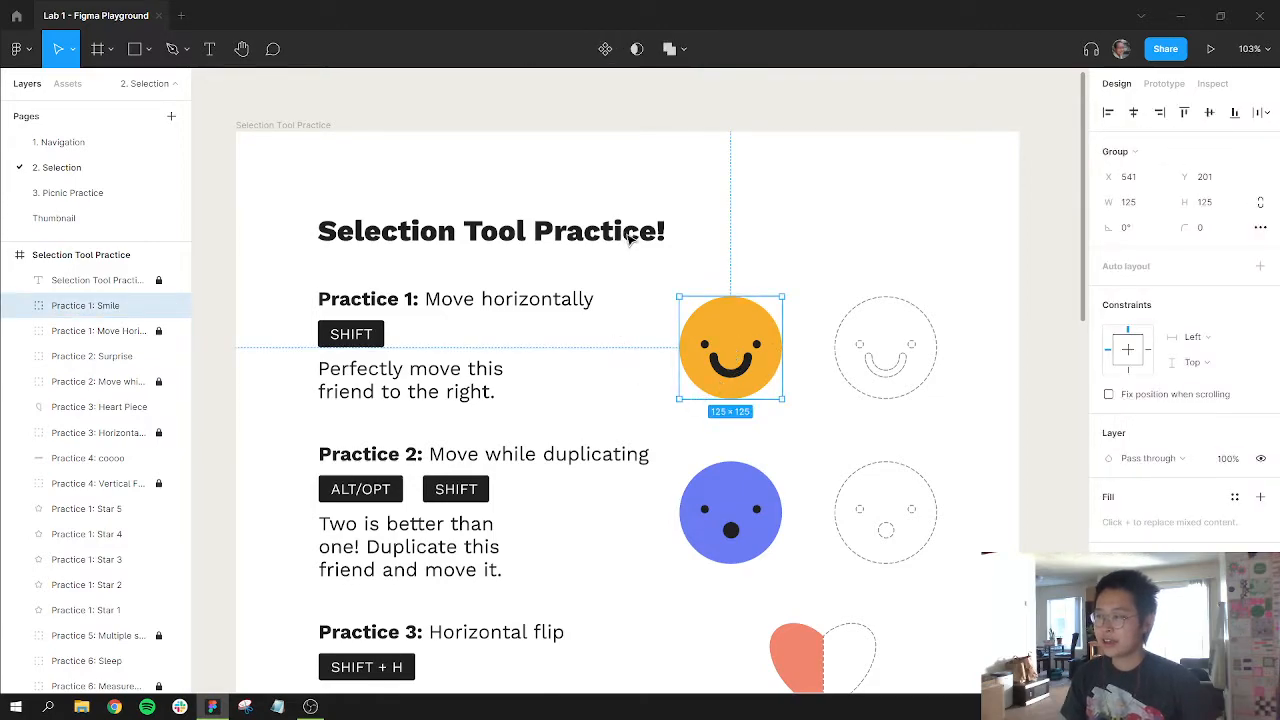
{"action": "left_click_drag", "start_coordinate": [729, 347], "coordinate": [885, 355]}
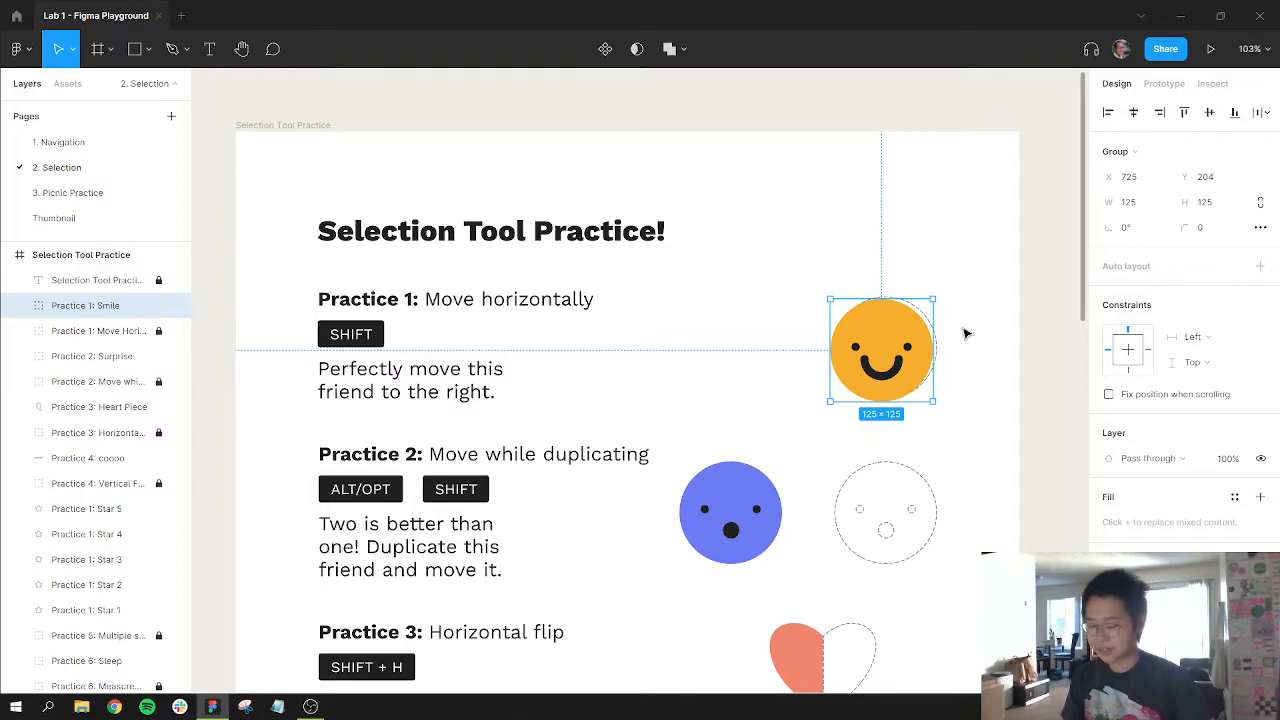
{"action": "key", "text": "ctrl+z"}
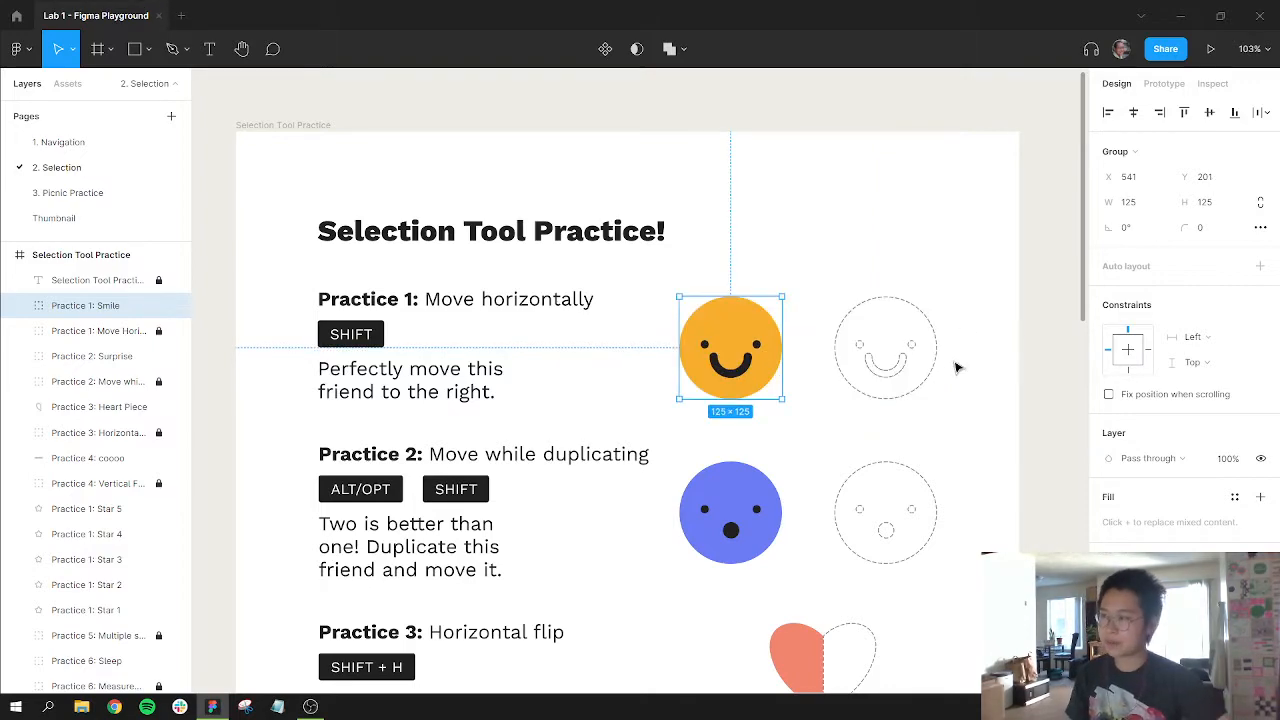
- Move the orange smiley strictly horizontally onto its dashed outline at X 730, keeping Y 201, and deselect it
{"action": "scroll", "coordinate": [910, 383], "scroll_direction": "up", "scroll_amount": 2}
{"action": "scroll", "coordinate": [850, 372], "scroll_direction": "right", "scroll_amount": 2}
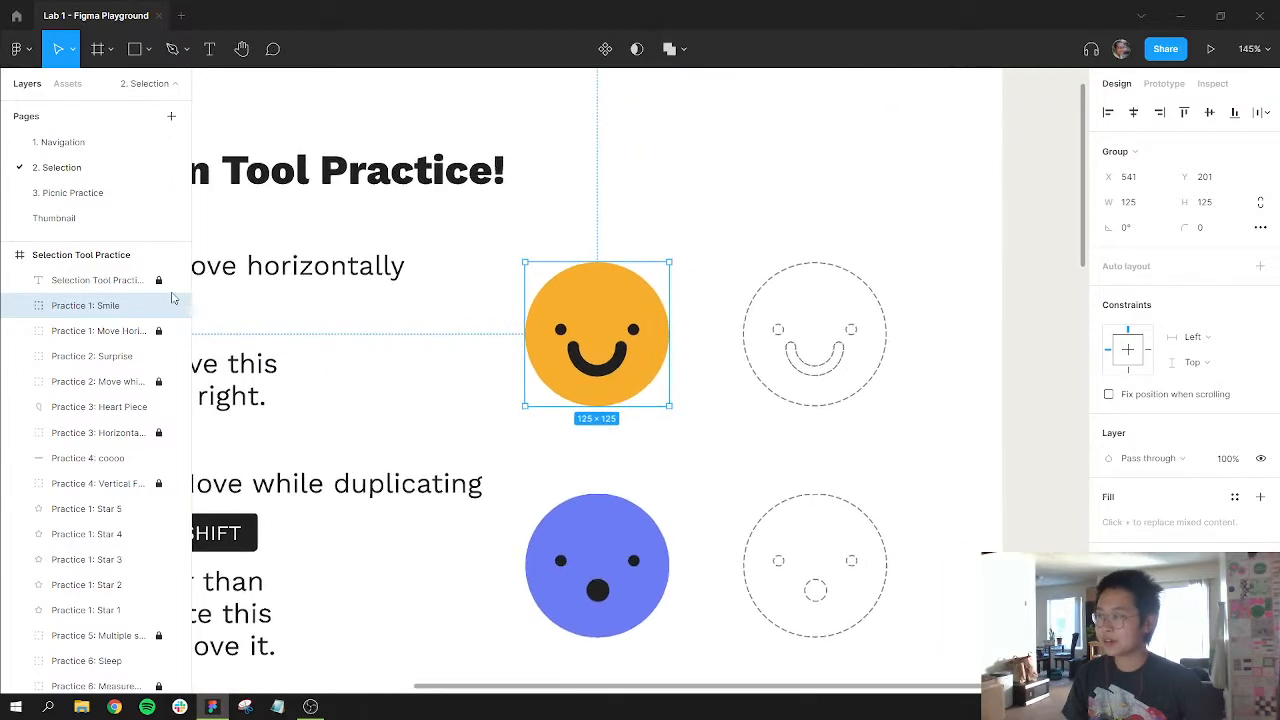
{"action": "key", "text": "alt"}
{"action": "left_click_drag", "start_coordinate": [692, 273], "coordinate": [897, 330]}
{"action": "key", "text": "shift"}
{"action": "left_click_drag", "start_coordinate": [815, 318], "coordinate": [812, 344]}
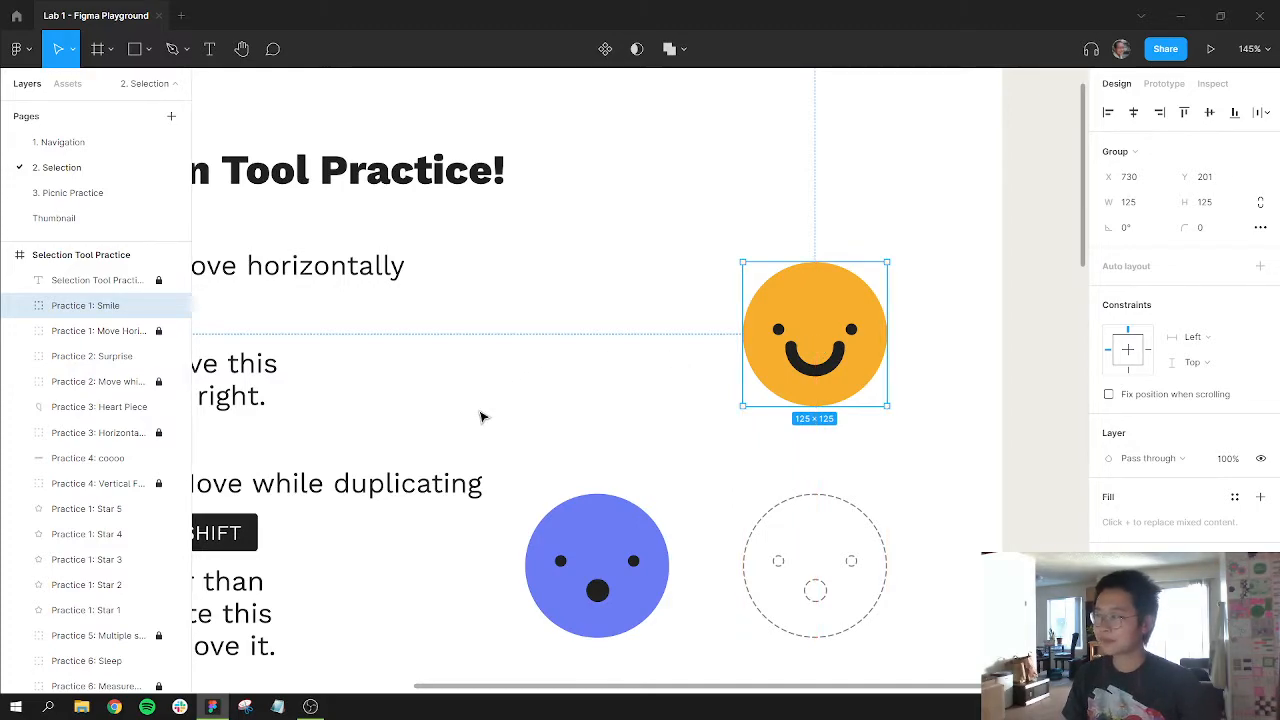
{"action": "scroll", "coordinate": [463, 428], "scroll_direction": "down", "scroll_amount": 3}
{"action": "scroll", "coordinate": [626, 346], "scroll_direction": "down", "scroll_amount": 3}
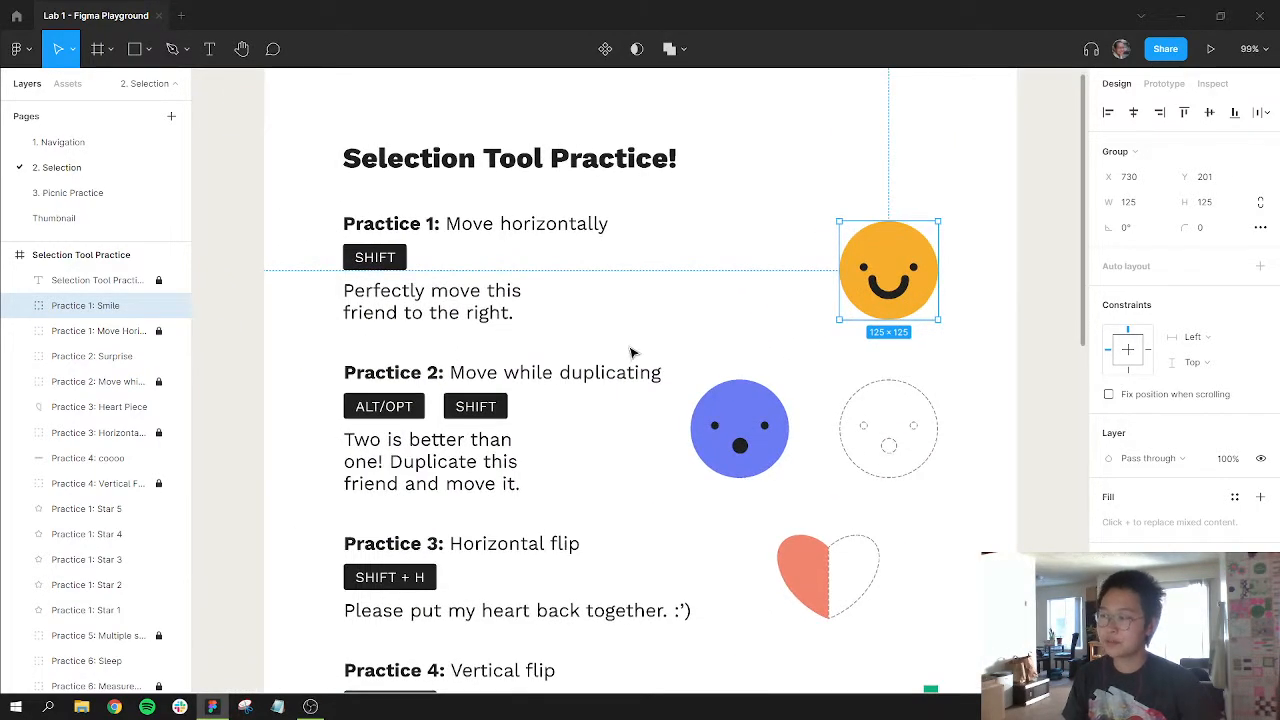
{"action": "left_click", "coordinate": [631, 352]}
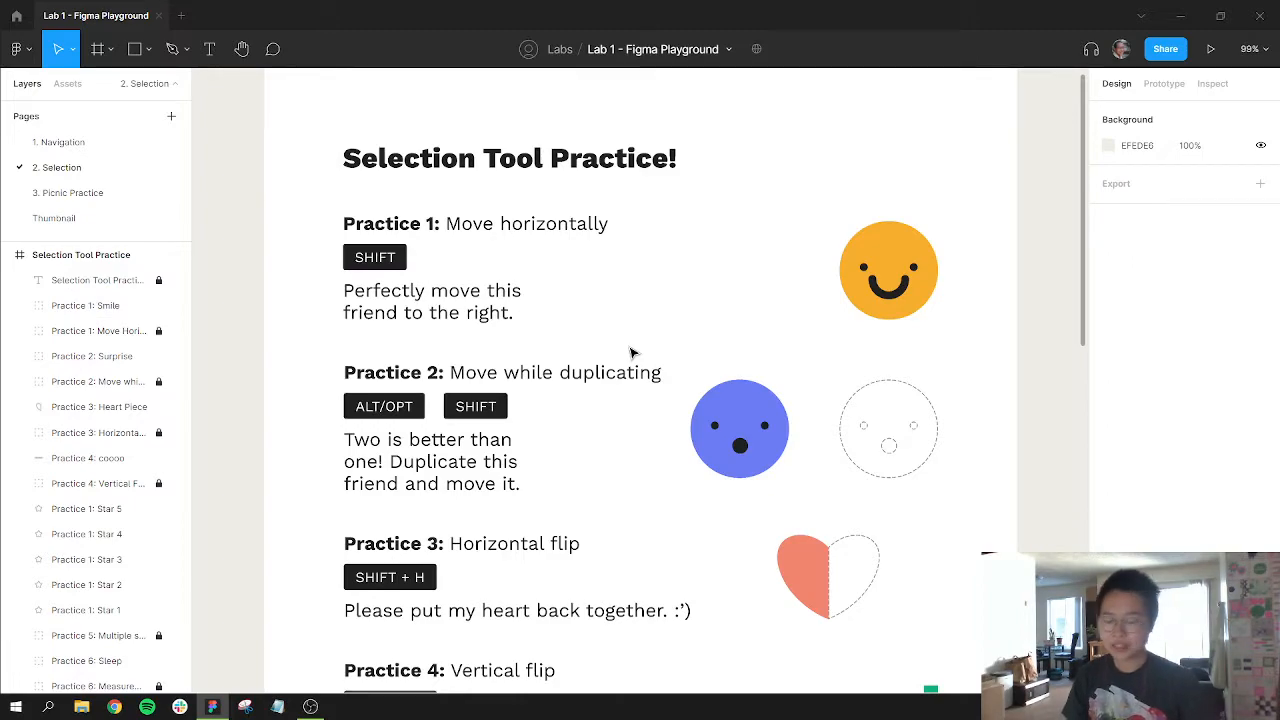
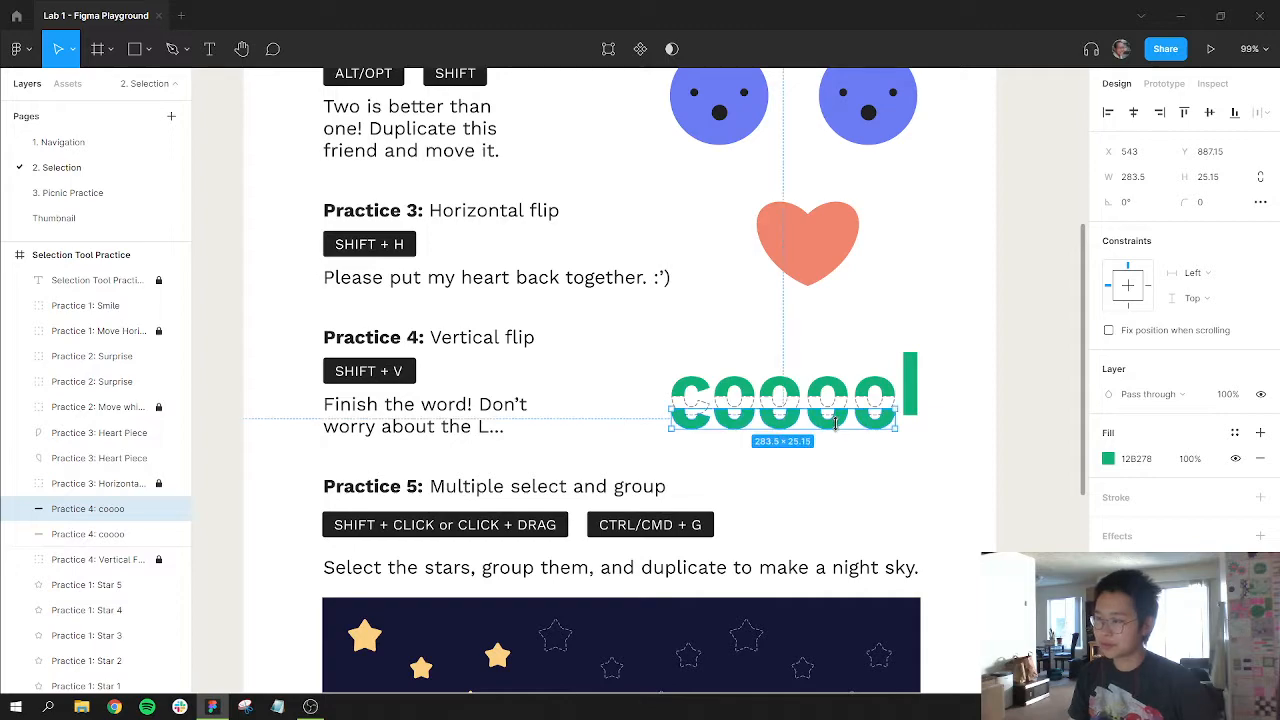
- Move the flipped lower "coooo" piece up onto its dashed outline at Y 870.15 to complete the word
{"action": "mouse_move", "coordinate": [832, 417]}
{"action": "left_mouse_down"}
{"action": "mouse_move", "coordinate": [823, 425]}
{"action": "mouse_move", "coordinate": [822, 410]}
{"action": "left_mouse_up"}
{"action": "key", "text": "ctrl+z"}
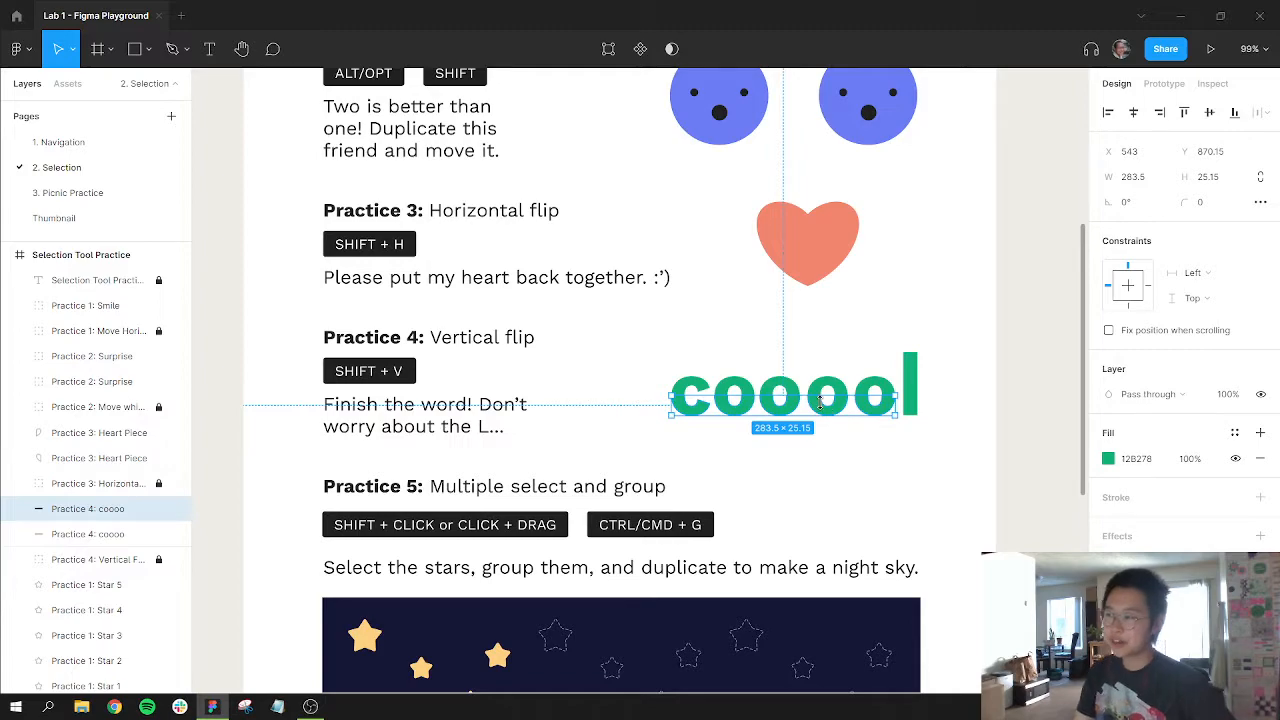
- Select the right half of the Practice 3 heart and nudge it right in small increments to X 857
{"action": "left_click", "coordinate": [812, 280]}
{"action": "key", "text": "Right"}
{"action": "key", "text": "Right"}
{"action": "key", "text": "Right"}
{"action": "key", "text": "Right"}
{"action": "key", "text": "Right"}
{"action": "key", "text": "Right"}
{"action": "key", "text": "Right"}
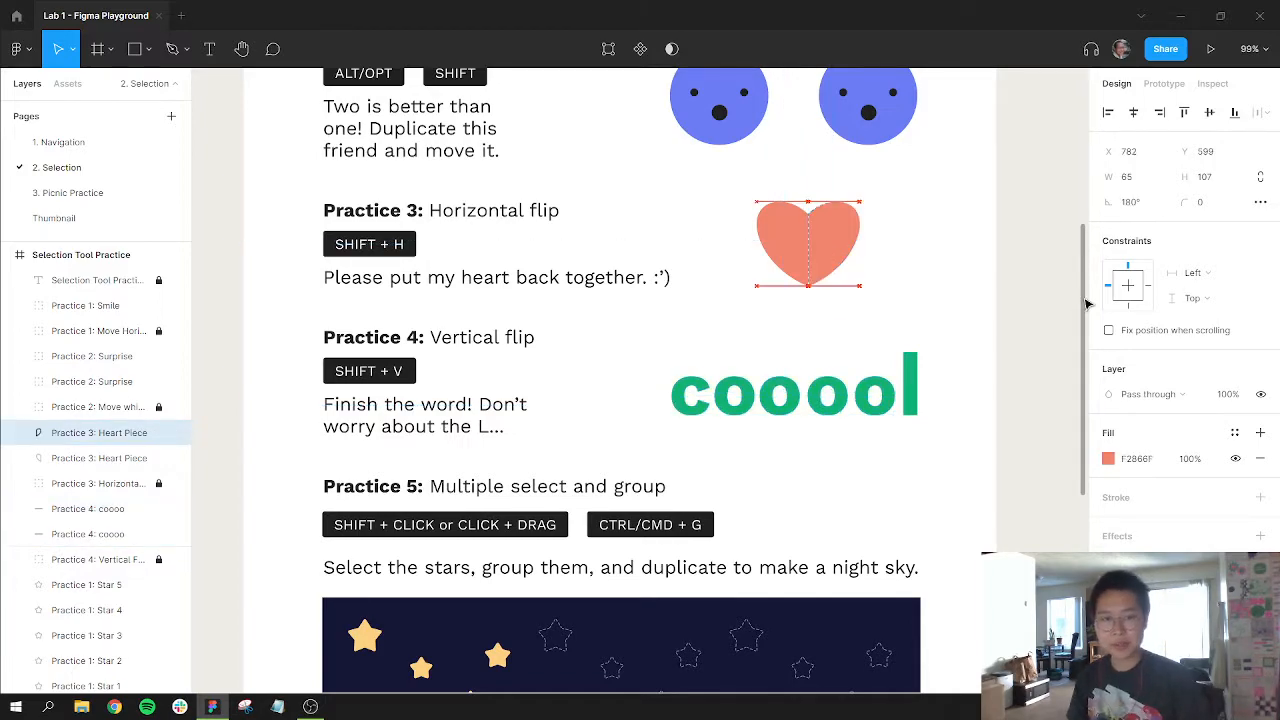
{"action": "key", "text": "Right"}
{"action": "key", "text": "Right"}
{"action": "key", "text": "Right"}
{"action": "key", "text": "Right"}
{"action": "key", "text": "Right"}
{"action": "key", "text": "Right"}
{"action": "key", "text": "Right"}
{"action": "key", "text": "Right"}
{"action": "key", "text": "Right"}
{"action": "key", "text": "Right"}
{"action": "key", "text": "Right"}
{"action": "key", "text": "Right"}
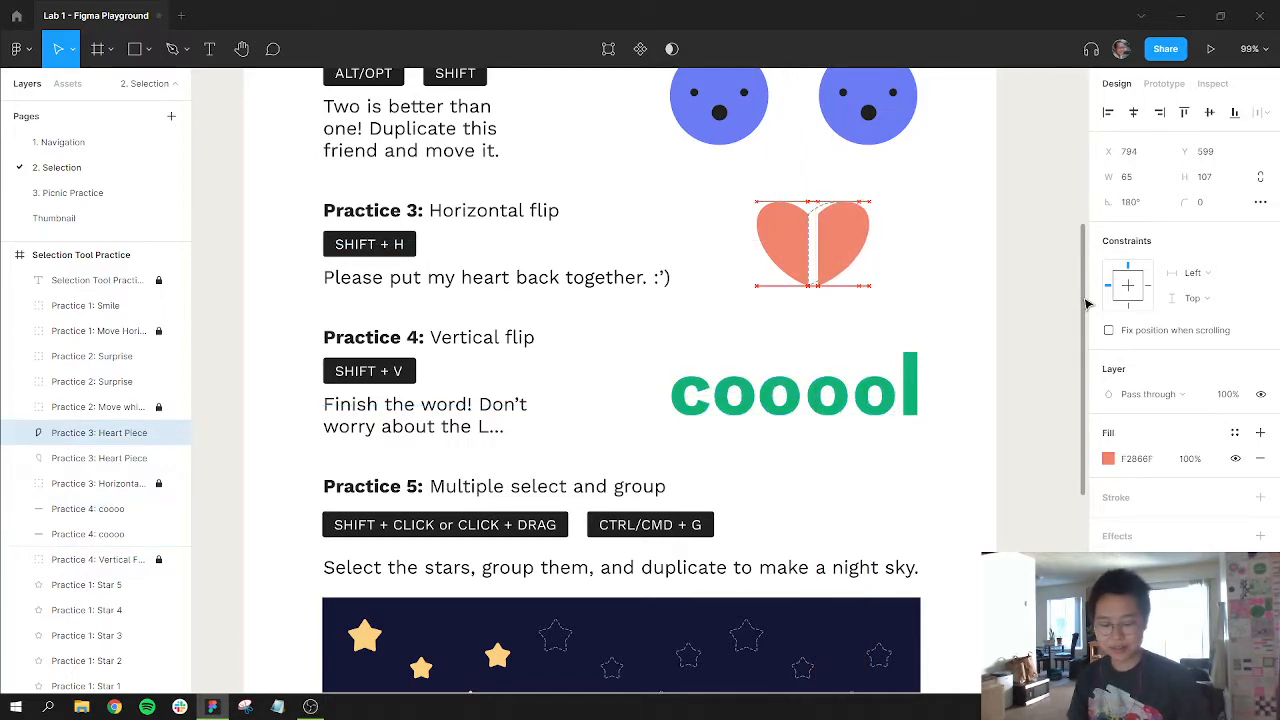
{"action": "key", "text": "Right"}
{"action": "key", "text": "Right"}
{"action": "key", "text": "Right"}
{"action": "key", "text": "Right"}
{"action": "key", "text": "Right"}
{"action": "key", "text": "Right"}
{"action": "key", "text": "Right"}
{"action": "key", "text": "Right"}
{"action": "key", "text": "Right"}
{"action": "key", "text": "Right"}
{"action": "key", "text": "Right"}
{"action": "key", "text": "Right"}
{"action": "key", "text": "Right"}
{"action": "key", "text": "Right"}
{"action": "key", "text": "Right"}
{"action": "key", "text": "Right"}
{"action": "key", "text": "Right"}
{"action": "key", "text": "Right"}
{"action": "key", "text": "Right"}
{"action": "key", "text": "Right"}
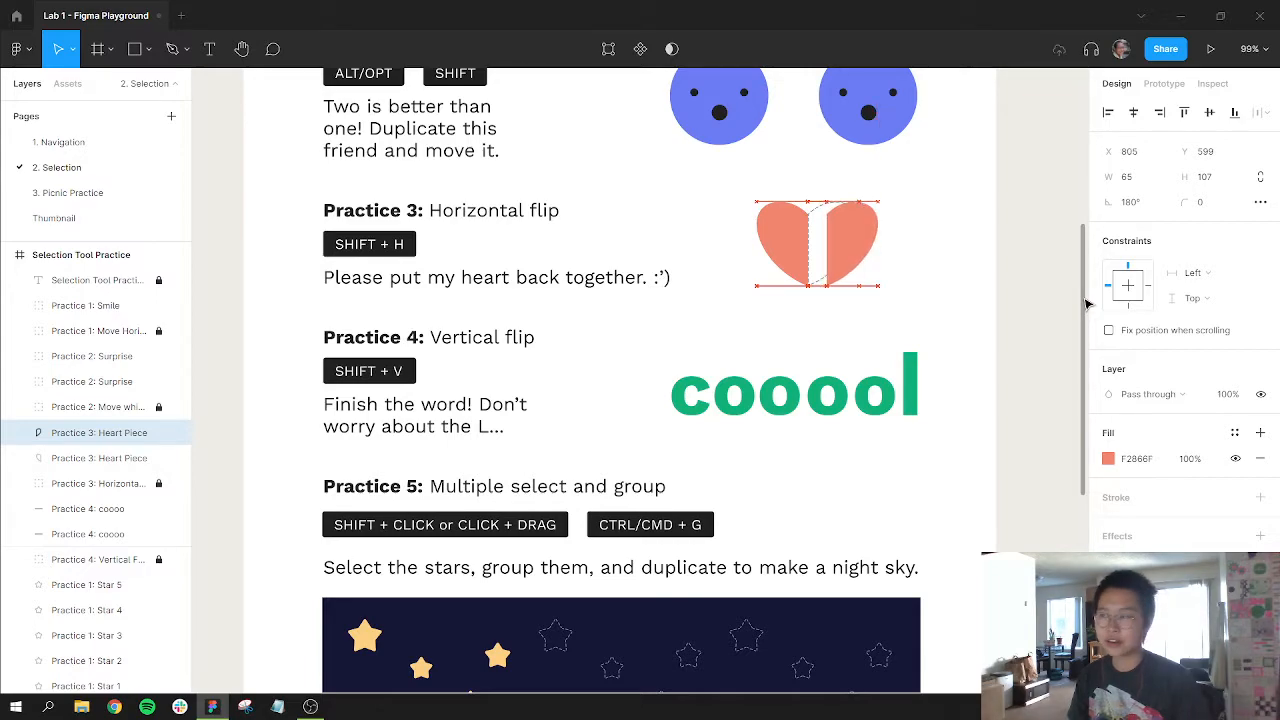
{"action": "key", "text": "Right"}
{"action": "key", "text": "Right"}
{"action": "key", "text": "Right"}
{"action": "key", "text": "Right"}
{"action": "key", "text": "Right"}
{"action": "key", "text": "Right"}
{"action": "key", "text": "Right"}
{"action": "key", "text": "Right"}
{"action": "key", "text": "Right"}
{"action": "key", "text": "Right"}
{"action": "key", "text": "Right"}
{"action": "key", "text": "Right"}
{"action": "key", "text": "Right"}
{"action": "key", "text": "Right"}
{"action": "key", "text": "Right"}
{"action": "key", "text": "Right"}
{"action": "key", "text": "Right"}
{"action": "key", "text": "Right"}
{"action": "key", "text": "Right"}
{"action": "key", "text": "Right"}
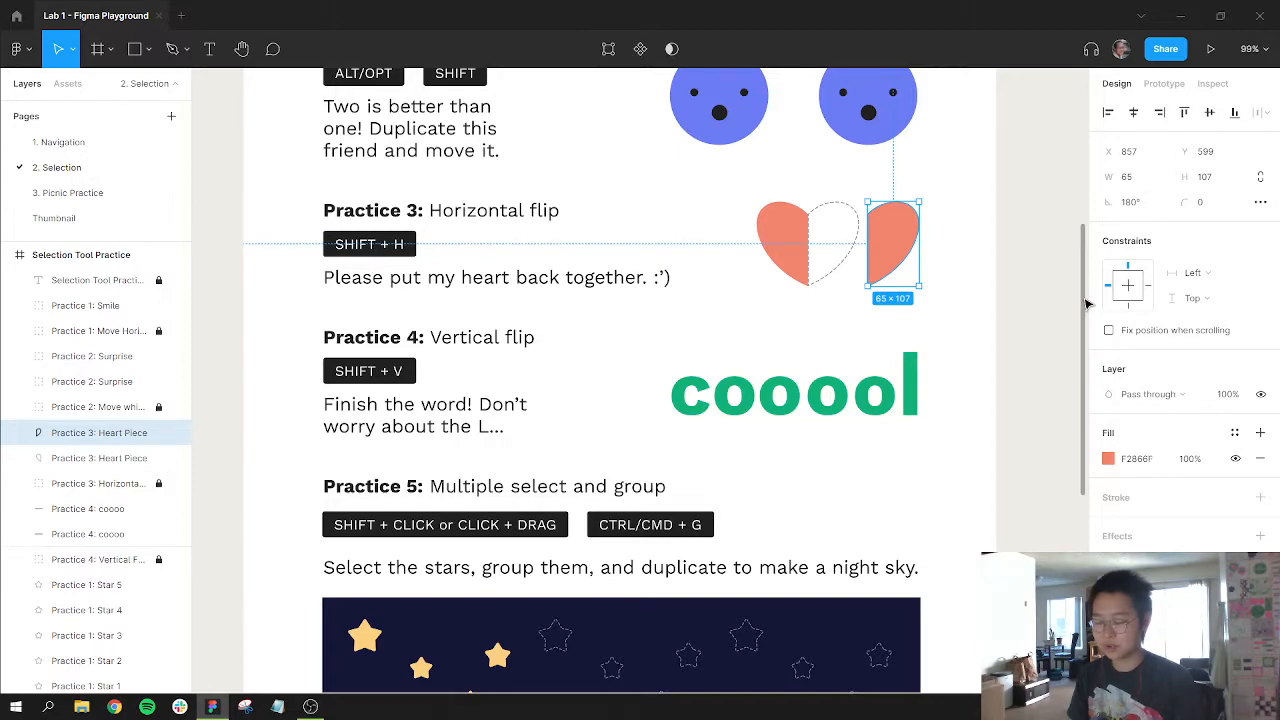
- Nudge the right heart half back left in small increments to X 817
{"action": "key", "text": "Left"}
{"action": "key", "text": "Left"}
{"action": "key", "text": "Left"}
{"action": "key", "text": "Left"}
{"action": "key", "text": "Left"}
{"action": "key", "text": "Left"}
{"action": "key", "text": "Left"}
{"action": "key", "text": "Left"}
{"action": "key", "text": "Left"}
{"action": "key", "text": "Left"}
{"action": "key", "text": "Left"}
{"action": "key", "text": "Left"}
{"action": "key", "text": "Left"}
{"action": "key", "text": "Left"}
{"action": "key", "text": "Left"}
{"action": "key", "text": "Left"}
{"action": "key", "text": "Left"}
{"action": "key", "text": "Left"}
{"action": "key", "text": "Left"}
{"action": "key", "text": "Left"}
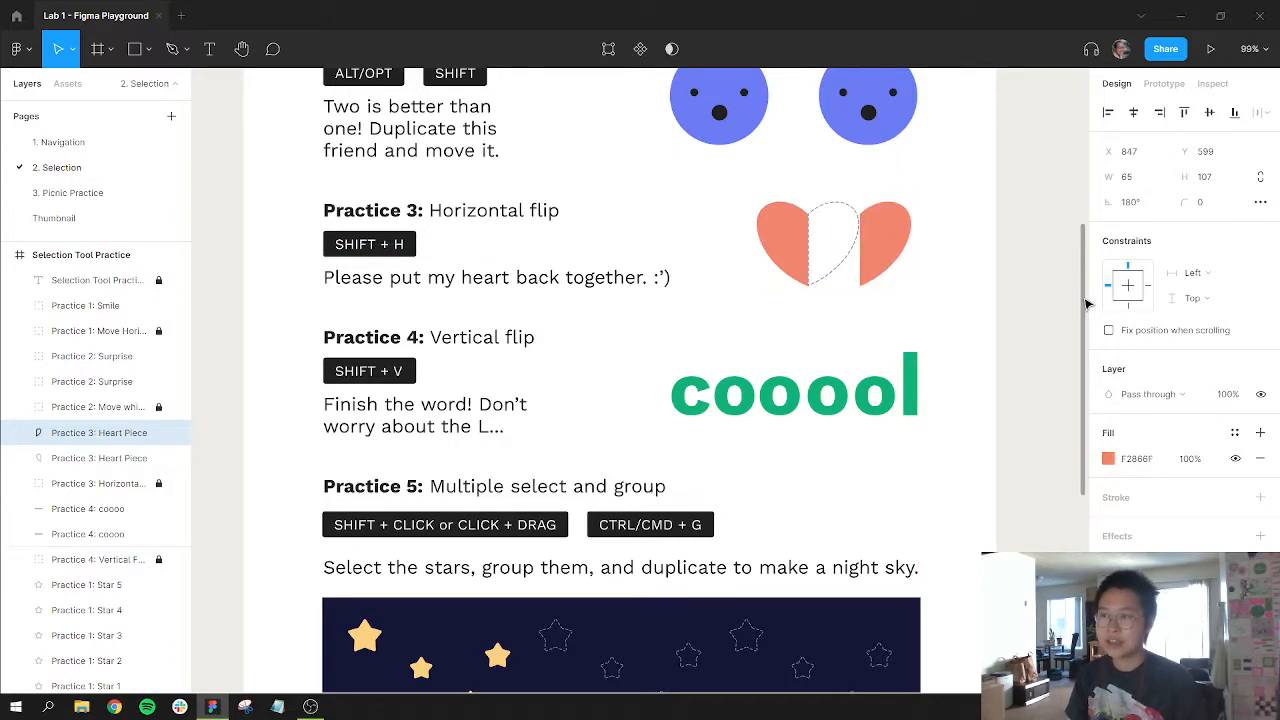
{"action": "key", "text": "Left"}
{"action": "key", "text": "Left"}
{"action": "key", "text": "Left"}
{"action": "key", "text": "Left"}
{"action": "key", "text": "Left"}
{"action": "key", "text": "Left"}
{"action": "key", "text": "Left"}
{"action": "key", "text": "Left"}
{"action": "key", "text": "Left"}
{"action": "key", "text": "Left"}
{"action": "key", "text": "Left"}
{"action": "key", "text": "Left"}
{"action": "key", "text": "Left"}
{"action": "key", "text": "Left"}
{"action": "key", "text": "Left"}
{"action": "key", "text": "Left"}
{"action": "key", "text": "Left"}
{"action": "key", "text": "Left"}
{"action": "key", "text": "Left"}
{"action": "key", "text": "Left"}
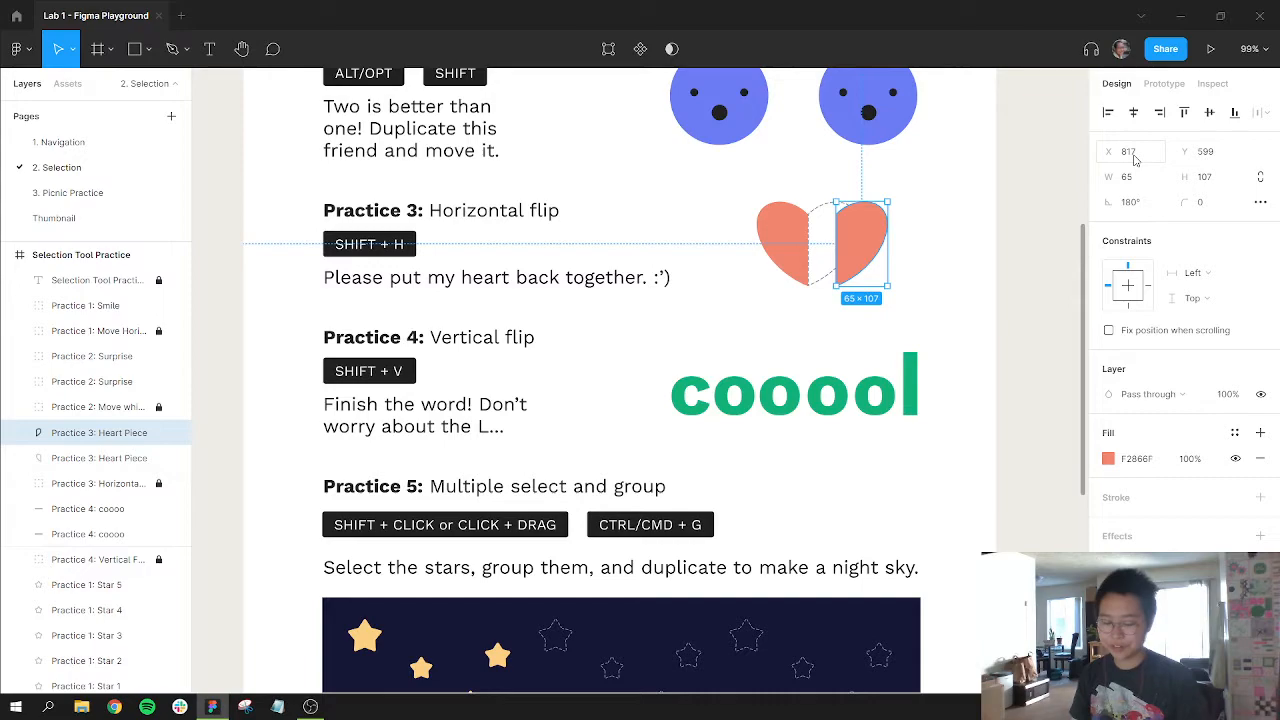
- Nudge the right heart half to the right in three 10 px increments to X 847
{"action": "key", "text": "shift+Right"}
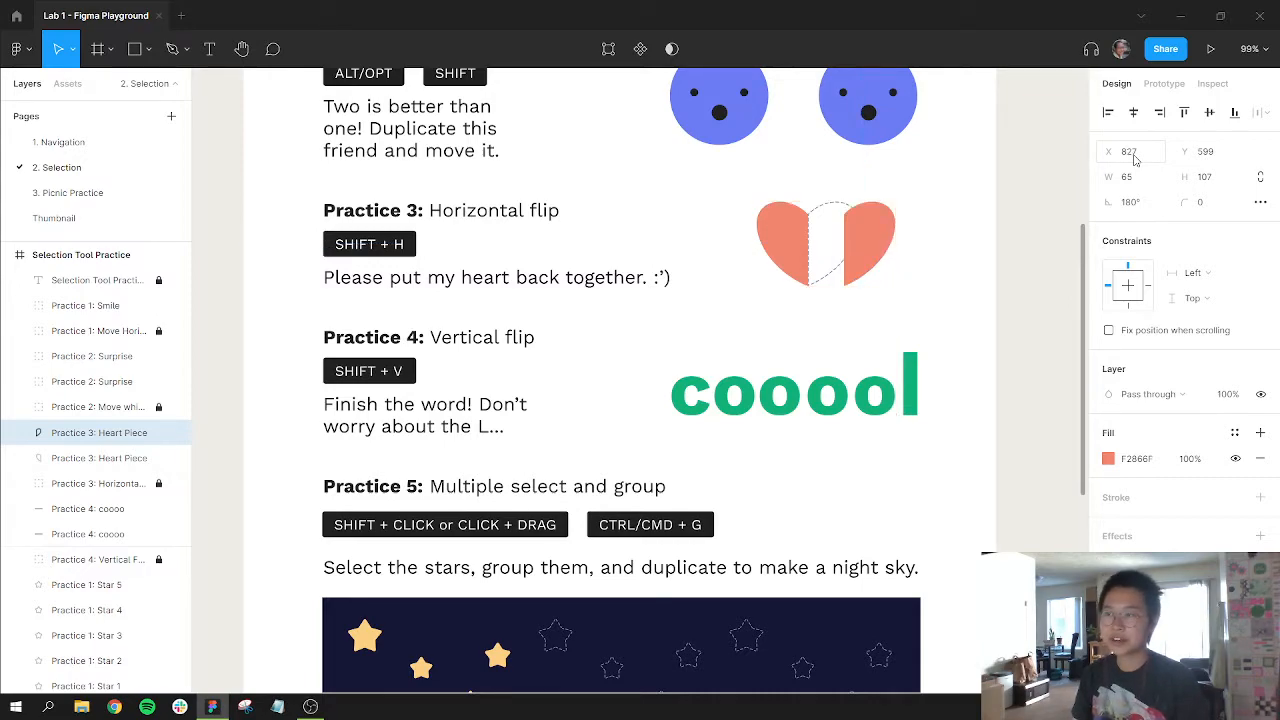
{"action": "key", "text": "shift+Right"}
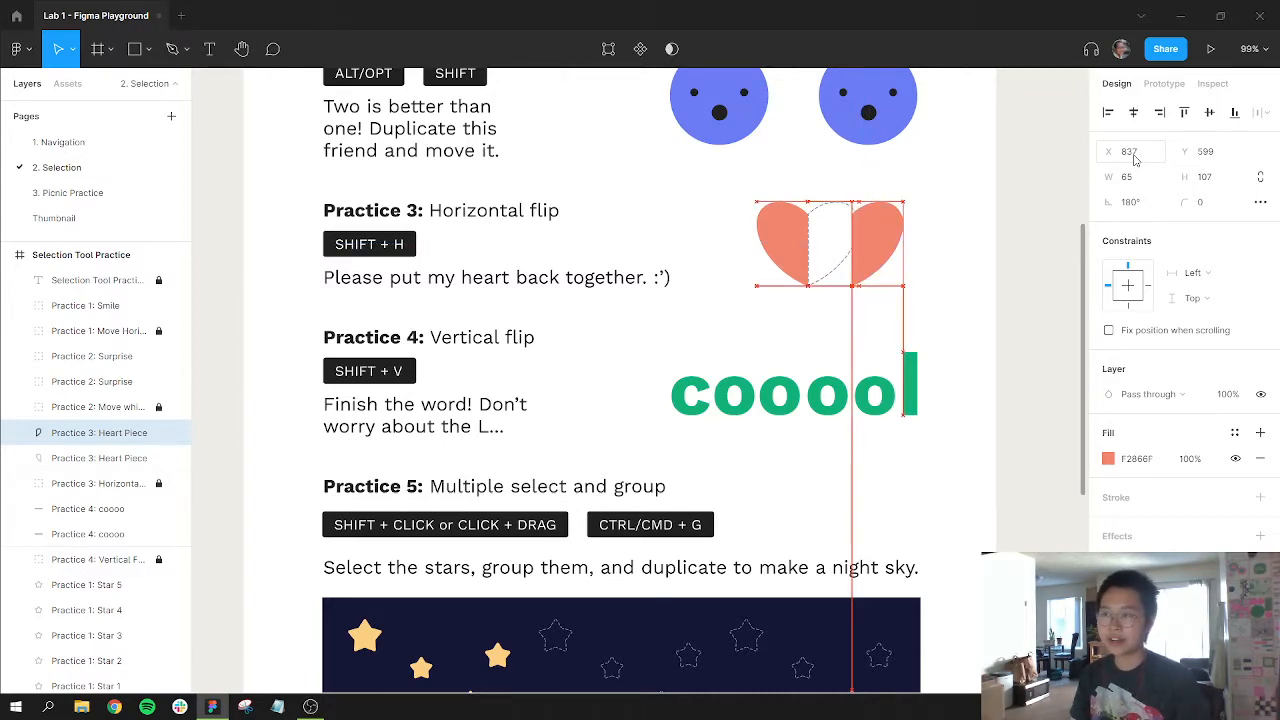
{"action": "key", "text": "shift+Right"}
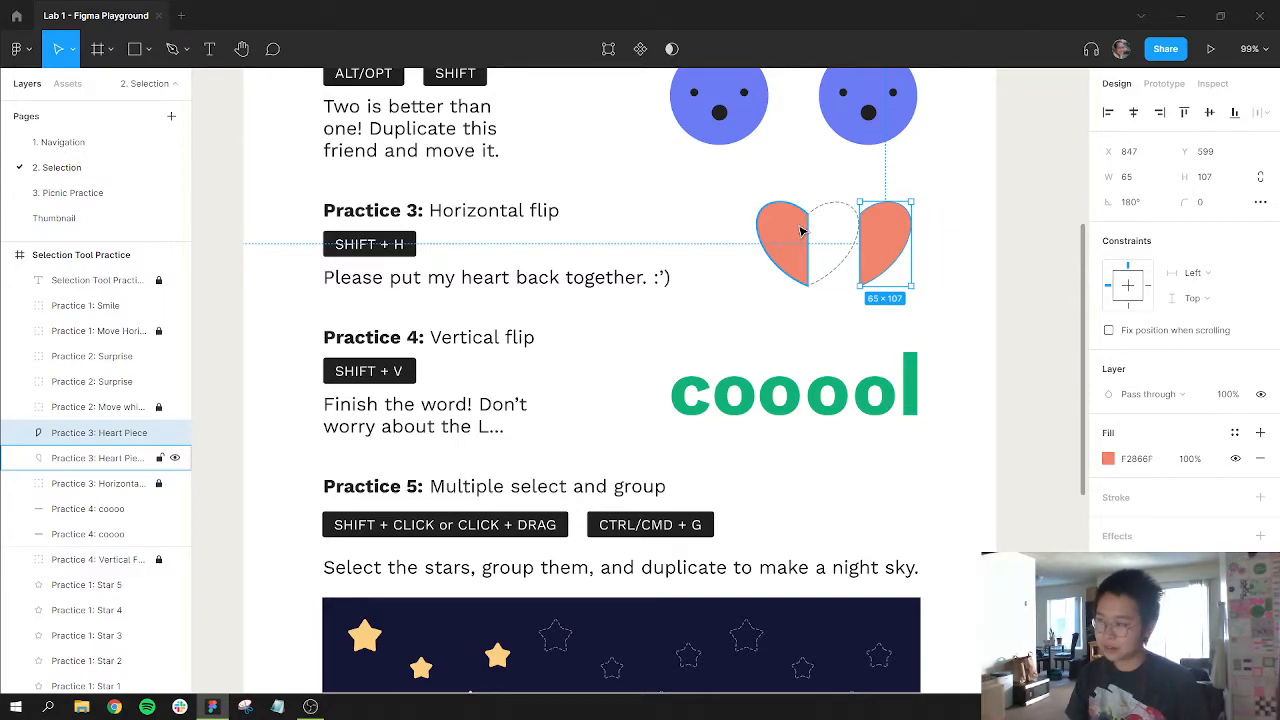
- Display the spacing between the two heart halves and nudge the right half left to leave a 60 px gap
{"action": "key", "text": "alt"}
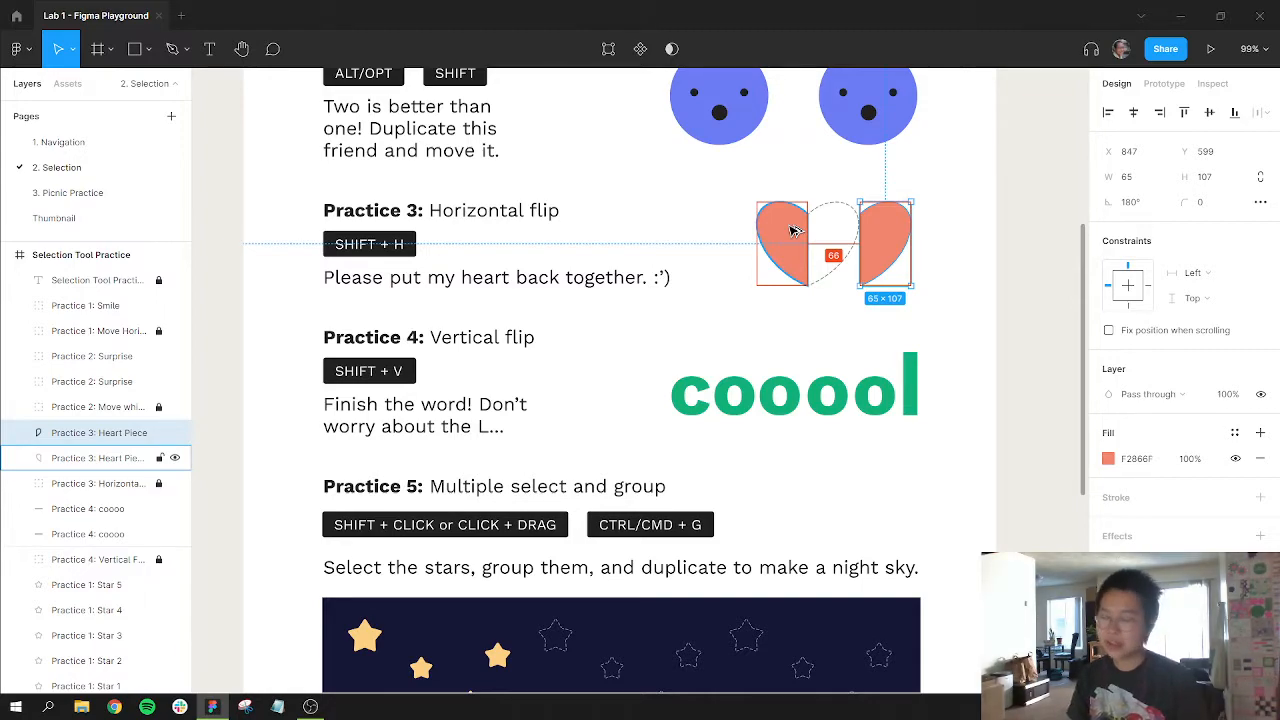
{"action": "key", "text": "Left"}
{"action": "key", "text": "Left"}
{"action": "key", "text": "Left"}
{"action": "key", "text": "Left"}
{"action": "key", "text": "Left"}
{"action": "key", "text": "Left"}
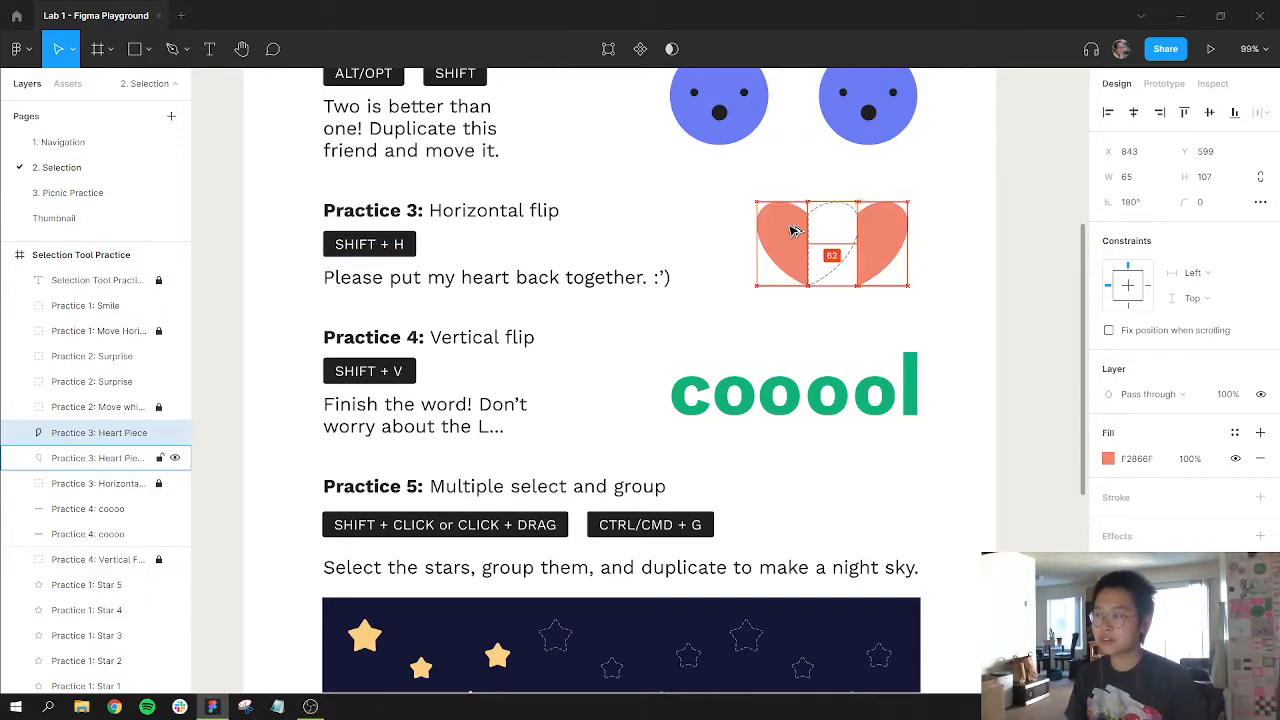
{"action": "key", "text": "shift+Left"}
{"action": "key", "text": "shift+Left"}
{"action": "key", "text": "shift+Left"}
{"action": "key", "text": "shift+Left"}
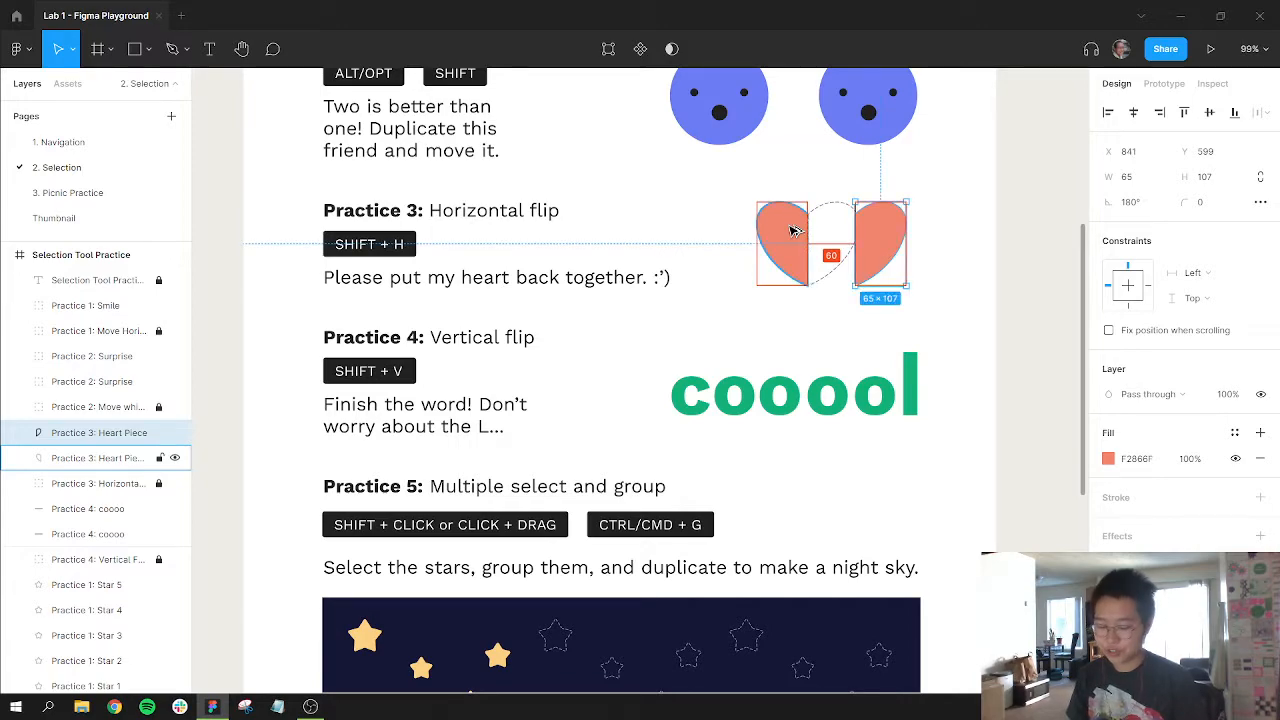
- Nudge the right heart half left in 10 px increments to X 781 so it meets the left half
{"action": "key", "text": "shift+Left"}
{"action": "key", "text": "shift+Left"}
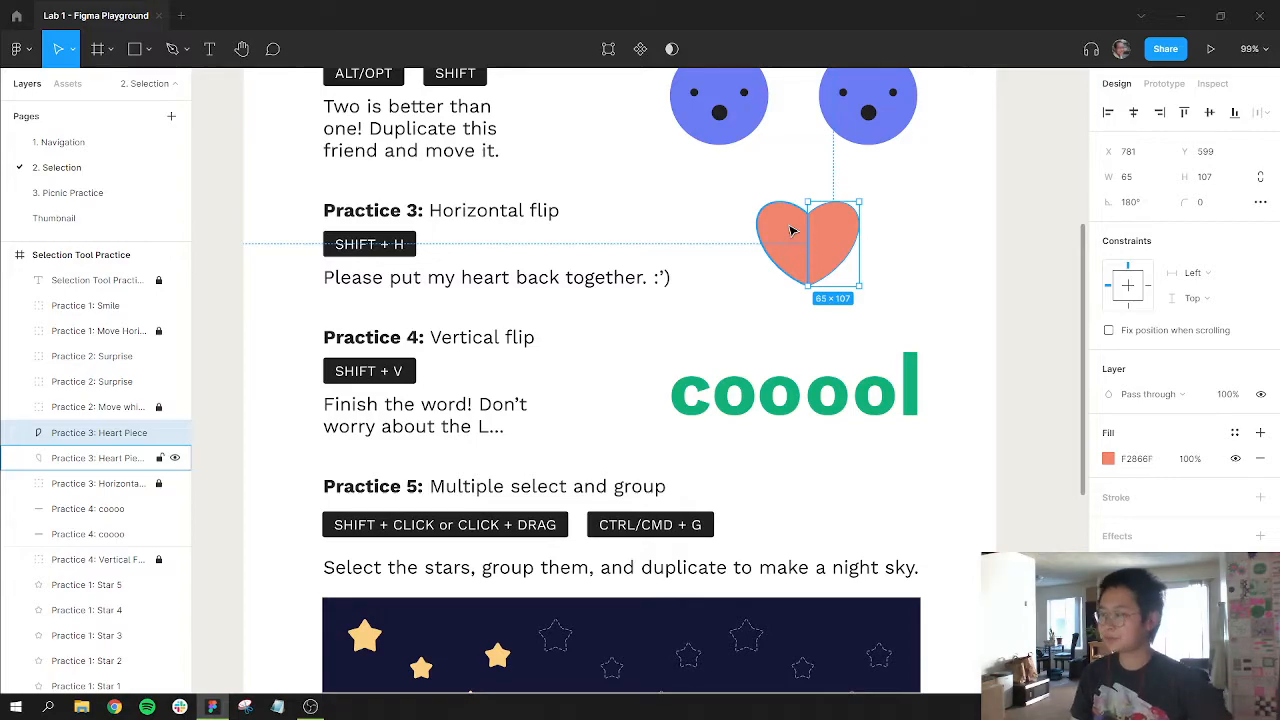
{"action": "left_click", "coordinate": [817, 507]}
- Select all five yellow stars in Practice 5 and group them
{"action": "scroll", "coordinate": [812, 440], "scroll_direction": "down", "scroll_amount": 1}
{"action": "scroll", "coordinate": [810, 372], "scroll_direction": "down", "scroll_amount": 5}
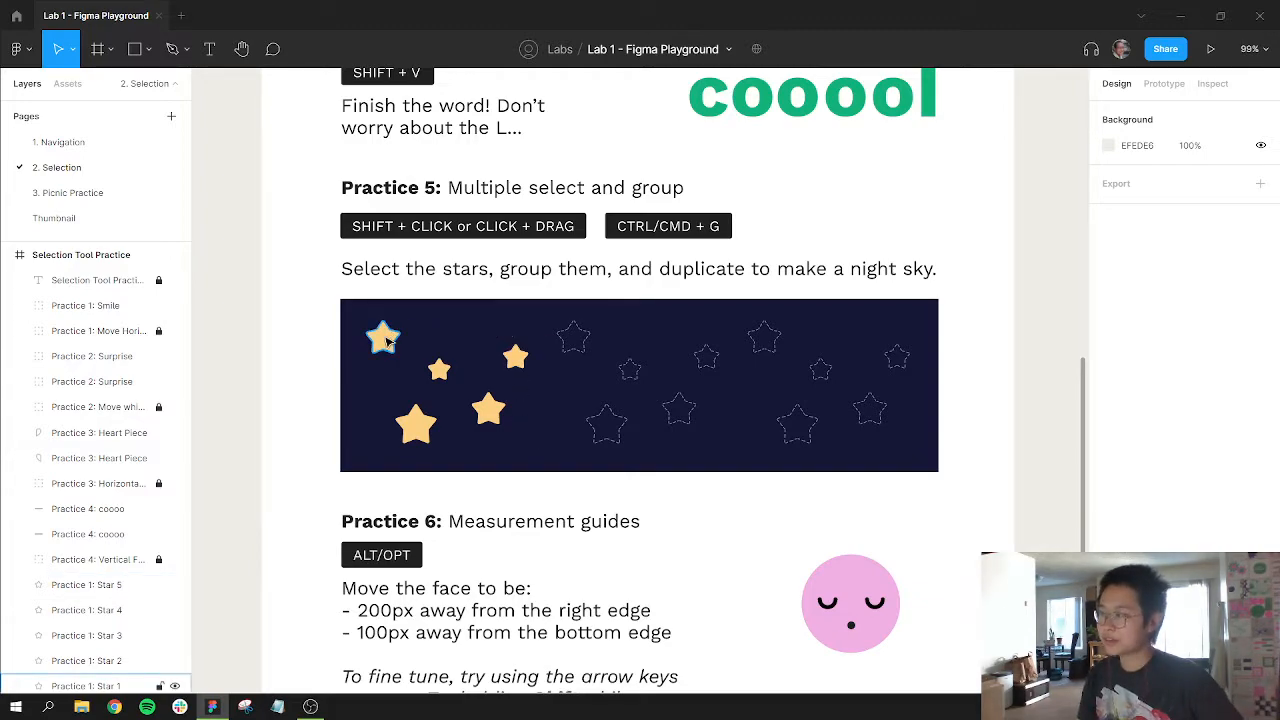
{"action": "left_click", "coordinate": [388, 341]}
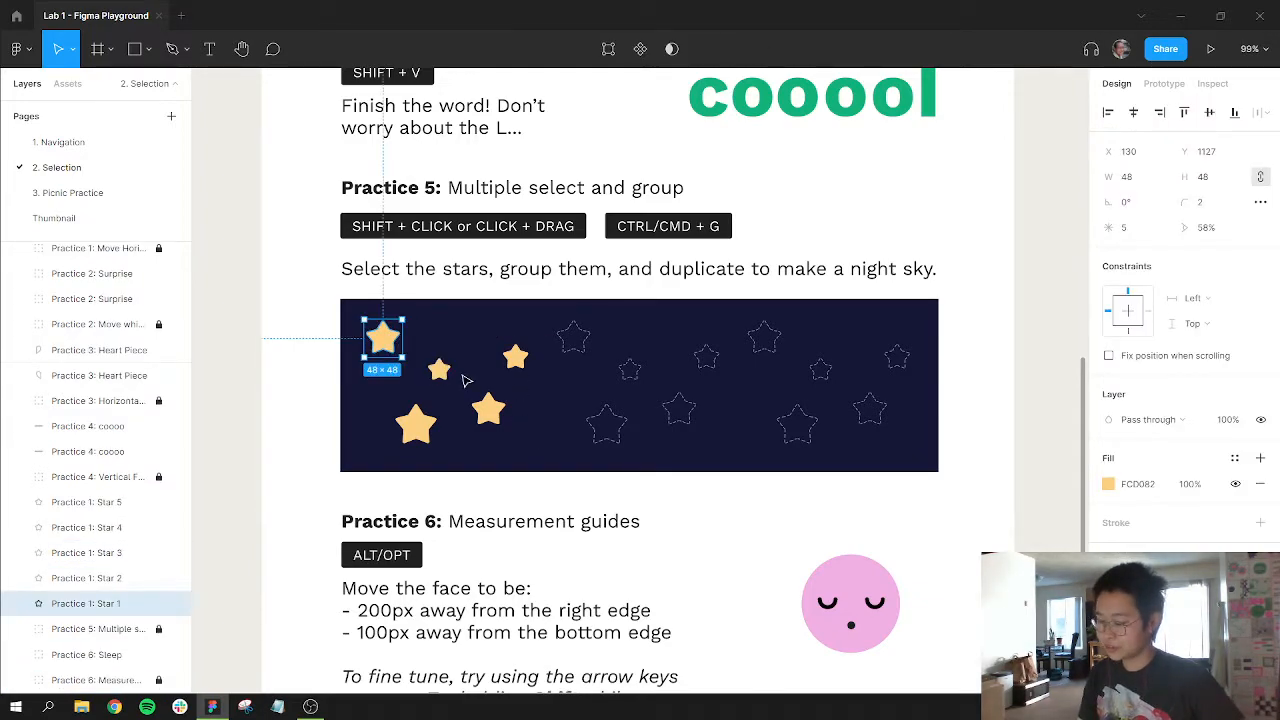
{"action": "left_click", "coordinate": [439, 369], "text": "shift"}
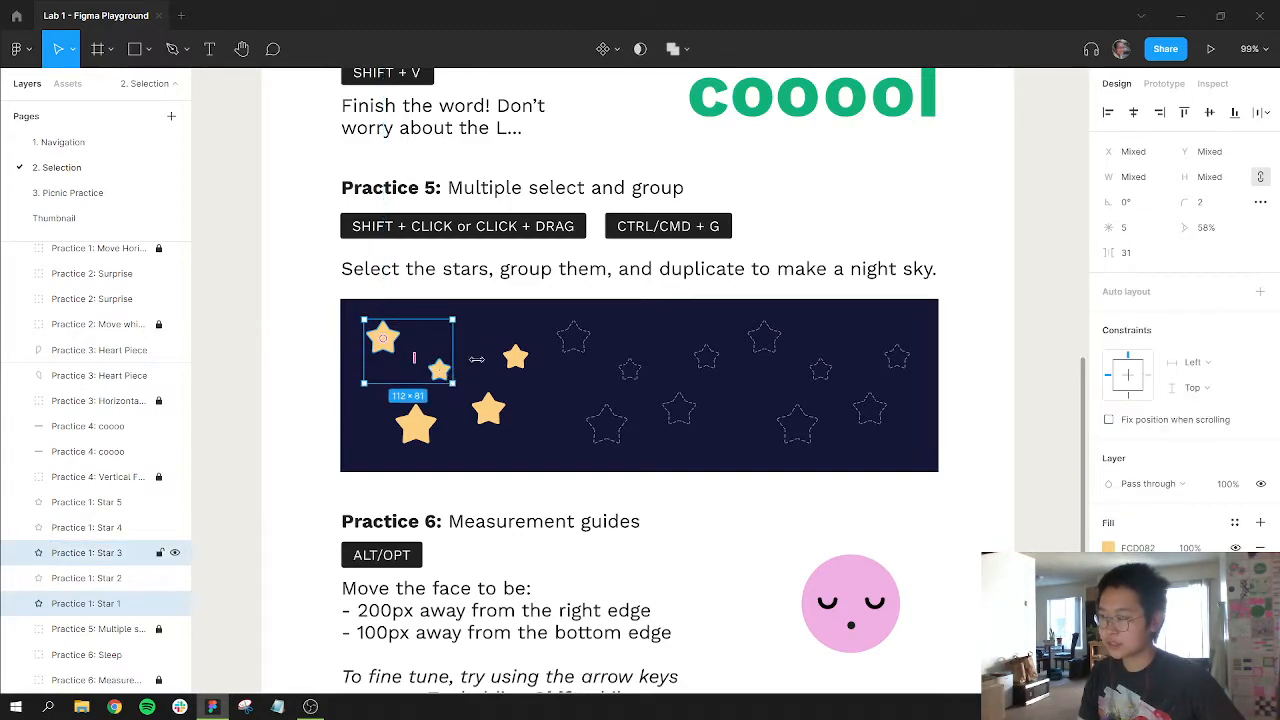
{"action": "left_click", "coordinate": [516, 357], "text": "shift"}
{"action": "left_click", "coordinate": [488, 409], "text": "shift"}
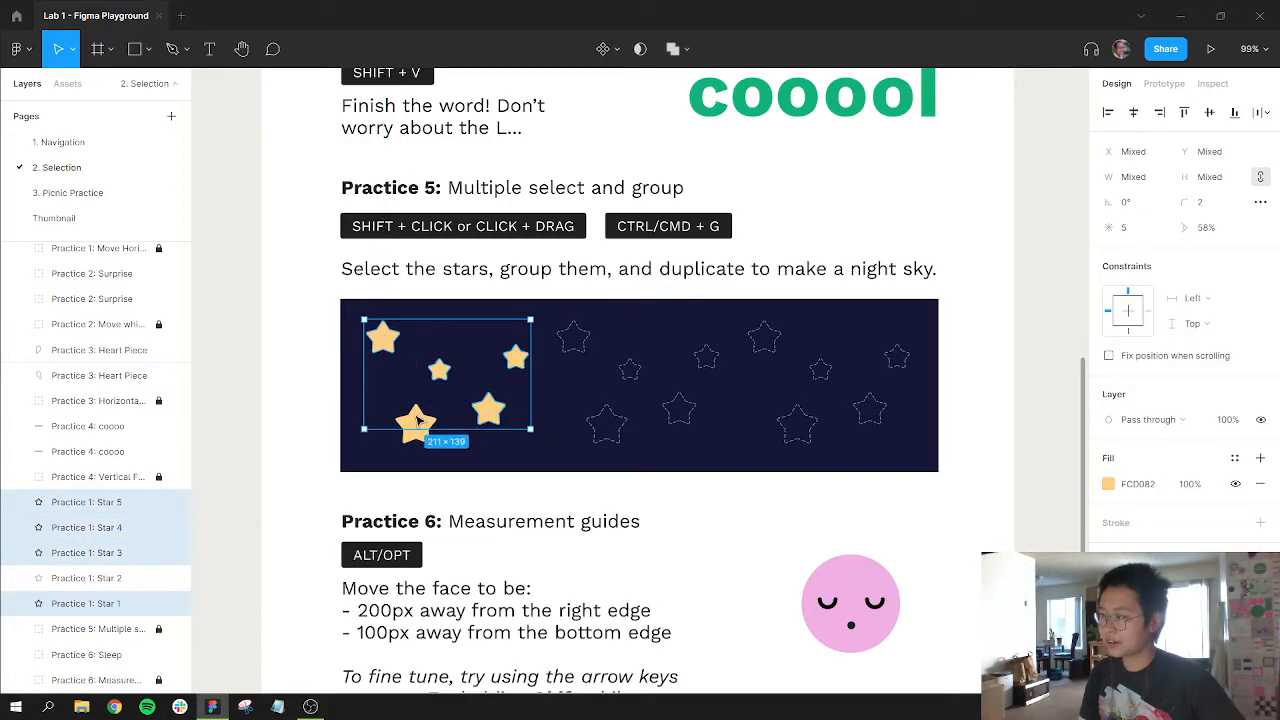
{"action": "left_click", "coordinate": [418, 421], "text": "shift"}
{"action": "left_click", "coordinate": [418, 421], "text": "shift"}
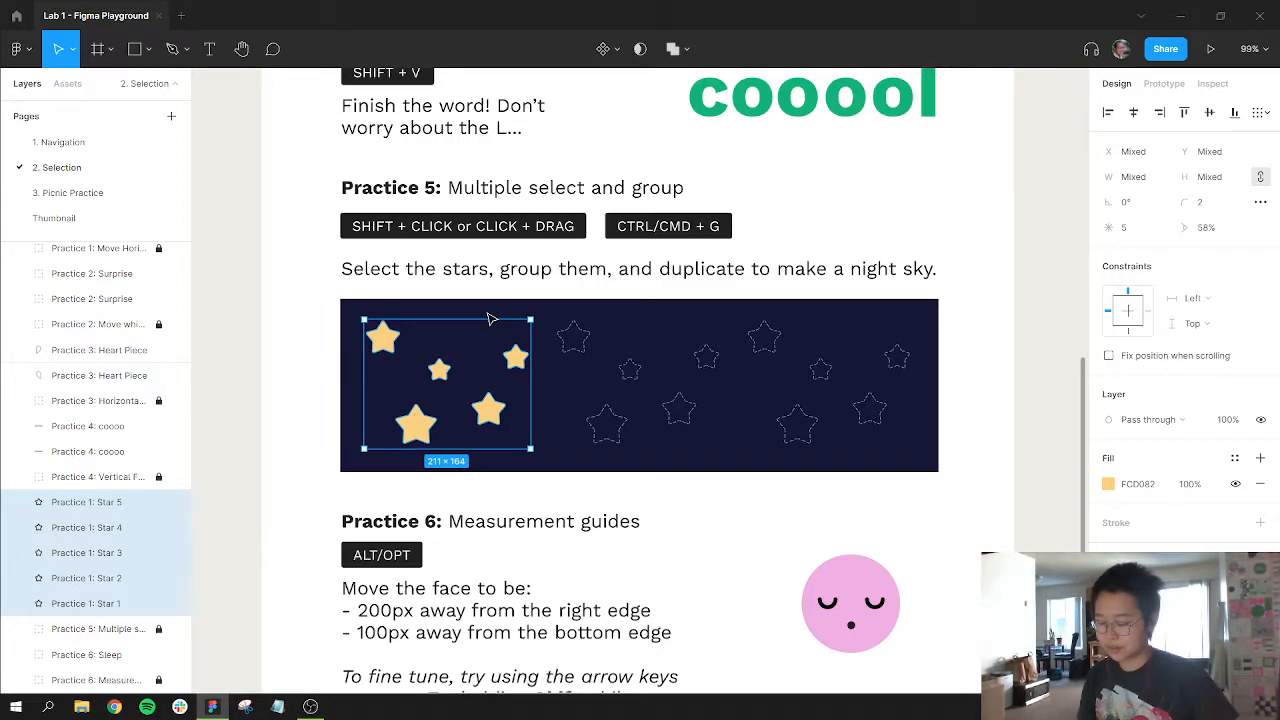
{"action": "right_click", "coordinate": [519, 365]}
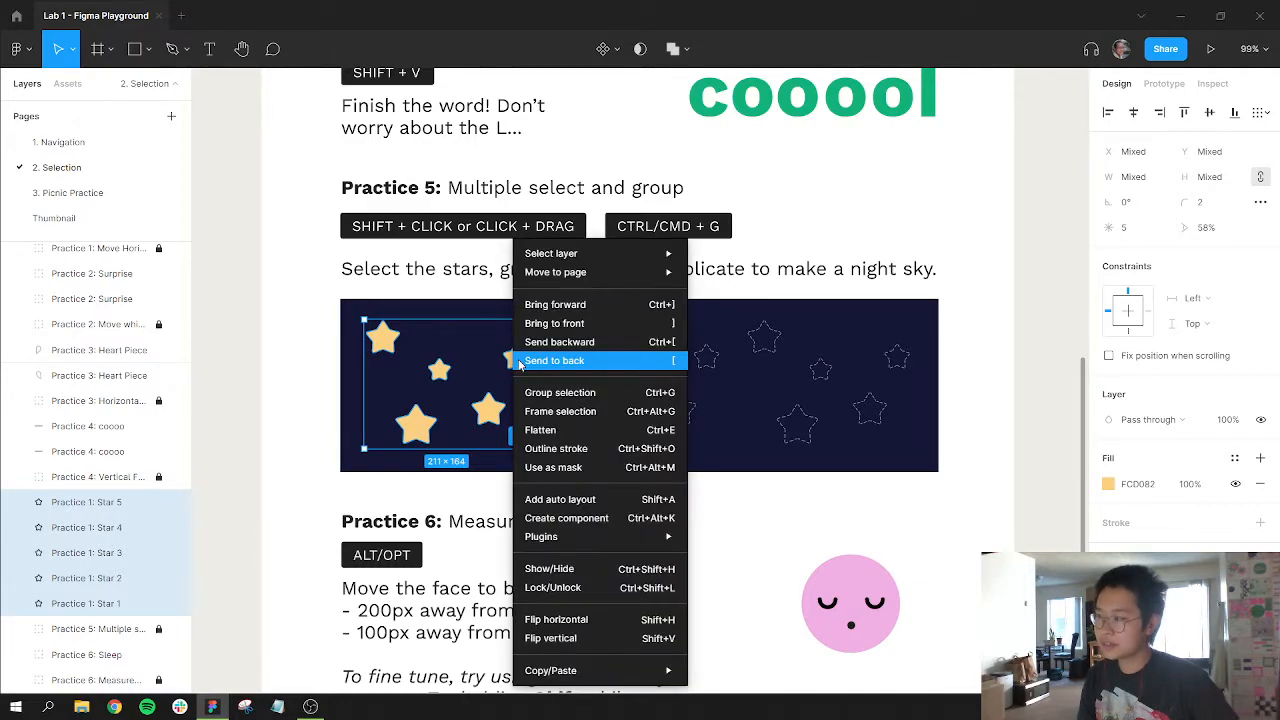
{"action": "left_click", "coordinate": [675, 400]}
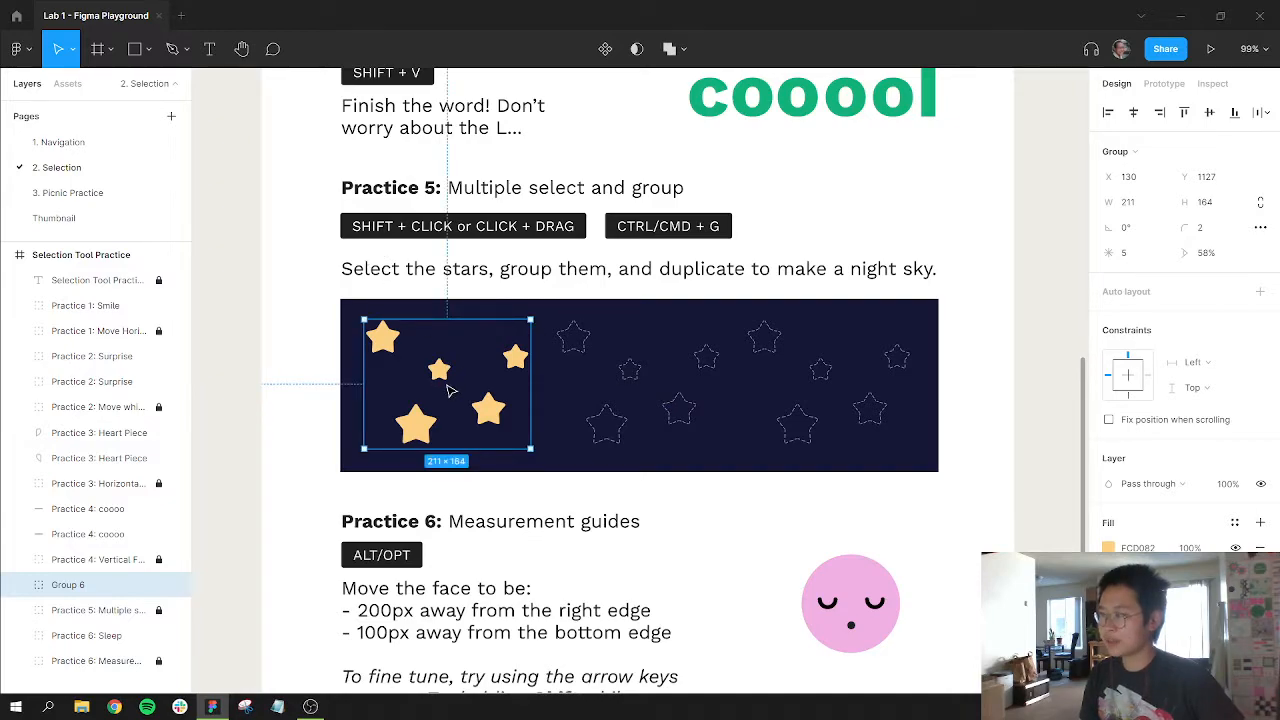
- Move the star group onto the middle star outlines and duplicate it onto the right-hand outlines
{"action": "left_click_drag", "start_coordinate": [439, 372], "coordinate": [631, 372]}
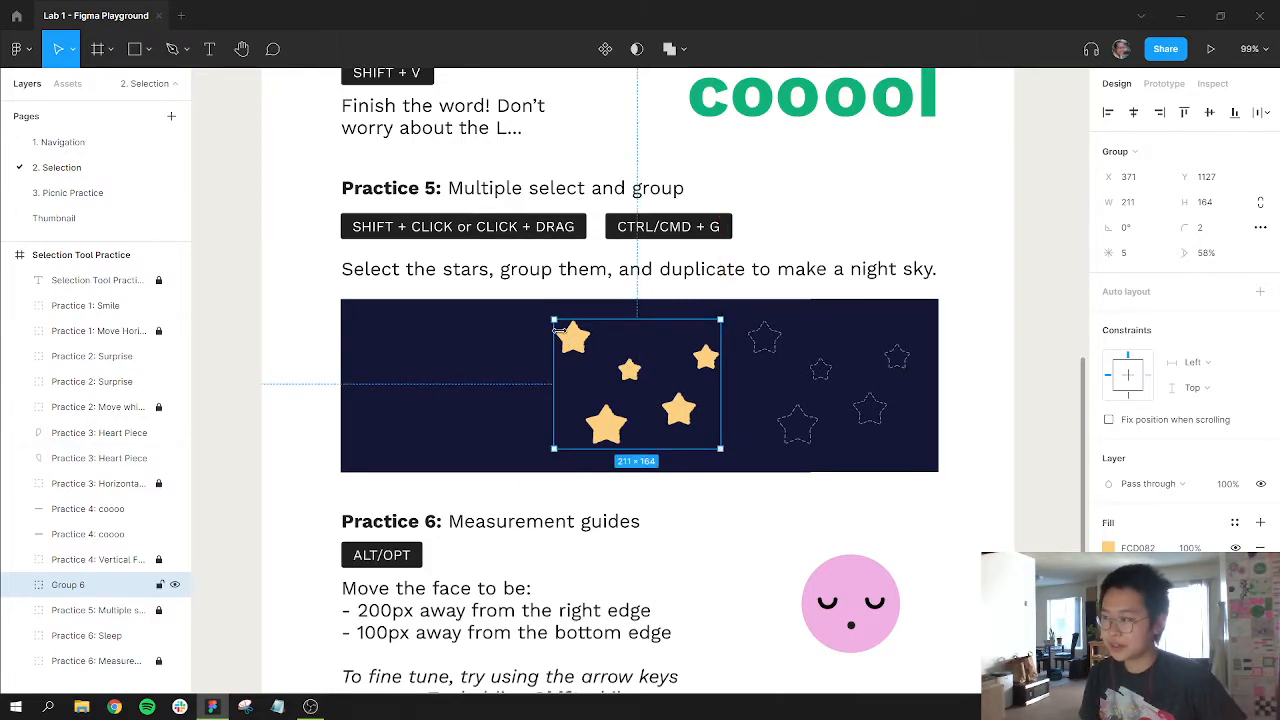
{"action": "left_click_drag", "start_coordinate": [631, 372], "coordinate": [820, 370]}
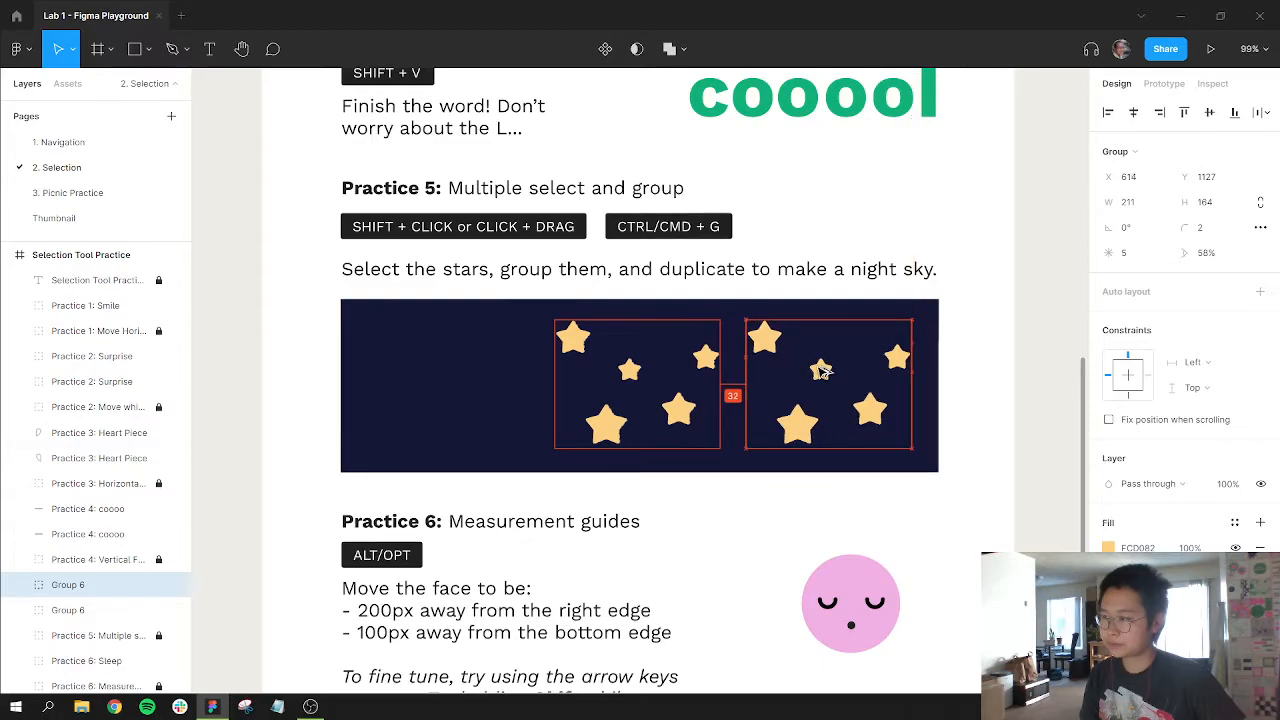
{"action": "left_click", "coordinate": [1006, 404]}
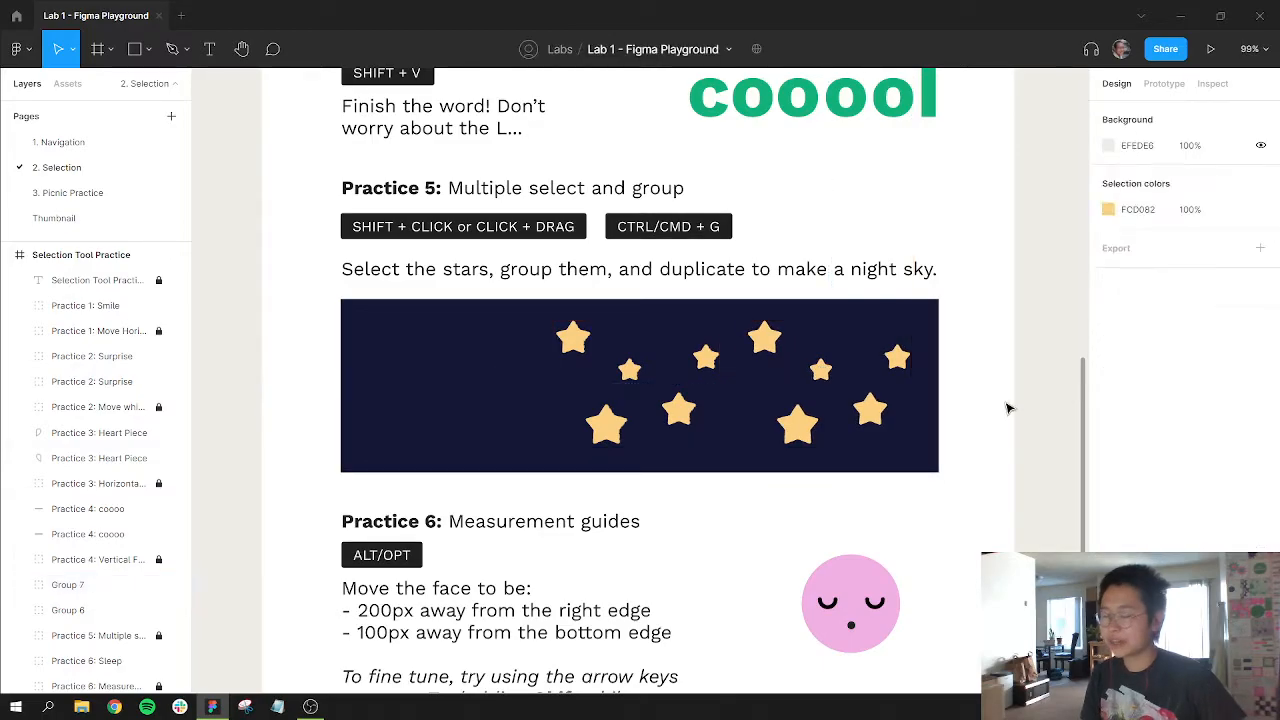
- Duplicate the middle star group horizontally into the empty left part of the night sky
{"action": "scroll", "coordinate": [791, 420], "scroll_direction": "down", "scroll_amount": 1}
{"action": "scroll", "coordinate": [791, 420], "scroll_direction": "left", "scroll_amount": 2}
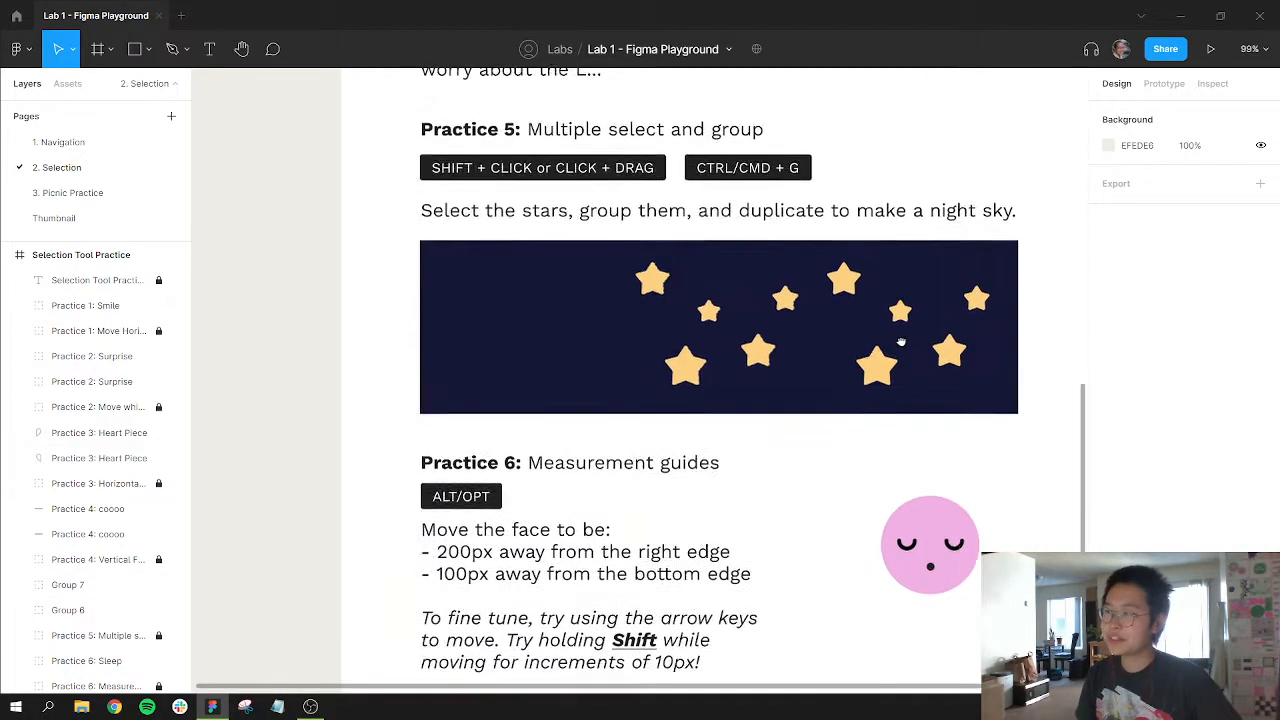
{"action": "left_click", "coordinate": [830, 322]}
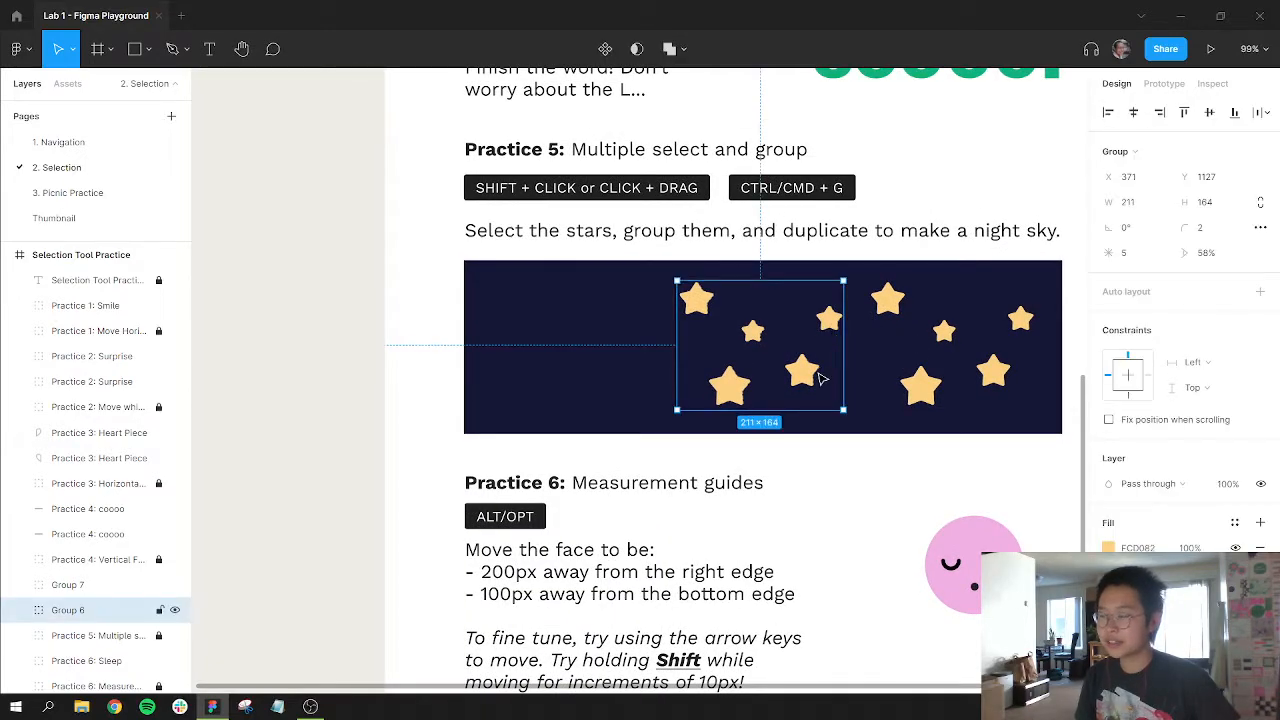
{"action": "left_click_drag", "start_coordinate": [774, 368], "coordinate": [628, 362]}
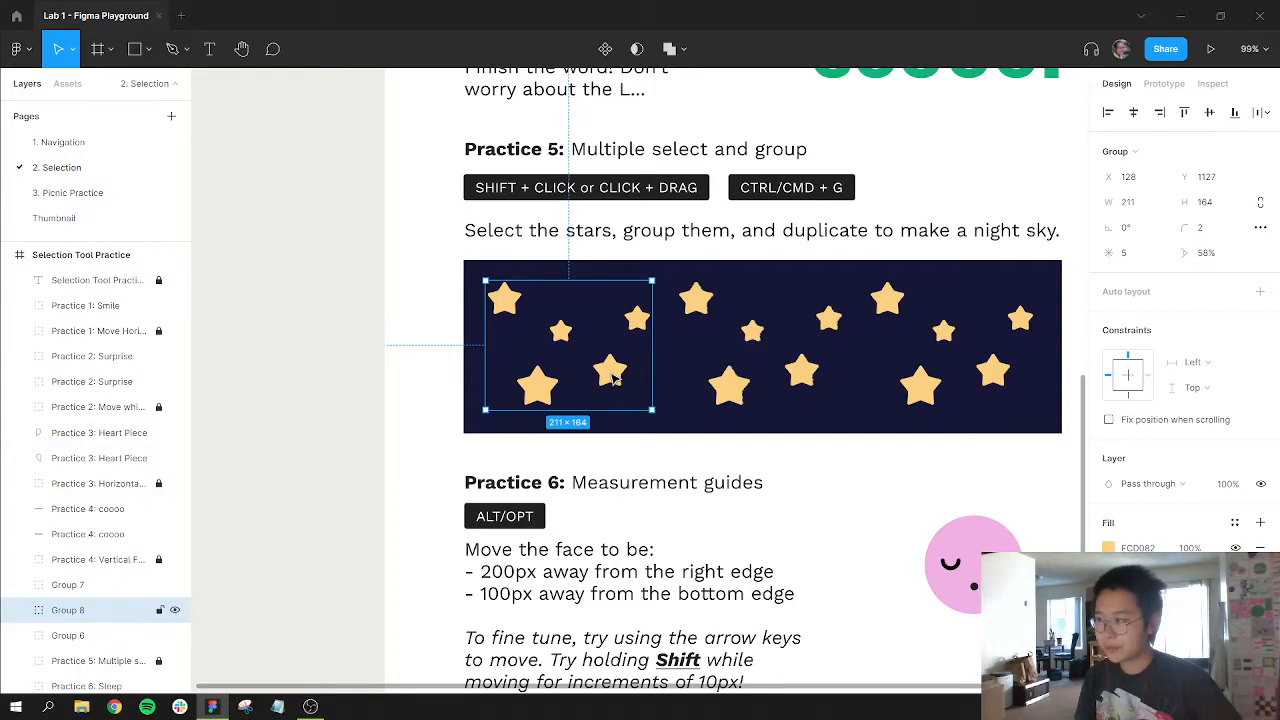
- Ungroup the leftmost star group and select its five stars together with a selection box
{"action": "right_click", "coordinate": [613, 377]}
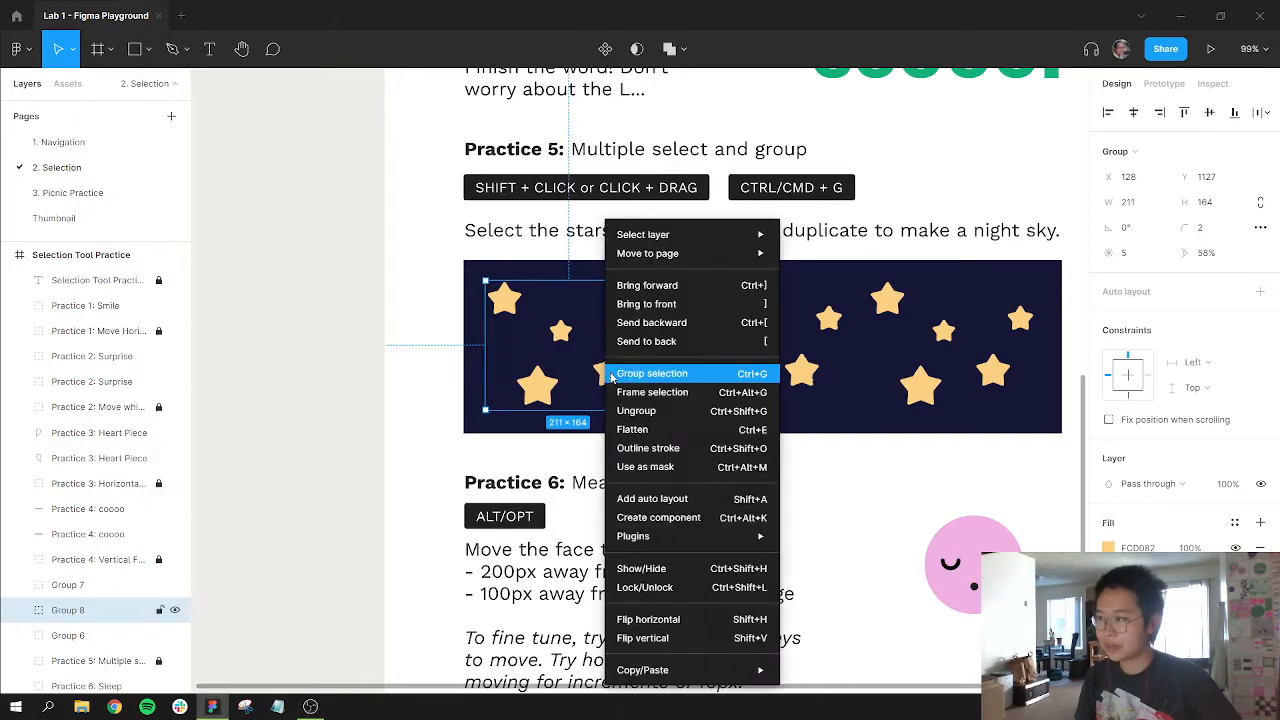
{"action": "left_click", "coordinate": [650, 412]}
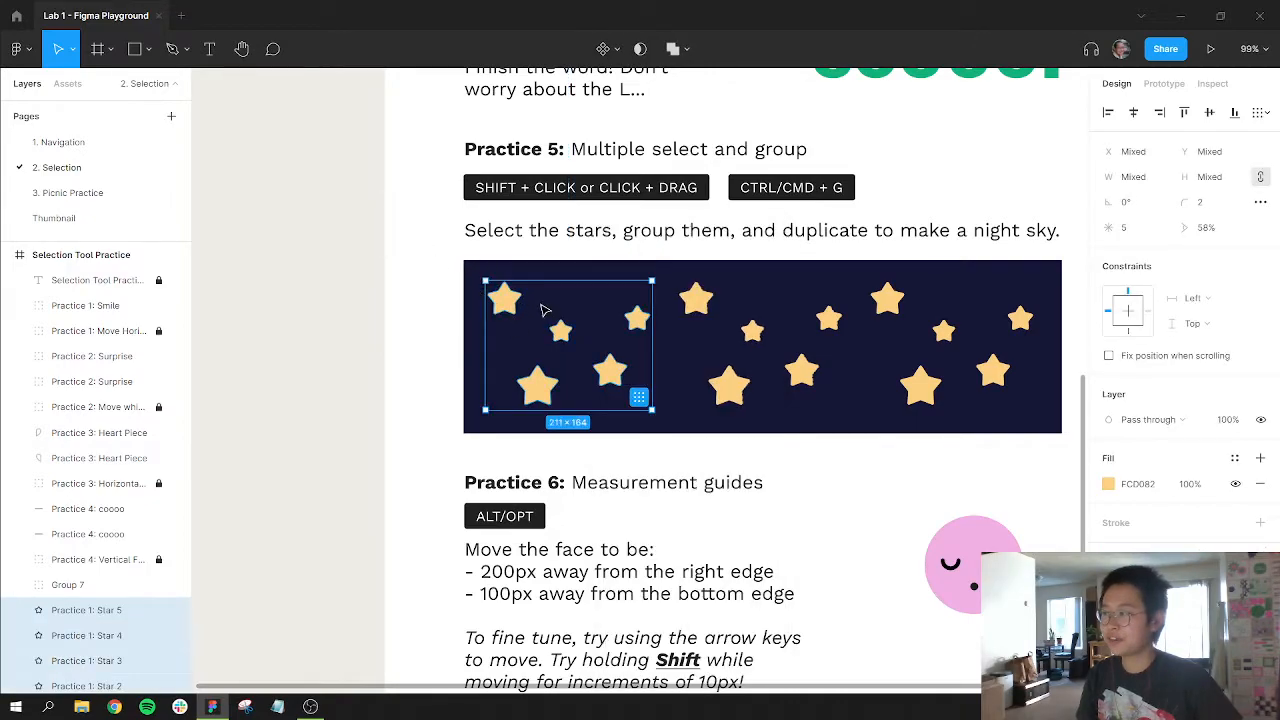
{"action": "left_click", "coordinate": [440, 368]}
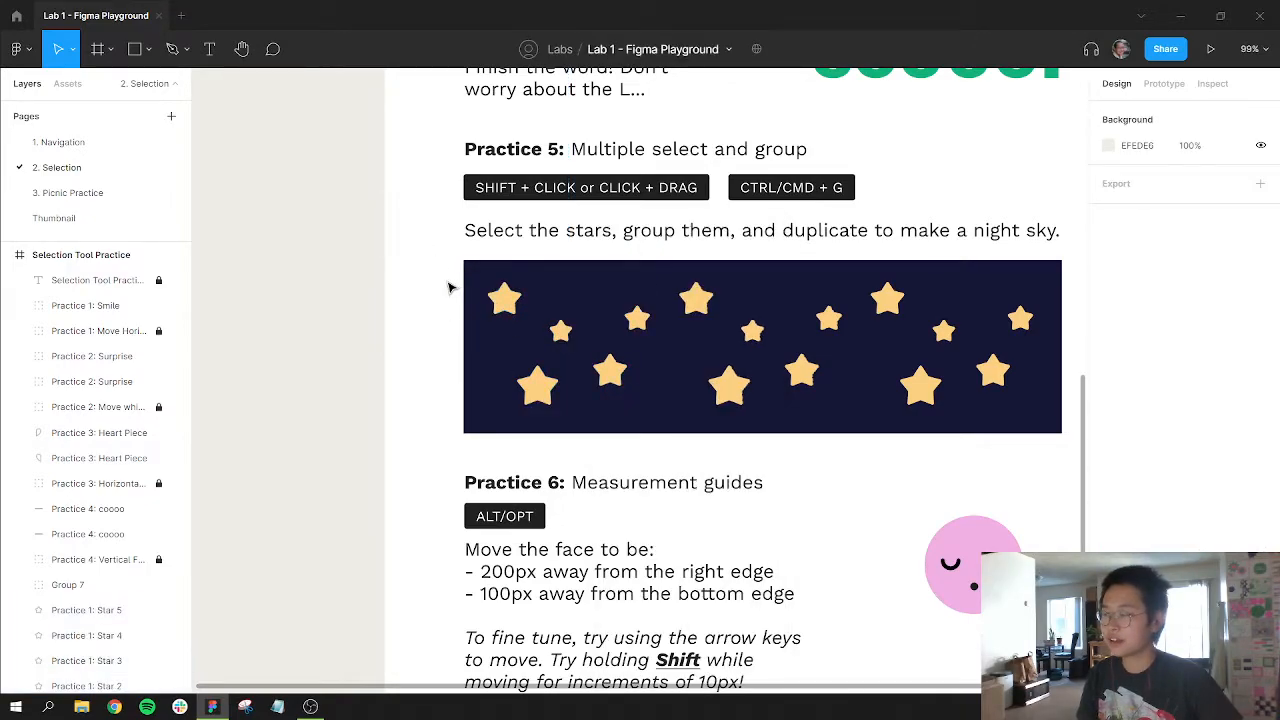
{"action": "left_click_drag", "start_coordinate": [447, 280], "coordinate": [653, 416]}
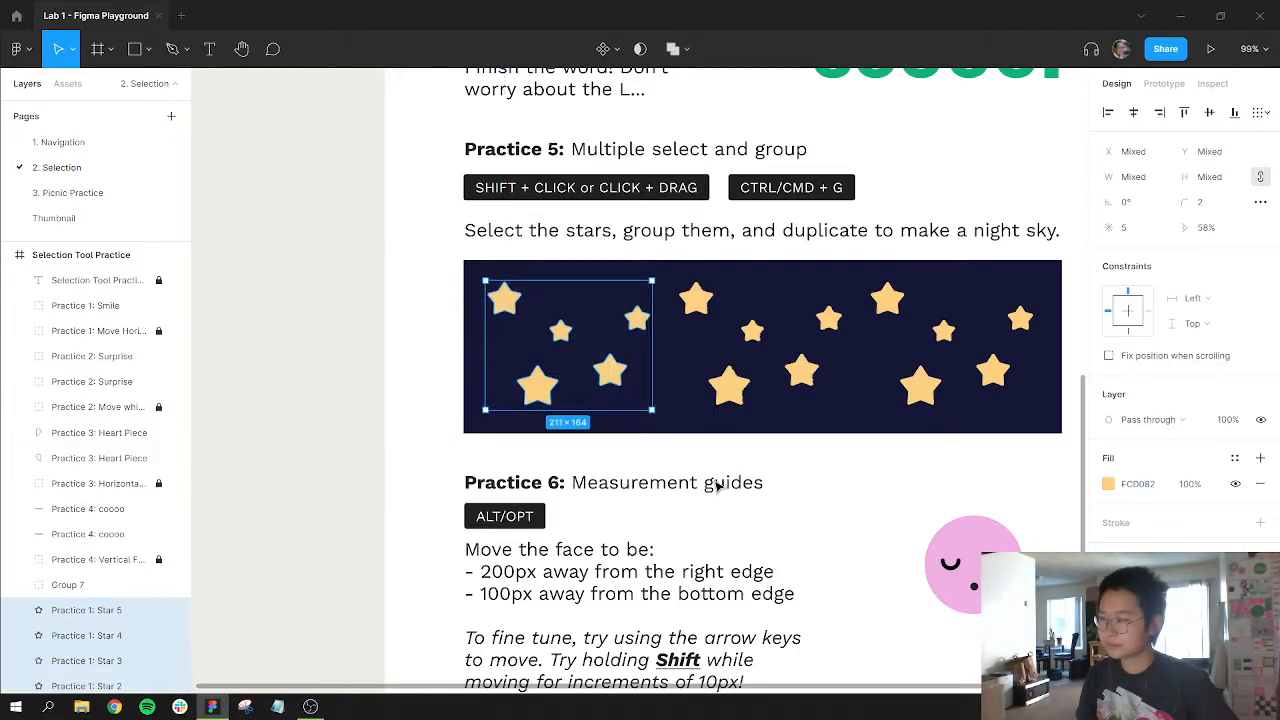
{"action": "key", "text": "Escape"}
- Show the Practice 6 face's distances to the frame edges and nudge it down in 10 px increments to 100 px from the bottom edge
{"action": "left_click_drag", "start_coordinate": [857, 657], "coordinate": [749, 426]}
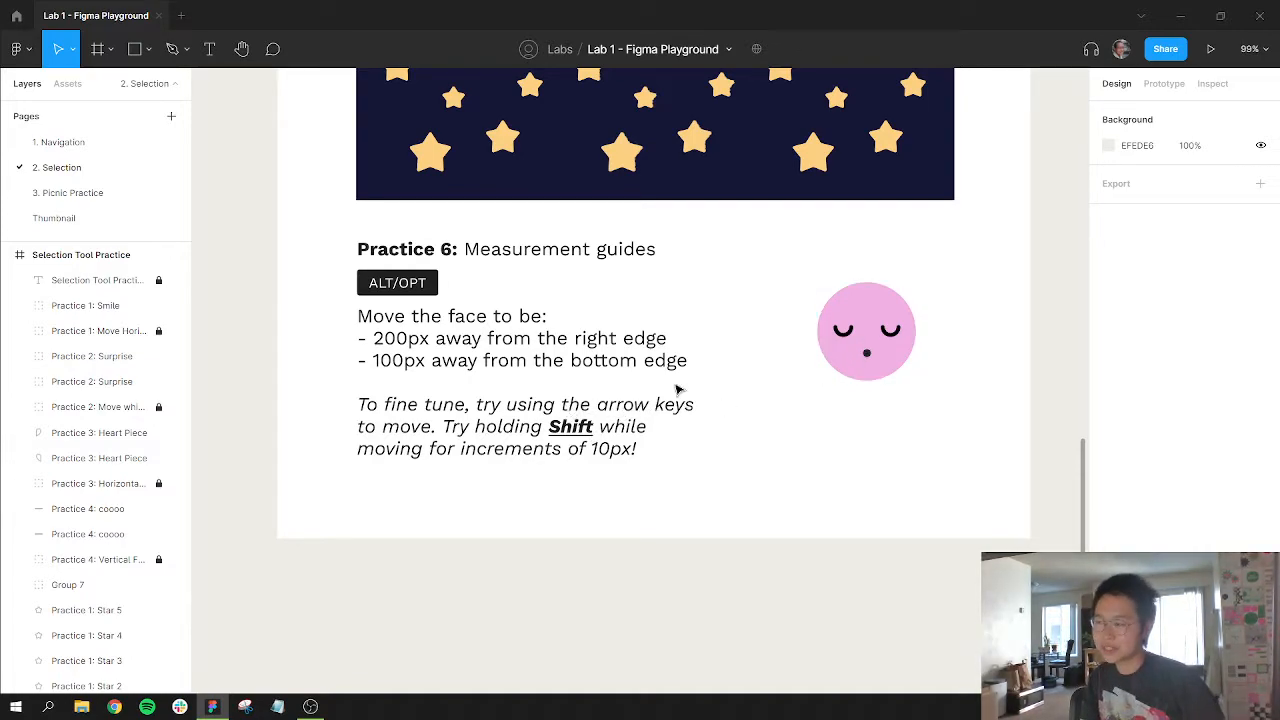
{"action": "left_click", "coordinate": [884, 345]}
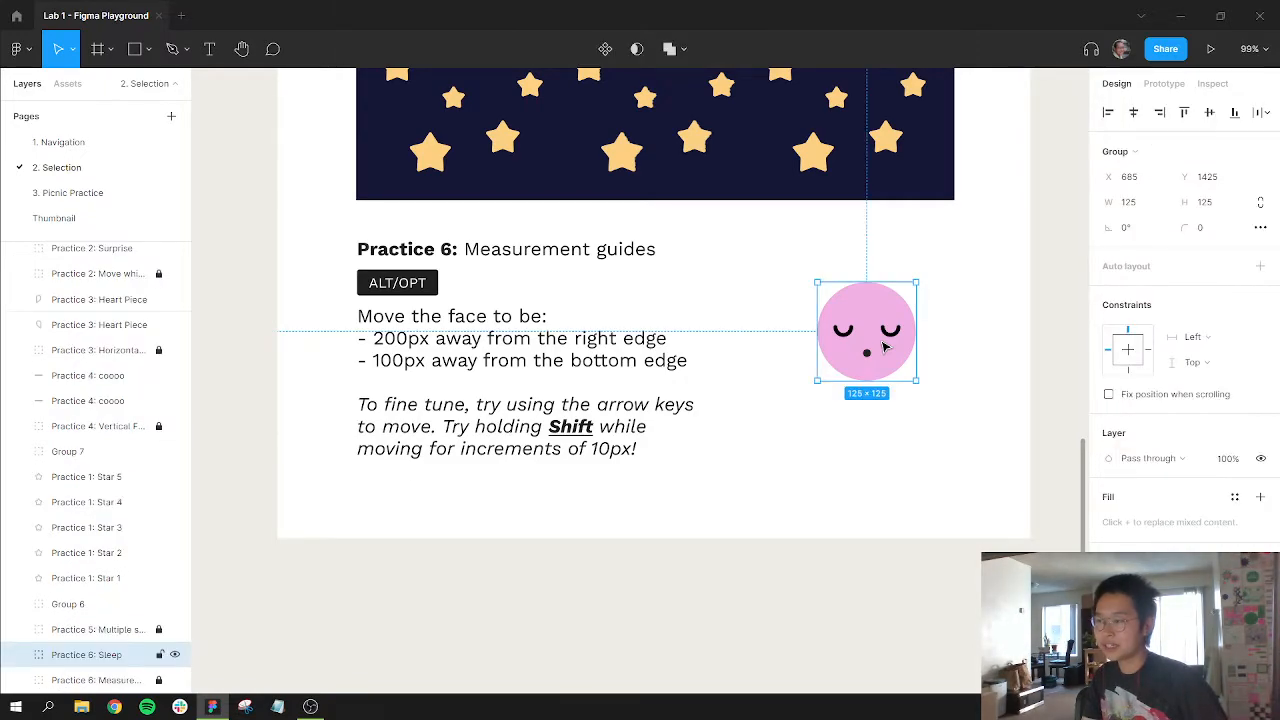
{"action": "key", "text": "alt"}
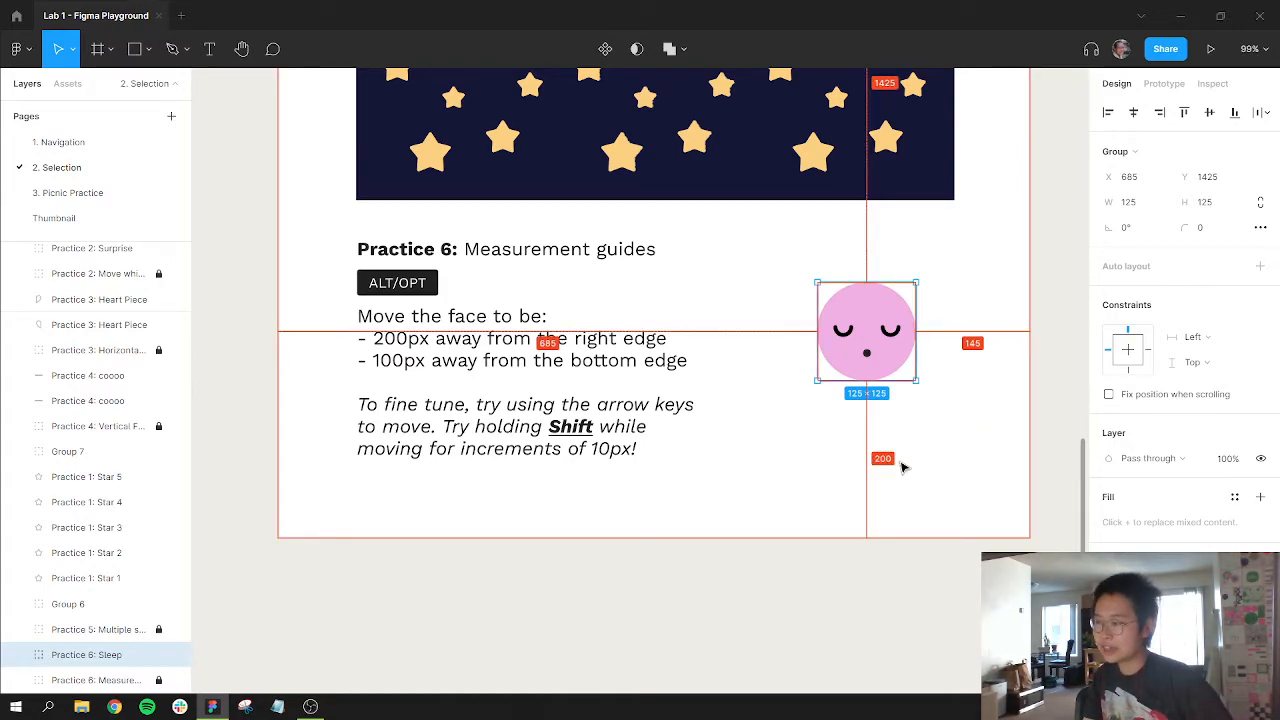
{"action": "key", "text": "shift+Down"}
{"action": "key", "text": "shift+Down"}
{"action": "key", "text": "shift+Down"}
{"action": "key", "text": "shift+Down"}
{"action": "key", "text": "shift+Down"}
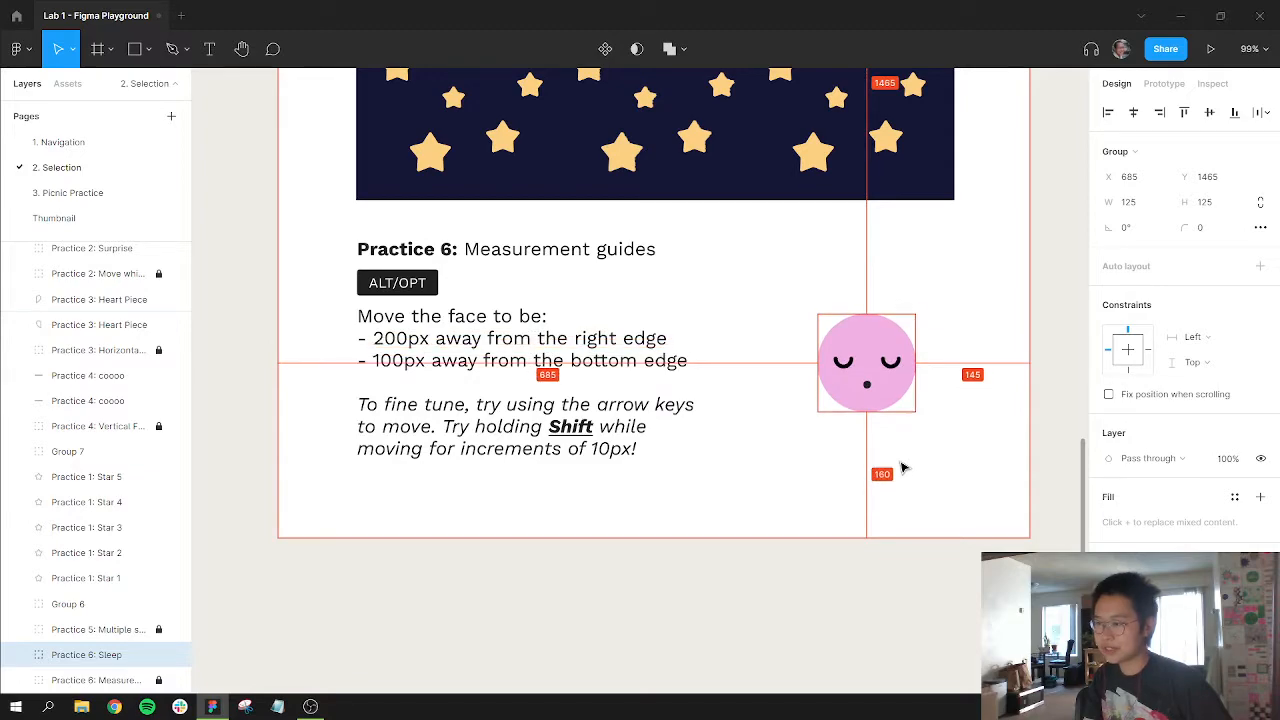
{"action": "key", "text": "shift+Down"}
{"action": "key", "text": "shift+Down"}
{"action": "key", "text": "shift+Down"}
{"action": "key", "text": "shift+Down"}
{"action": "key", "text": "shift+Down"}
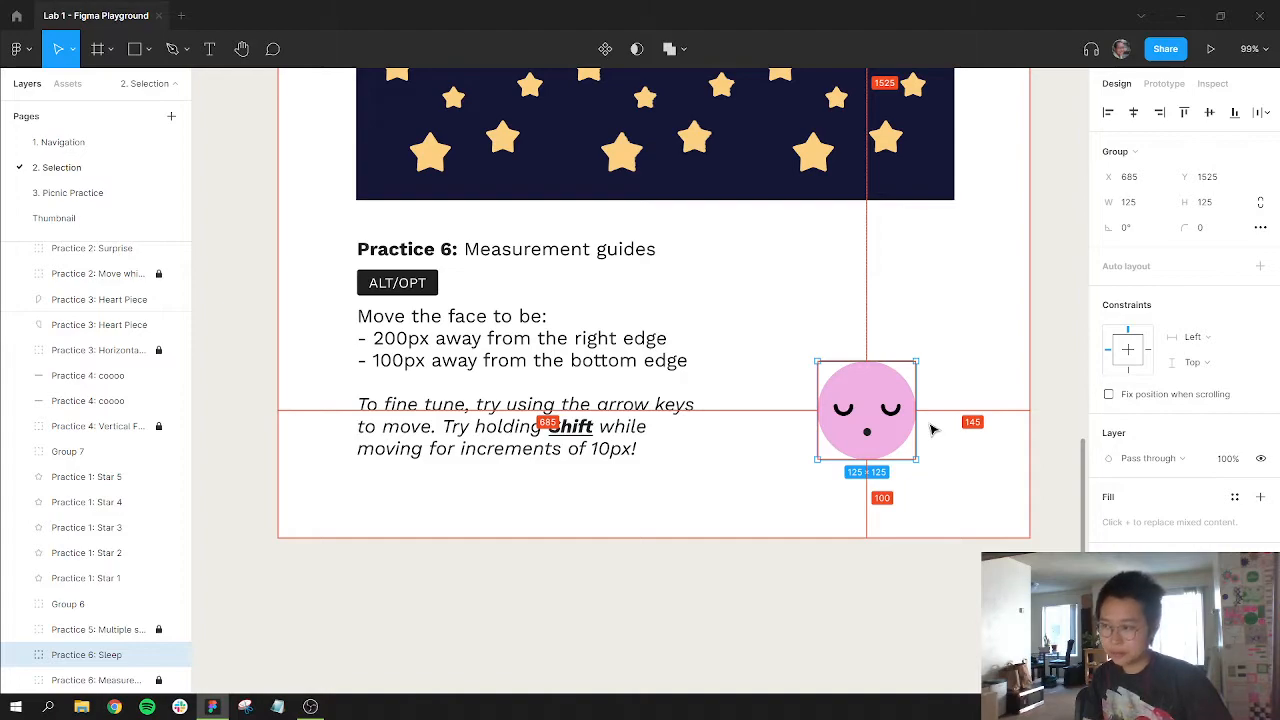
- Nudge the pink face left in 10 px and then 1 px increments until it is 200 px from the frame's right edge
{"action": "key", "text": "shift+Left"}
{"action": "key", "text": "shift+Left"}
{"action": "key", "text": "shift+Left"}
{"action": "key", "text": "shift+Left"}
{"action": "key", "text": "shift+Left"}
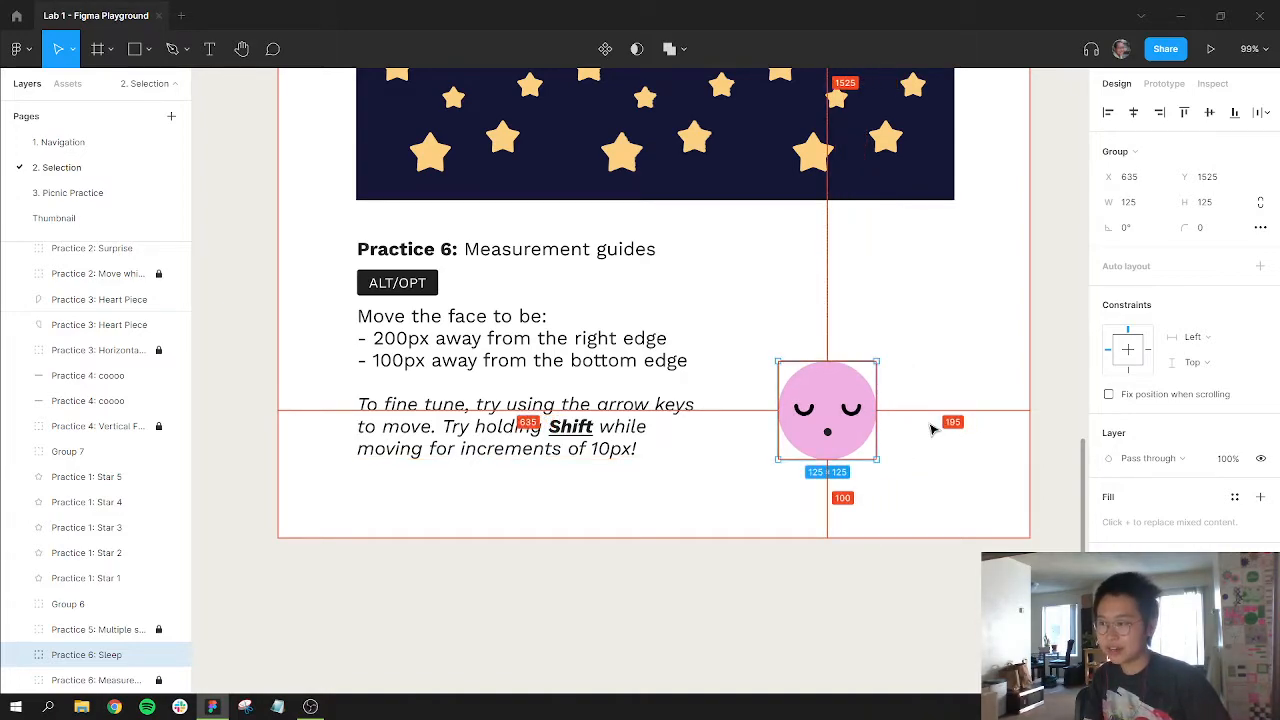
{"action": "key", "text": "Left"}
{"action": "key", "text": "Left"}
{"action": "key", "text": "Left"}
{"action": "key", "text": "Left"}
{"action": "key", "text": "Left"}
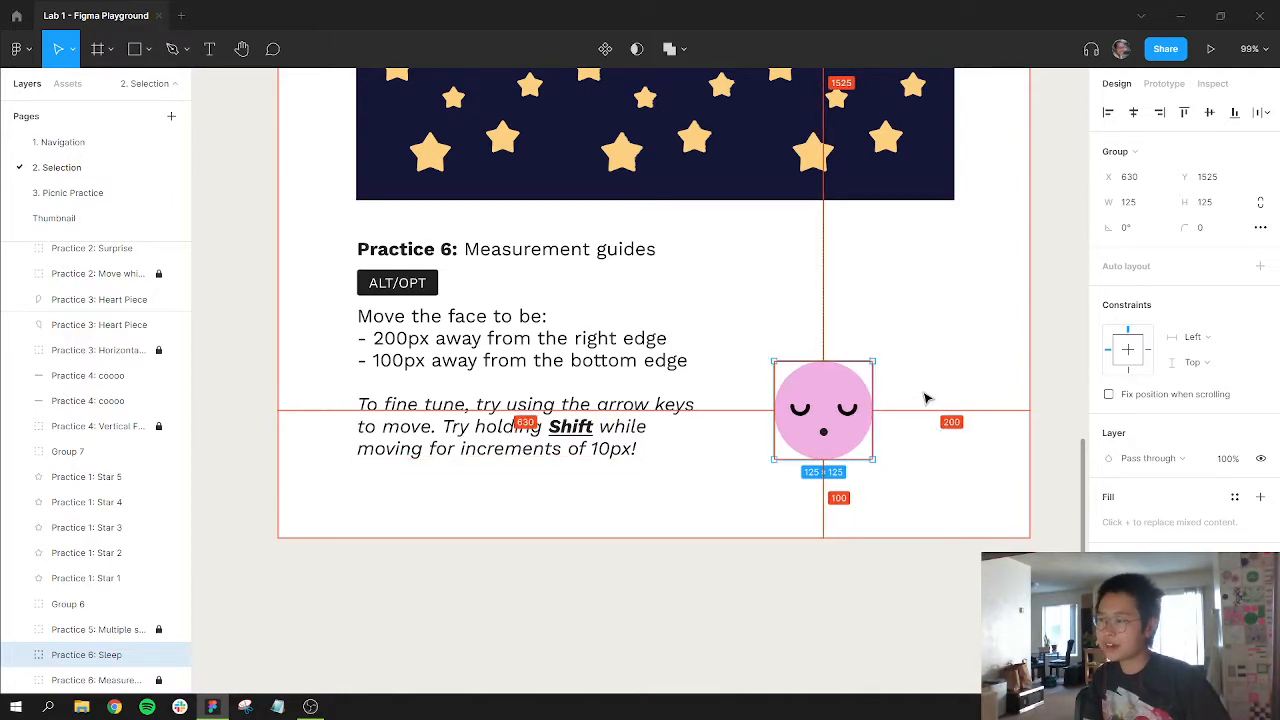
{"action": "left_click", "coordinate": [935, 320]}
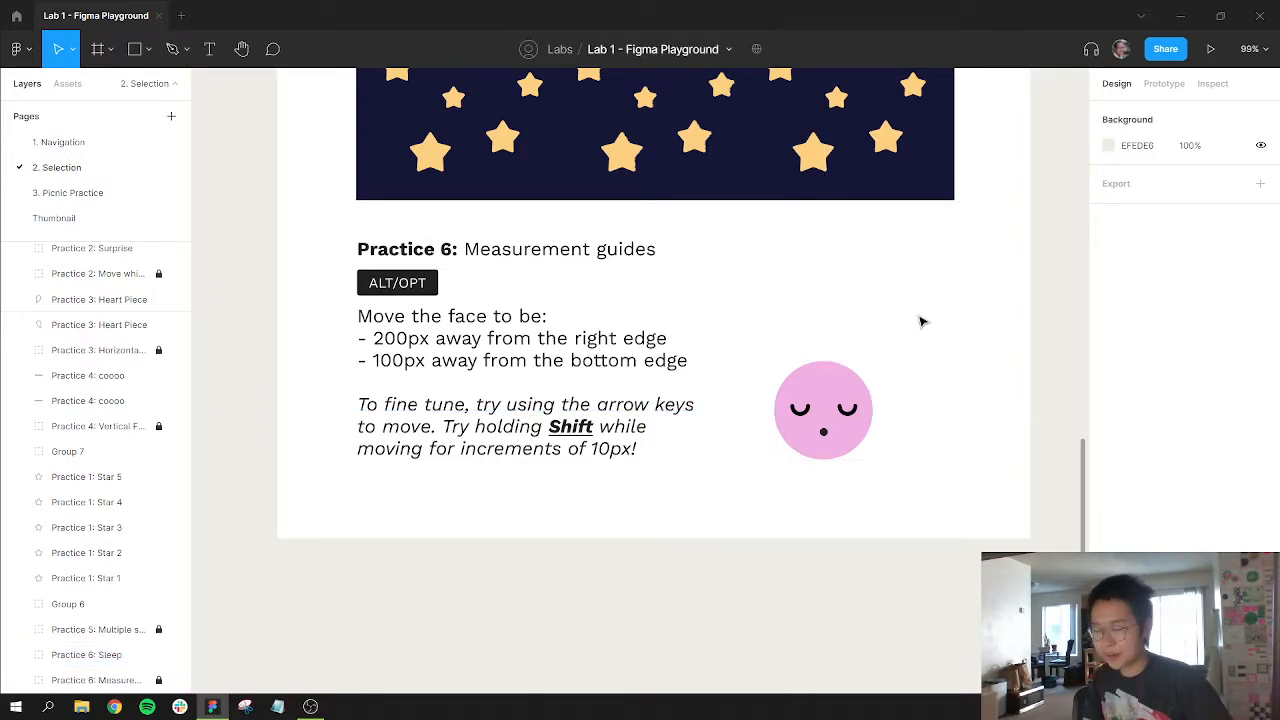
- Draw a square about 247 px wide on the empty canvas to the right of the Selection Tool Practice frame
{"action": "scroll", "coordinate": [954, 363], "scroll_direction": "up", "scroll_amount": 3}
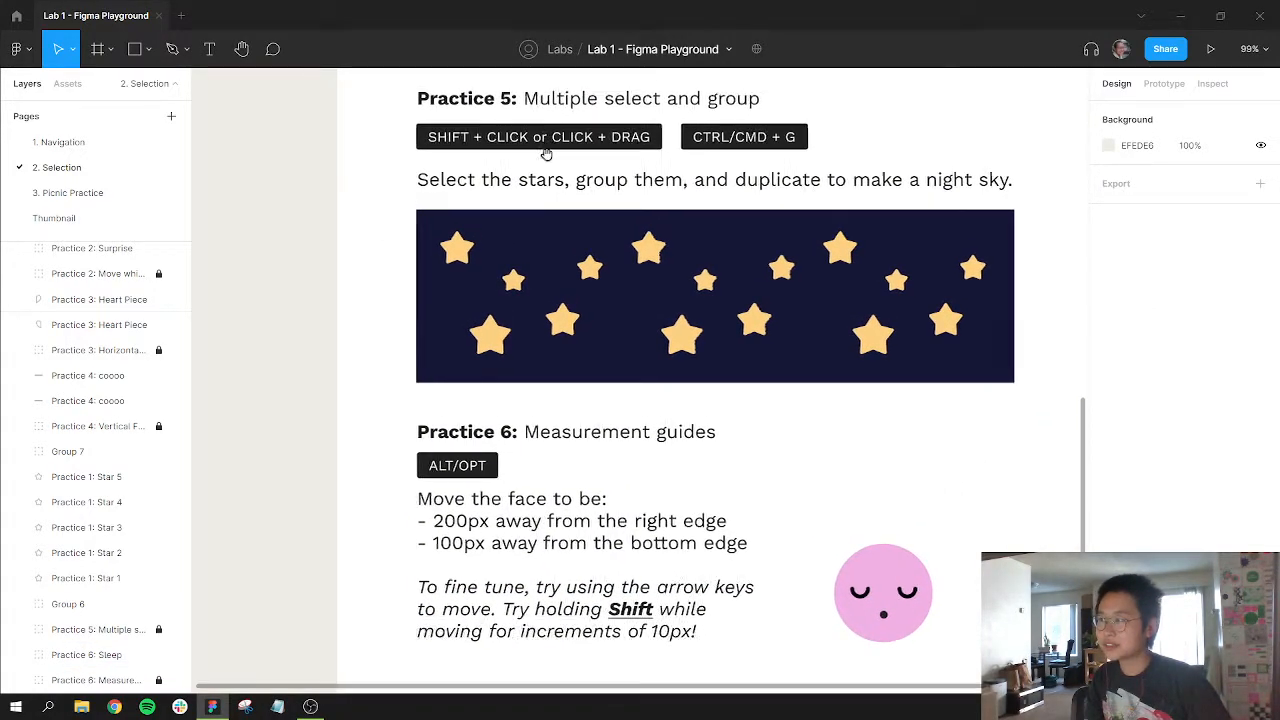
{"action": "scroll", "coordinate": [545, 120], "scroll_direction": "up", "scroll_amount": 2}
{"action": "scroll", "coordinate": [606, 287], "scroll_direction": "up", "scroll_amount": 8}
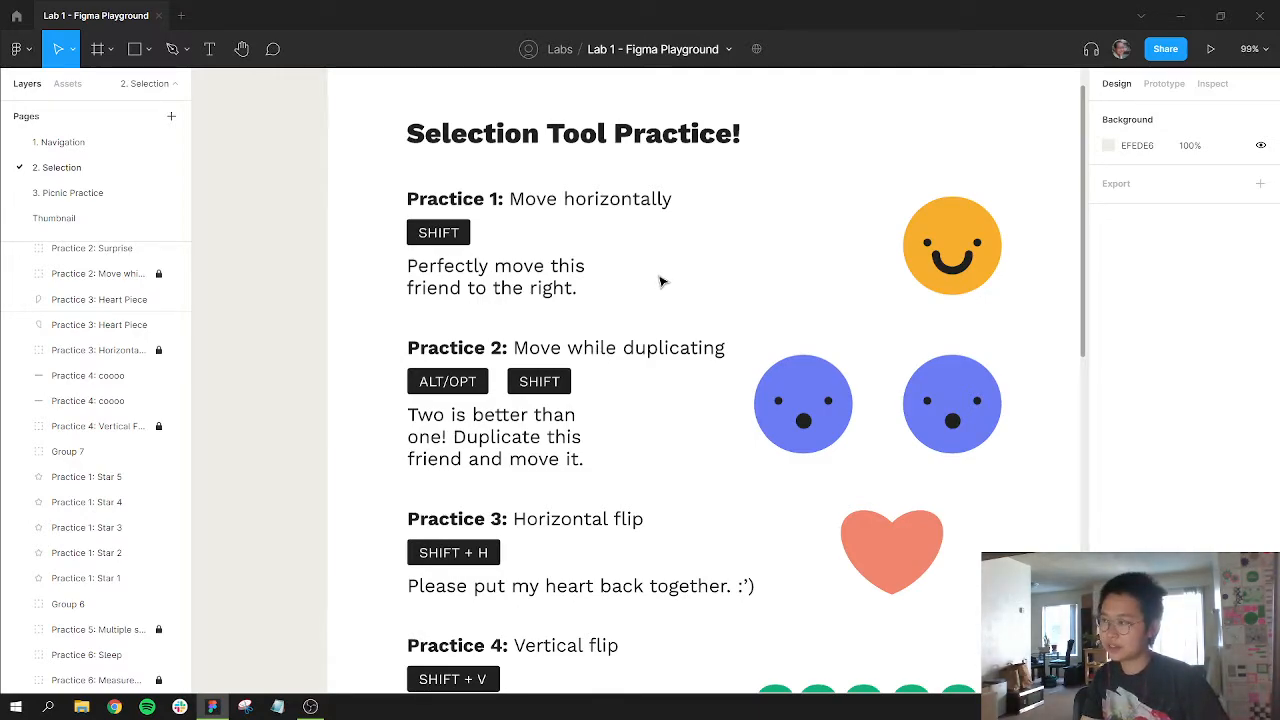
{"action": "key", "text": "shift+1"}
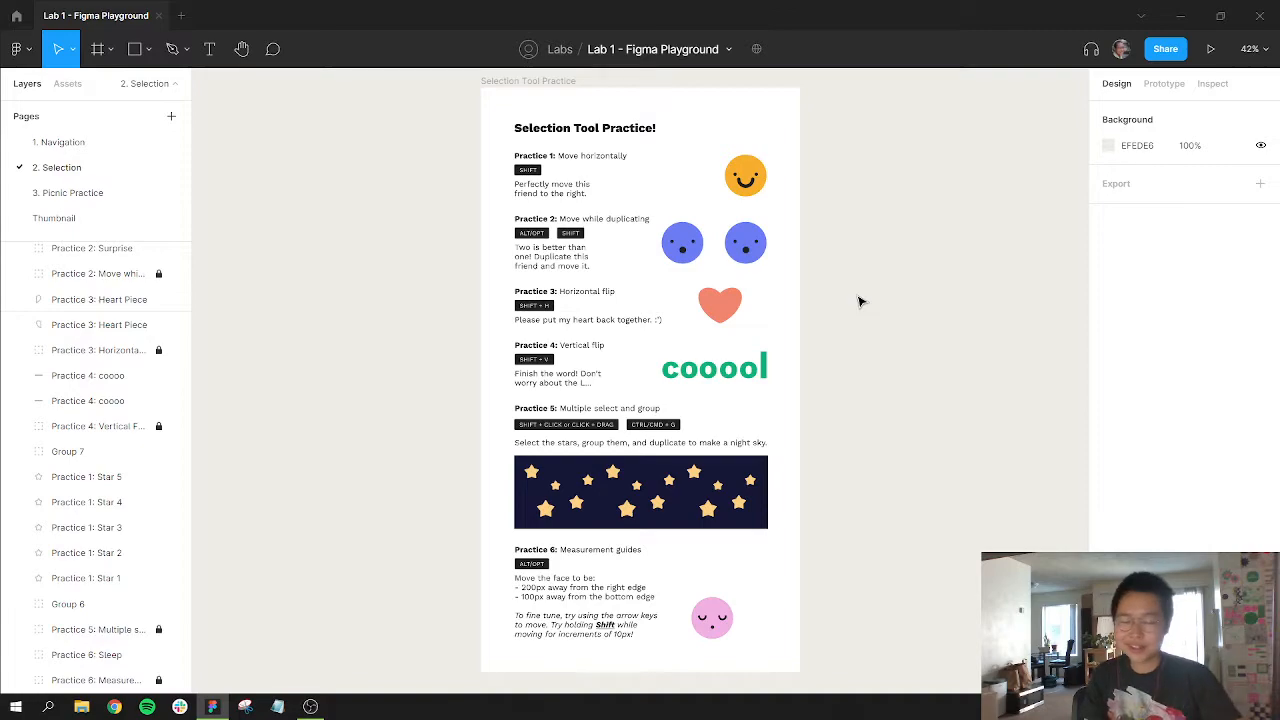
{"action": "left_click_drag", "start_coordinate": [841, 298], "coordinate": [676, 282]}
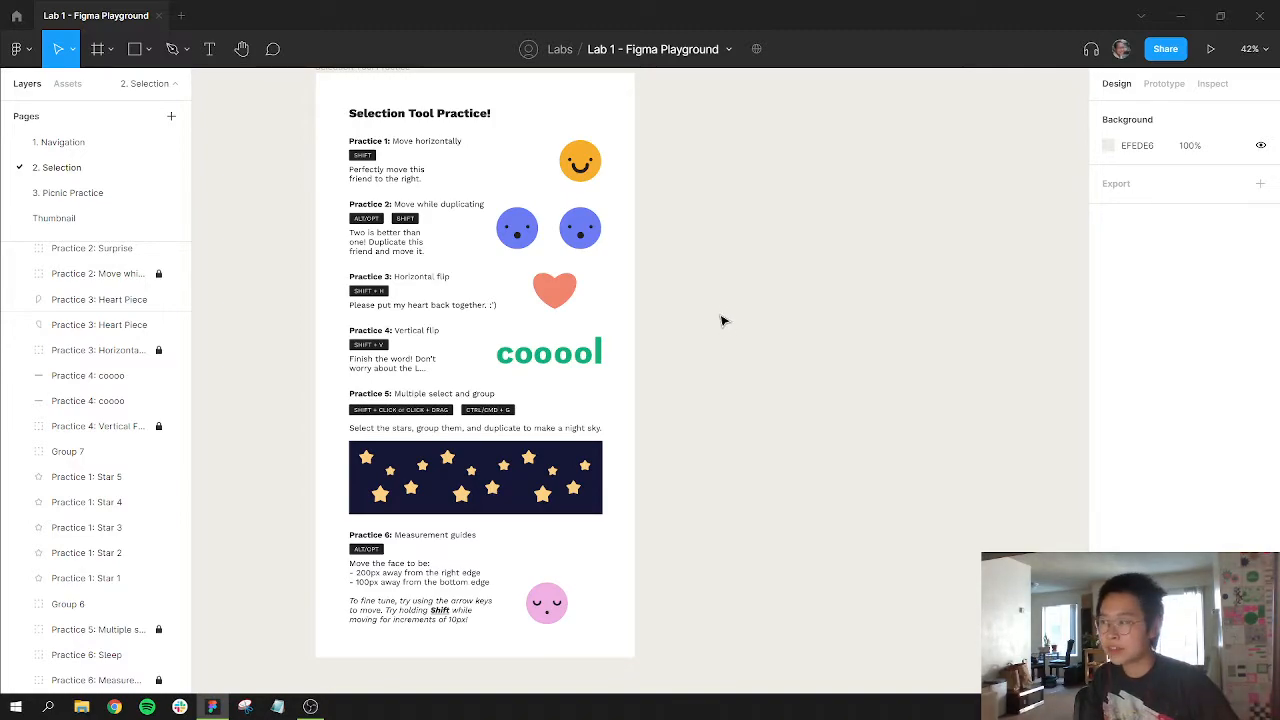
{"action": "key", "text": "r"}
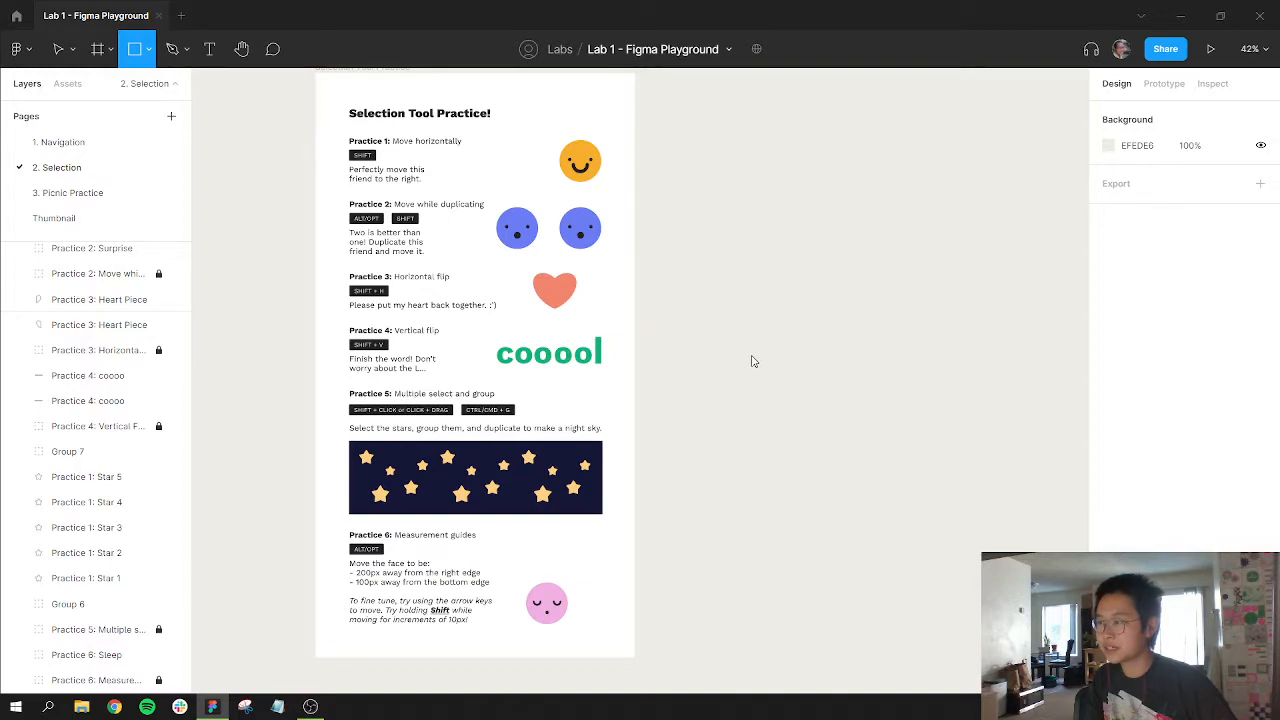
{"action": "left_click_drag", "start_coordinate": [695, 271], "coordinate": [779, 354]}
- Set the square's width to 250 with its proportions locked
{"action": "left_click", "coordinate": [1150, 177]}
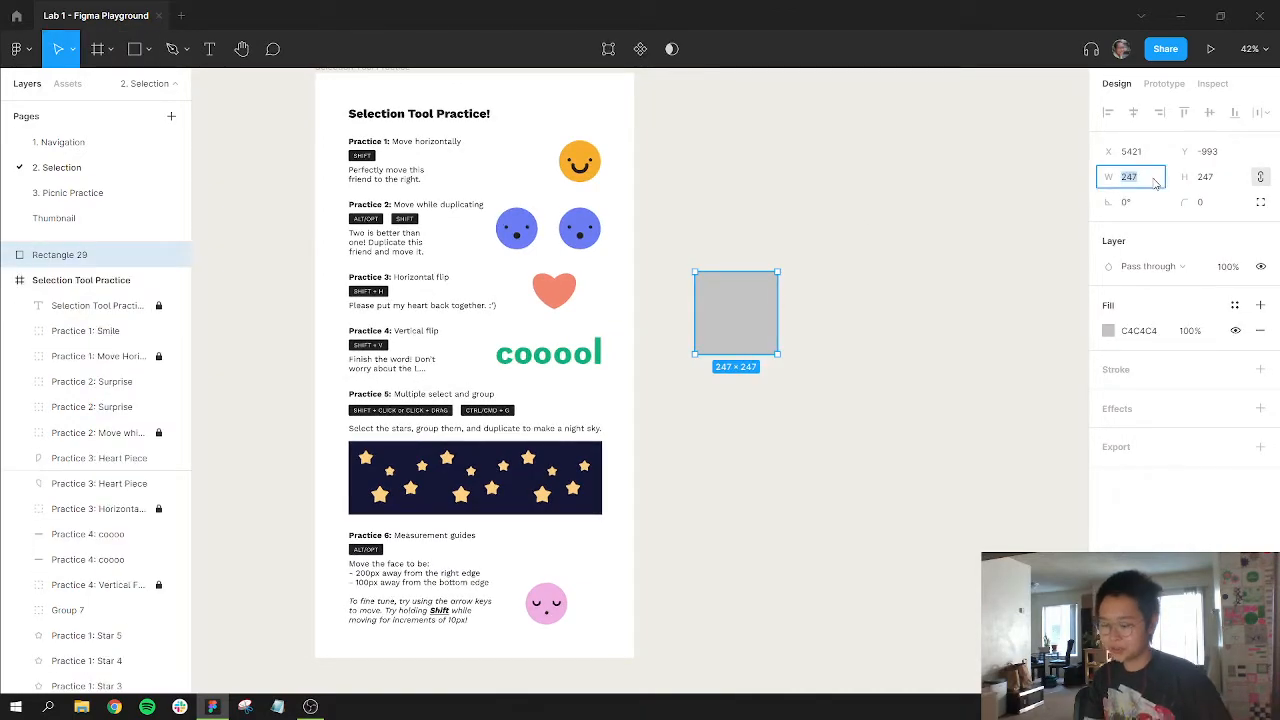
{"action": "type", "text": "250"}
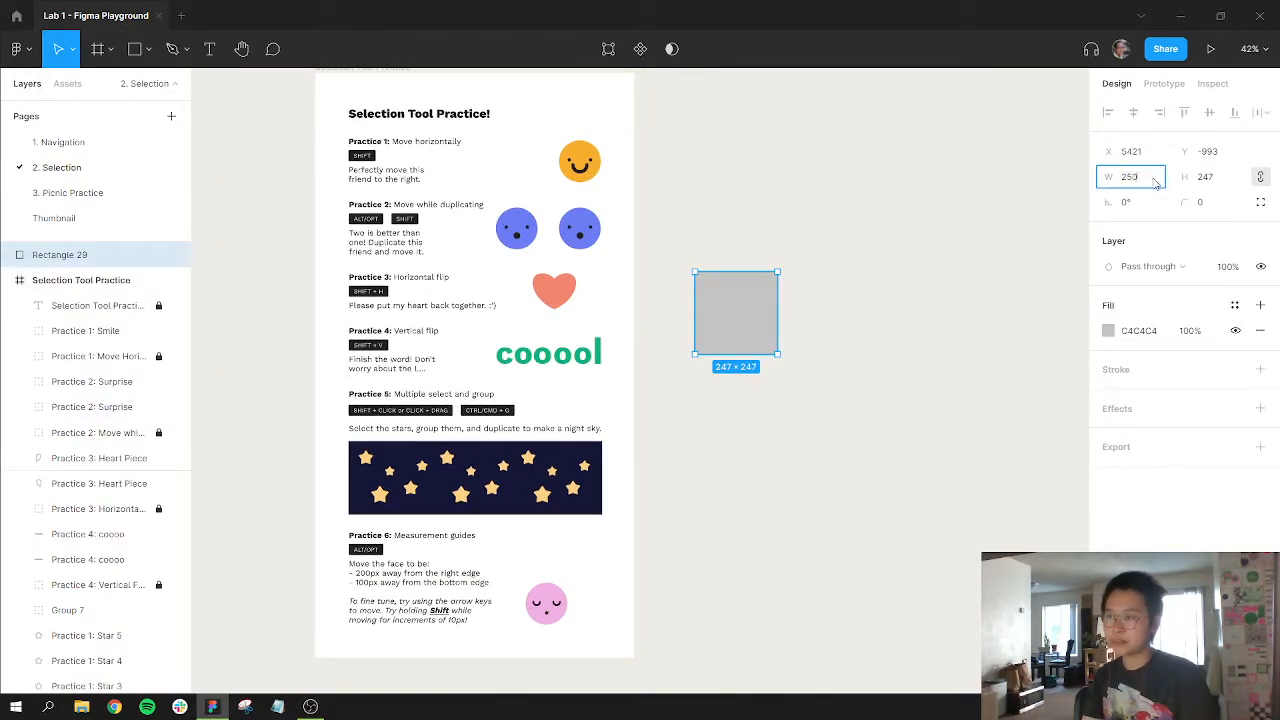
{"action": "key", "text": "Return"}
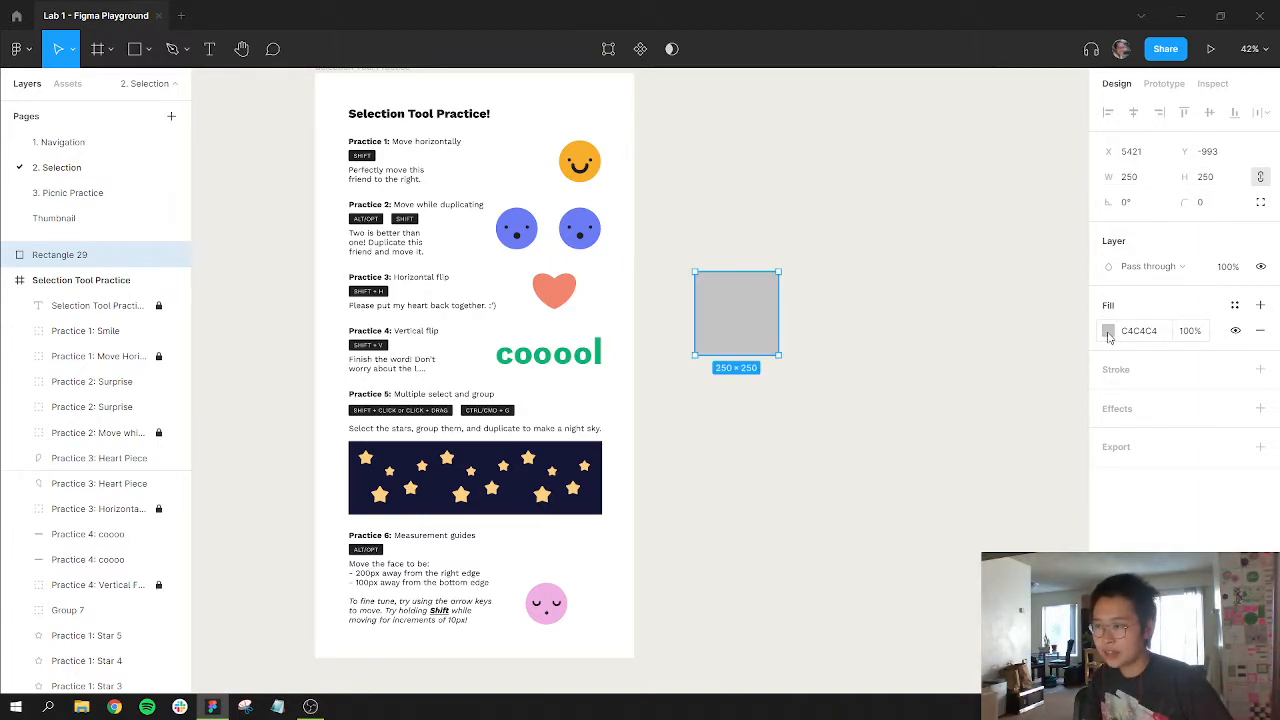
- Change the gray square's solid fill to the blue 687FF7
{"action": "left_click", "coordinate": [1030, 506]}
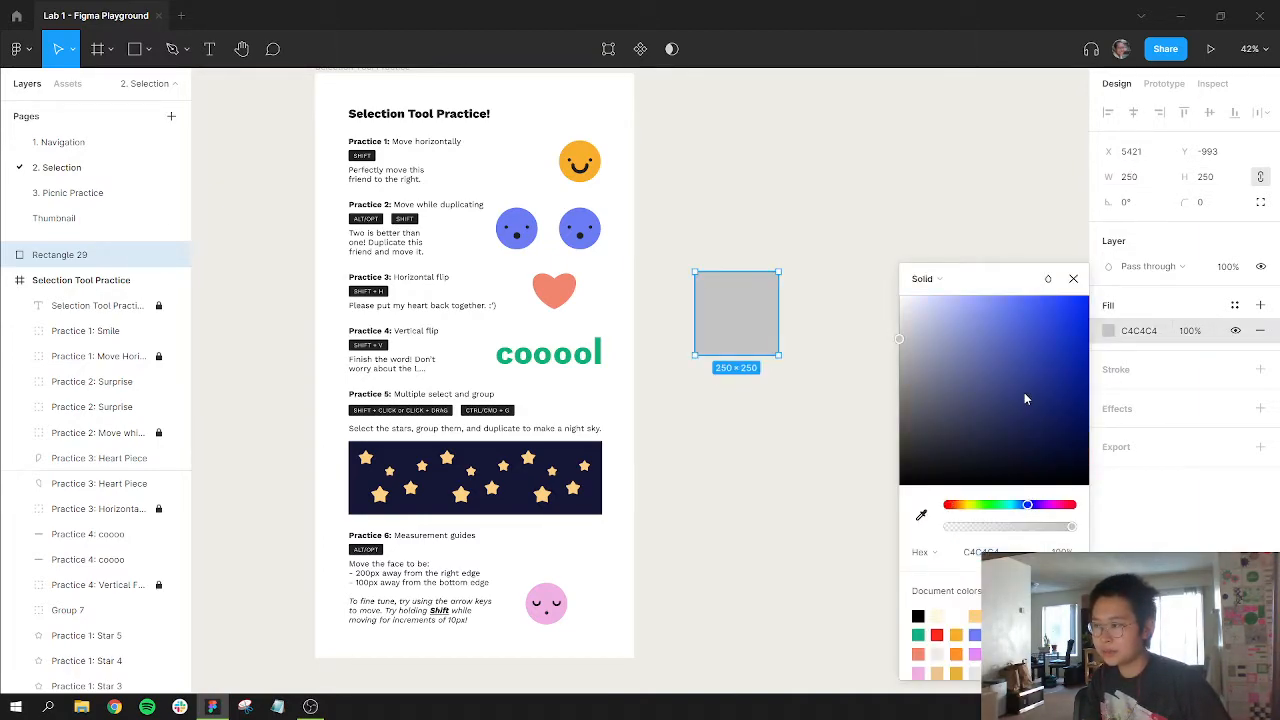
{"action": "left_click_drag", "start_coordinate": [1024, 392], "coordinate": [1009, 306]}
{"action": "left_click", "coordinate": [731, 306]}
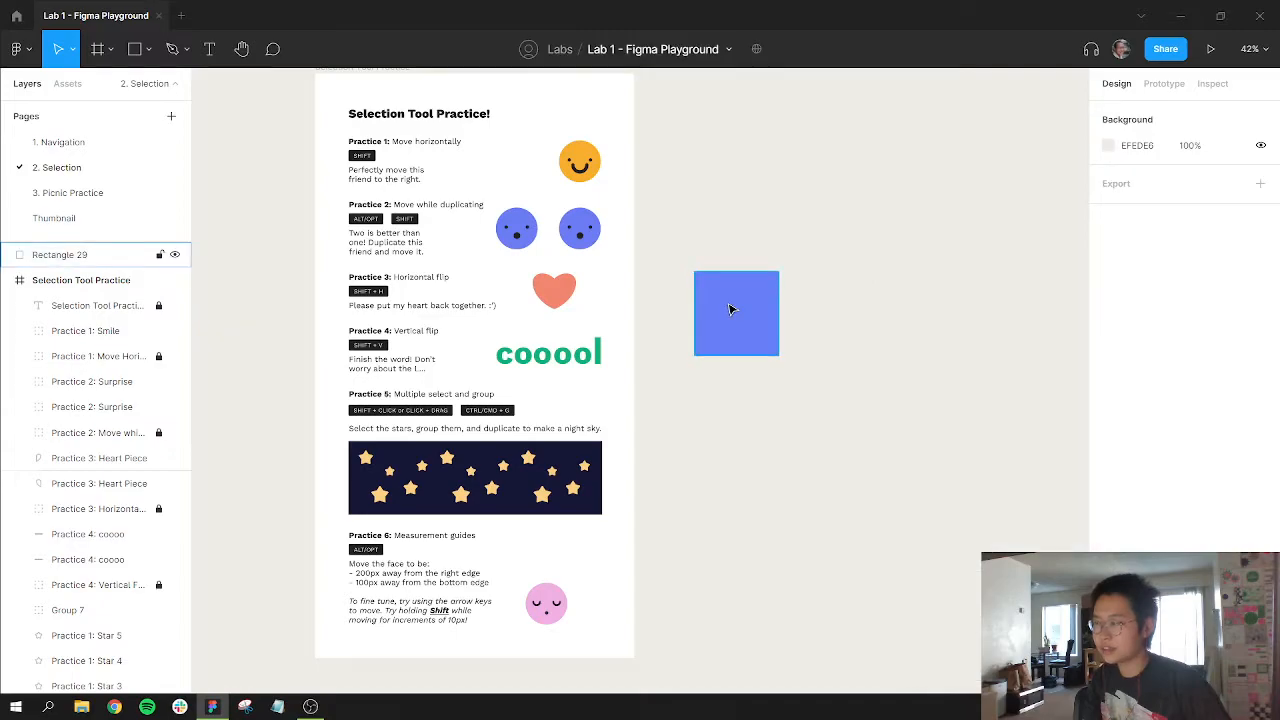
- Select the blue square and nudge it 10 px to the right, to X 5431
{"action": "scroll", "coordinate": [731, 306], "scroll_direction": "up", "scroll_amount": 5, "text": "ctrl"}
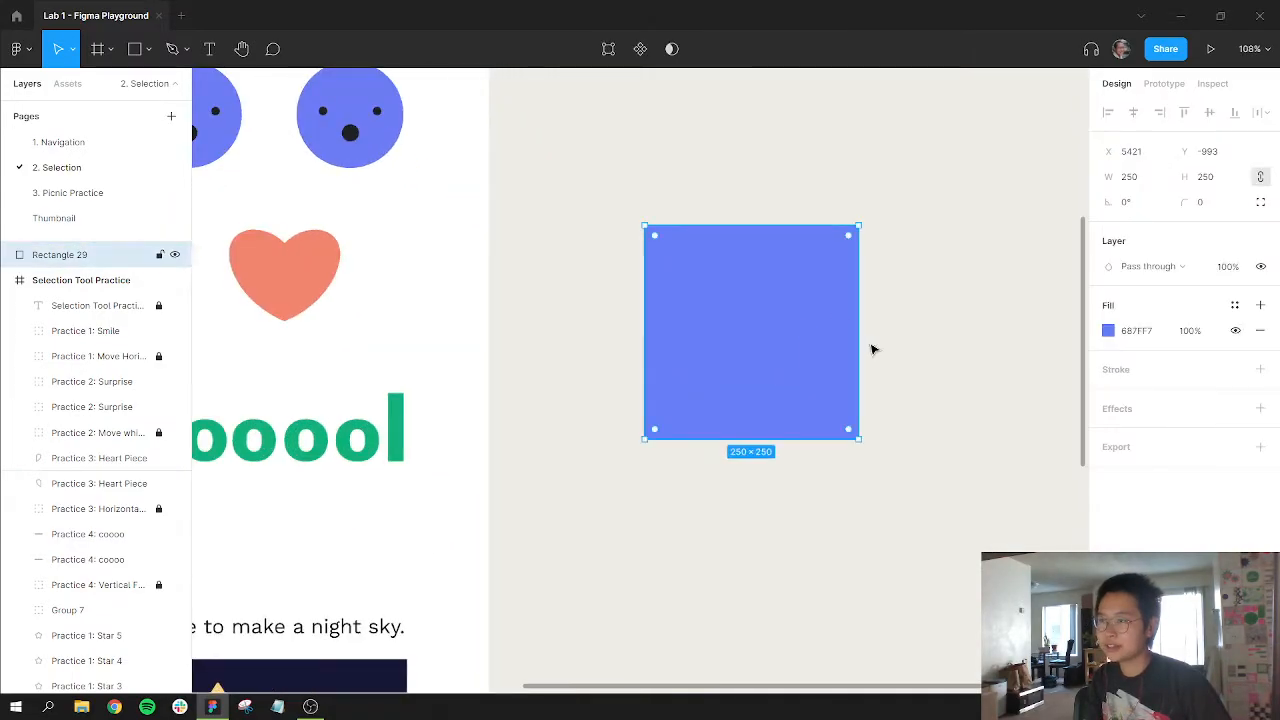
{"action": "scroll", "coordinate": [857, 345], "scroll_direction": "right", "scroll_amount": 2}
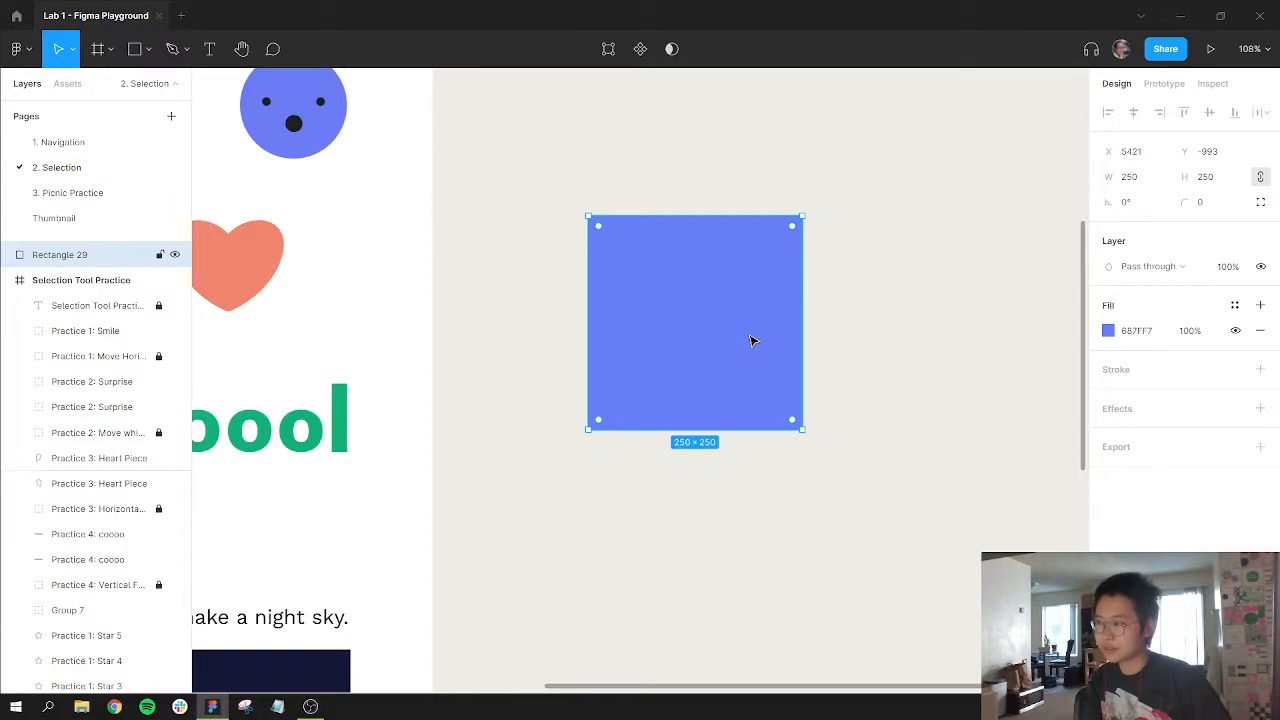
{"action": "key", "text": "shift+Right"}
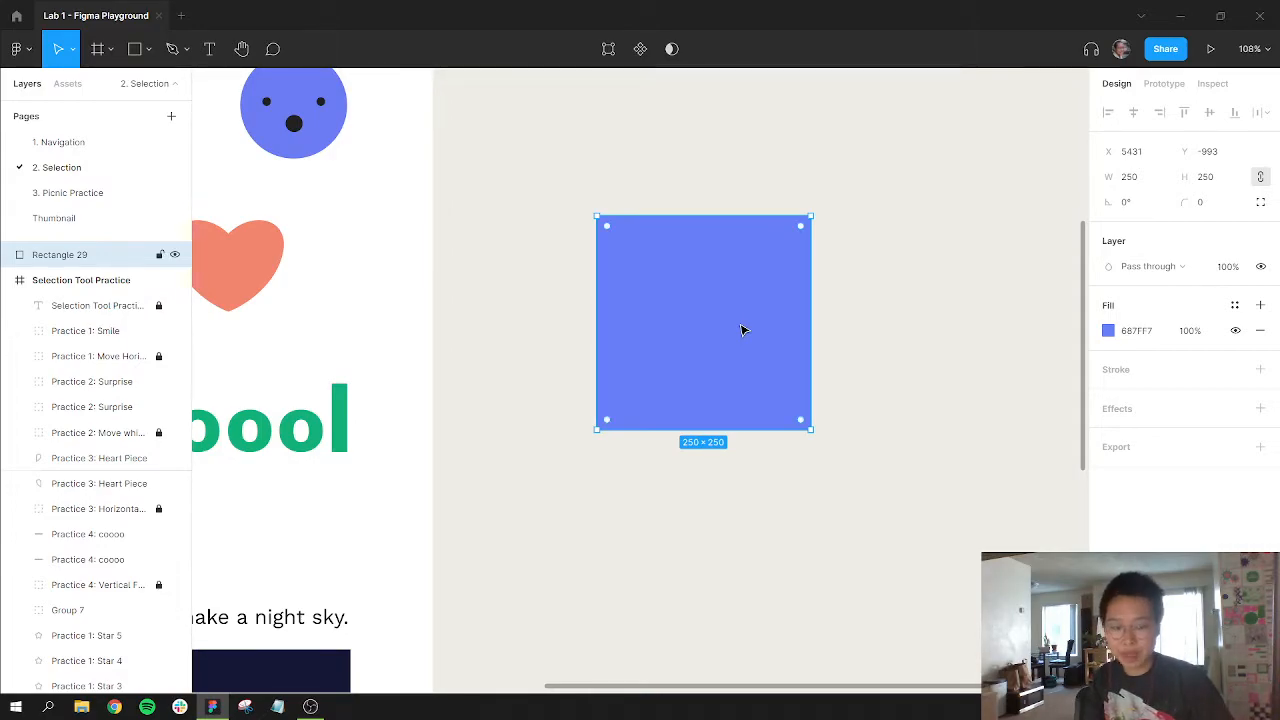
- Widen the blue square in 1 px increments to a width of 274, keeping its height at 250
{"action": "key", "text": "ctrl+Right"}
{"action": "key", "text": "ctrl+Right"}
{"action": "key", "text": "ctrl+Right"}
{"action": "key", "text": "ctrl+Right"}
{"action": "key", "text": "ctrl+Right"}
{"action": "key", "text": "ctrl+Right"}
{"action": "key", "text": "ctrl+Right"}
{"action": "key", "text": "ctrl+Right"}
{"action": "key", "text": "ctrl+Right"}
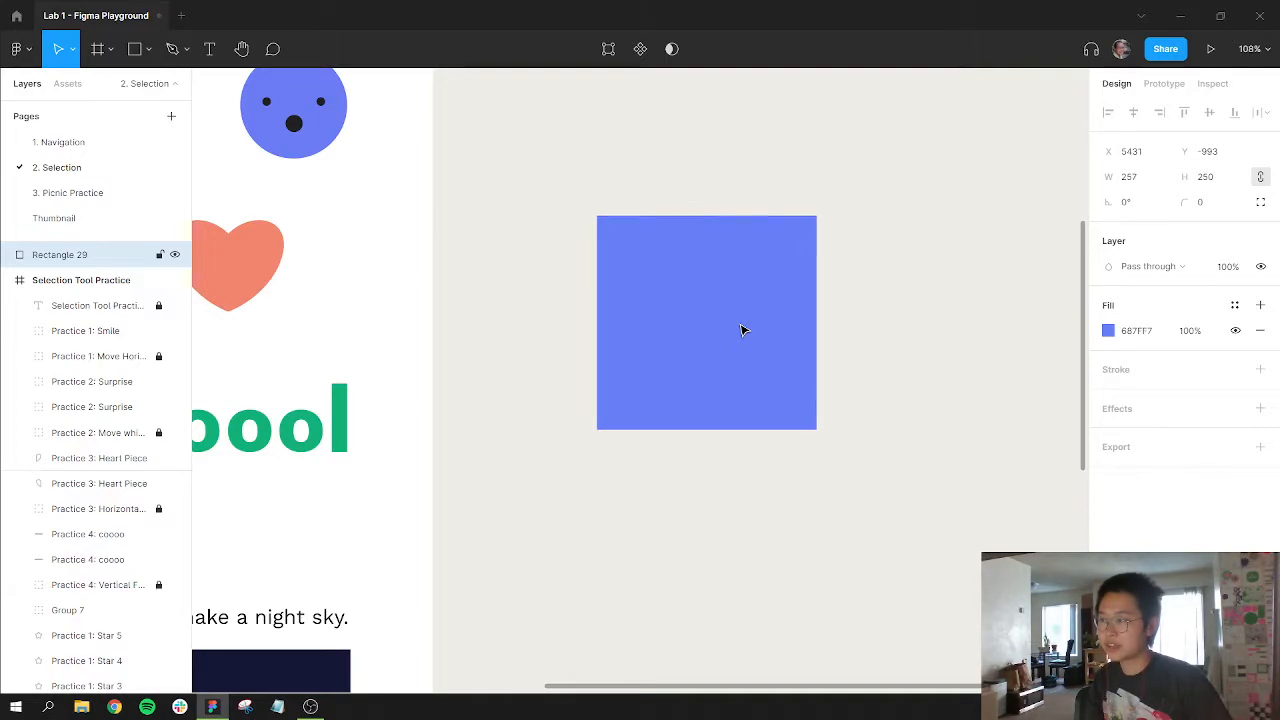
{"action": "key", "text": "ctrl+Right"}
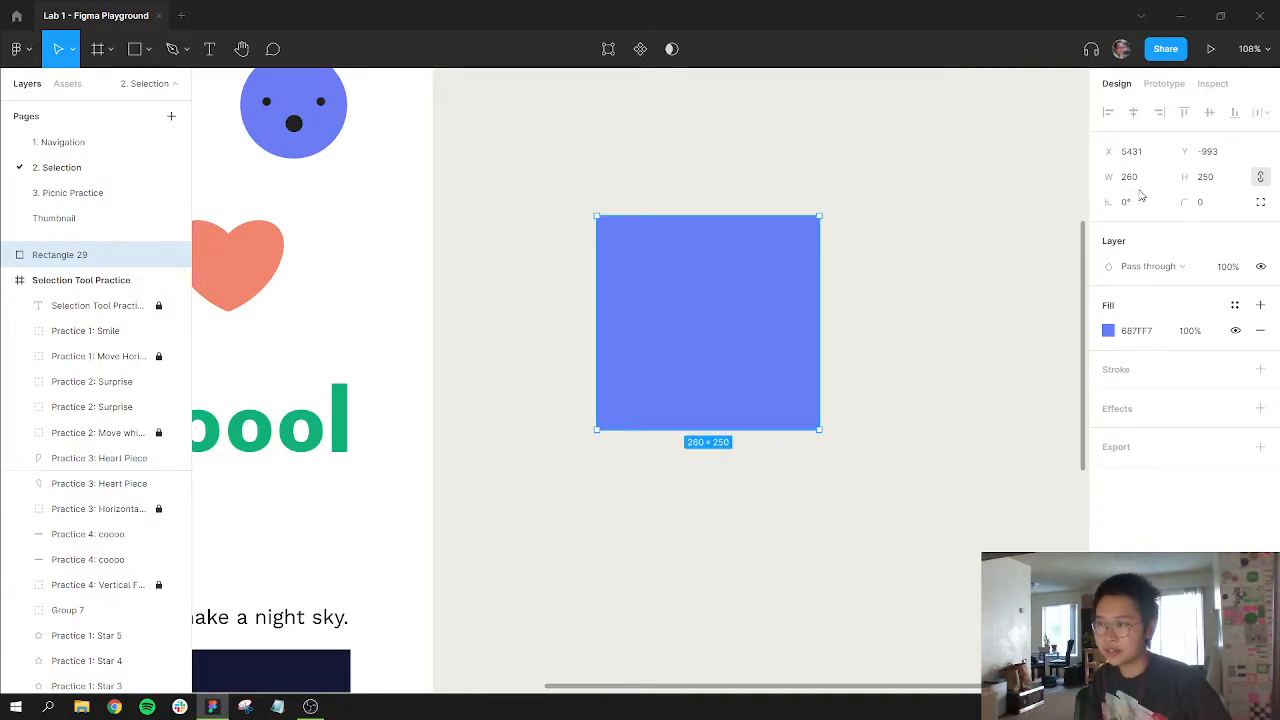
{"action": "key", "text": "ctrl+Right"}
{"action": "key", "text": "ctrl+Right"}
{"action": "key", "text": "ctrl+Right"}
{"action": "key", "text": "ctrl+Right"}
{"action": "key", "text": "ctrl+Right"}
{"action": "key", "text": "ctrl+Right"}
{"action": "key", "text": "ctrl+Right"}
{"action": "key", "text": "ctrl+Right"}
{"action": "key", "text": "ctrl+Right"}
{"action": "key", "text": "ctrl+Right"}
{"action": "key", "text": "ctrl+Right"}
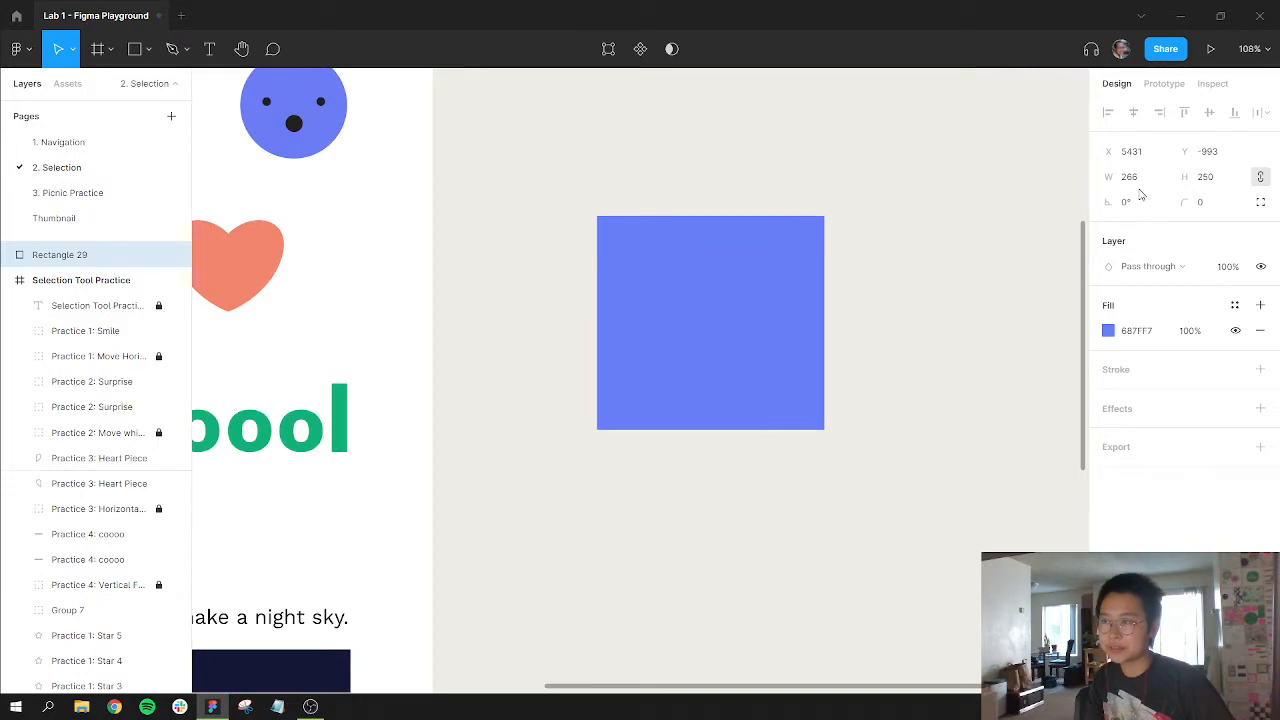
{"action": "key", "text": "ctrl+Right"}
{"action": "key", "text": "ctrl+Right"}
{"action": "key", "text": "ctrl+Right"}
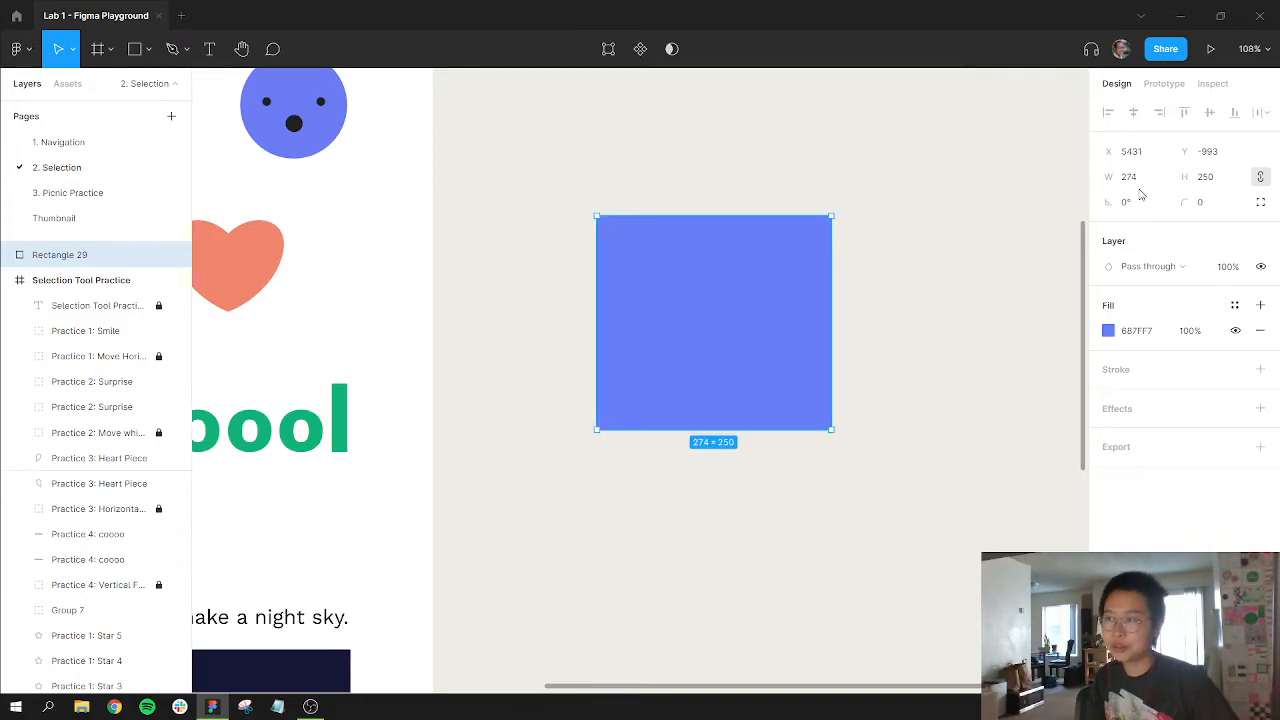
- Widen the blue rectangle in 10 px increments to a width of 324
{"action": "key", "text": "ctrl+shift+Right"}
{"action": "key", "text": "ctrl+shift+Right"}
{"action": "key", "text": "ctrl+shift+Right"}
{"action": "key", "text": "ctrl+shift+Right"}
{"action": "key", "text": "ctrl+shift+Right"}
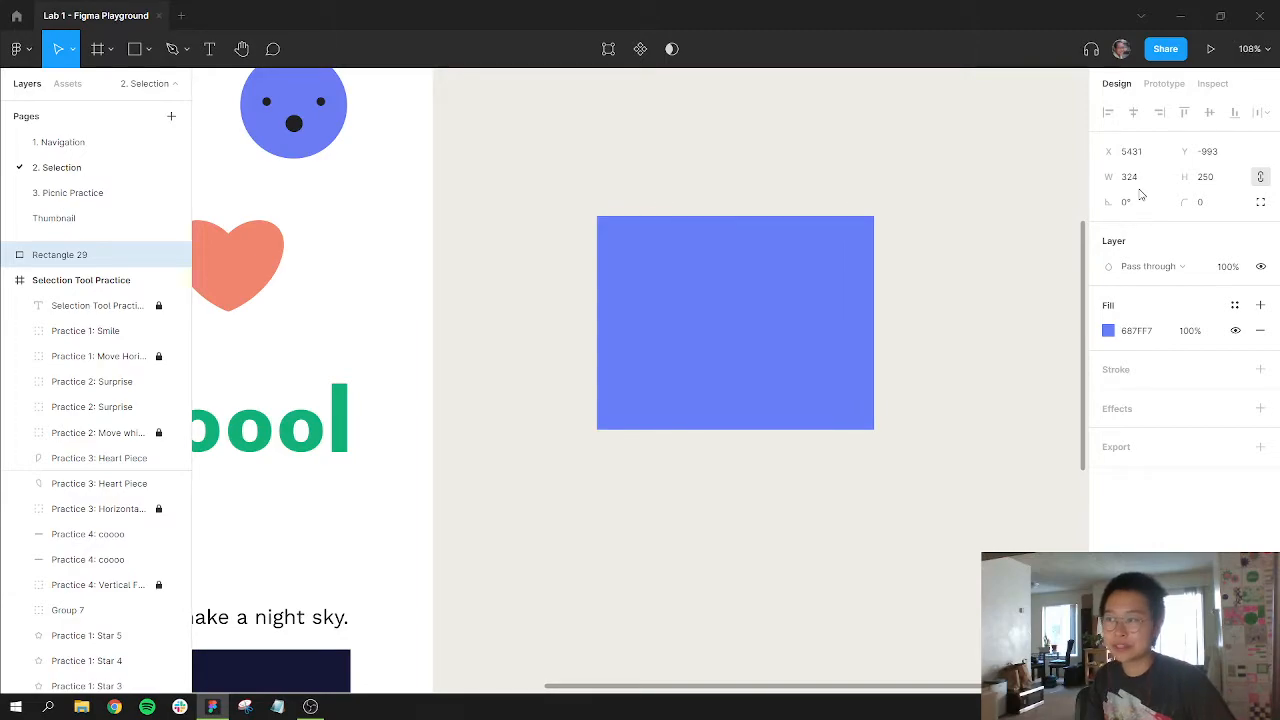
- Narrow the blue rectangle in 10 px increments to a width of 224, and widen it back to 244
{"action": "key", "text": "ctrl+shift+Left"}
{"action": "key", "text": "ctrl+shift+Left"}
{"action": "key", "text": "ctrl+shift+Left"}
{"action": "key", "text": "ctrl+shift+Left"}
{"action": "key", "text": "ctrl+shift+Left"}
{"action": "key", "text": "ctrl+shift+Left"}
{"action": "key", "text": "ctrl+shift+Left"}
{"action": "key", "text": "ctrl+shift+Left"}
{"action": "key", "text": "ctrl+shift+Left"}
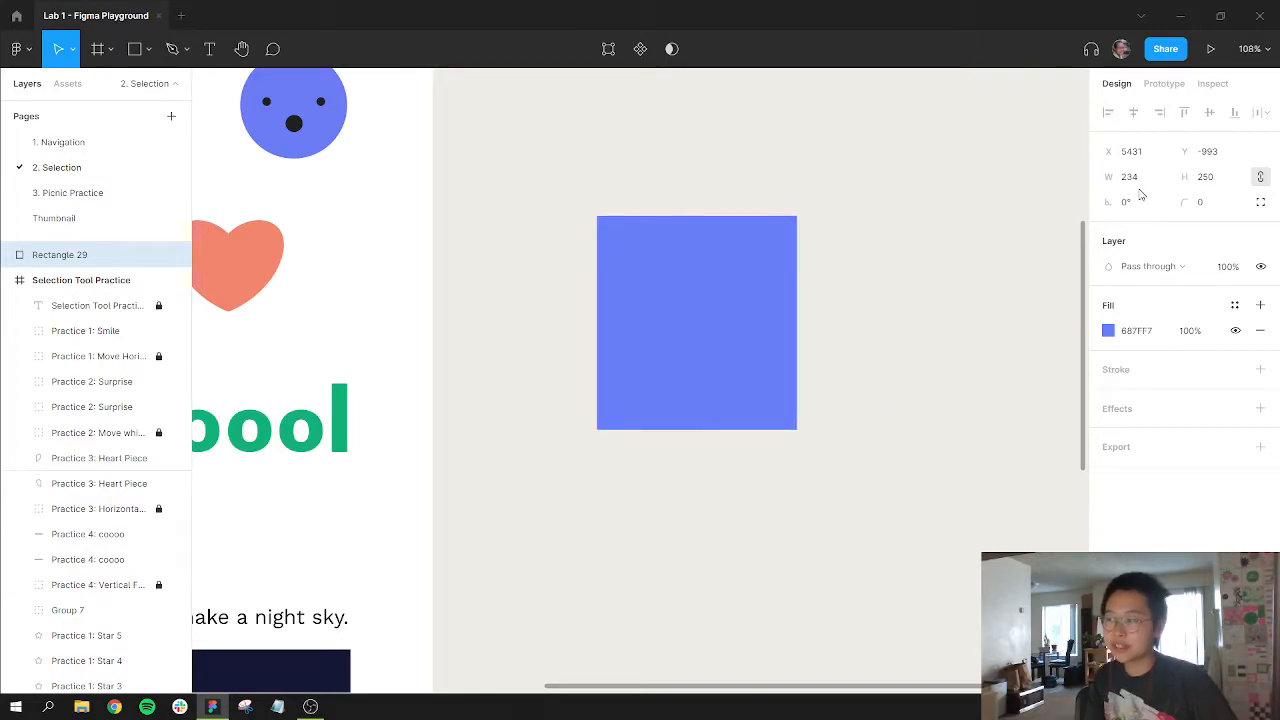
{"action": "key", "text": "ctrl+shift+Left"}
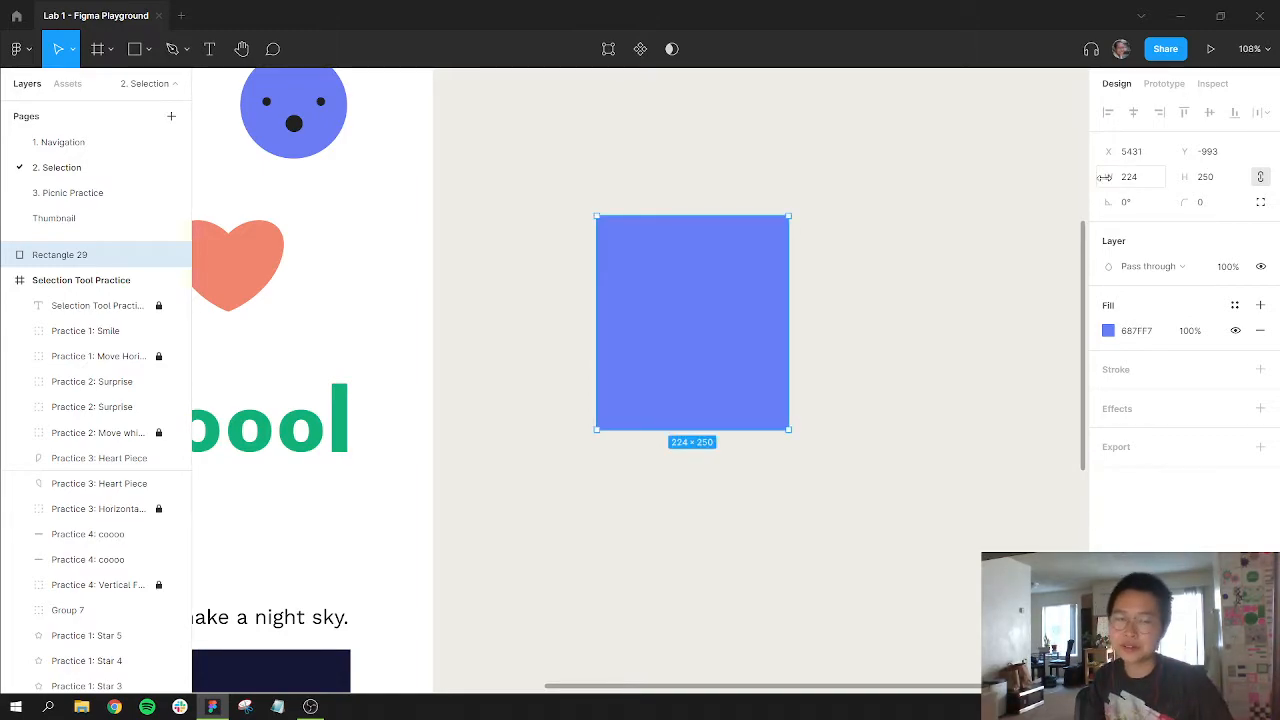
{"action": "key", "text": "ctrl+shift+Right"}
{"action": "key", "text": "ctrl+shift+Right"}
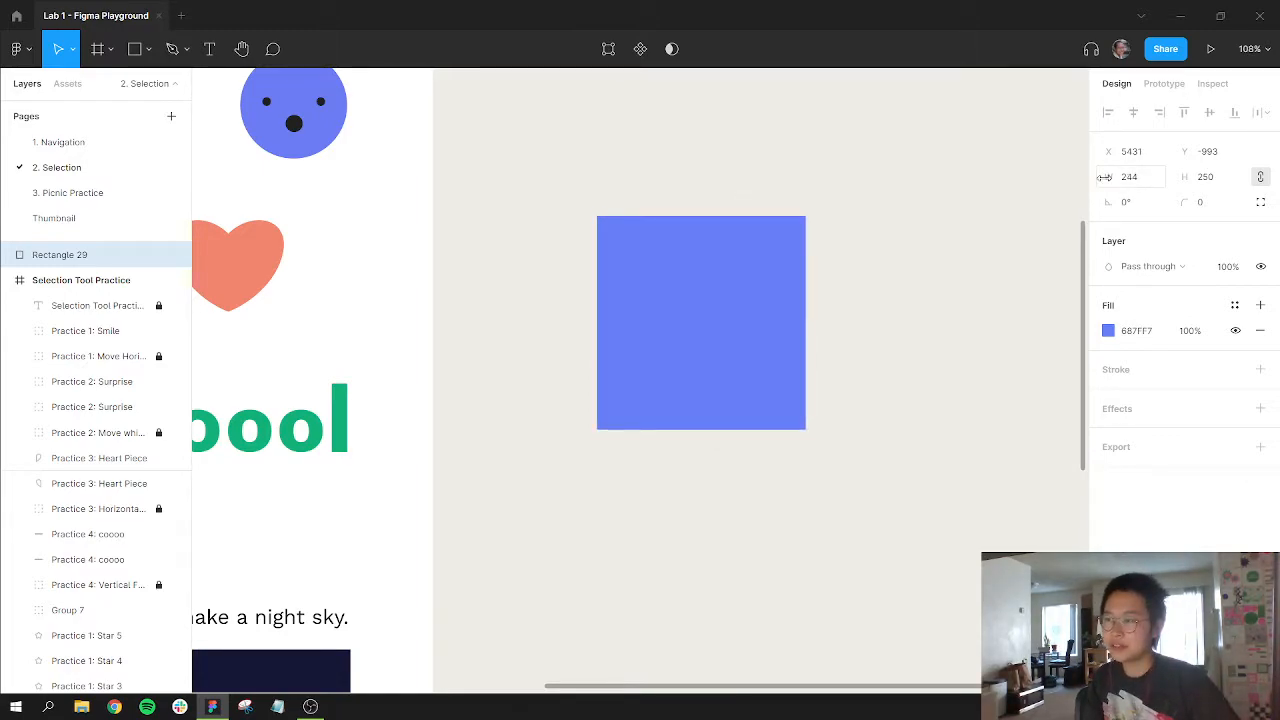
- Stretch the blue rectangle downward in 10 px increments to a height of at least 340
{"action": "key", "text": "ctrl+shift+Down"}
{"action": "key", "text": "ctrl+shift+Down"}
{"action": "key", "text": "ctrl+shift+Down"}
{"action": "key", "text": "ctrl+shift+Down"}
{"action": "key", "text": "ctrl+shift+Down"}
{"action": "key", "text": "ctrl+shift+Down"}
{"action": "key", "text": "ctrl+shift+Down"}
{"action": "key", "text": "ctrl+shift+Down"}
{"action": "key", "text": "ctrl+shift+Down"}
{"action": "key", "text": "ctrl+shift+Down"}
{"action": "key", "text": "ctrl+shift+Down"}
{"action": "key", "text": "ctrl+shift+Down"}
{"action": "key", "text": "ctrl+shift+Down"}
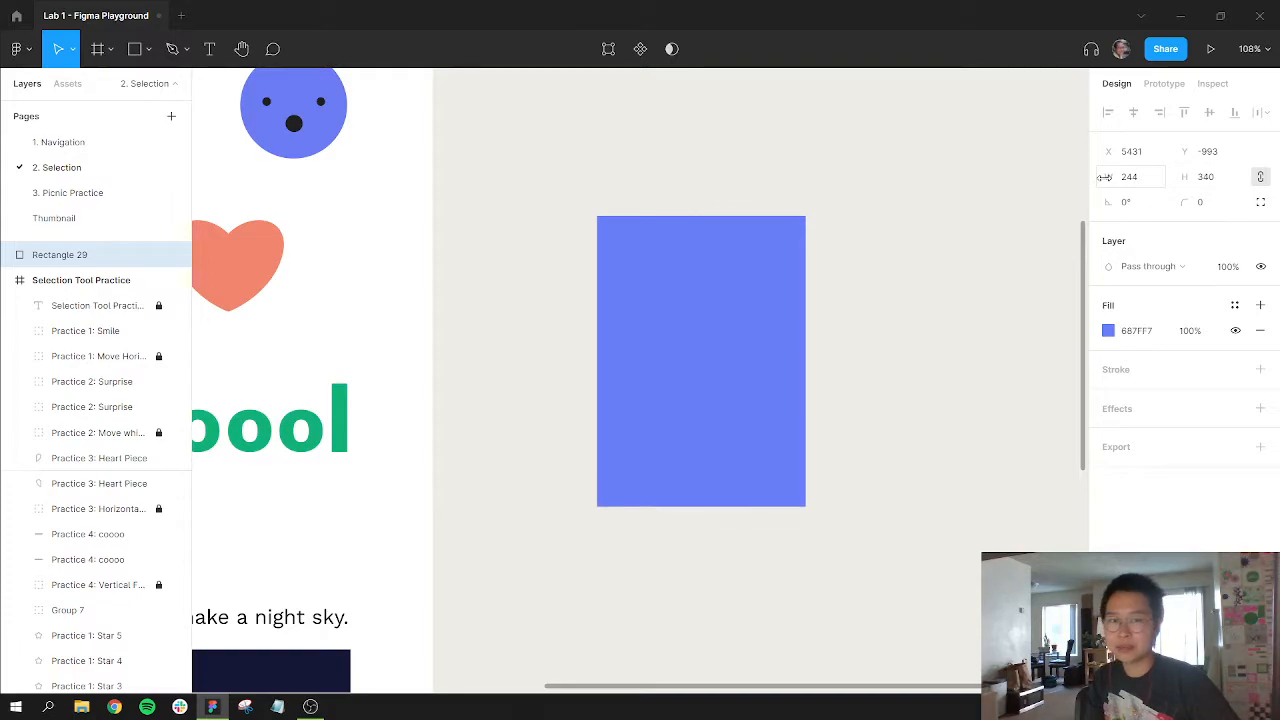
- Shorten the blue rectangle in 10 px increments to a height of 150
{"action": "key", "text": "ctrl+shift+Up"}
{"action": "key", "text": "ctrl+shift+Up"}
{"action": "key", "text": "ctrl+shift+Up"}
{"action": "key", "text": "ctrl+shift+Up"}
{"action": "key", "text": "ctrl+shift+Up"}
{"action": "key", "text": "ctrl+shift+Up"}
{"action": "key", "text": "ctrl+shift+Up"}
{"action": "key", "text": "ctrl+shift+Up"}
{"action": "key", "text": "ctrl+shift+Up"}
{"action": "key", "text": "ctrl+shift+Up"}
{"action": "key", "text": "ctrl+shift+Up"}
{"action": "key", "text": "ctrl+shift+Up"}
{"action": "key", "text": "ctrl+shift+Up"}
{"action": "key", "text": "ctrl+shift+Up"}
{"action": "key", "text": "ctrl+shift+Up"}
{"action": "key", "text": "ctrl+shift+Up"}
{"action": "key", "text": "ctrl+shift+Up"}
{"action": "key", "text": "ctrl+shift+Up"}
{"action": "key", "text": "ctrl+shift+Up"}
{"action": "key", "text": "ctrl+shift+Up"}
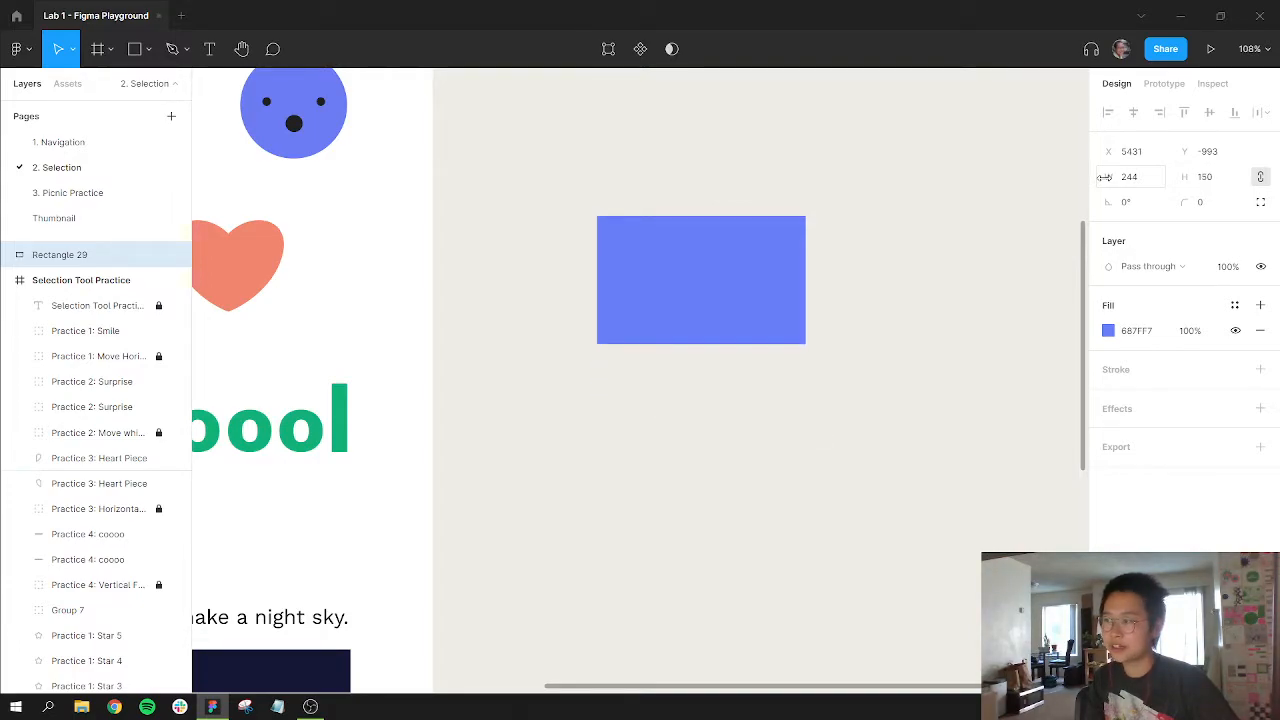
- Widen and narrow the blue rectangle in 10 px increments, ending at a width of 124
{"action": "key", "text": "ctrl+shift+Right"}
{"action": "key", "text": "ctrl+shift+Right"}
{"action": "key", "text": "ctrl+shift+Right"}
{"action": "key", "text": "ctrl+shift+Right"}
{"action": "key", "text": "ctrl+shift+Right"}
{"action": "key", "text": "ctrl+shift+Right"}
{"action": "key", "text": "ctrl+shift+Right"}
{"action": "key", "text": "ctrl+shift+Left"}
{"action": "key", "text": "ctrl+shift+Left"}
{"action": "key", "text": "ctrl+shift+Left"}
{"action": "key", "text": "ctrl+shift+Left"}
{"action": "key", "text": "ctrl+shift+Left"}
{"action": "key", "text": "ctrl+shift+Left"}
{"action": "key", "text": "ctrl+shift+Left"}
{"action": "key", "text": "ctrl+shift+Left"}
{"action": "key", "text": "ctrl+shift+Left"}
{"action": "key", "text": "ctrl+shift+Left"}
{"action": "key", "text": "ctrl+shift+Left"}
{"action": "key", "text": "ctrl+shift+Left"}
{"action": "key", "text": "ctrl+shift+Left"}
{"action": "key", "text": "ctrl+shift+Left"}
{"action": "key", "text": "ctrl+shift+Left"}
{"action": "key", "text": "ctrl+shift+Left"}
{"action": "key", "text": "ctrl+shift+Left"}
{"action": "key", "text": "ctrl+shift+Left"}
{"action": "key", "text": "ctrl+shift+Left"}
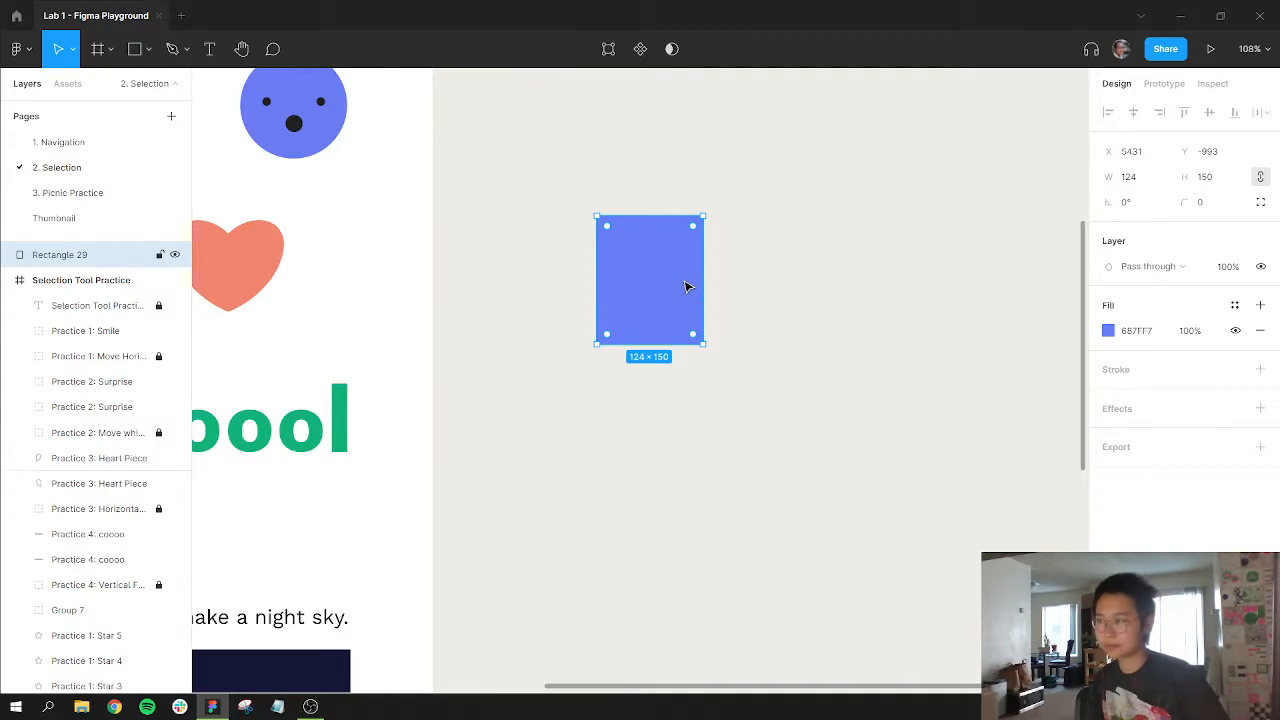
- Delete the blue rectangle from the canvas and fit the Selection Tool Practice frame in view
{"action": "key", "text": "Delete"}
{"action": "key", "text": "shift+1"}
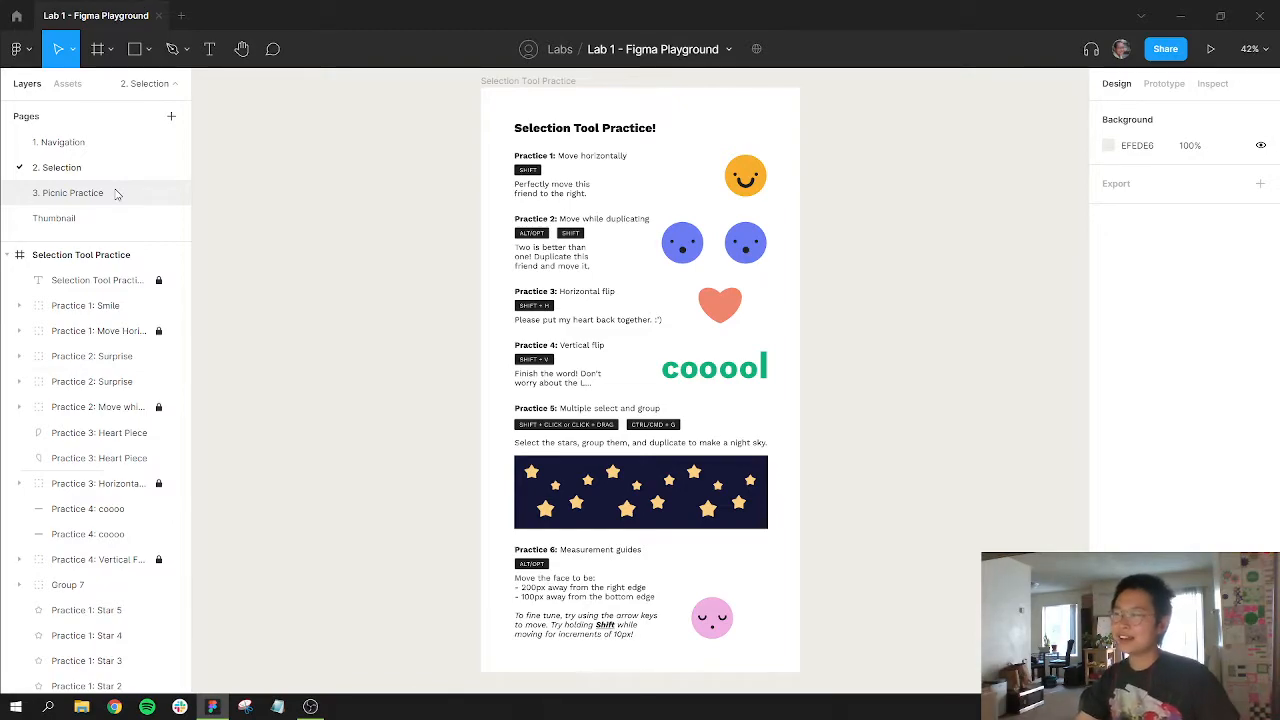
- Open the 3. Picnic Practice page and look over its Instructions, Picnic and Foods frames
{"action": "left_click", "coordinate": [115, 193]}
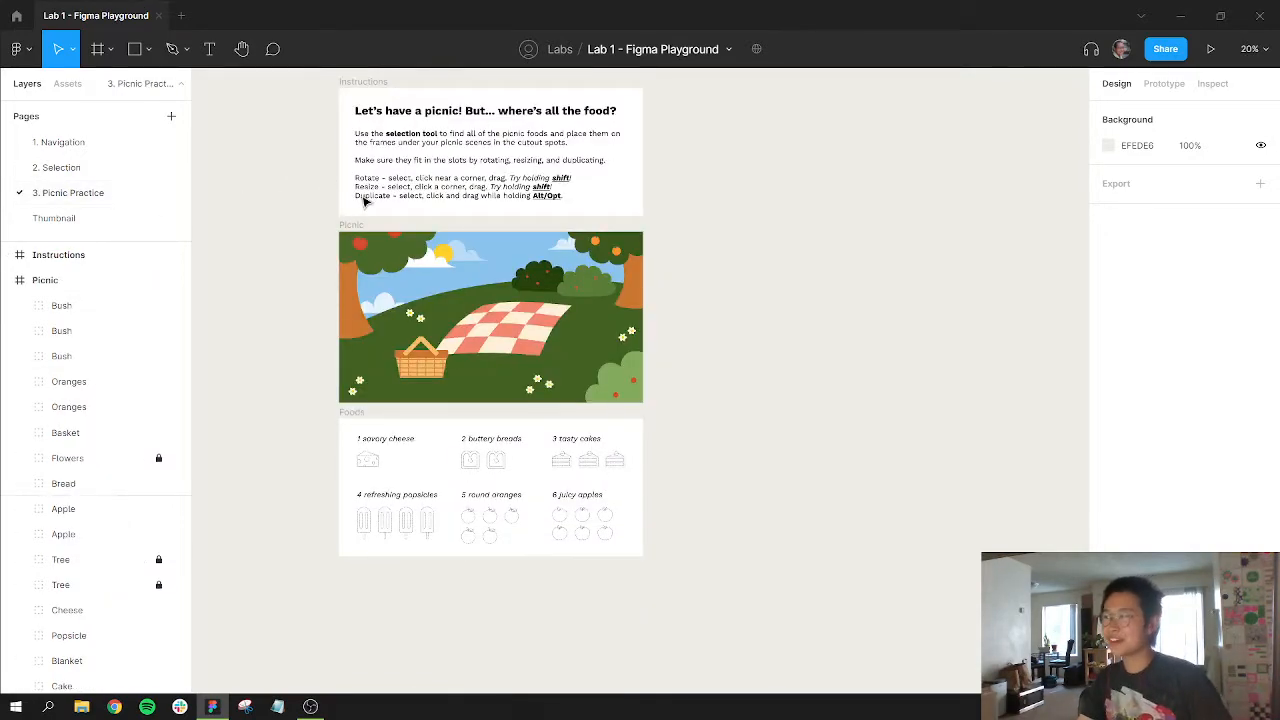
{"action": "key", "text": "shift+1"}
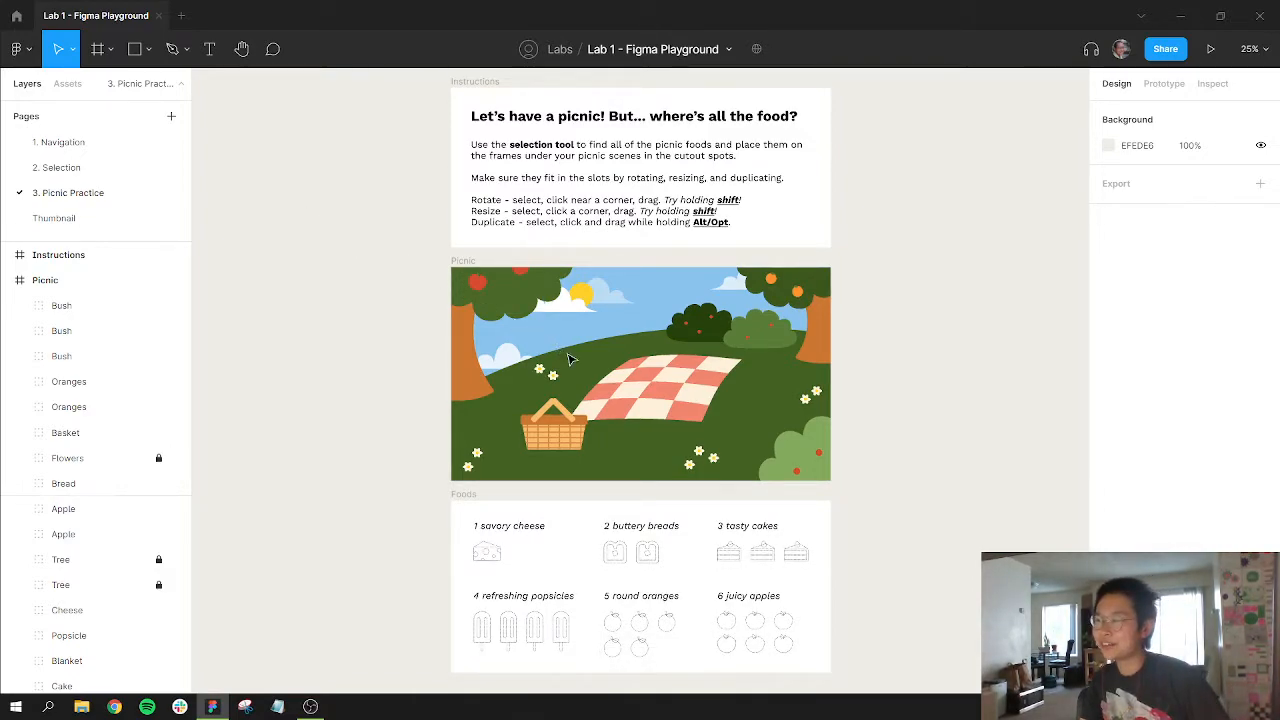
{"action": "scroll", "coordinate": [700, 460], "scroll_direction": "down", "scroll_amount": 3}
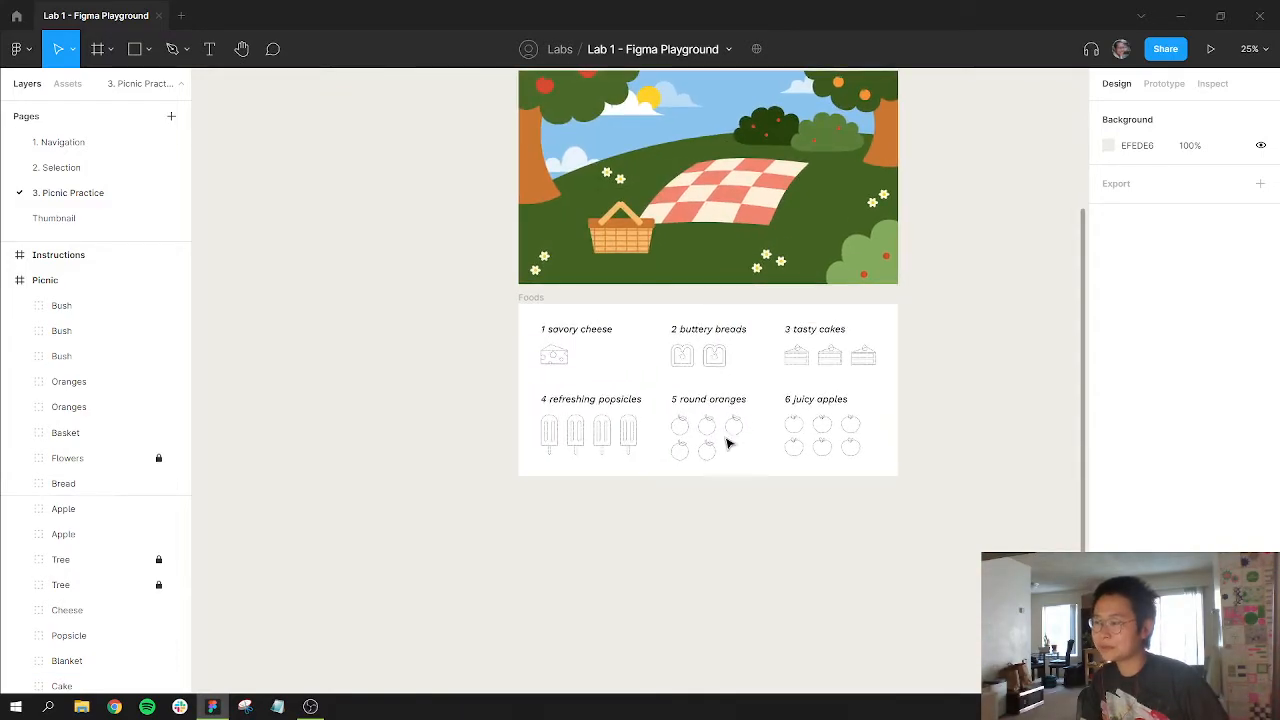
{"action": "scroll", "coordinate": [728, 444], "scroll_direction": "up", "scroll_amount": 2}
{"action": "scroll", "coordinate": [728, 444], "scroll_direction": "up", "scroll_amount": 2}
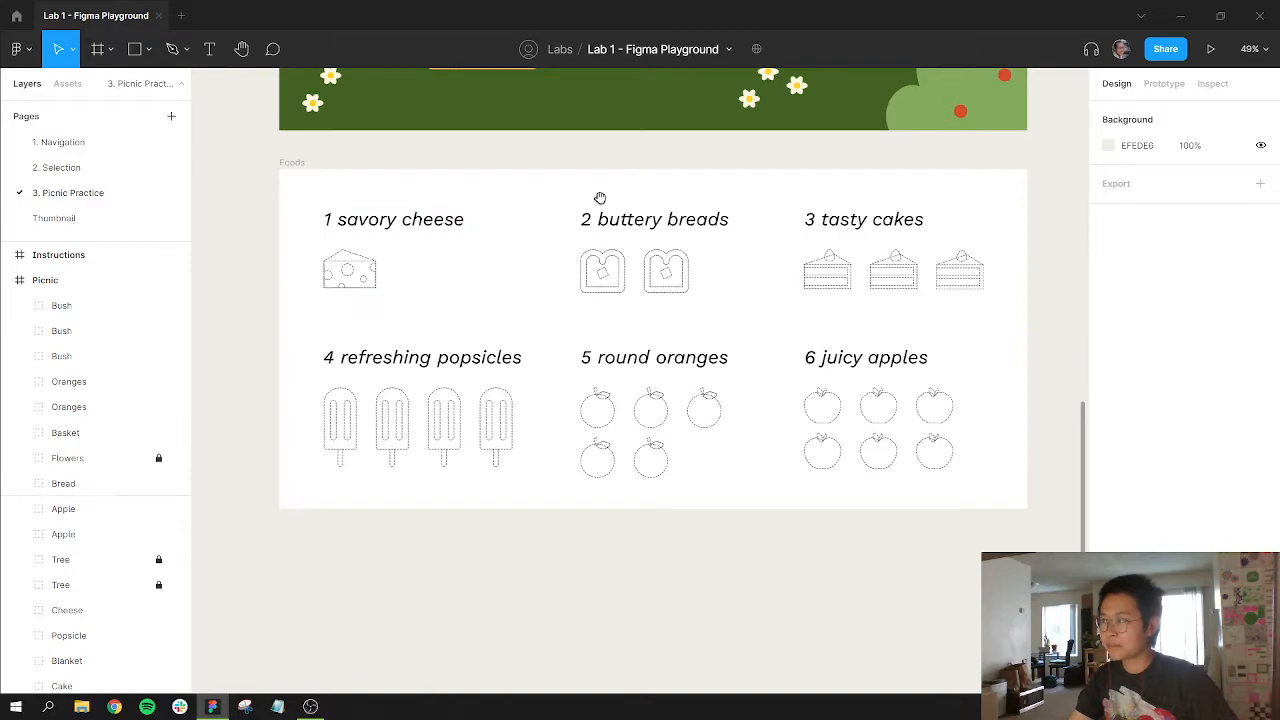
{"action": "scroll", "coordinate": [620, 366], "scroll_direction": "up", "scroll_amount": 3}
{"action": "scroll", "coordinate": [628, 375], "scroll_direction": "down", "scroll_amount": 4}
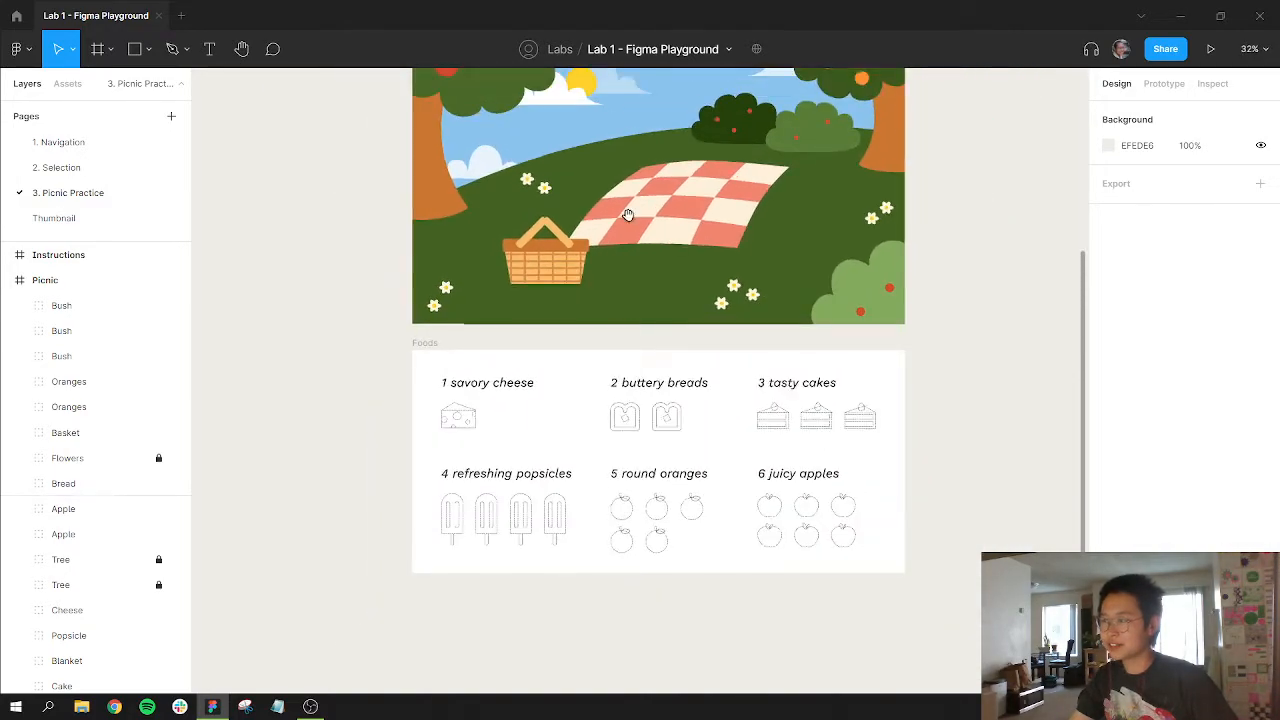
{"action": "left_click", "coordinate": [490, 136]}
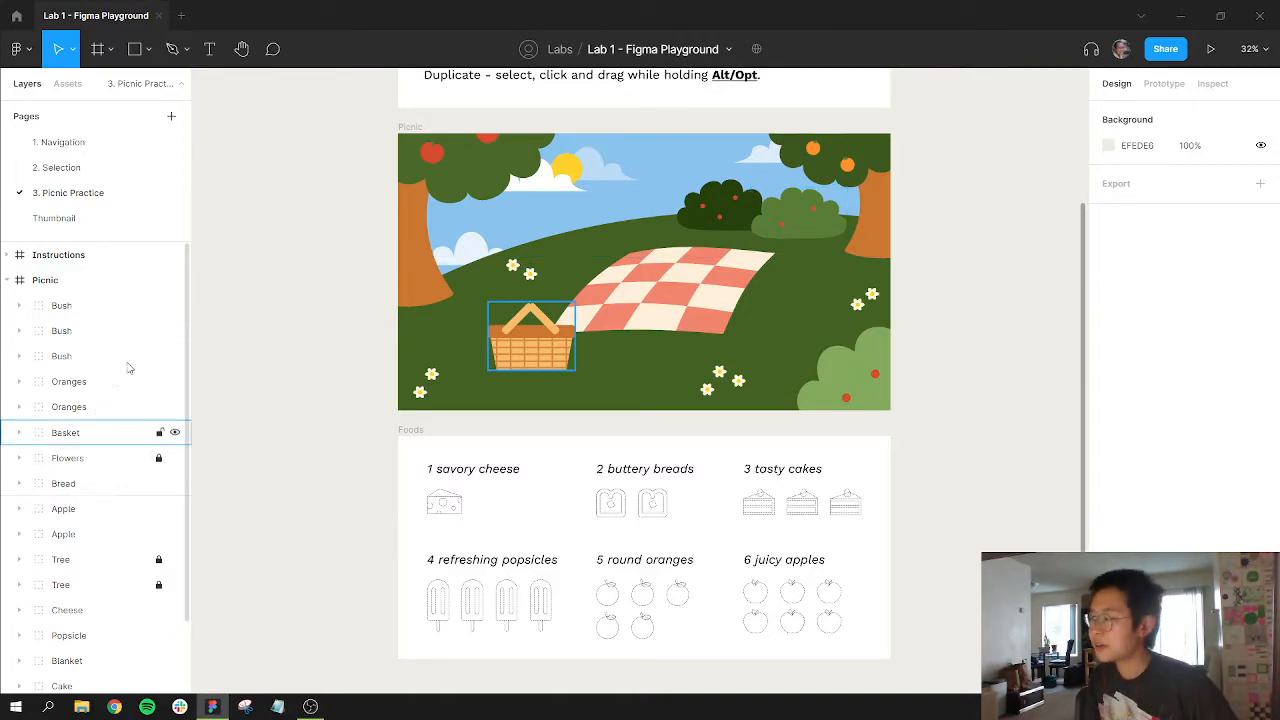
{"action": "left_click", "coordinate": [157, 460]}
{"action": "left_click", "coordinate": [536, 318]}
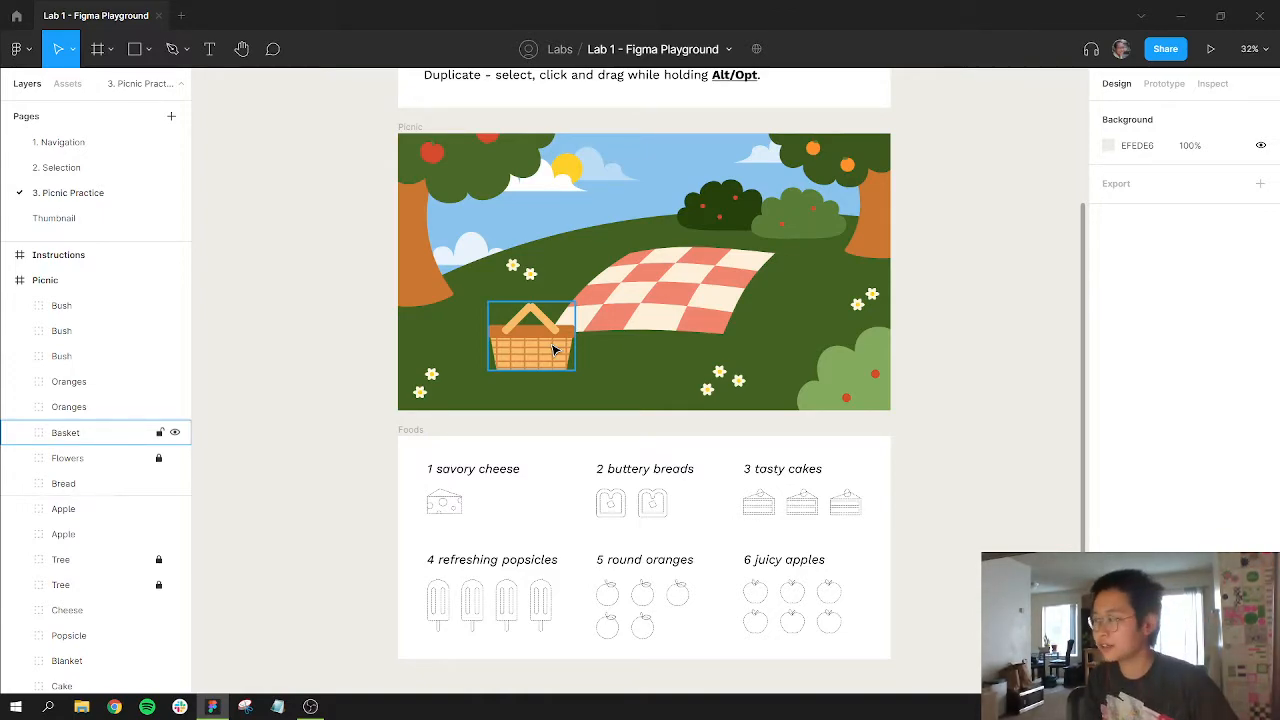
{"action": "left_click", "coordinate": [380, 268]}
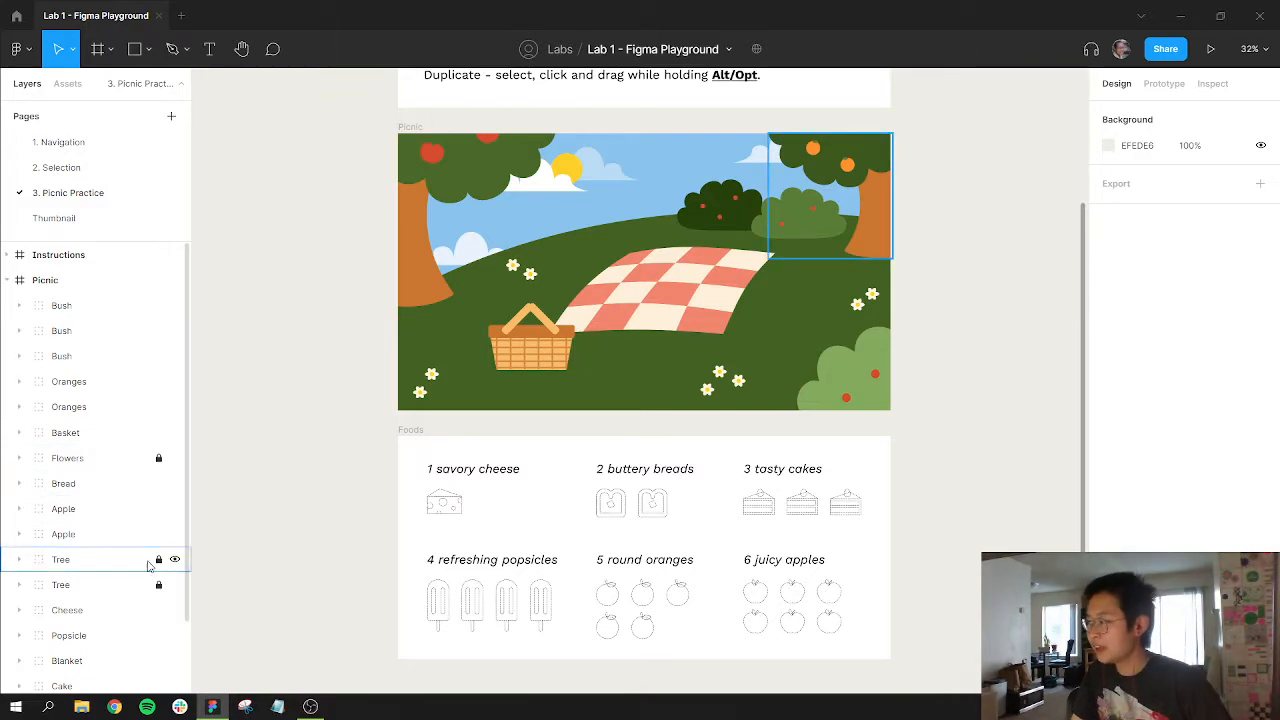
- Unlock the Tree layer holding the orange tree and move the tree about 40 px left in the Picnic scene
{"action": "left_click", "coordinate": [110, 559]}
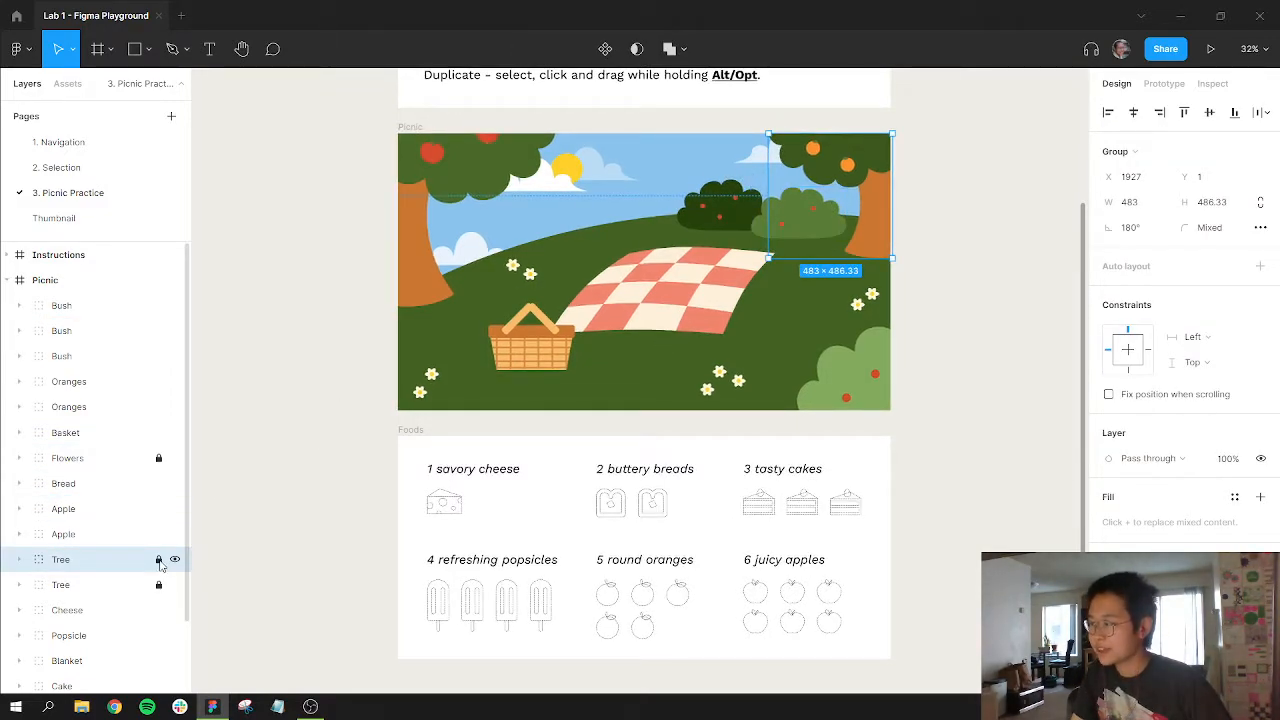
{"action": "left_click", "coordinate": [159, 561]}
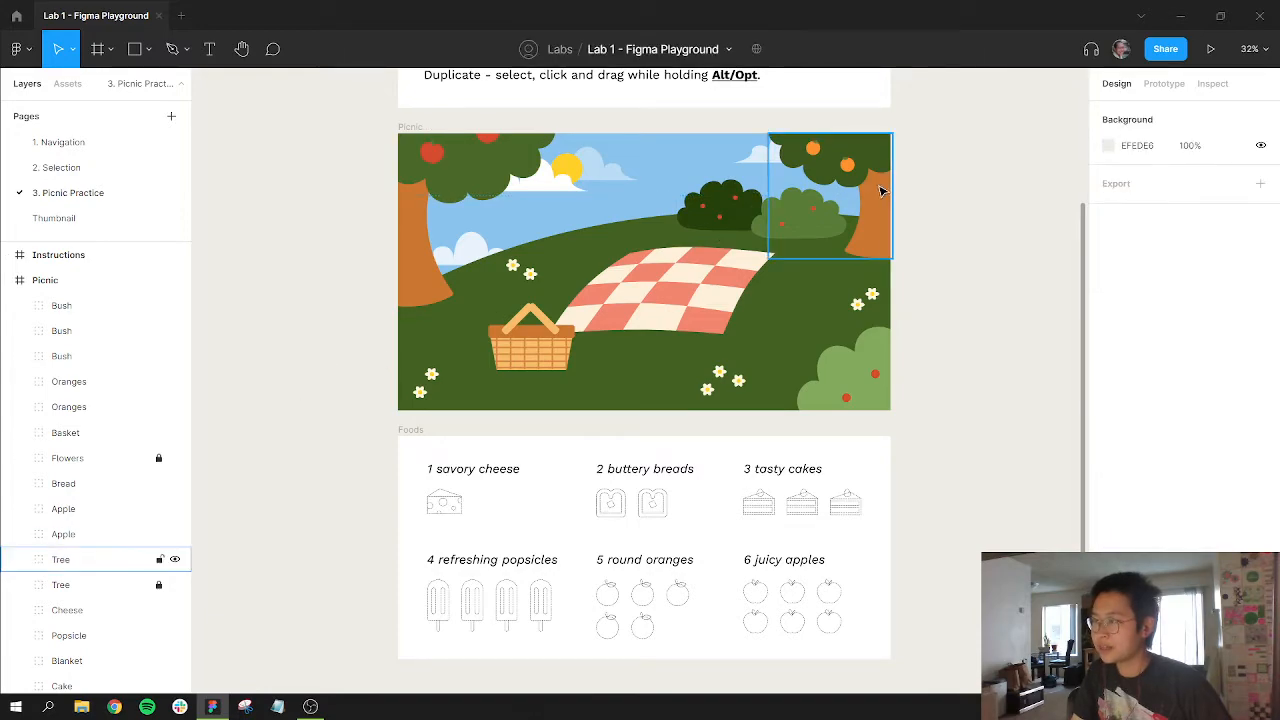
{"action": "left_click", "coordinate": [850, 208]}
{"action": "left_click_drag", "start_coordinate": [840, 213], "coordinate": [880, 192]}
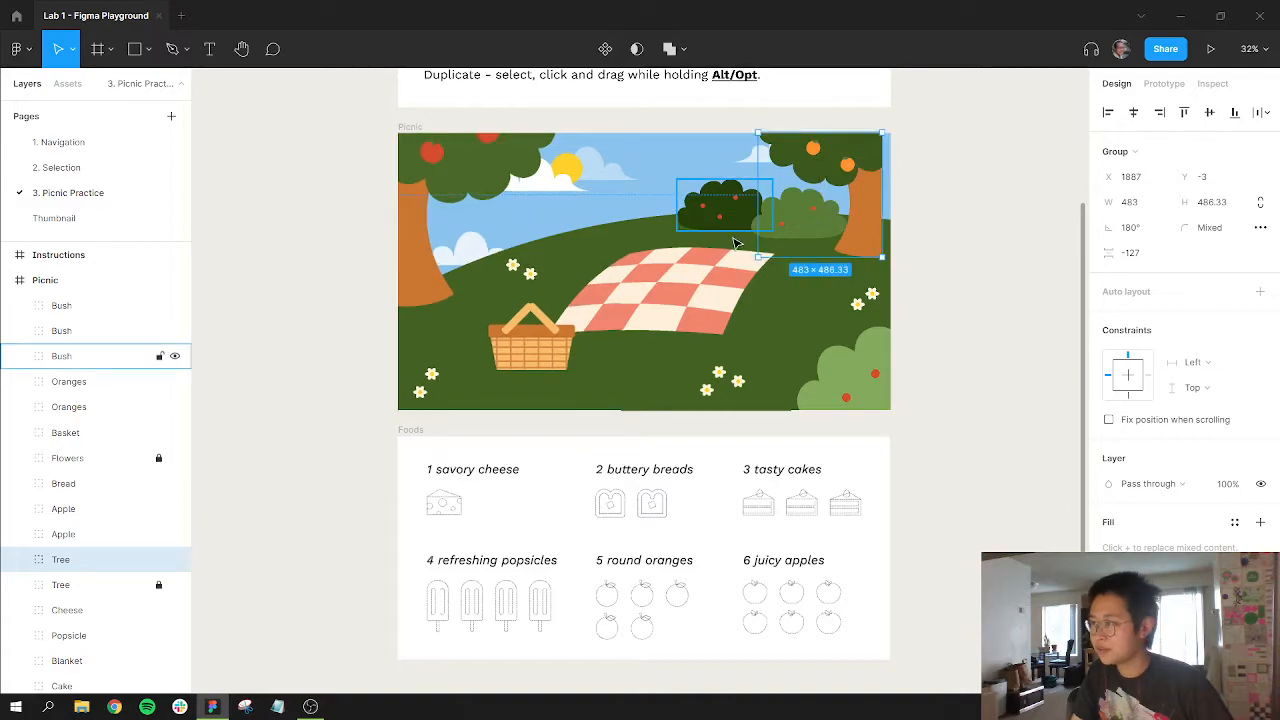
- Undo the orange tree's move and lock its Tree layer against selection on the canvas
{"action": "left_click", "coordinate": [285, 479]}
{"action": "left_click", "coordinate": [66, 565]}
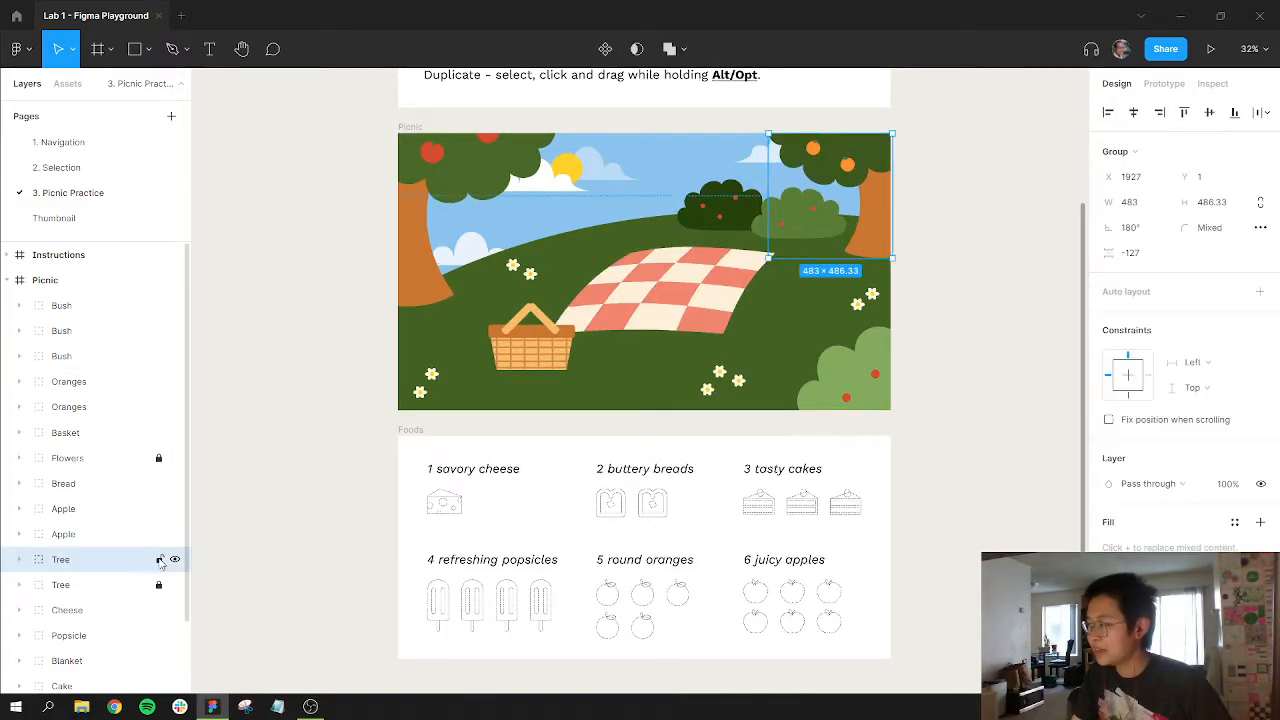
{"action": "left_click", "coordinate": [160, 561]}
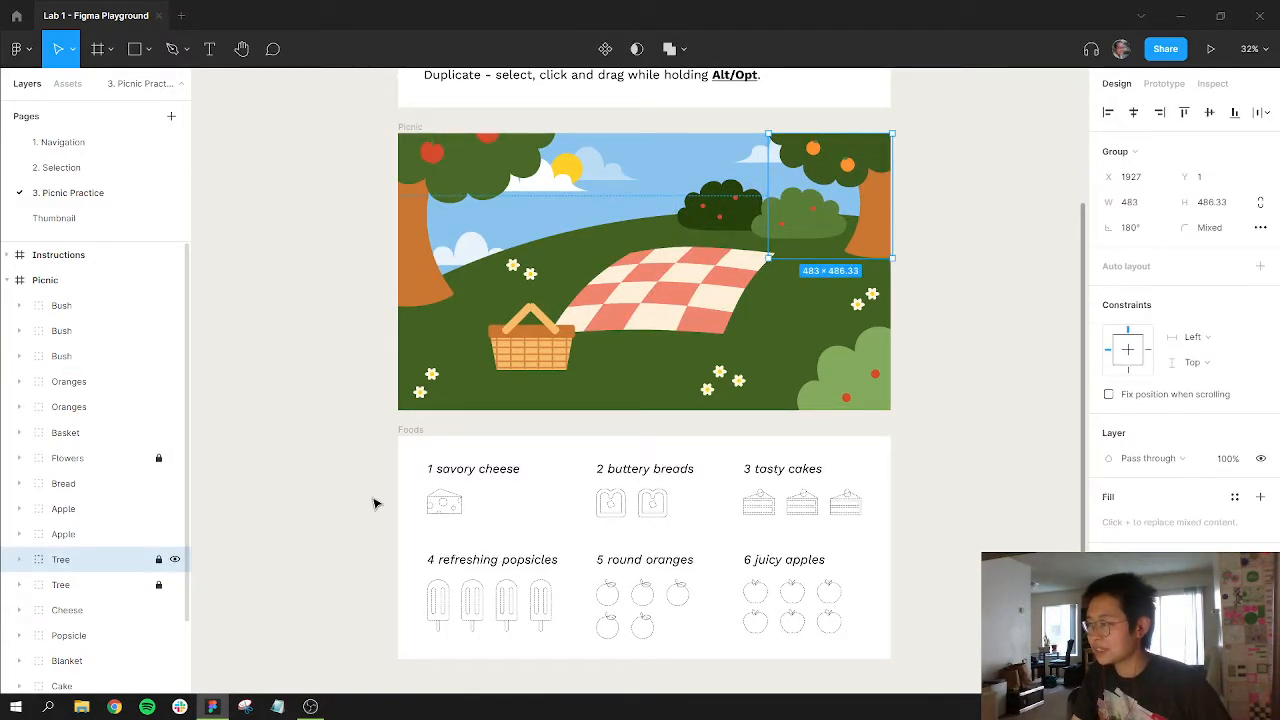
{"action": "left_click", "coordinate": [930, 216]}
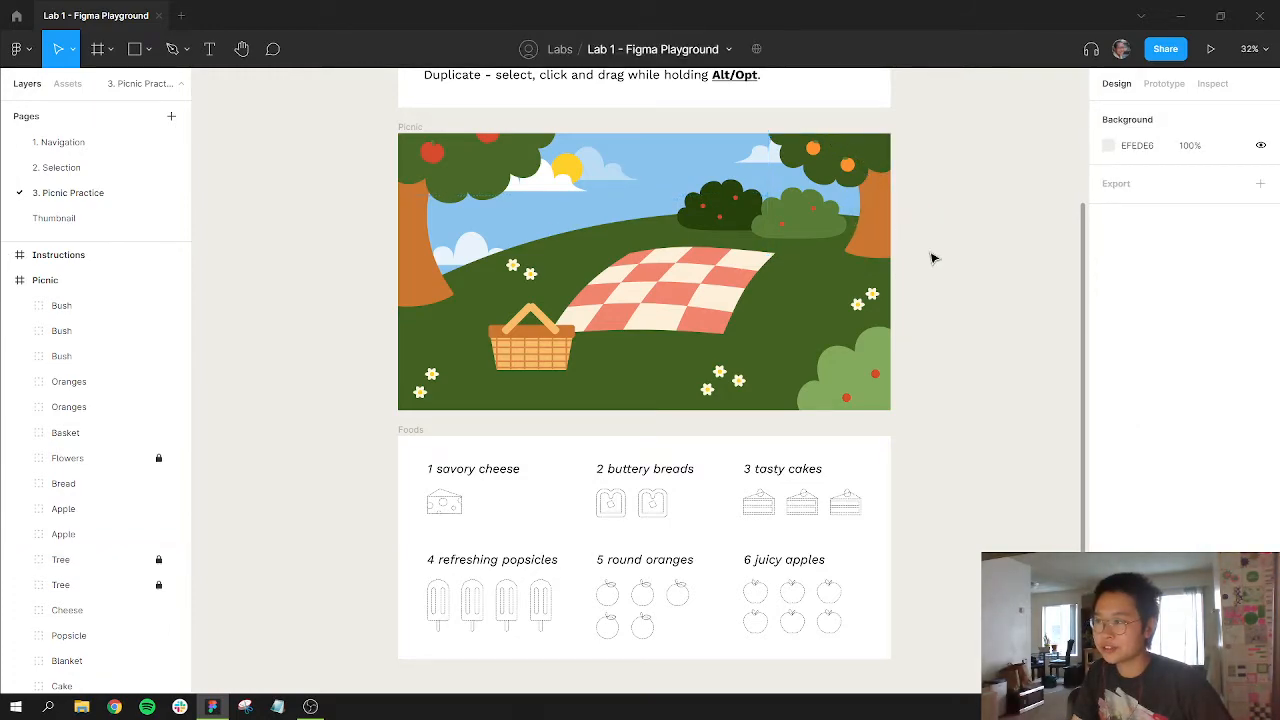
{"action": "left_click_drag", "start_coordinate": [929, 251], "coordinate": [867, 190]}
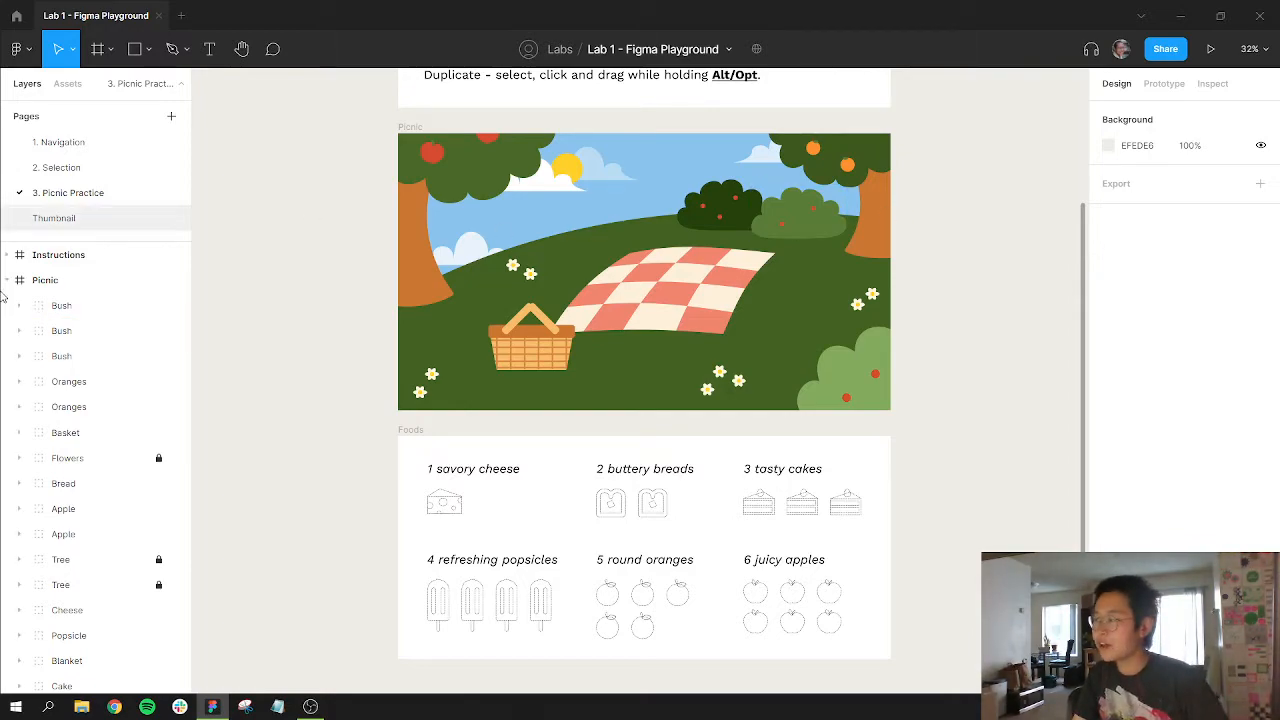
- Select the Picnic layers from the first Bush through the last Apple, lock them together and unlock them again
{"action": "left_click", "coordinate": [86, 305]}
{"action": "left_click", "coordinate": [100, 533], "text": "shift"}
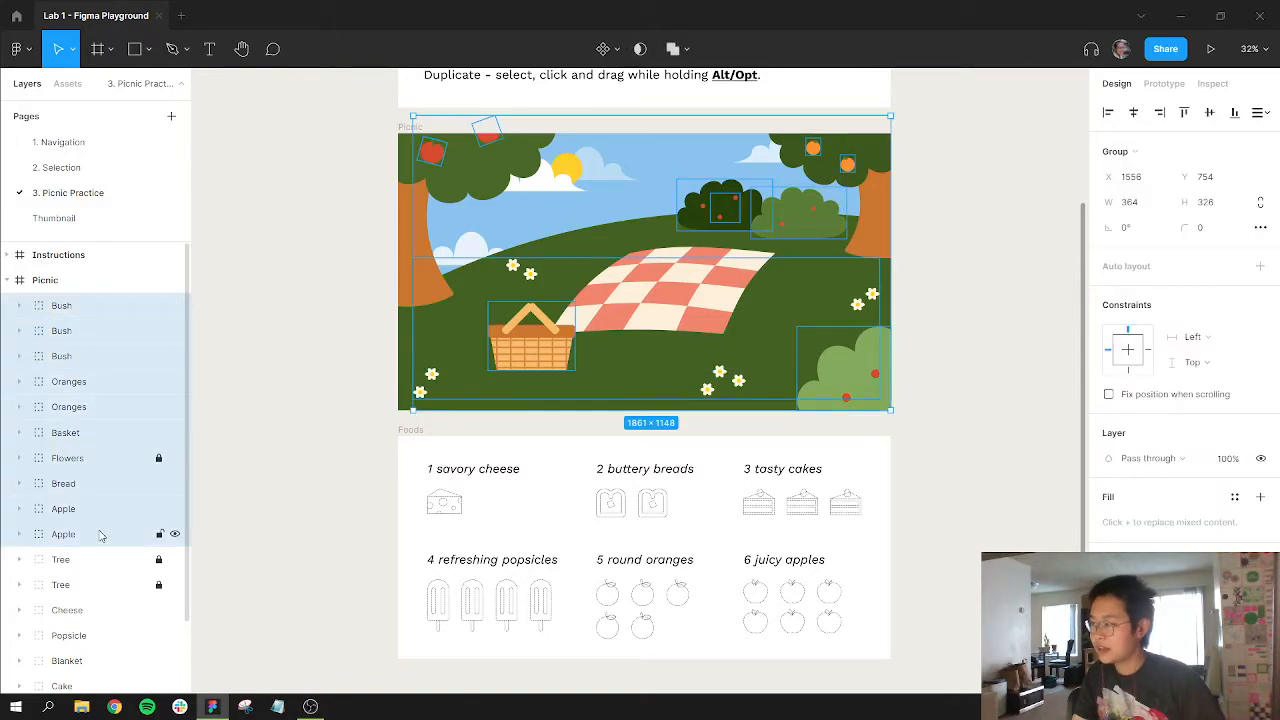
{"action": "left_click", "coordinate": [157, 406]}
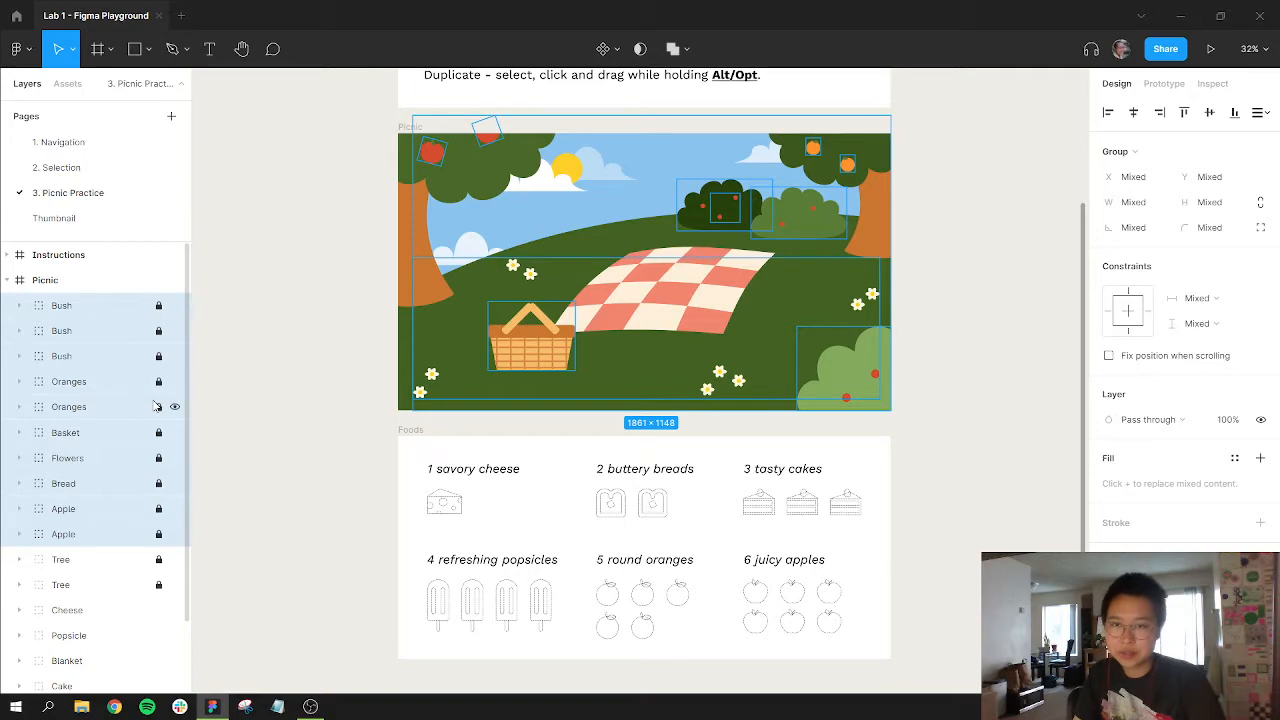
{"action": "left_click", "coordinate": [157, 406]}
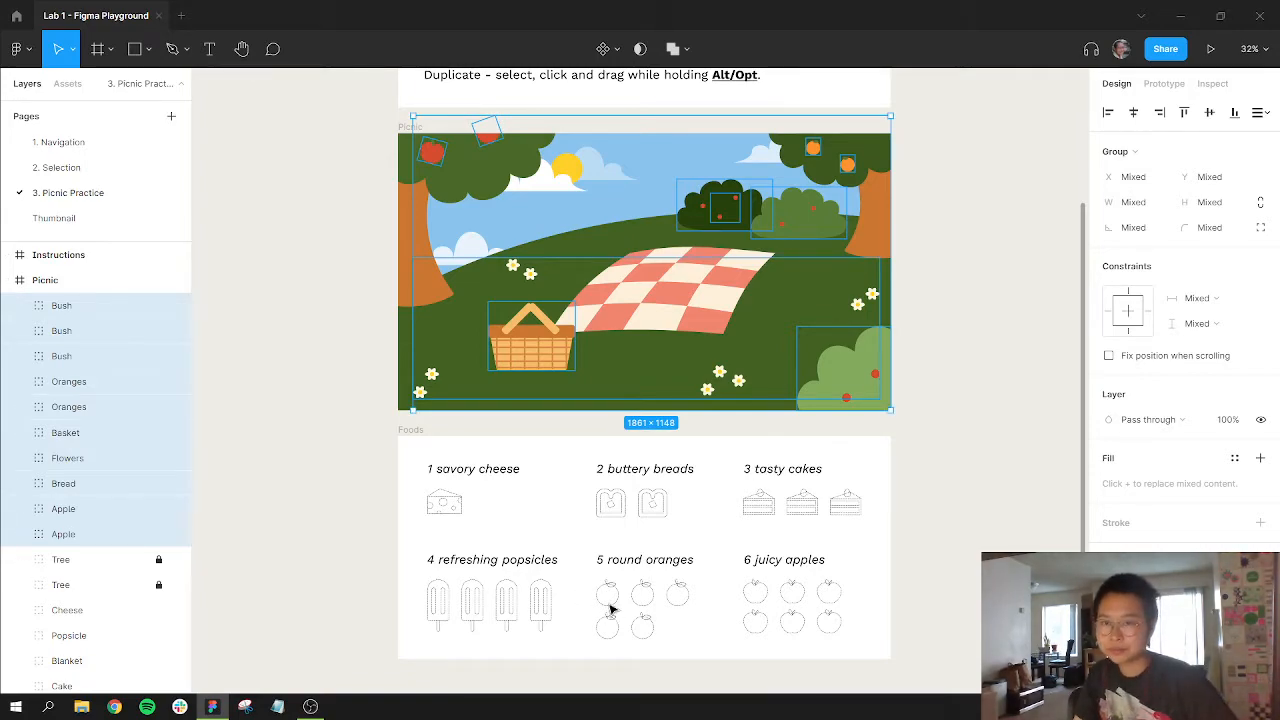
- Lock the Flowers layer in the Picnic frame and clear the layer selection
{"action": "left_click", "coordinate": [158, 457]}
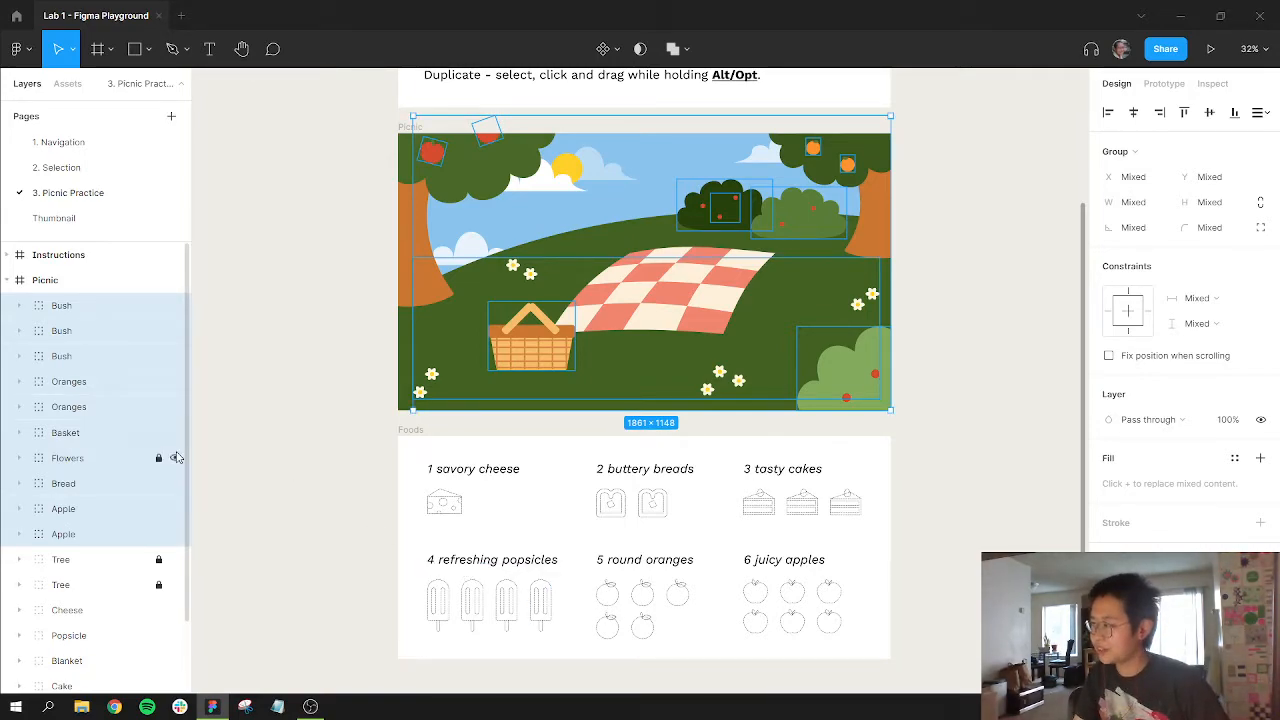
{"action": "left_click", "coordinate": [257, 444]}
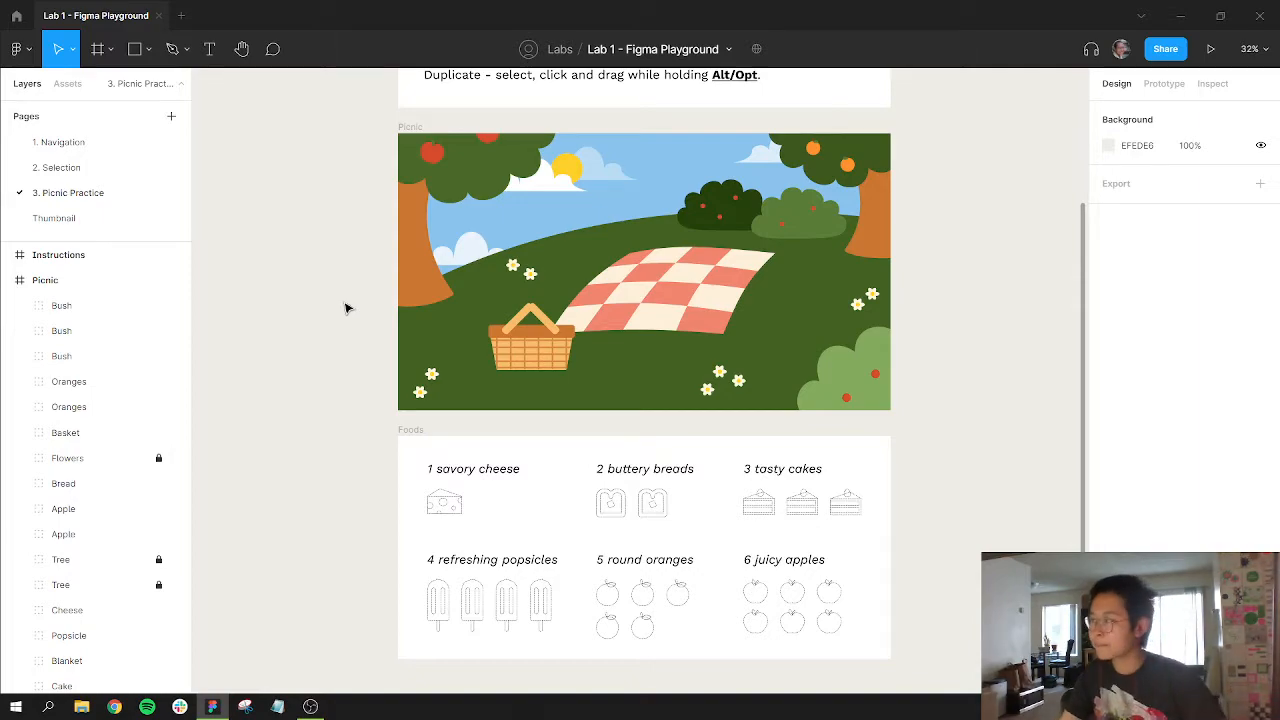
- Move both apples from the Picnic scene's tree onto the first column of outlines under 6 juicy apples
{"action": "left_click", "coordinate": [442, 155]}
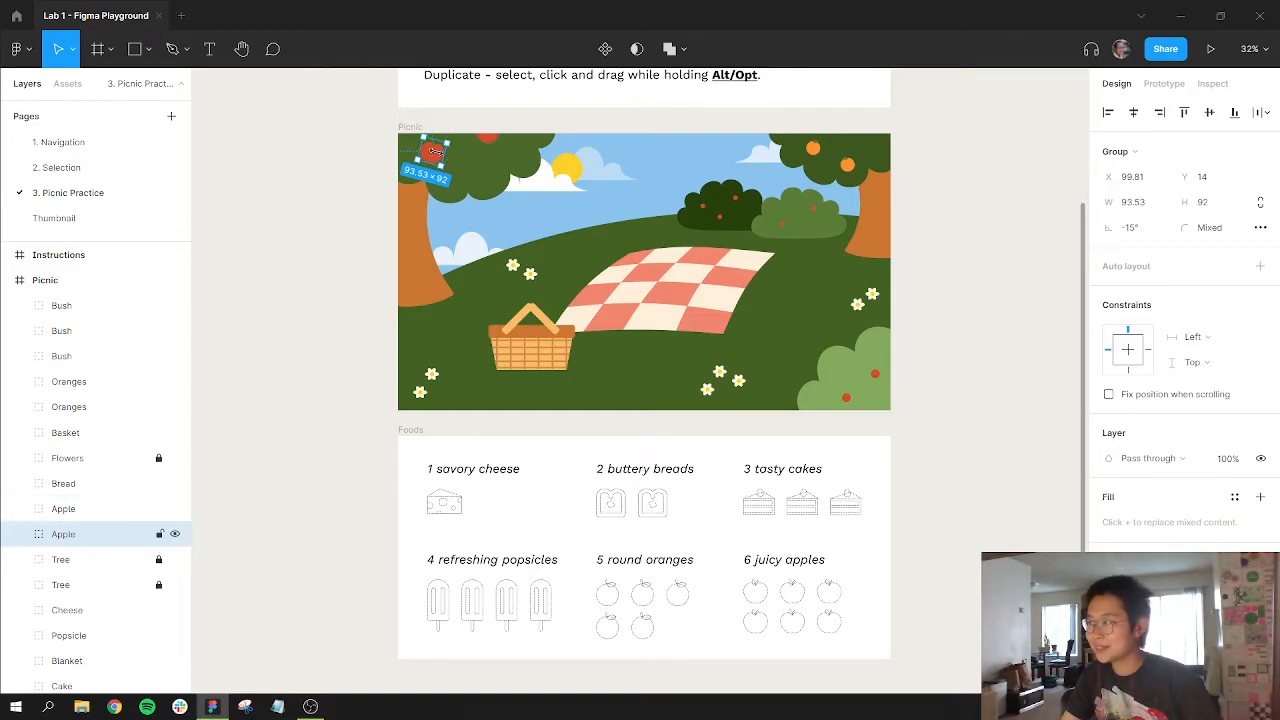
{"action": "left_click_drag", "start_coordinate": [432, 152], "coordinate": [757, 596]}
{"action": "left_click_drag", "start_coordinate": [489, 137], "coordinate": [756, 622]}
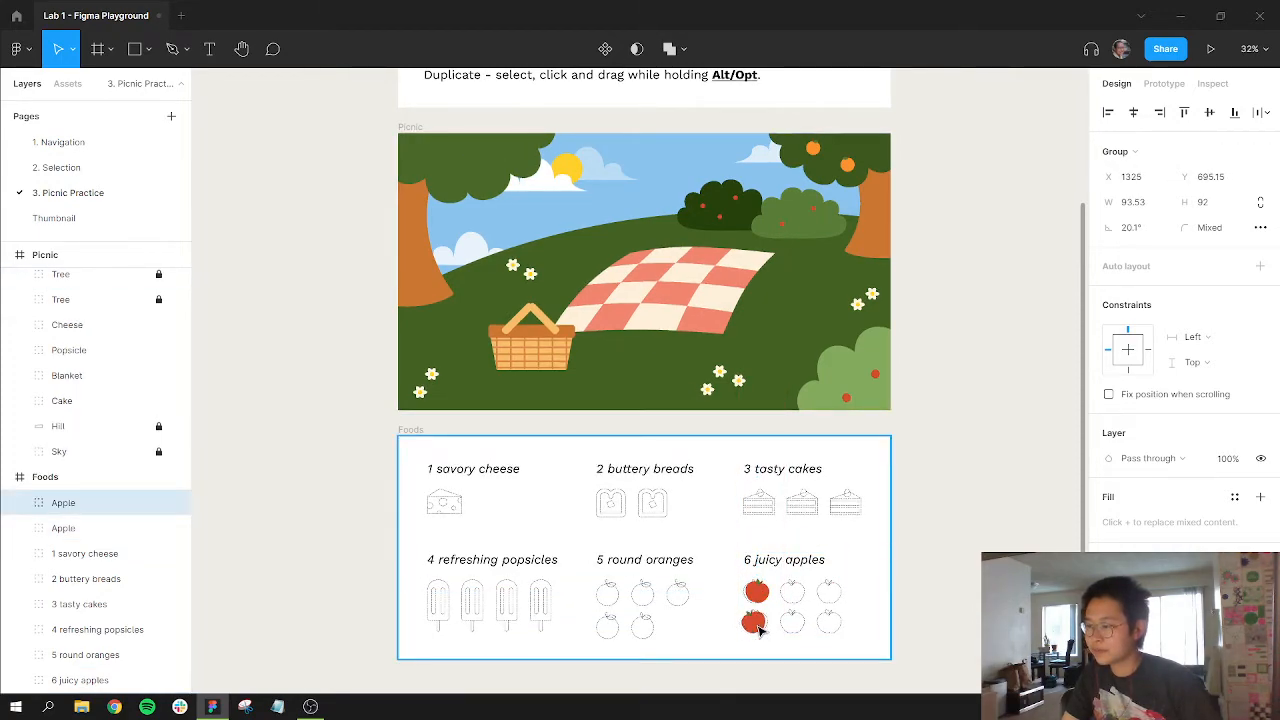
- Rotate the upper apple upright to 0° and fit it over the first dashed apple outline
{"action": "scroll", "coordinate": [752, 376], "scroll_direction": "down", "scroll_amount": 3}
{"action": "scroll", "coordinate": [729, 390], "scroll_direction": "up", "scroll_amount": 3}
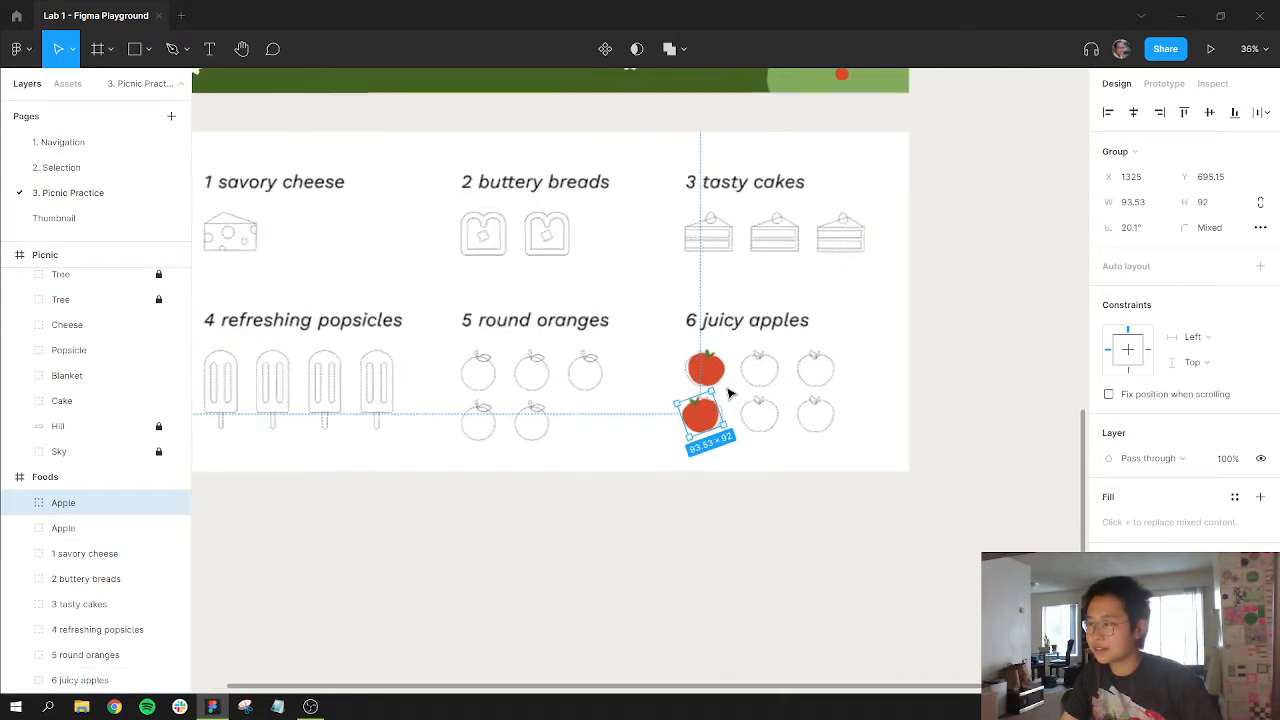
{"action": "scroll", "coordinate": [727, 386], "scroll_direction": "up", "scroll_amount": 5}
{"action": "left_click", "coordinate": [690, 358]}
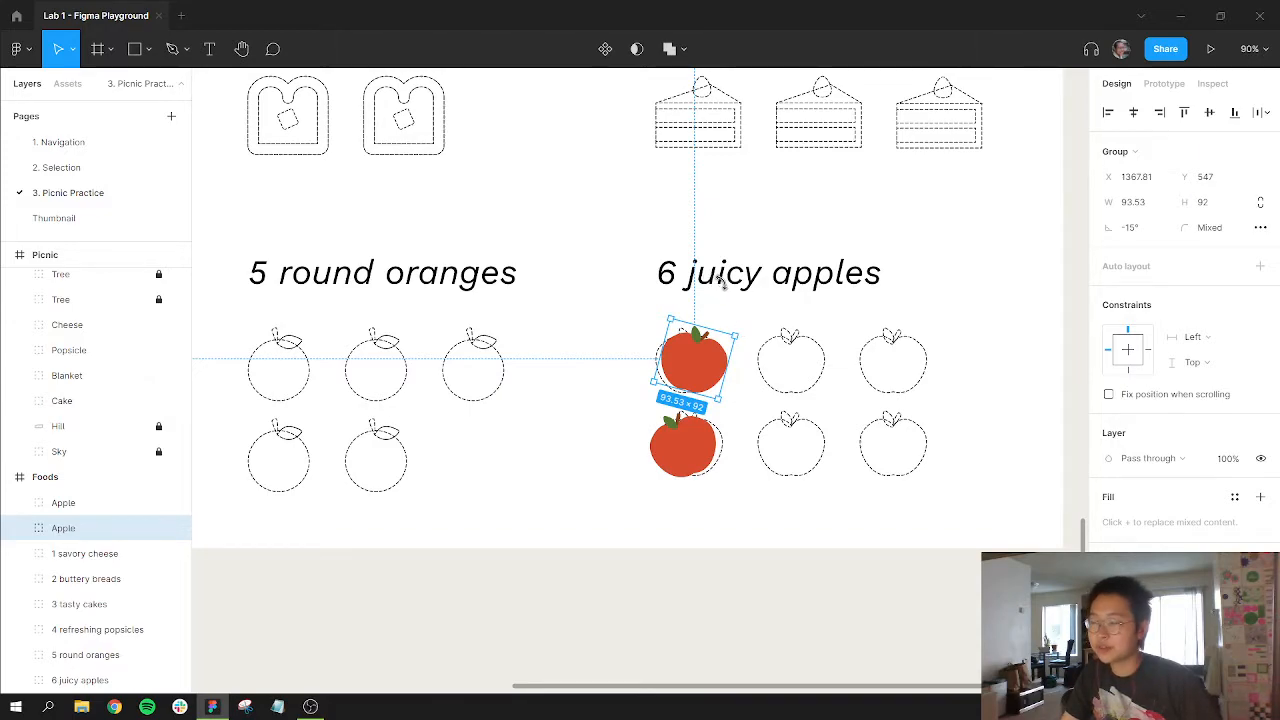
{"action": "left_click_drag", "start_coordinate": [722, 283], "coordinate": [761, 299]}
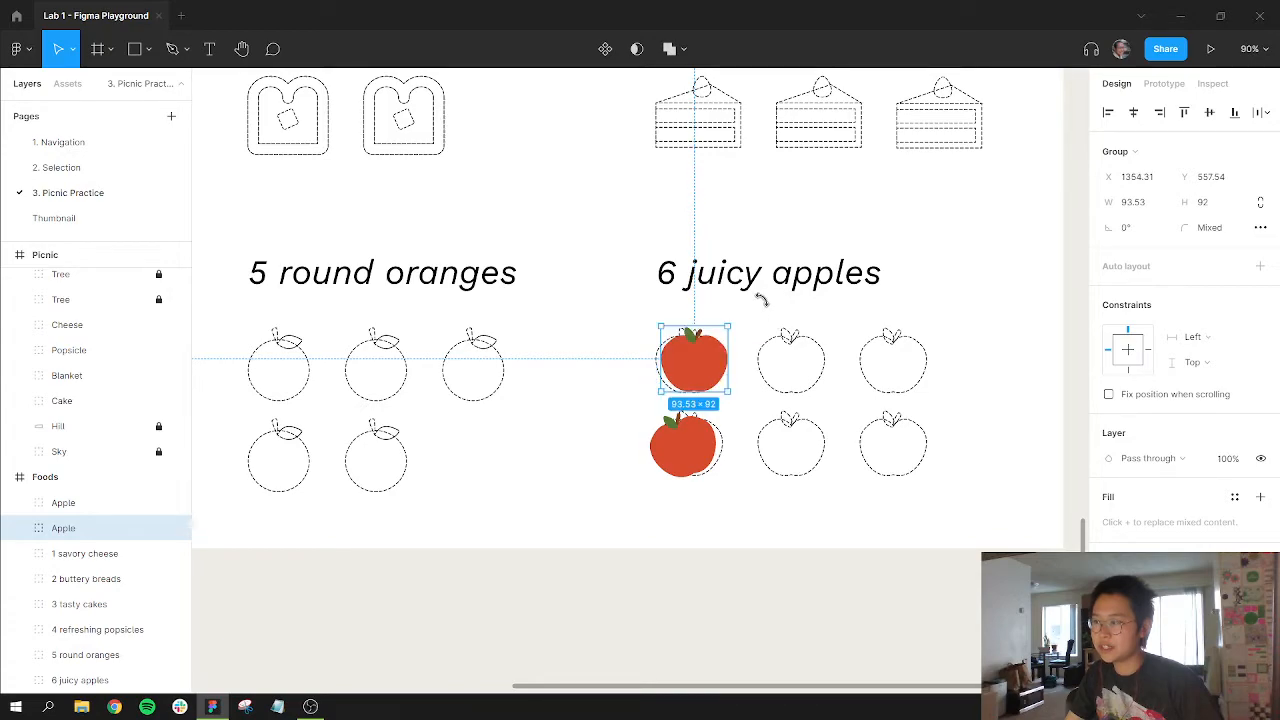
{"action": "mouse_move", "coordinate": [712, 357]}
{"action": "left_mouse_down"}
{"action": "mouse_move", "coordinate": [694, 357]}
{"action": "mouse_move", "coordinate": [700, 367]}
{"action": "left_mouse_up"}
- Set the rotation of the lower apple under 6 juicy apples to 0°
{"action": "left_click", "coordinate": [688, 447]}
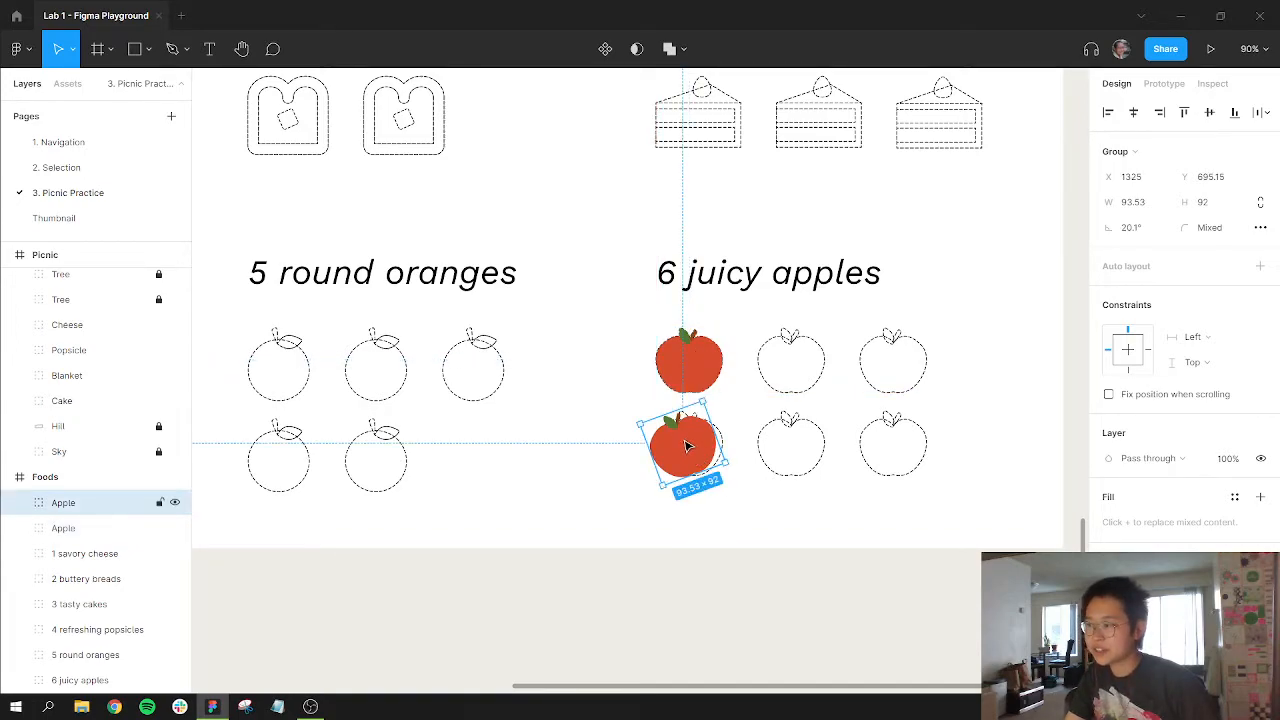
{"action": "left_click", "coordinate": [1131, 230]}
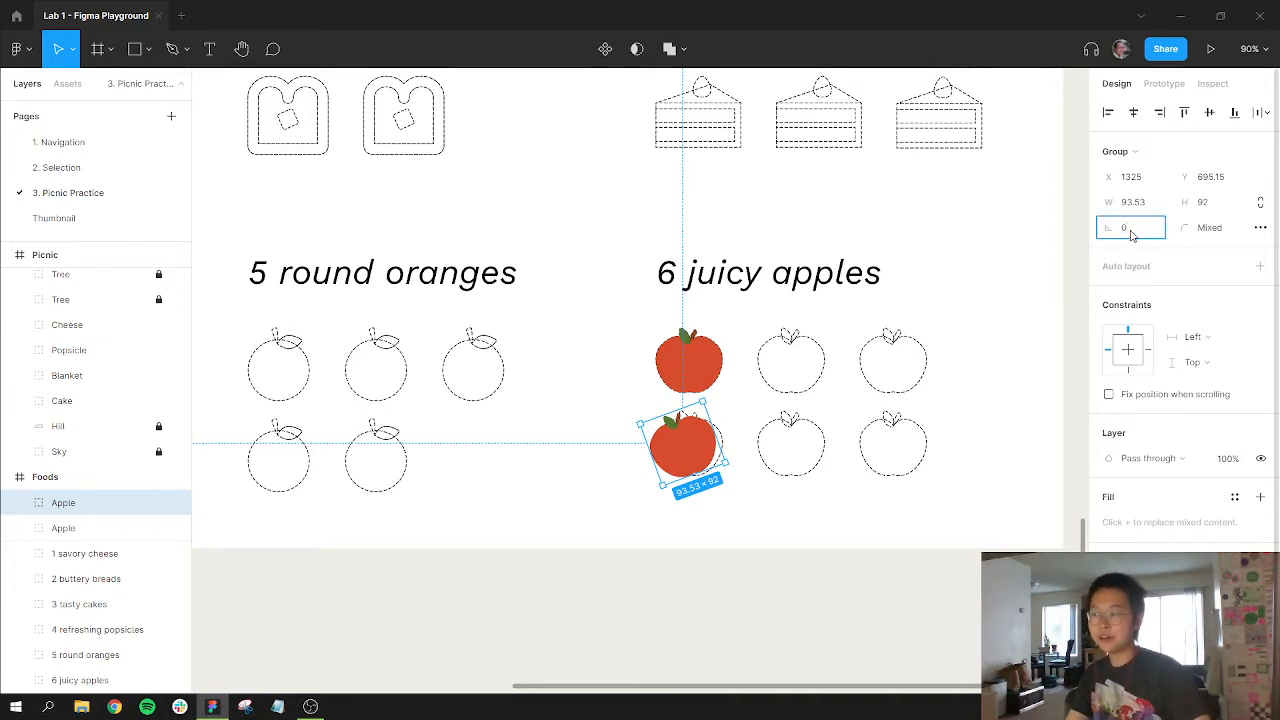
{"action": "key", "text": "Return"}
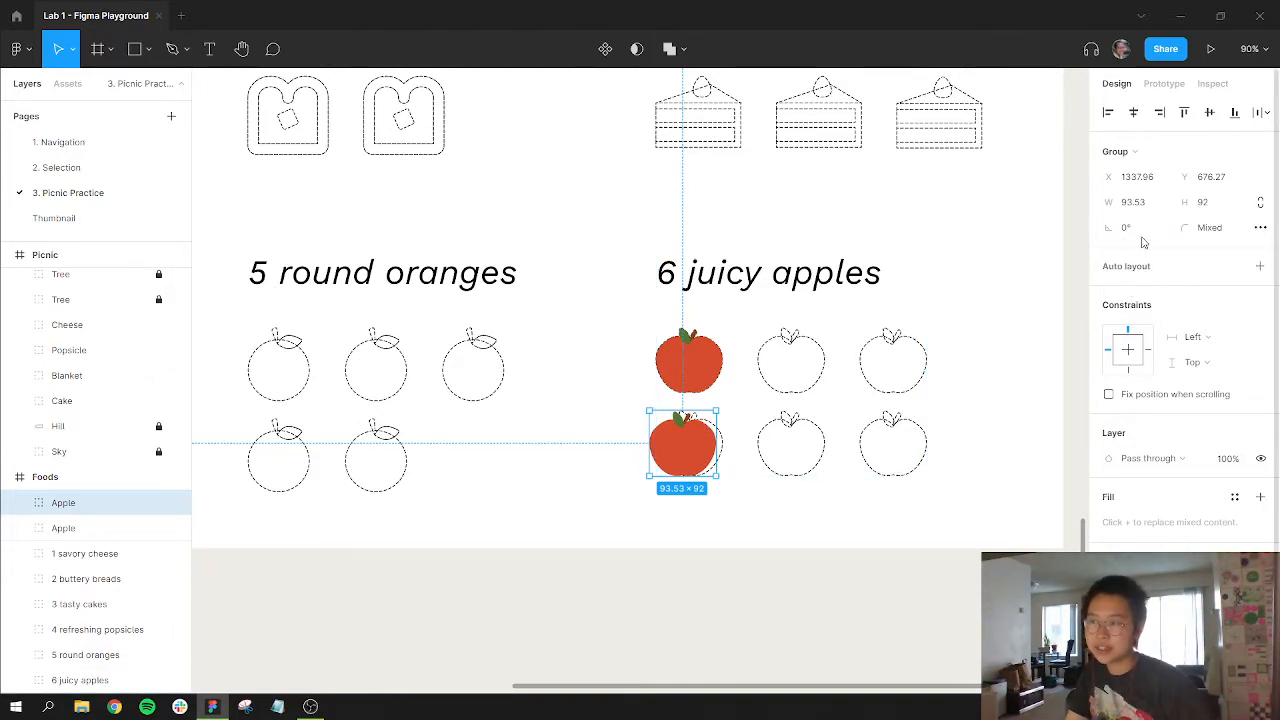
- Try rotation values of 359° and 90° on the lower apple
{"action": "left_click", "coordinate": [1100, 221]}
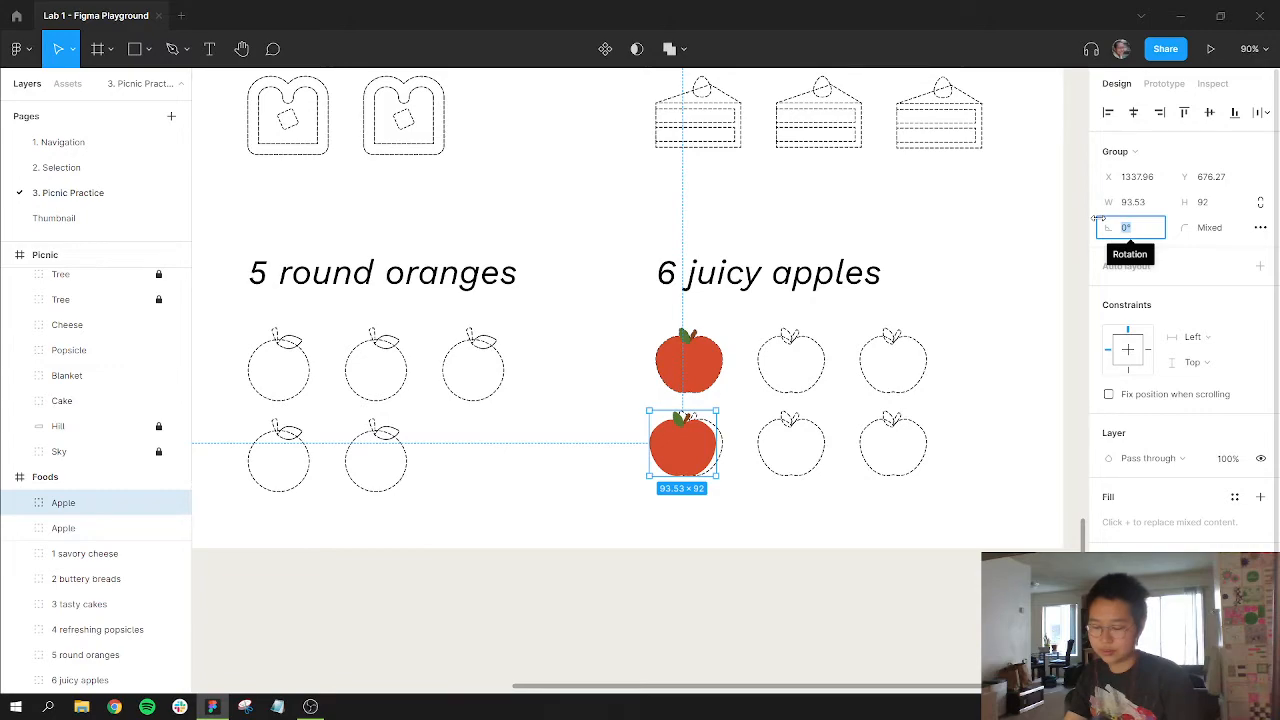
{"action": "type", "text": "3"}
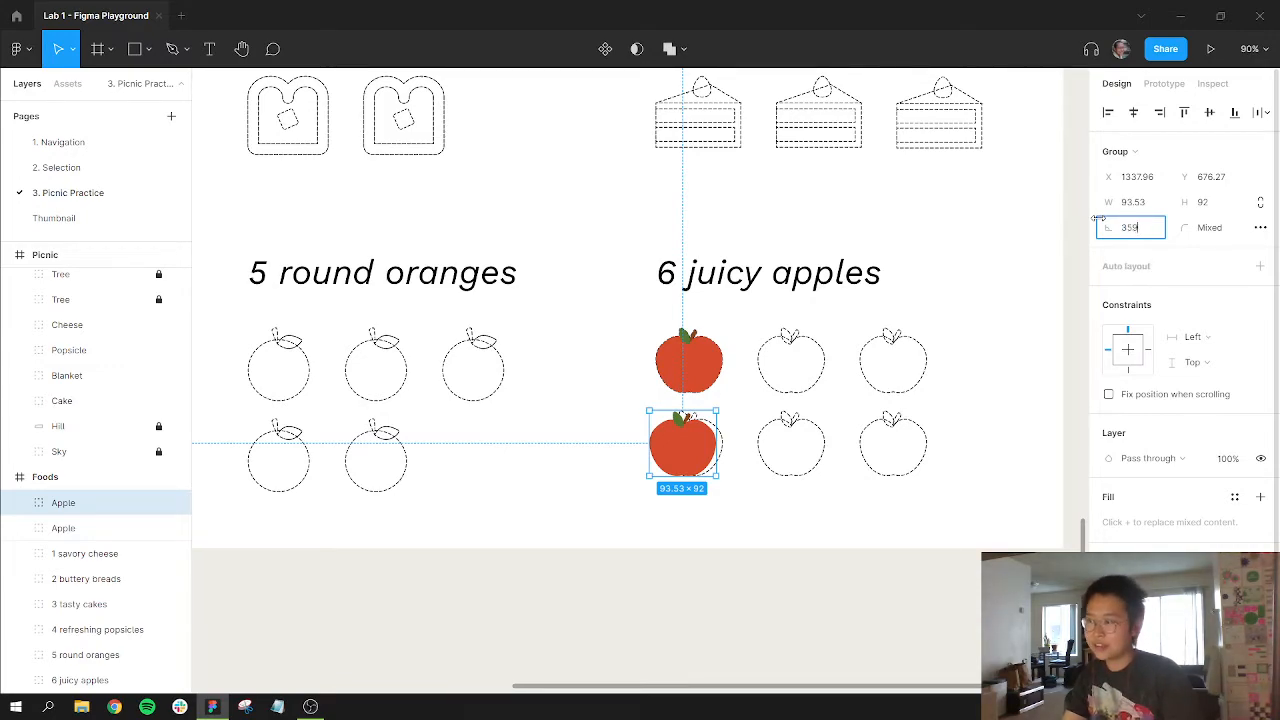
{"action": "type", "text": "59"}
{"action": "key", "text": "Return"}
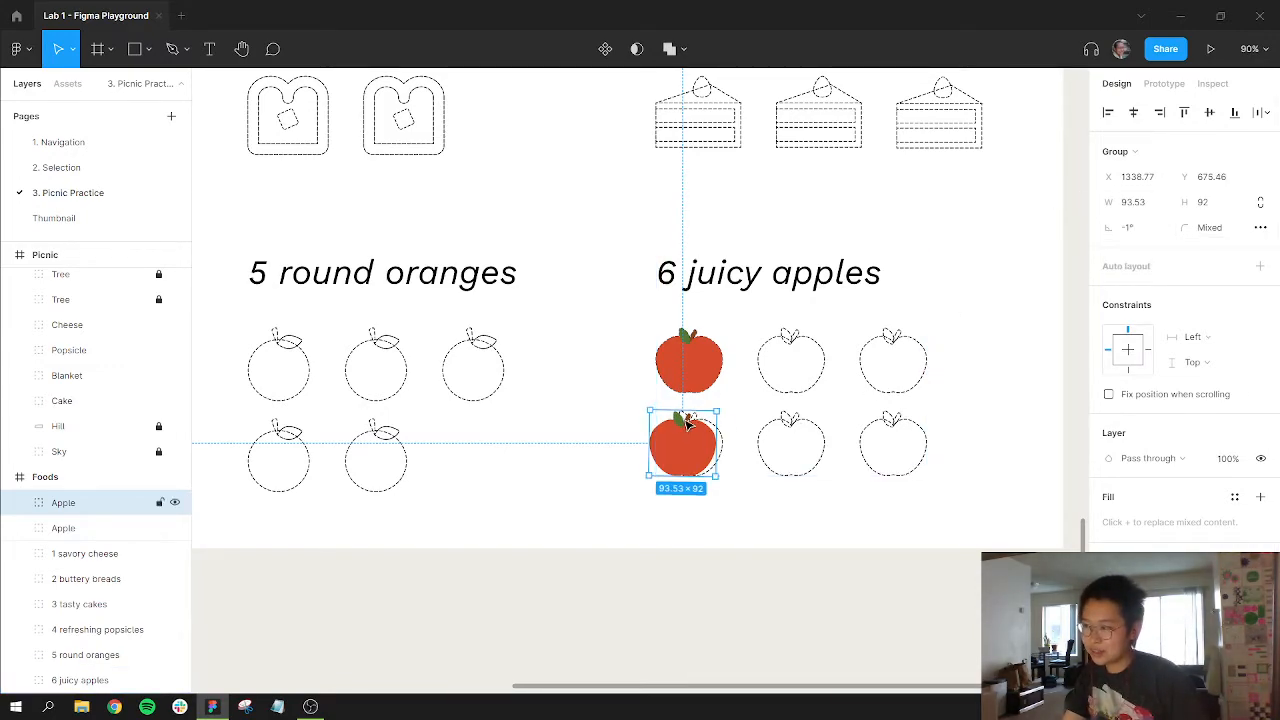
{"action": "left_click", "coordinate": [1150, 230]}
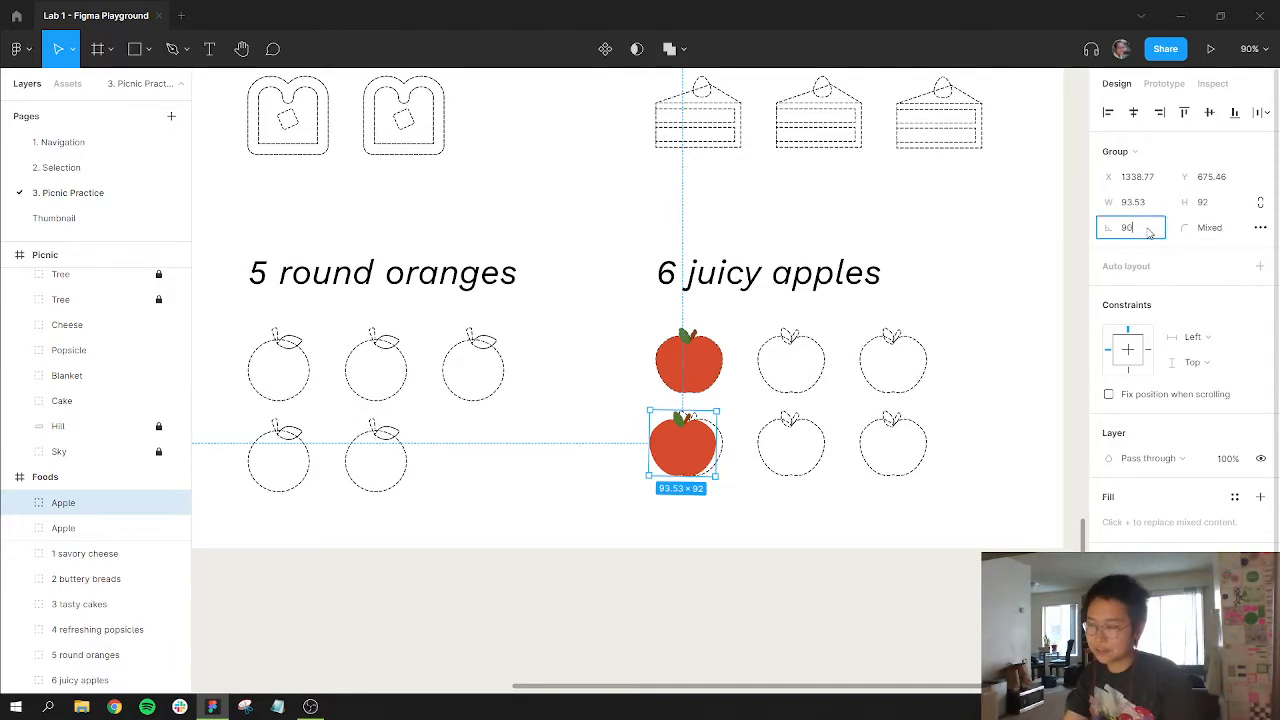
{"action": "key", "text": "Return"}
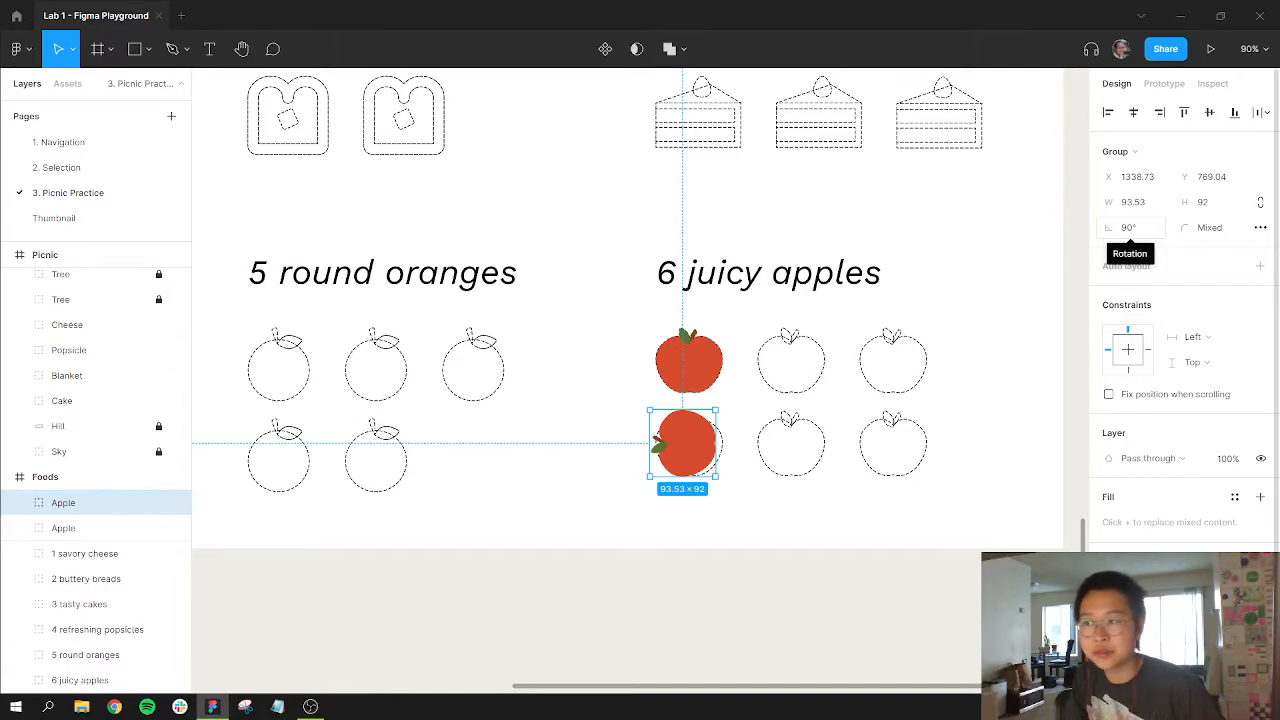
- Reset the lower apple's rotation to 0° and fit the apple over the dashed outline beneath the first one
{"action": "left_click_drag", "start_coordinate": [1108, 228], "coordinate": [1143, 232]}
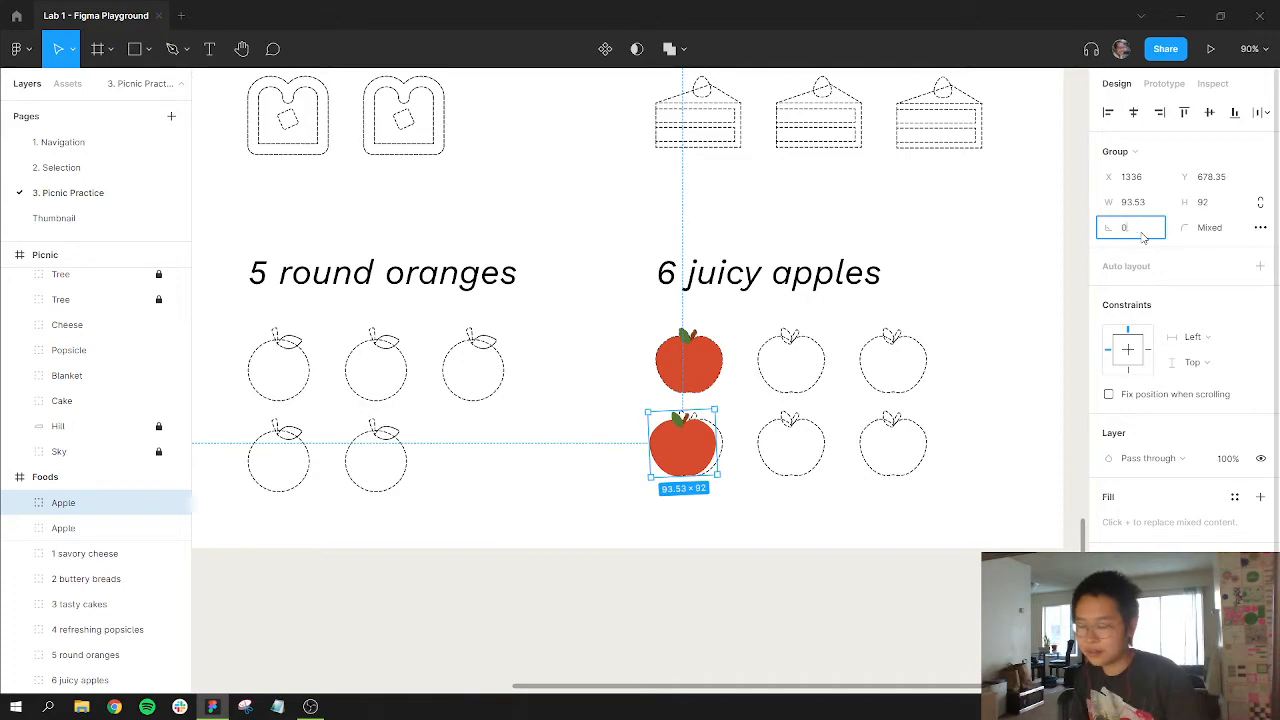
{"action": "type", "text": "0"}
{"action": "key", "text": "Return"}
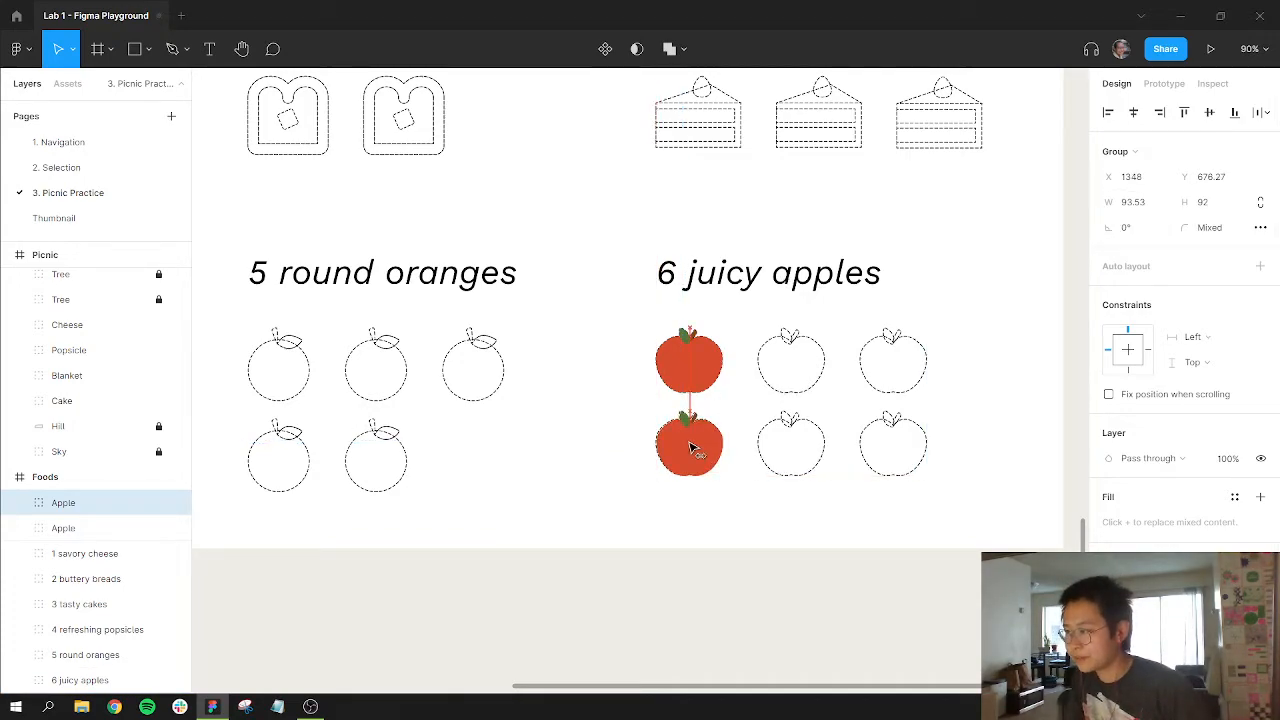
{"action": "left_click_drag", "start_coordinate": [690, 450], "coordinate": [689, 450]}
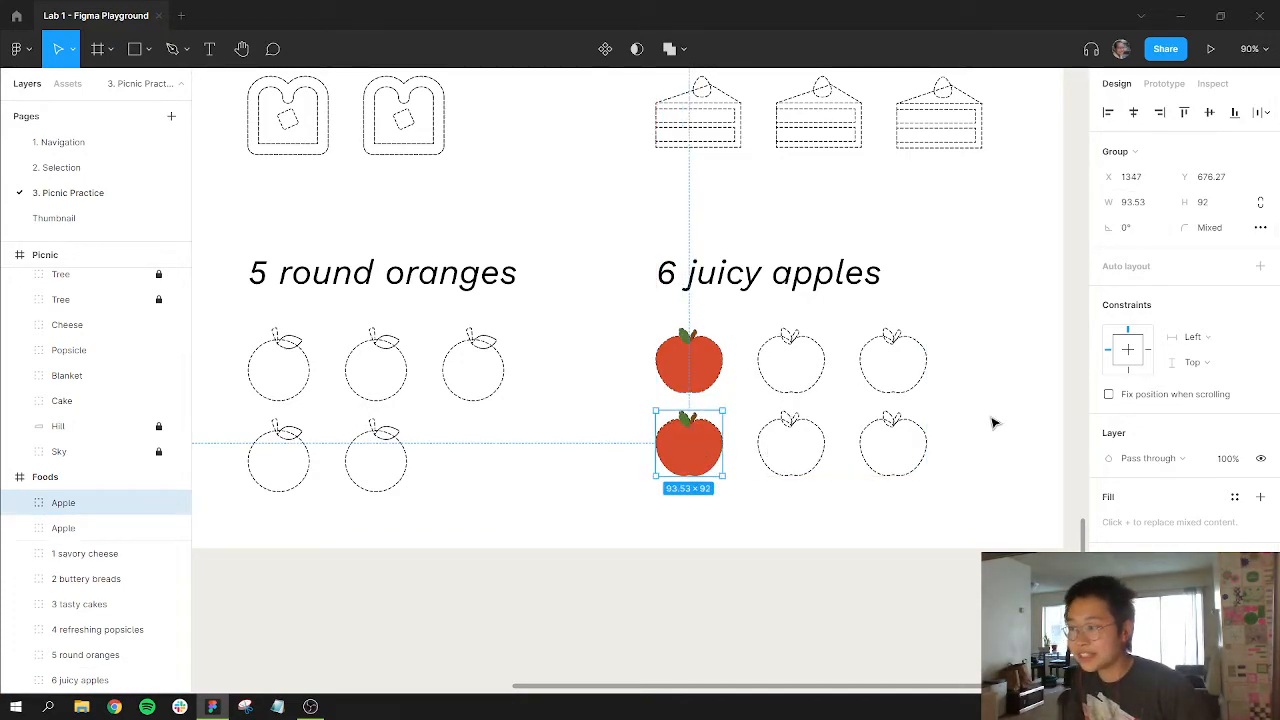
- Duplicate the pair of apples onto the second column of outlines and repeat the duplication for the third column
{"action": "left_click", "coordinate": [689, 372], "text": "shift"}
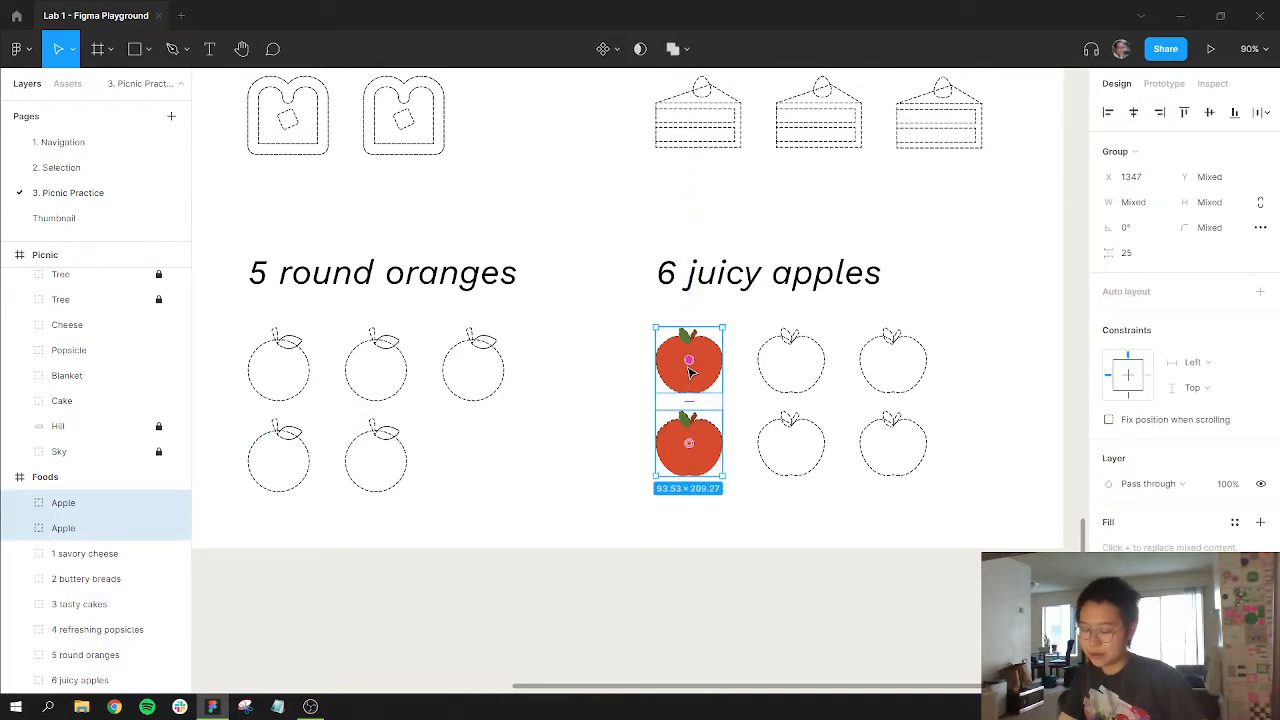
{"action": "left_click_drag", "start_coordinate": [686, 380], "coordinate": [789, 363]}
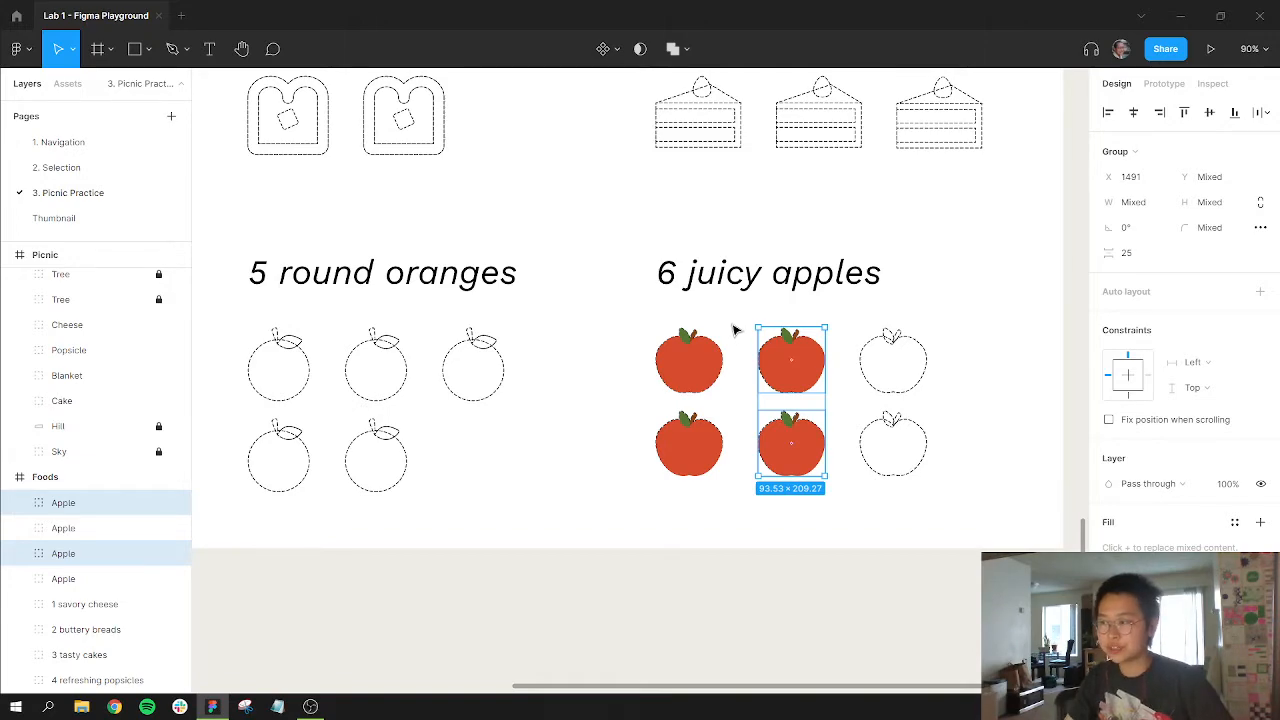
{"action": "key", "text": "ctrl+d"}
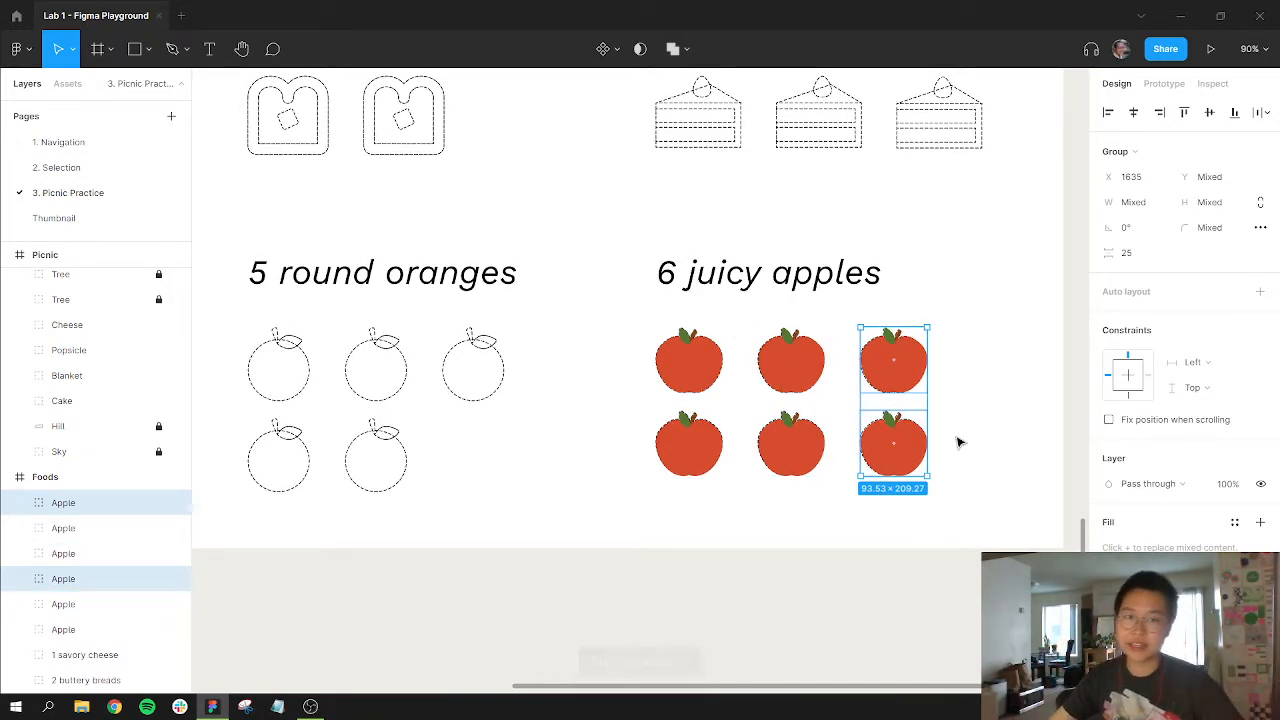
{"action": "left_click", "coordinate": [910, 498]}
- Draw a 58 × 58 square on the empty canvas below the Foods frame and fill it with green 38752E
{"action": "scroll", "coordinate": [910, 498], "scroll_direction": "down", "scroll_amount": 4}
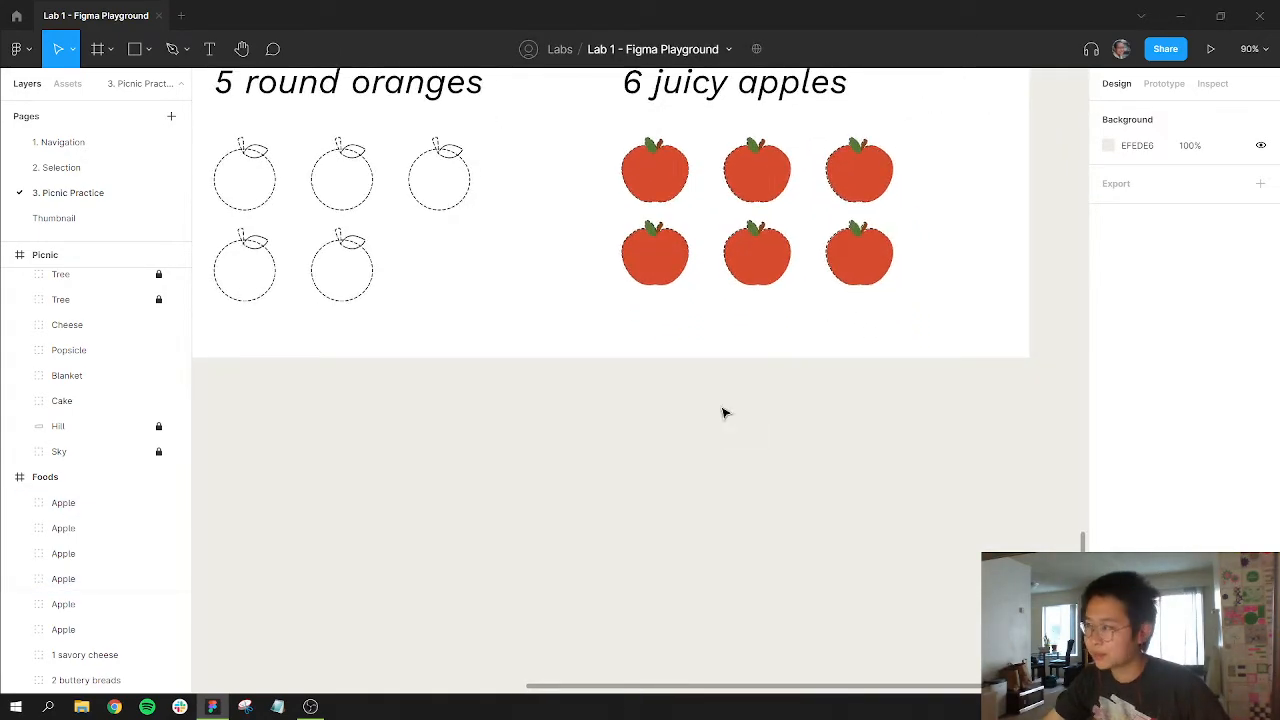
{"action": "key", "text": "r"}
{"action": "left_click_drag", "start_coordinate": [514, 413], "coordinate": [553, 452]}
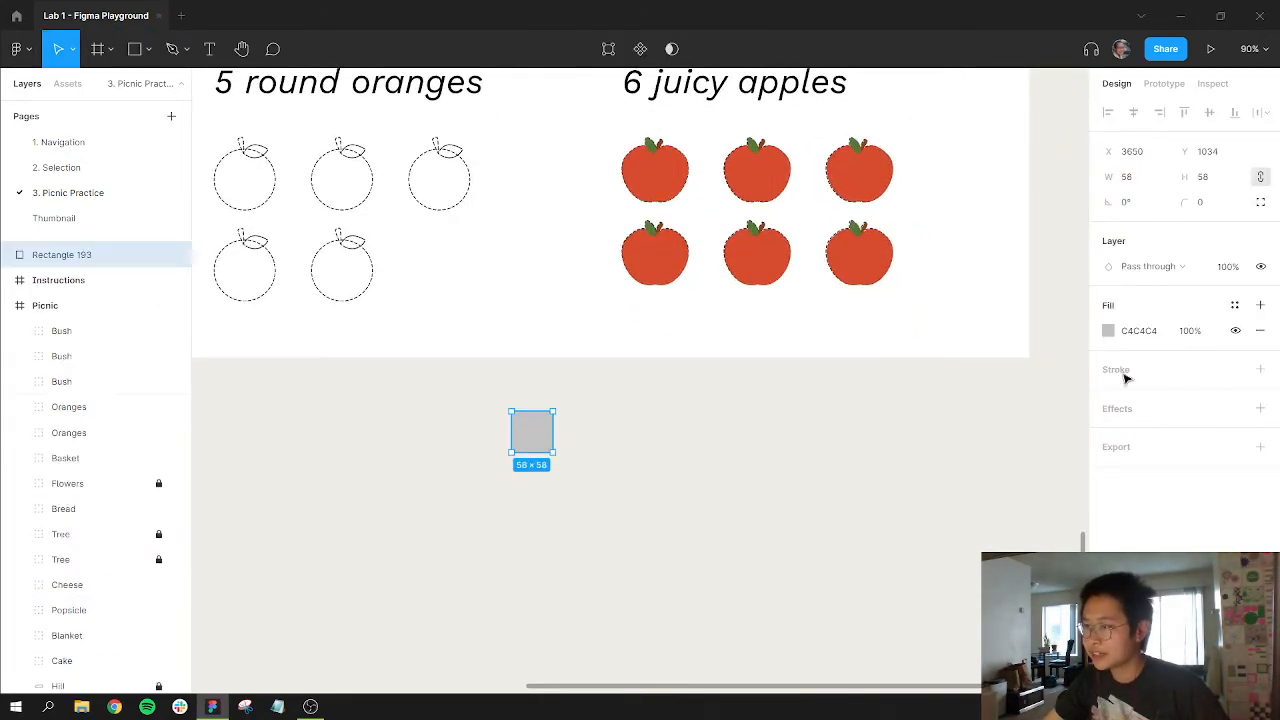
{"action": "left_click", "coordinate": [1107, 332]}
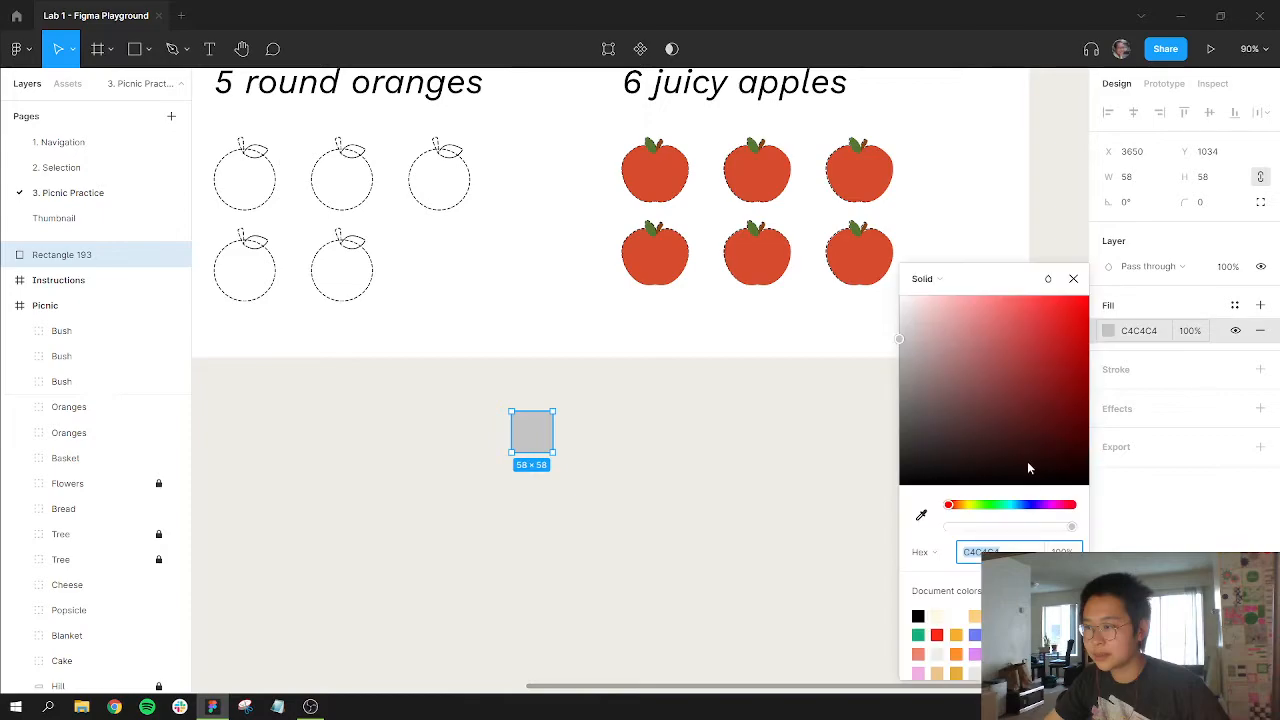
{"action": "left_click", "coordinate": [986, 505]}
{"action": "left_click", "coordinate": [1002, 410]}
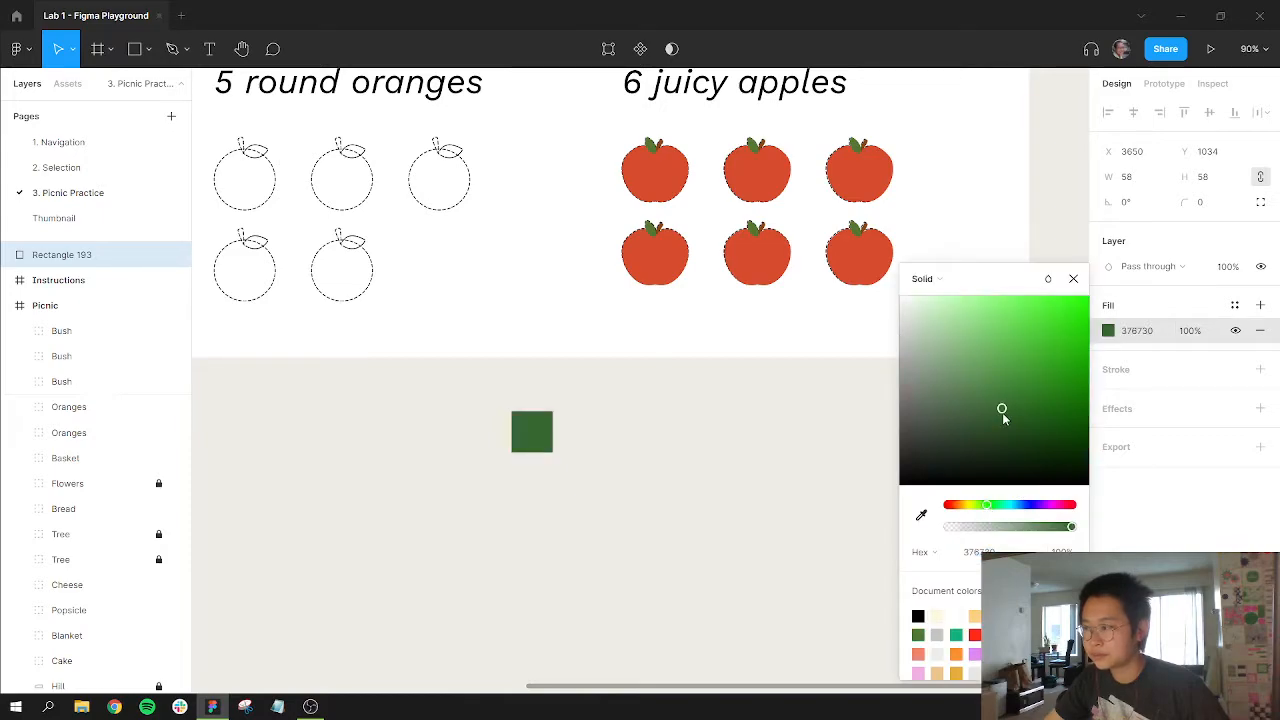
{"action": "left_click", "coordinate": [590, 434]}
- Duplicate the green square sideways with a 13 px gap and repeat the duplication to make a row of nine squares
{"action": "left_click_drag", "start_coordinate": [537, 432], "coordinate": [590, 433], "text": "alt"}
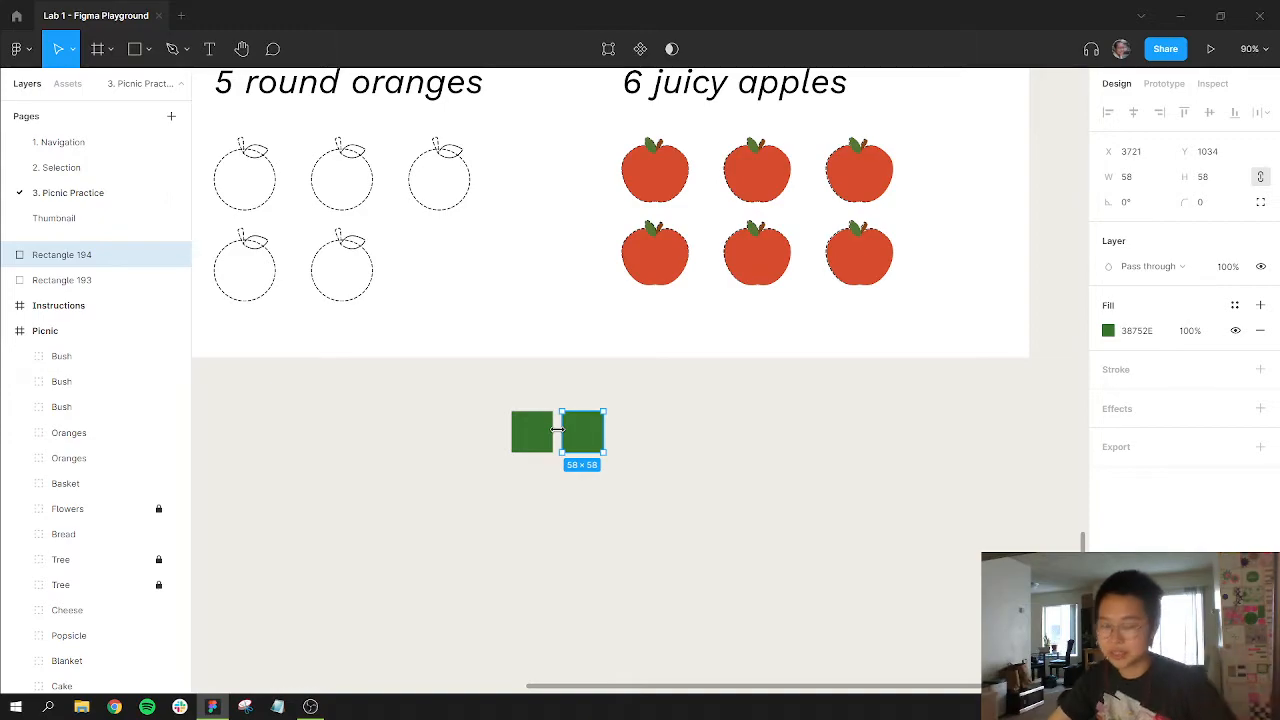
{"action": "key", "text": "ctrl+d"}
{"action": "key", "text": "ctrl+d"}
{"action": "key", "text": "ctrl+d"}
{"action": "key", "text": "ctrl+d"}
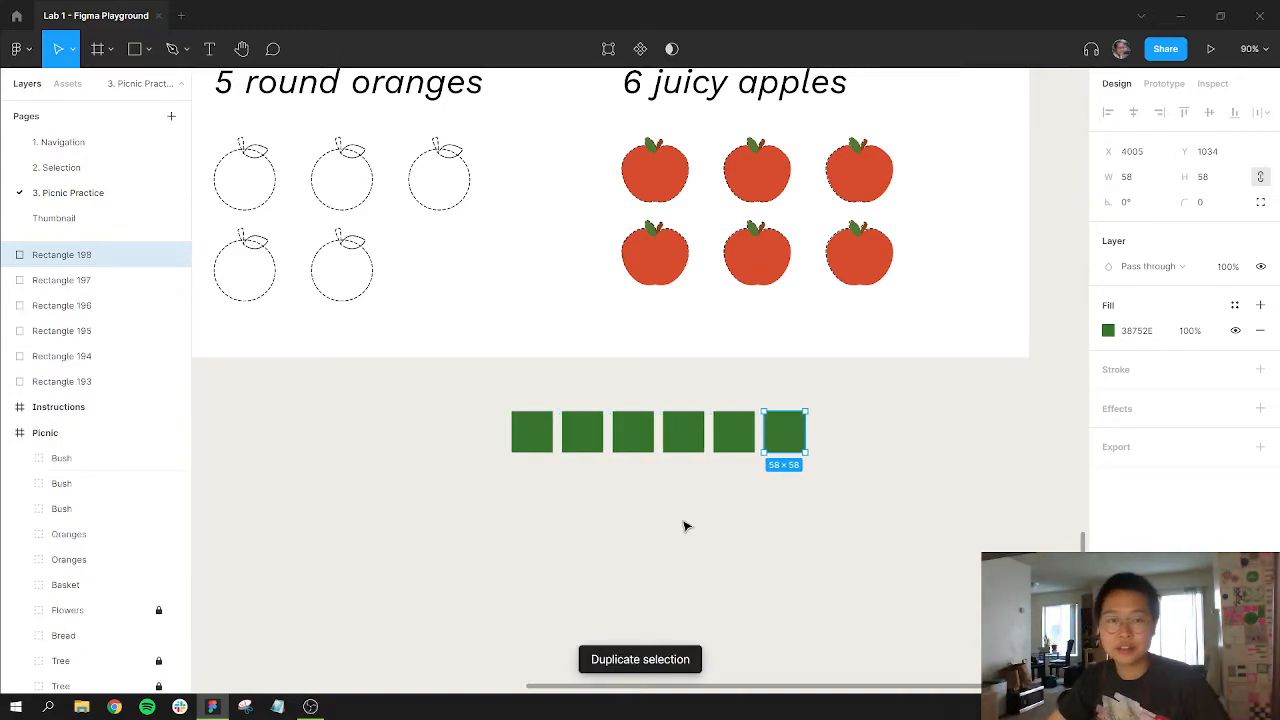
{"action": "key", "text": "ctrl+d"}
{"action": "key", "text": "ctrl+d"}
{"action": "key", "text": "ctrl+d"}
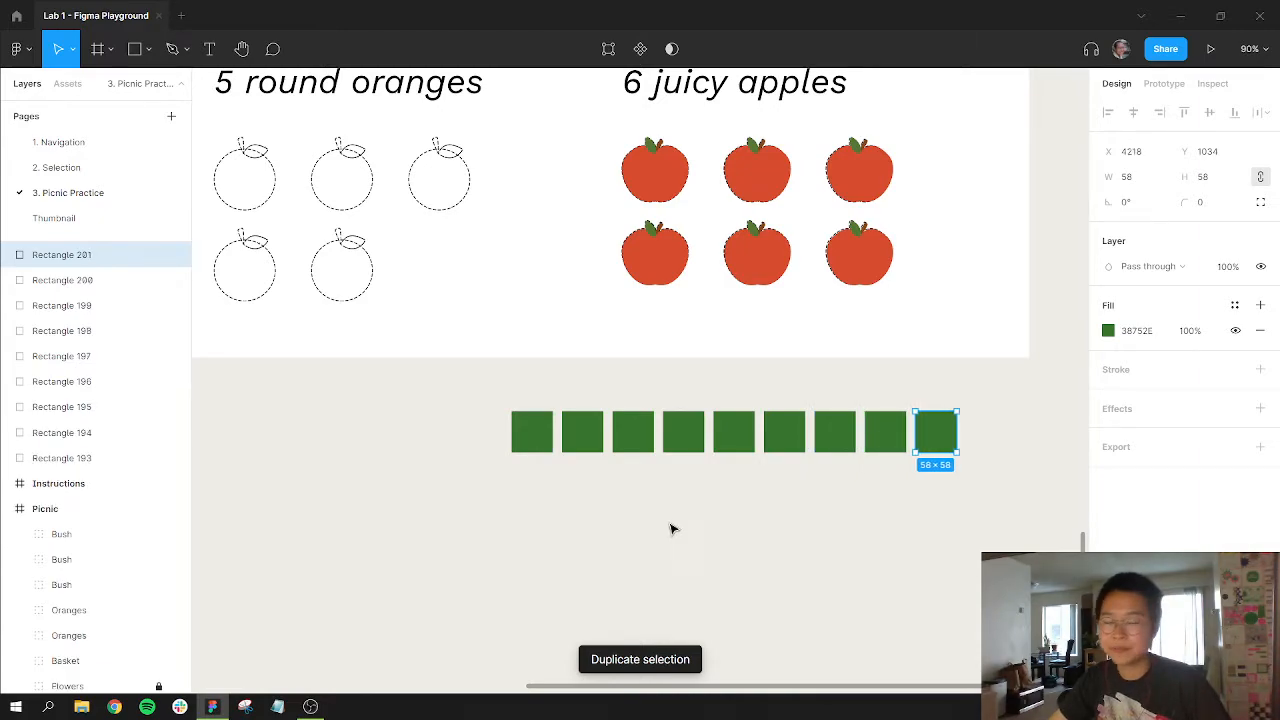
{"action": "left_click", "coordinate": [635, 550]}
- Duplicate the whole row of green squares downward with a 13 px gap and repeat it to make five rows
{"action": "scroll", "coordinate": [820, 495], "scroll_direction": "down", "scroll_amount": 1}
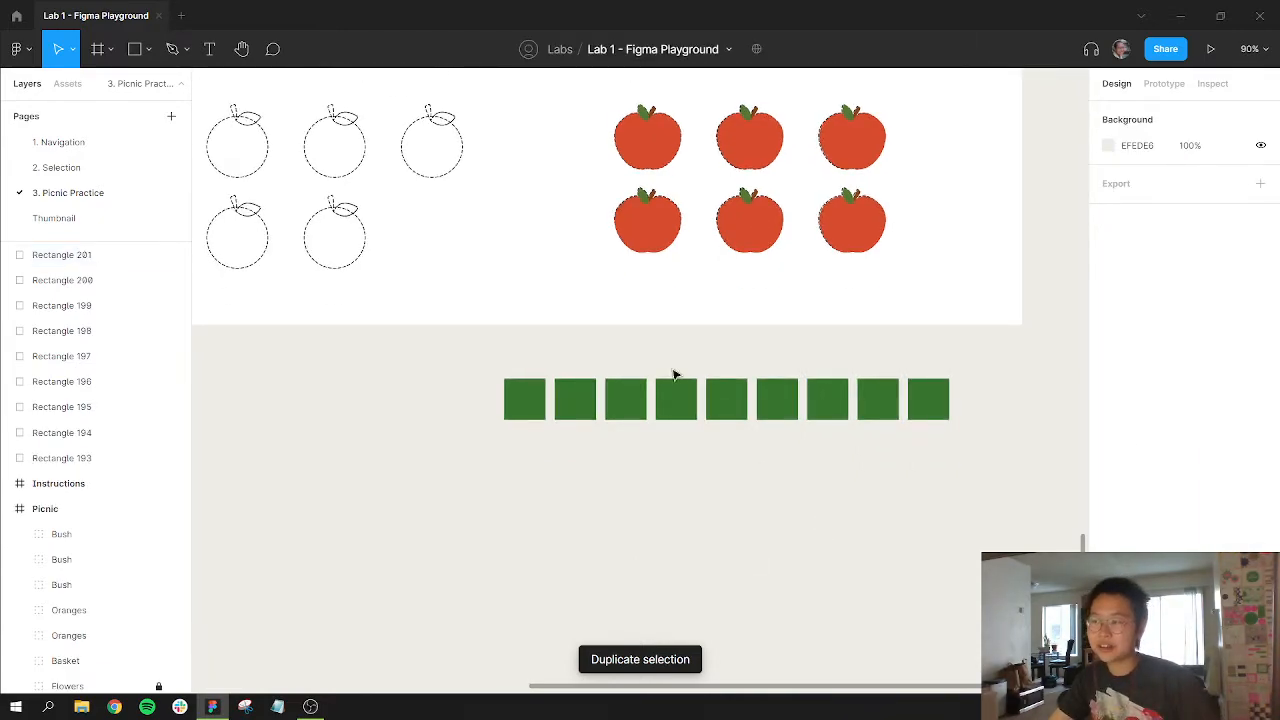
{"action": "left_click_drag", "start_coordinate": [488, 350], "coordinate": [981, 450]}
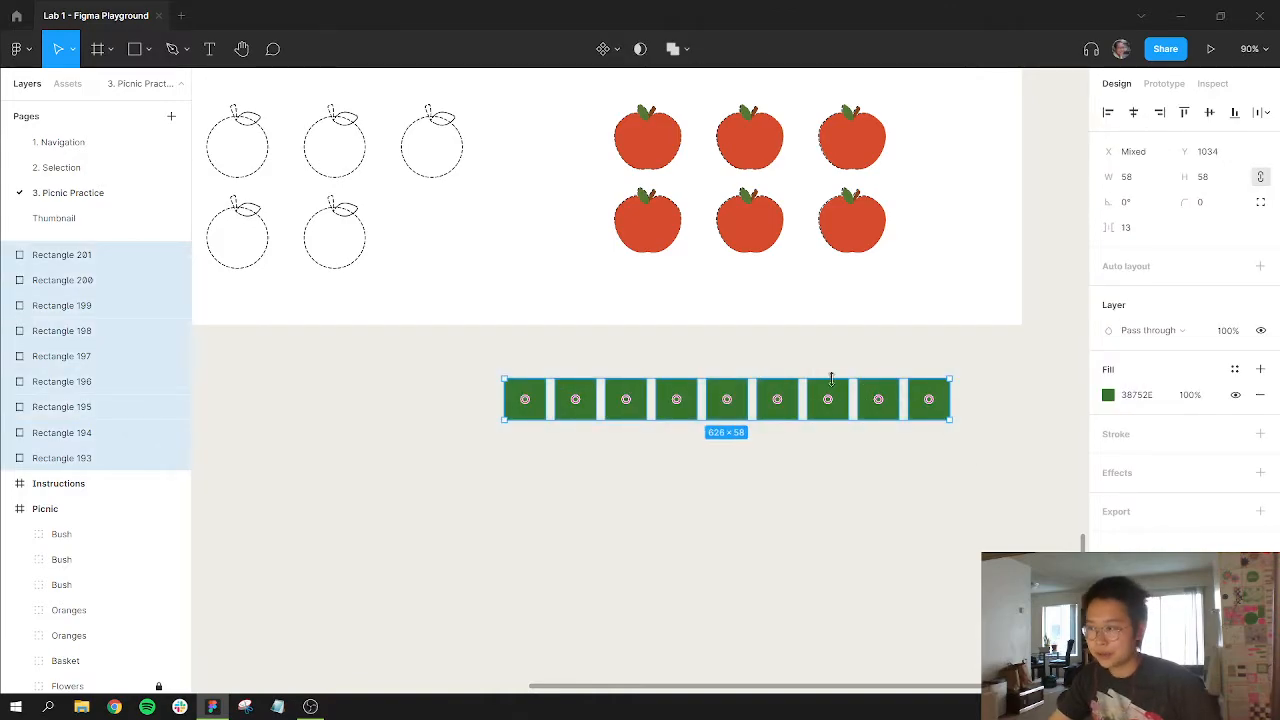
{"action": "left_click_drag", "start_coordinate": [845, 392], "coordinate": [852, 441]}
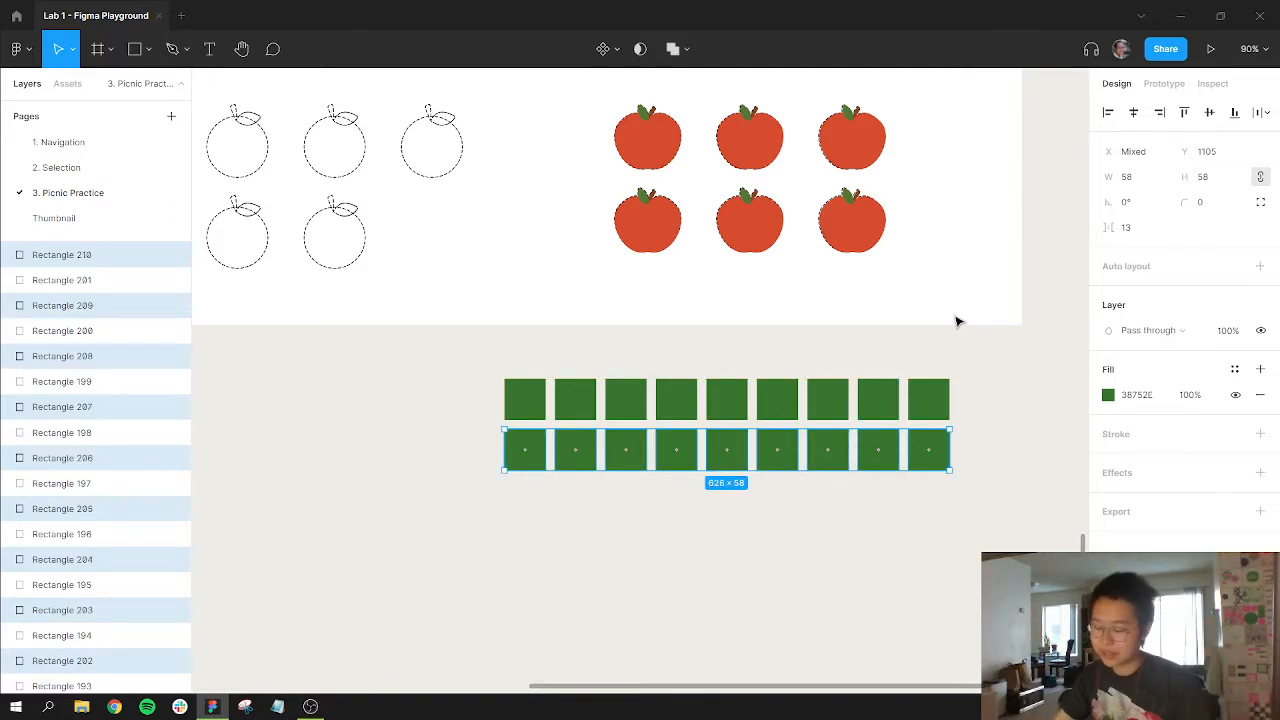
{"action": "key", "text": "ctrl+d"}
{"action": "key", "text": "ctrl+d"}
{"action": "key", "text": "ctrl+d"}
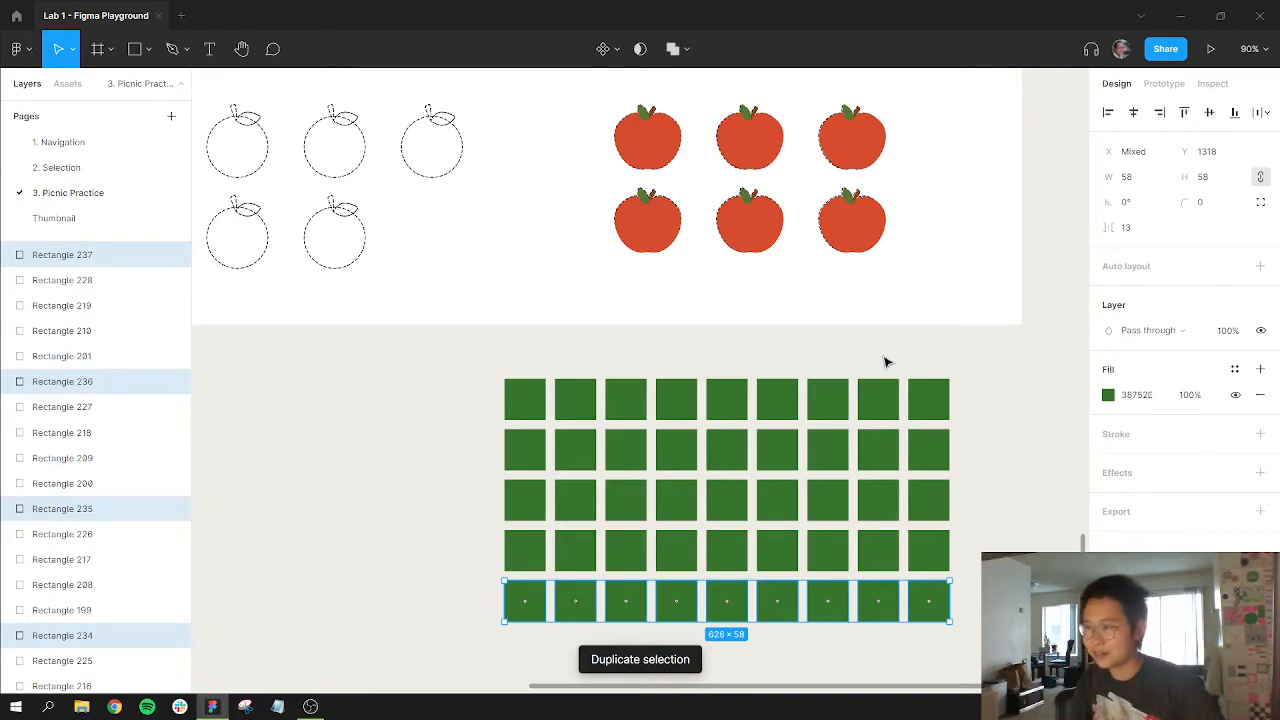
{"action": "key", "text": "Escape"}
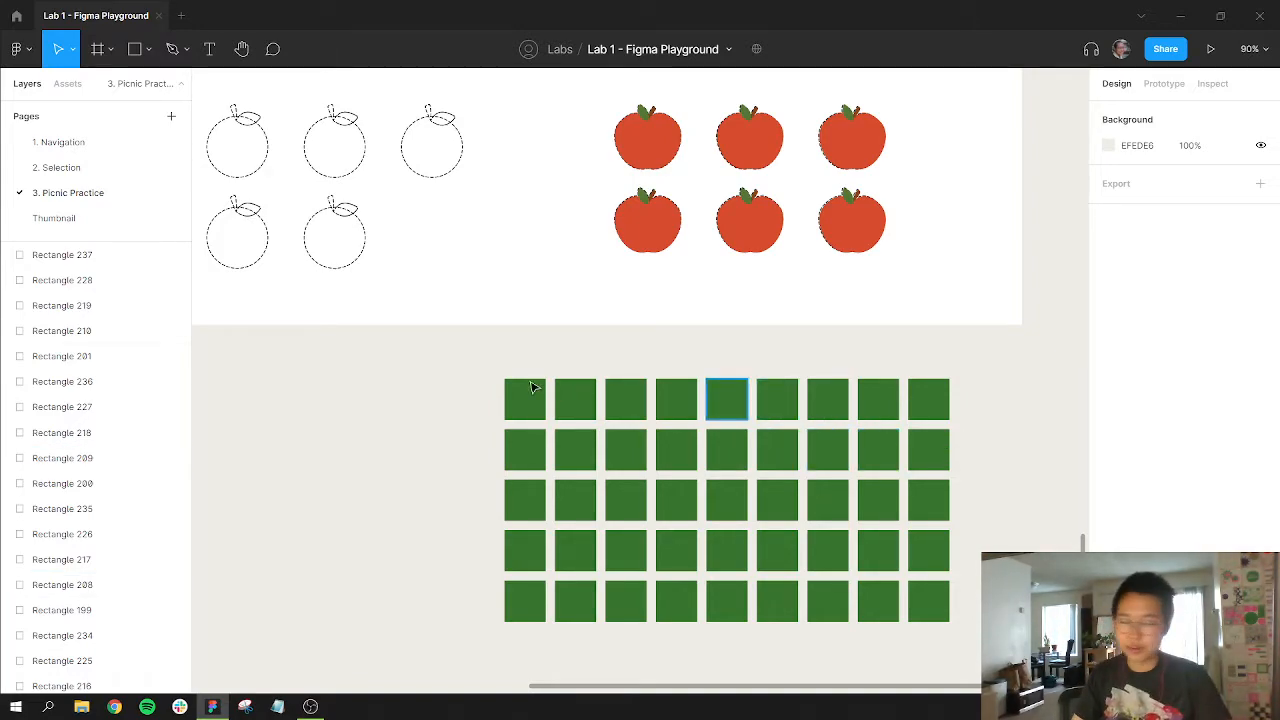
- Select the entire grid of green squares below the Foods frame and delete it
{"action": "left_click_drag", "start_coordinate": [484, 357], "coordinate": [1000, 648]}
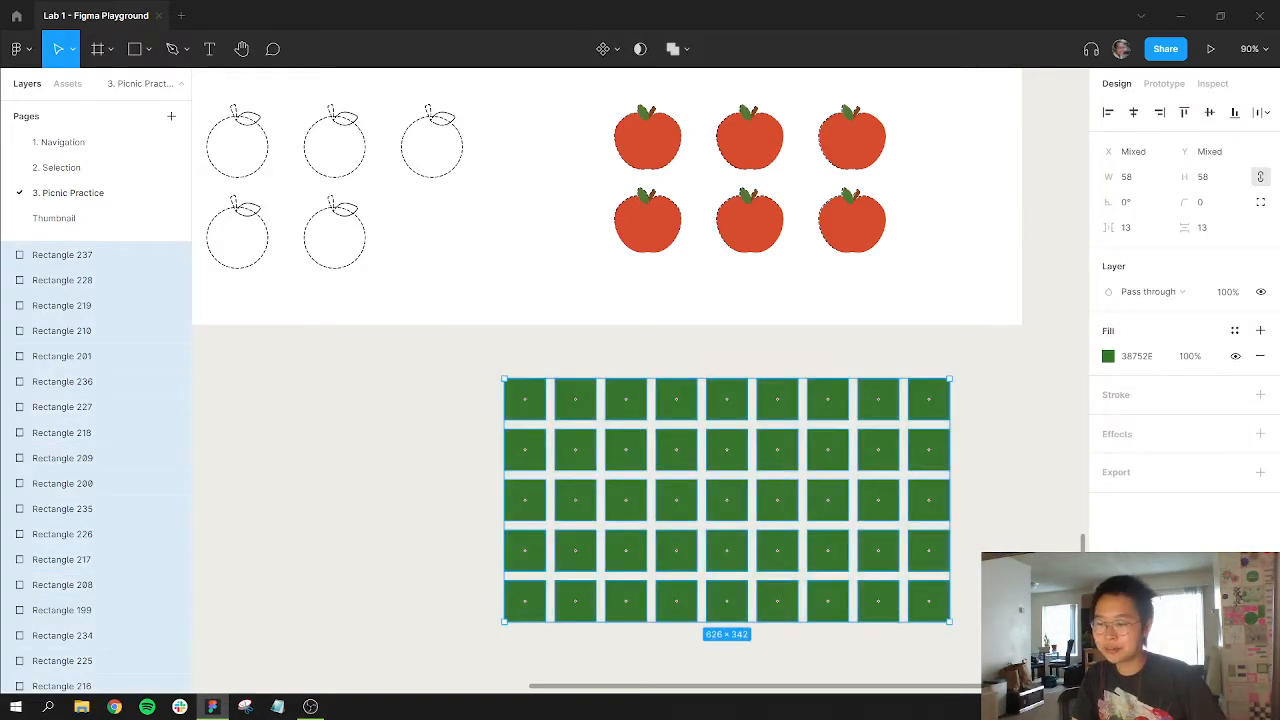
{"action": "key", "text": "Delete"}
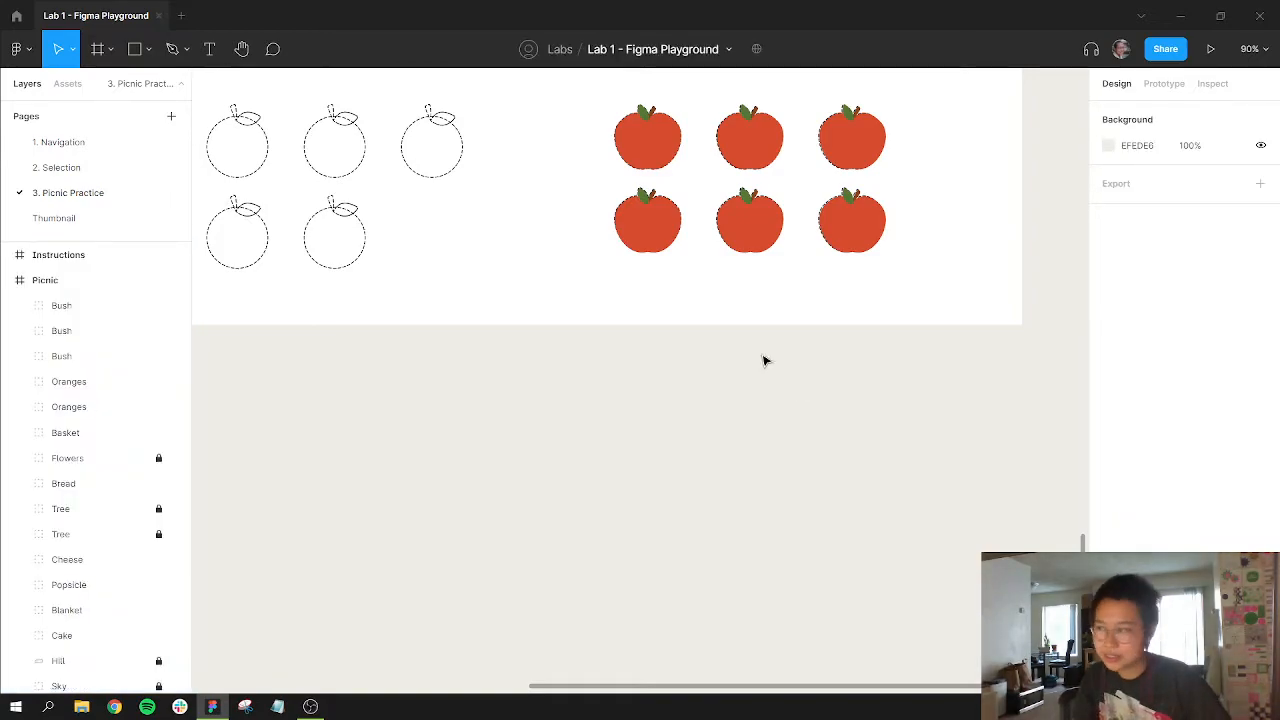
- Move the checkered blanket off the cake to about X 172, Y 136 in the Picnic frame
{"action": "scroll", "coordinate": [822, 397], "scroll_direction": "up", "scroll_amount": 5}
{"action": "scroll", "coordinate": [822, 397], "scroll_direction": "left", "scroll_amount": 3}
{"action": "scroll", "coordinate": [703, 323], "scroll_direction": "up", "scroll_amount": 3}
{"action": "scroll", "coordinate": [703, 323], "scroll_direction": "up", "scroll_amount": 3}
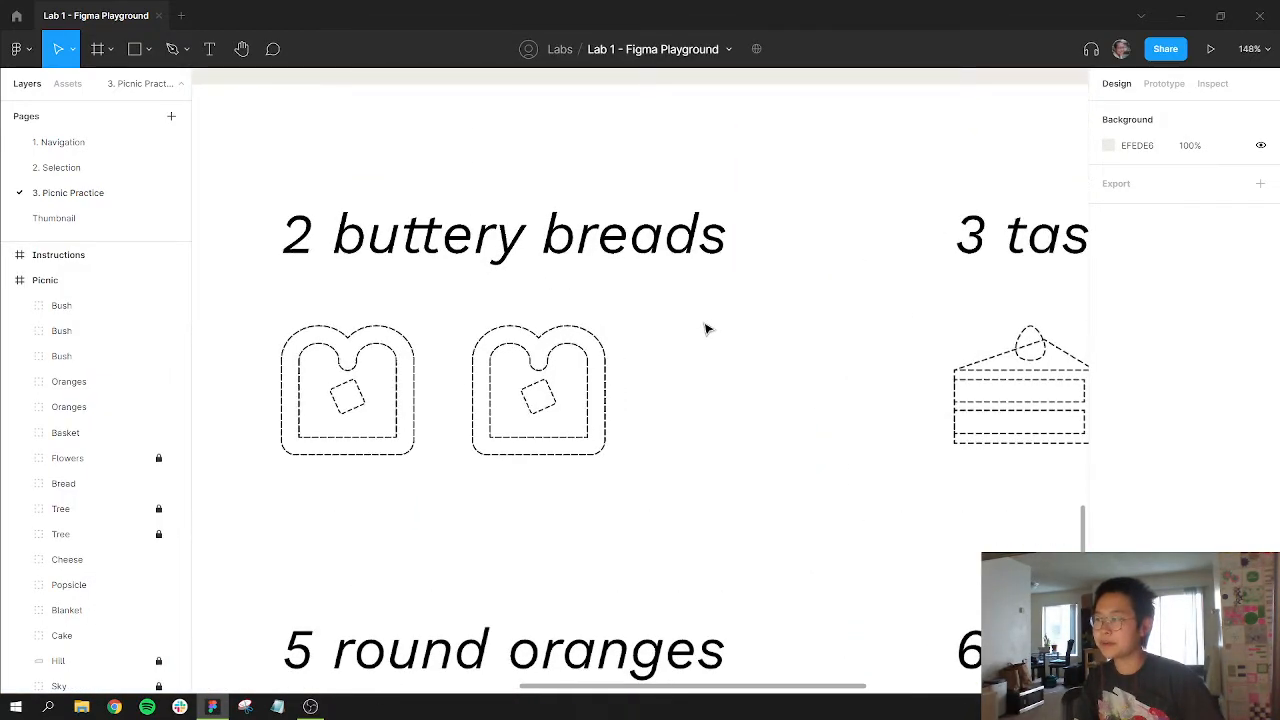
{"action": "scroll", "coordinate": [706, 329], "scroll_direction": "down", "scroll_amount": 8}
{"action": "scroll", "coordinate": [706, 300], "scroll_direction": "up", "scroll_amount": 3}
{"action": "scroll", "coordinate": [706, 300], "scroll_direction": "left", "scroll_amount": 1}
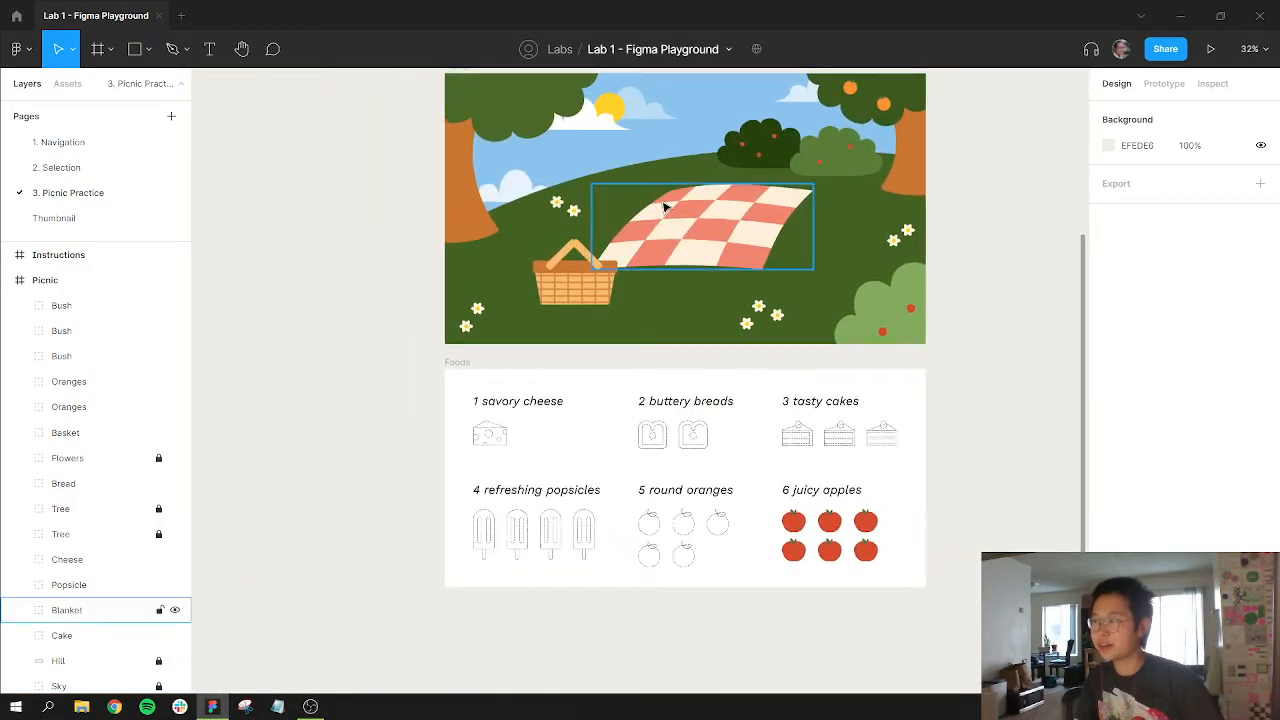
{"action": "left_click", "coordinate": [696, 217]}
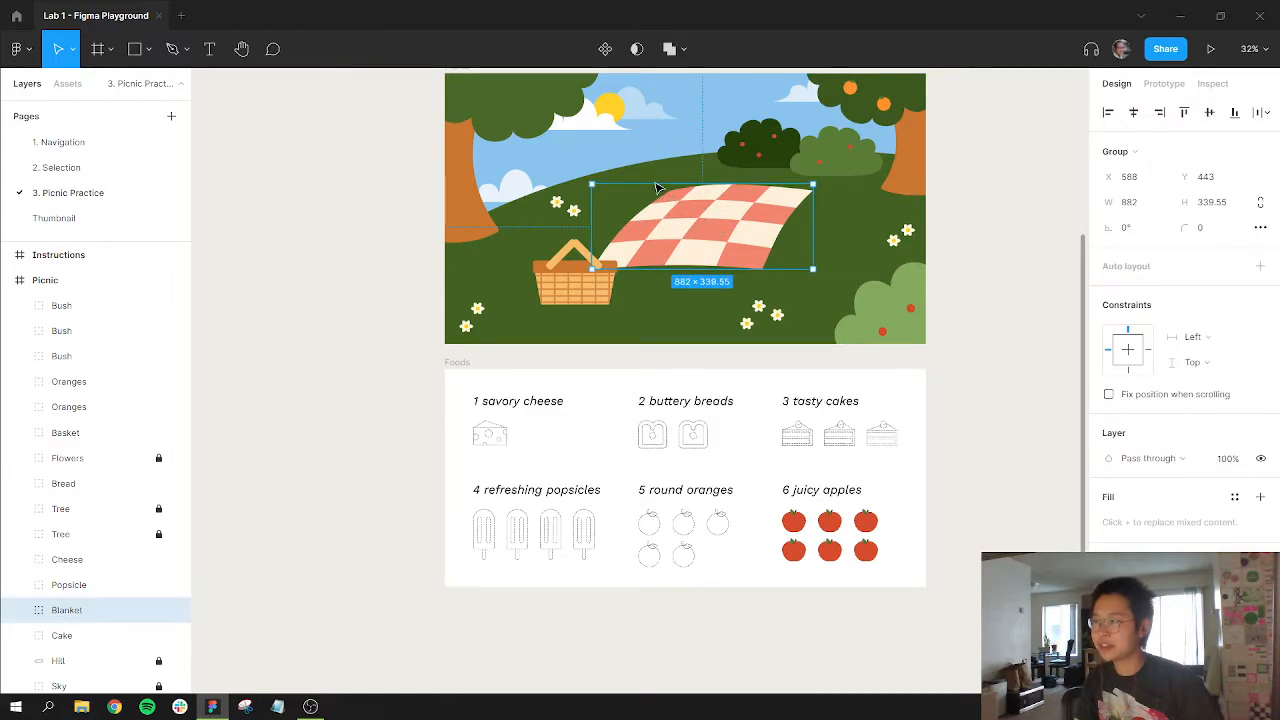
{"action": "left_click_drag", "start_coordinate": [640, 200], "coordinate": [536, 121]}
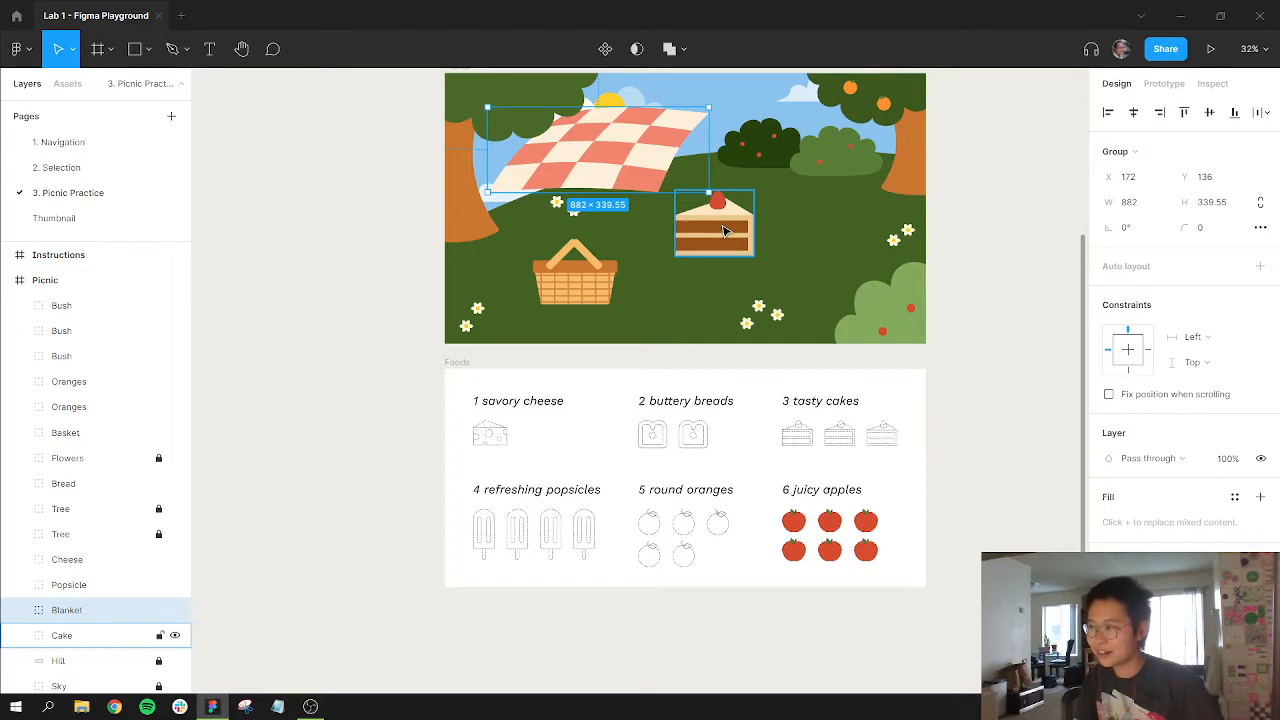
- Move the uncovered cake from the Picnic frame onto the "3 tasty cakes" outlines in the Foods frame
{"action": "left_click_drag", "start_coordinate": [726, 231], "coordinate": [817, 435]}
{"action": "scroll", "coordinate": [817, 435], "scroll_direction": "up", "scroll_amount": 5}
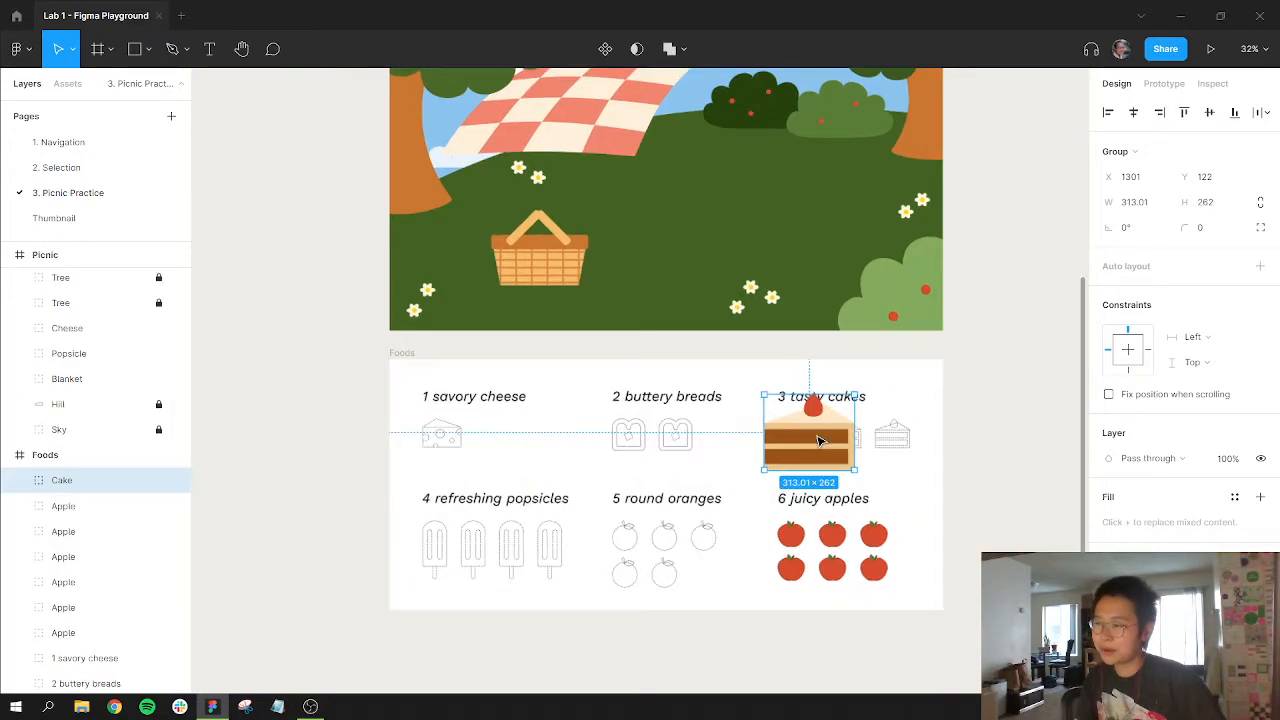
{"action": "scroll", "coordinate": [870, 493], "scroll_direction": "up", "scroll_amount": 3}
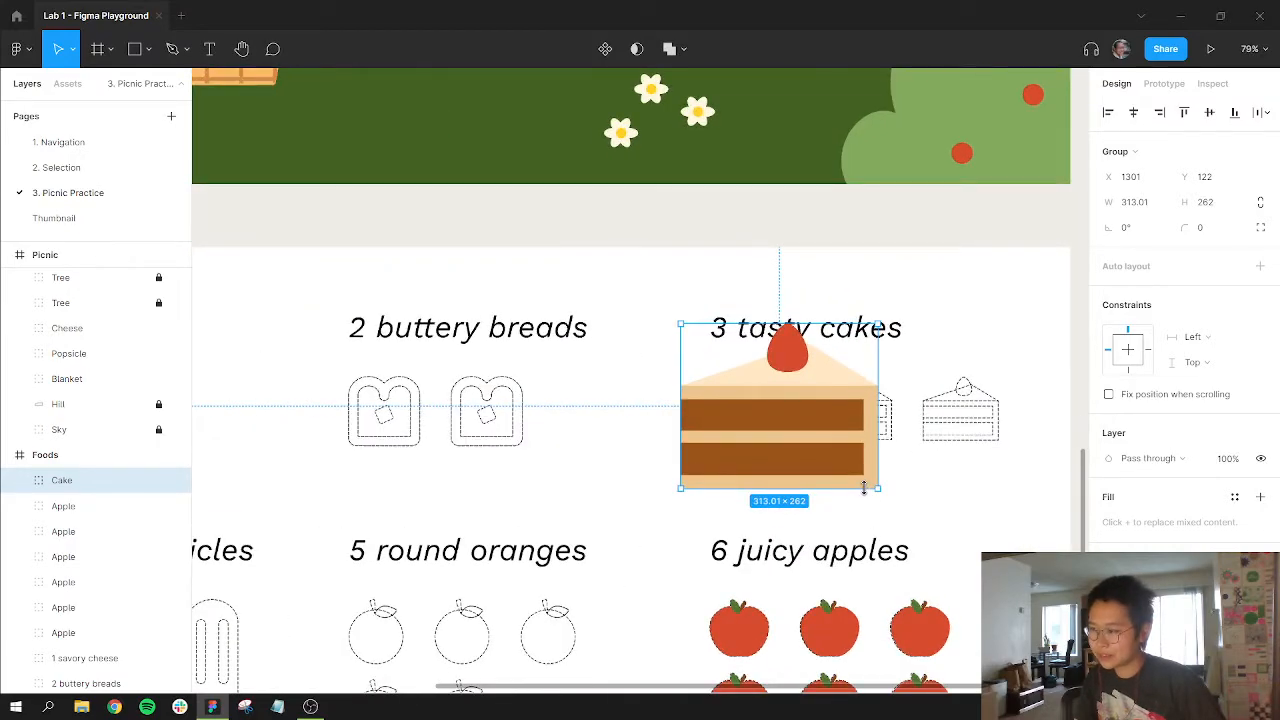
- Try resizing the cake freely without keeping its proportions, and undo each resize
{"action": "left_click_drag", "start_coordinate": [854, 452], "coordinate": [870, 540]}
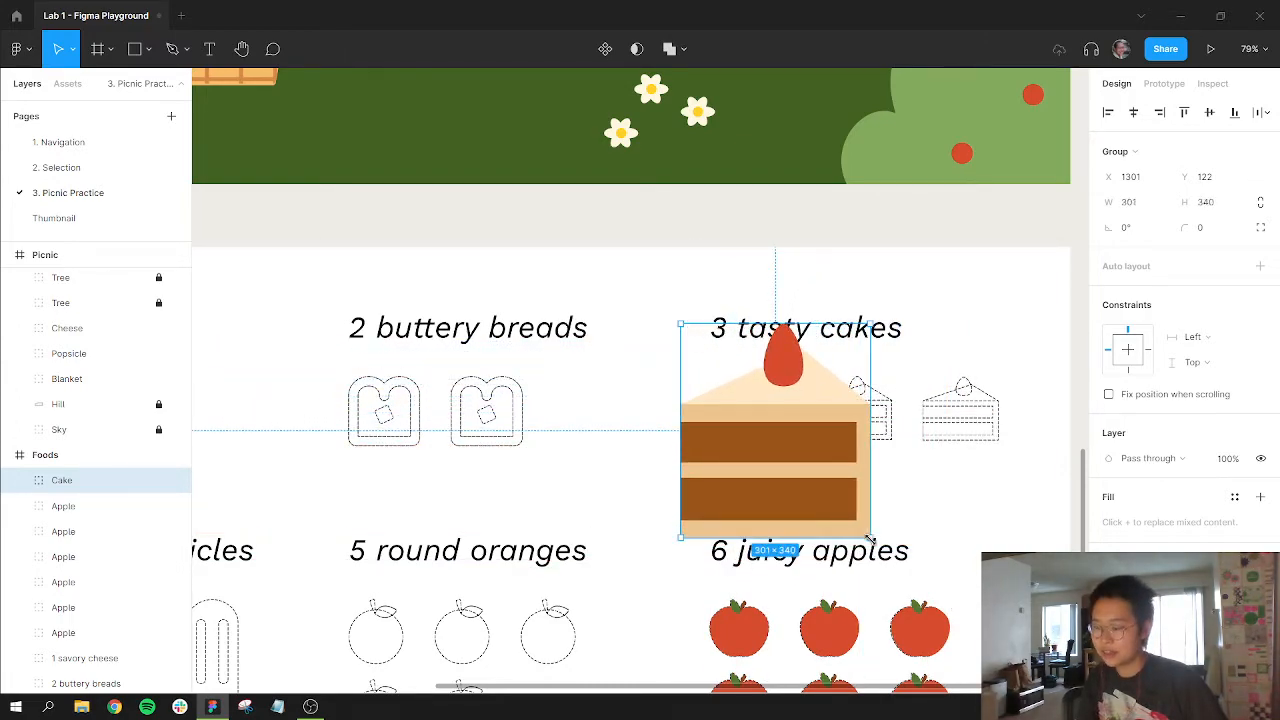
{"action": "key", "text": "ctrl+z"}
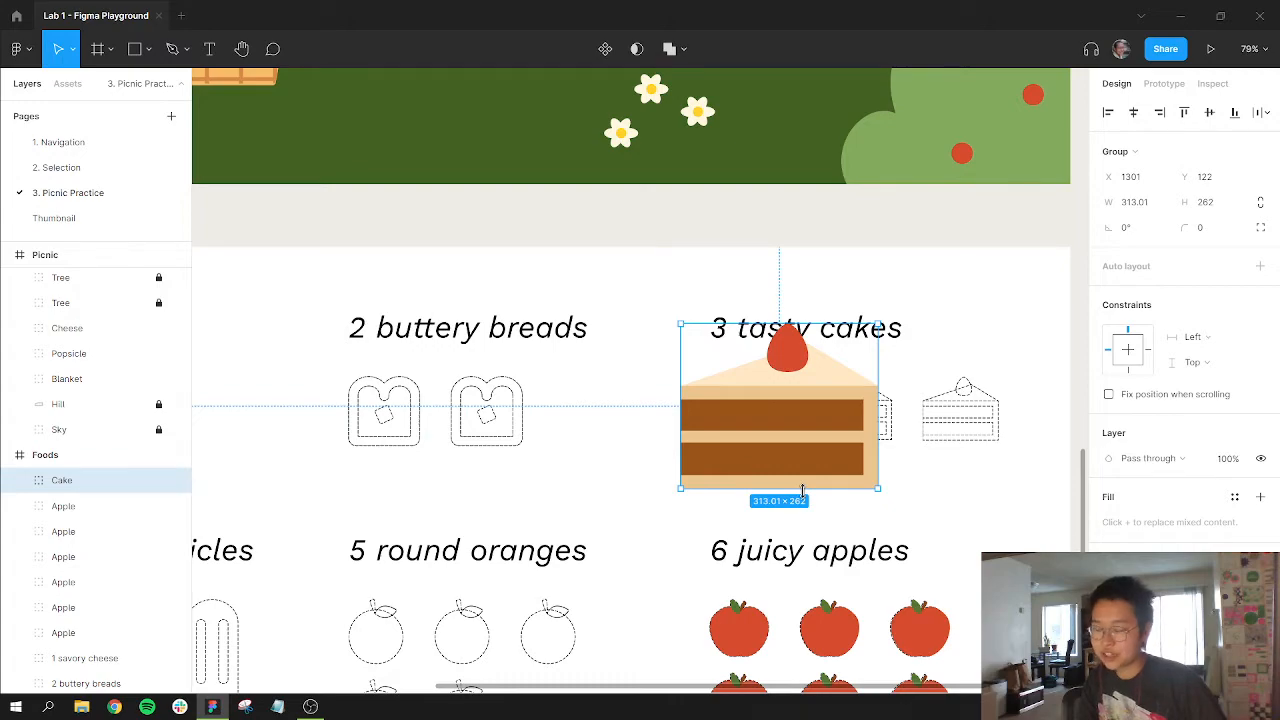
{"action": "left_click_drag", "start_coordinate": [802, 490], "coordinate": [796, 442]}
{"action": "left_click_drag", "start_coordinate": [799, 418], "coordinate": [761, 372]}
{"action": "key", "text": "ctrl+z"}
{"action": "key", "text": "ctrl+z"}
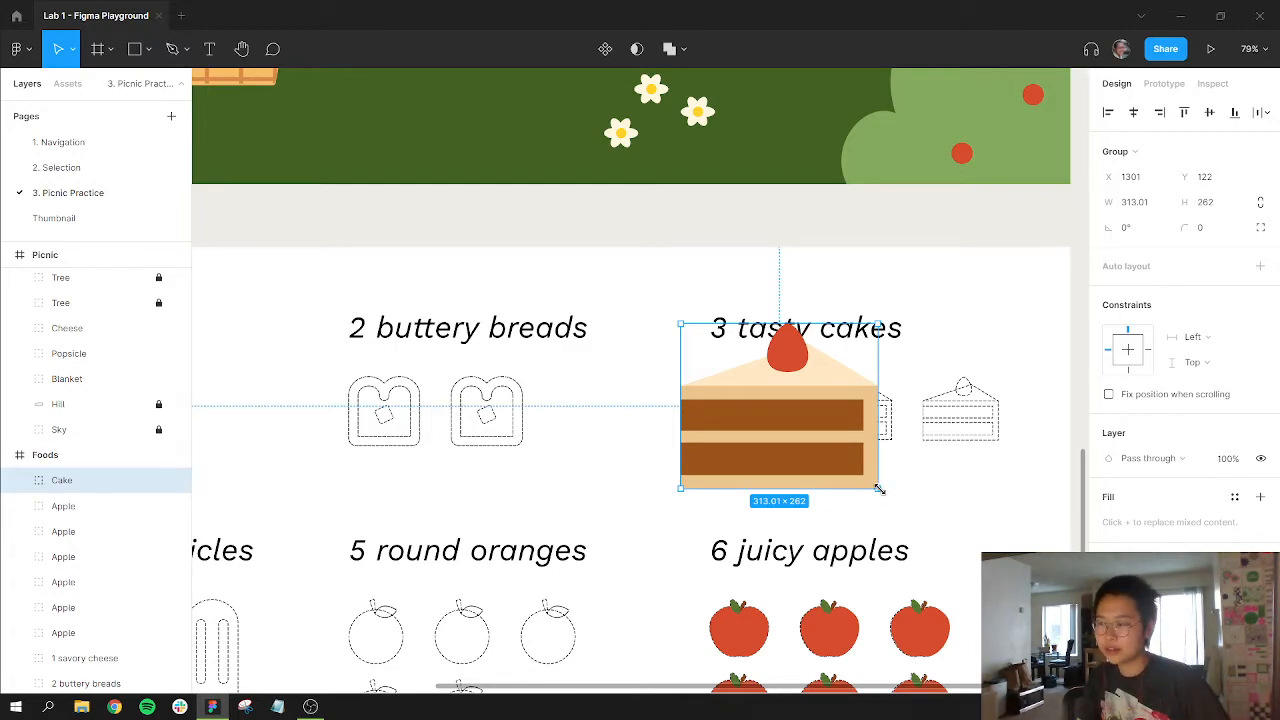
- Scale the cake proportionally to about 120 × 101 over the first cake outline and duplicate it onto the other two outlines
{"action": "left_click_drag", "start_coordinate": [865, 474], "coordinate": [820, 440]}
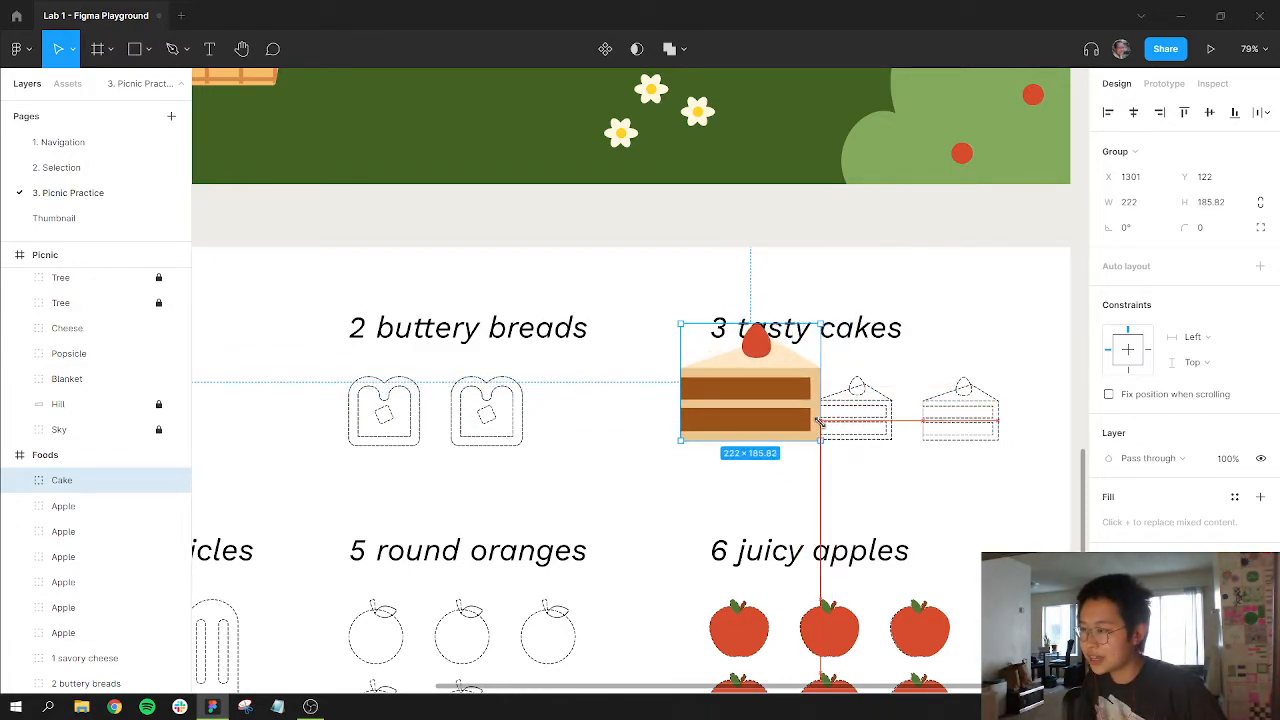
{"action": "left_click_drag", "start_coordinate": [679, 322], "coordinate": [757, 378]}
{"action": "left_click_drag", "start_coordinate": [800, 428], "coordinate": [866, 420]}
{"action": "key", "text": "ctrl+d"}
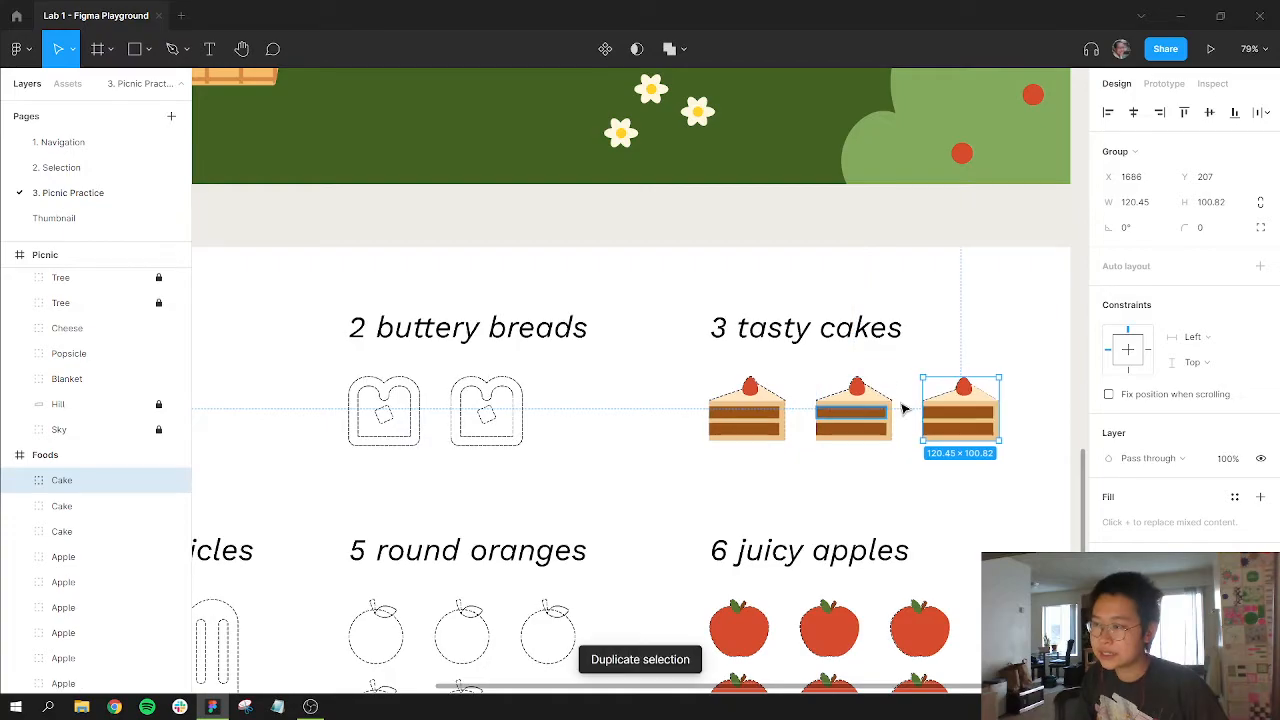
{"action": "left_click", "coordinate": [860, 461]}
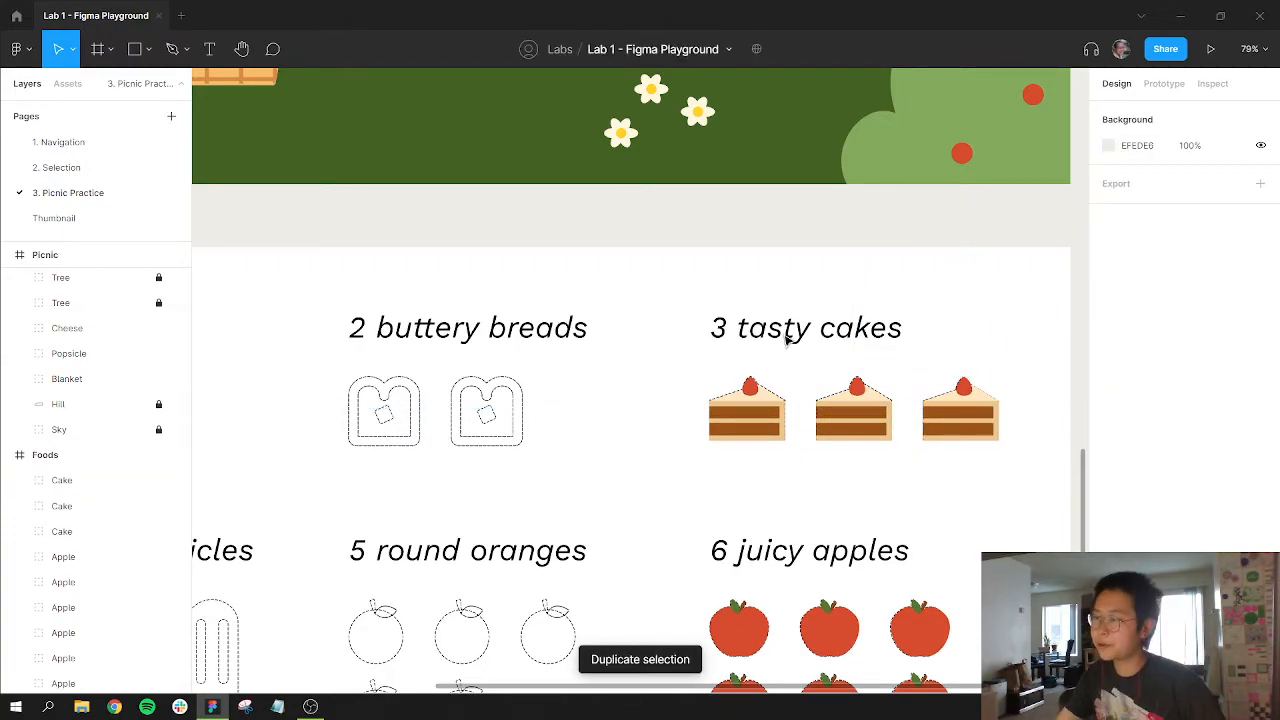
- Practise multi-selection in the Picnic frame by area-selecting the oranges and bush together, and adding and removing individual items
{"action": "scroll", "coordinate": [786, 335], "scroll_direction": "up", "scroll_amount": 3}
{"action": "scroll", "coordinate": [786, 335], "scroll_direction": "down", "scroll_amount": 5}
{"action": "scroll", "coordinate": [786, 338], "scroll_direction": "down", "scroll_amount": 3}
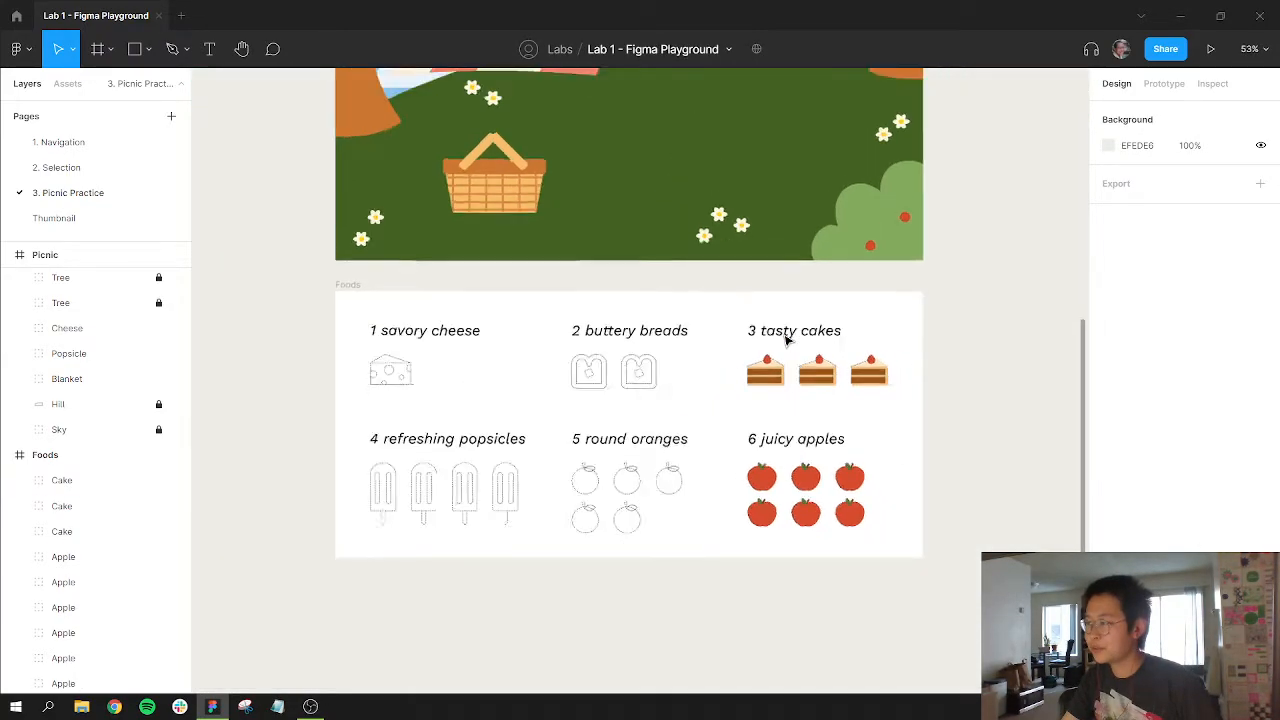
{"action": "scroll", "coordinate": [690, 177], "scroll_direction": "up", "scroll_amount": 3}
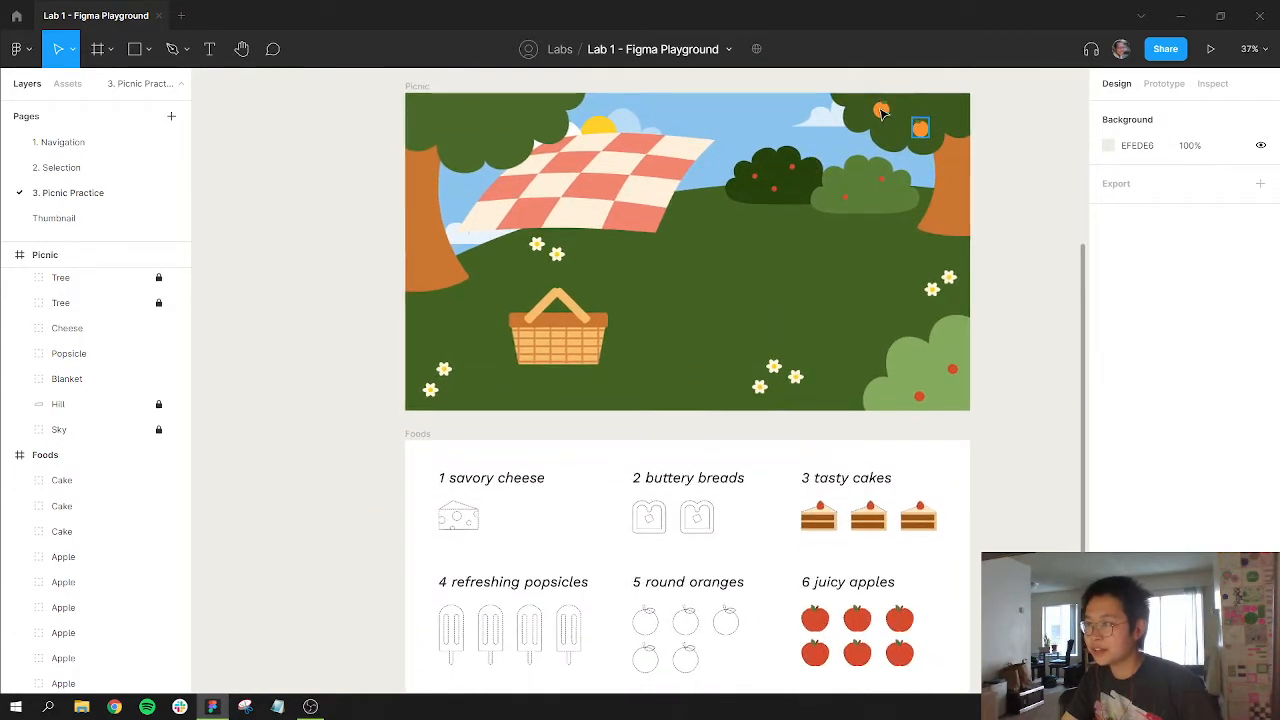
{"action": "left_click", "coordinate": [880, 110]}
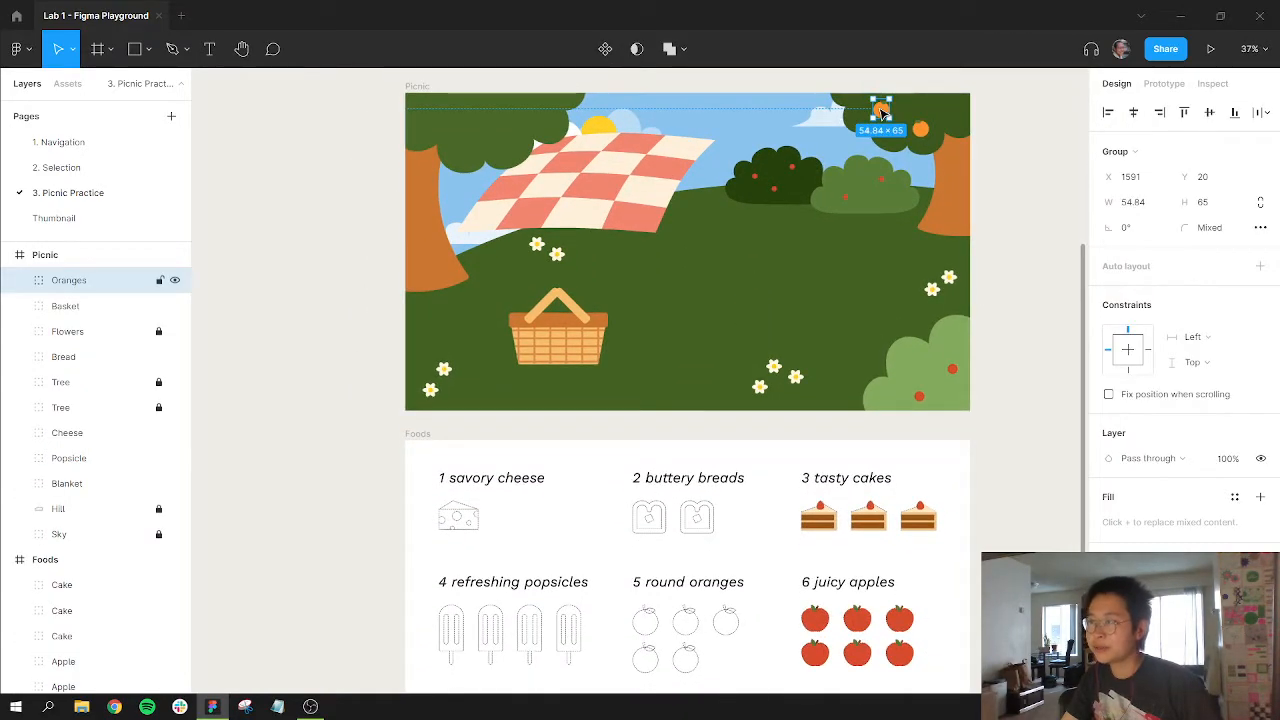
{"action": "left_click", "coordinate": [985, 151]}
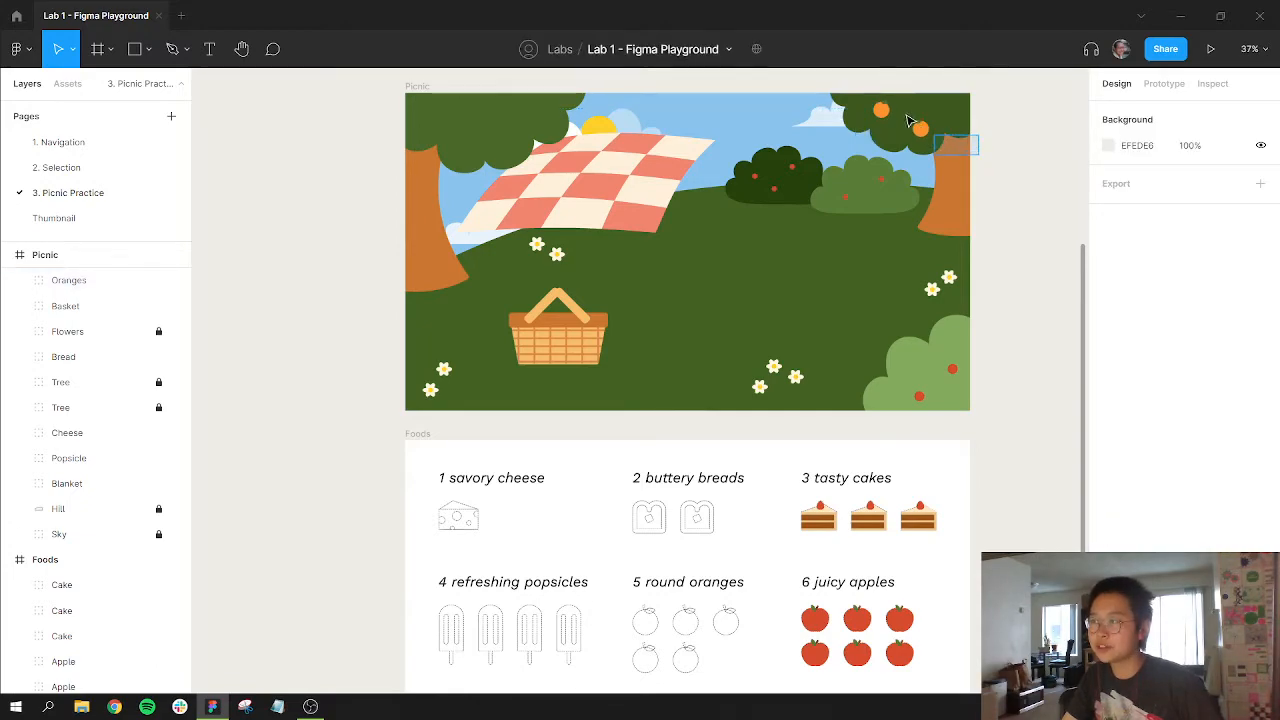
{"action": "left_click_drag", "start_coordinate": [978, 148], "coordinate": [866, 110]}
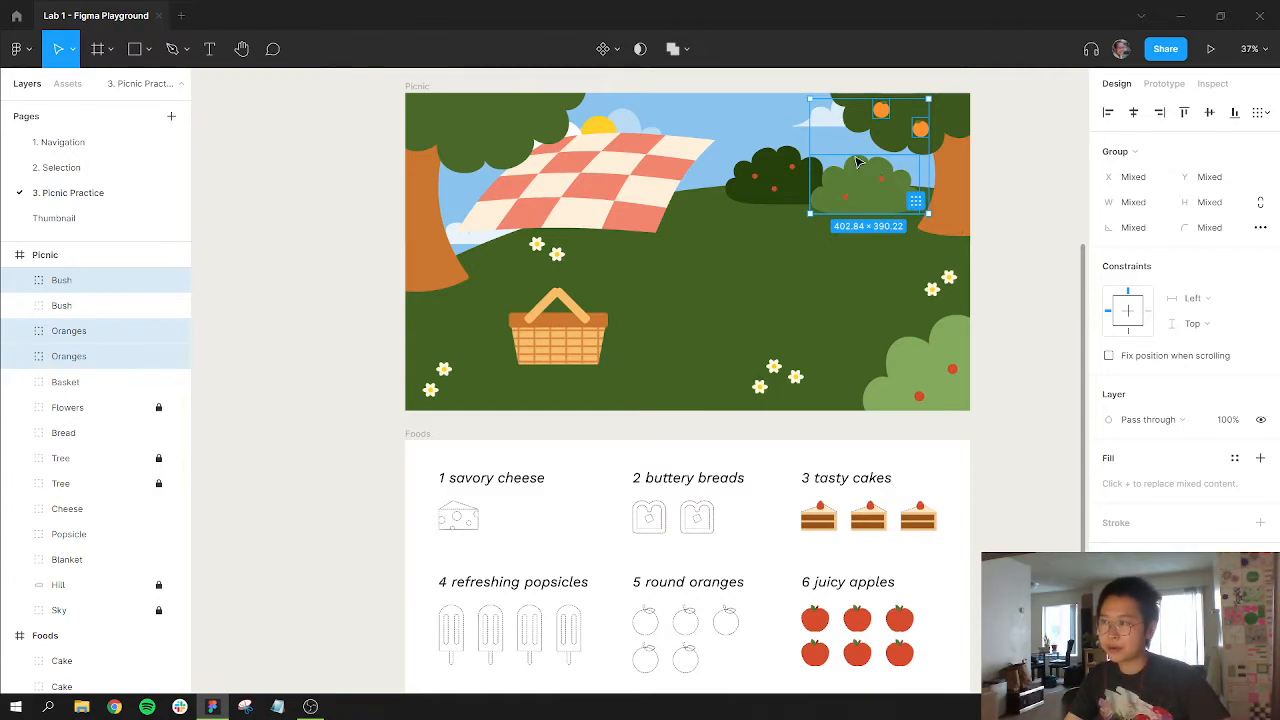
{"action": "left_click", "coordinate": [864, 196], "text": "shift"}
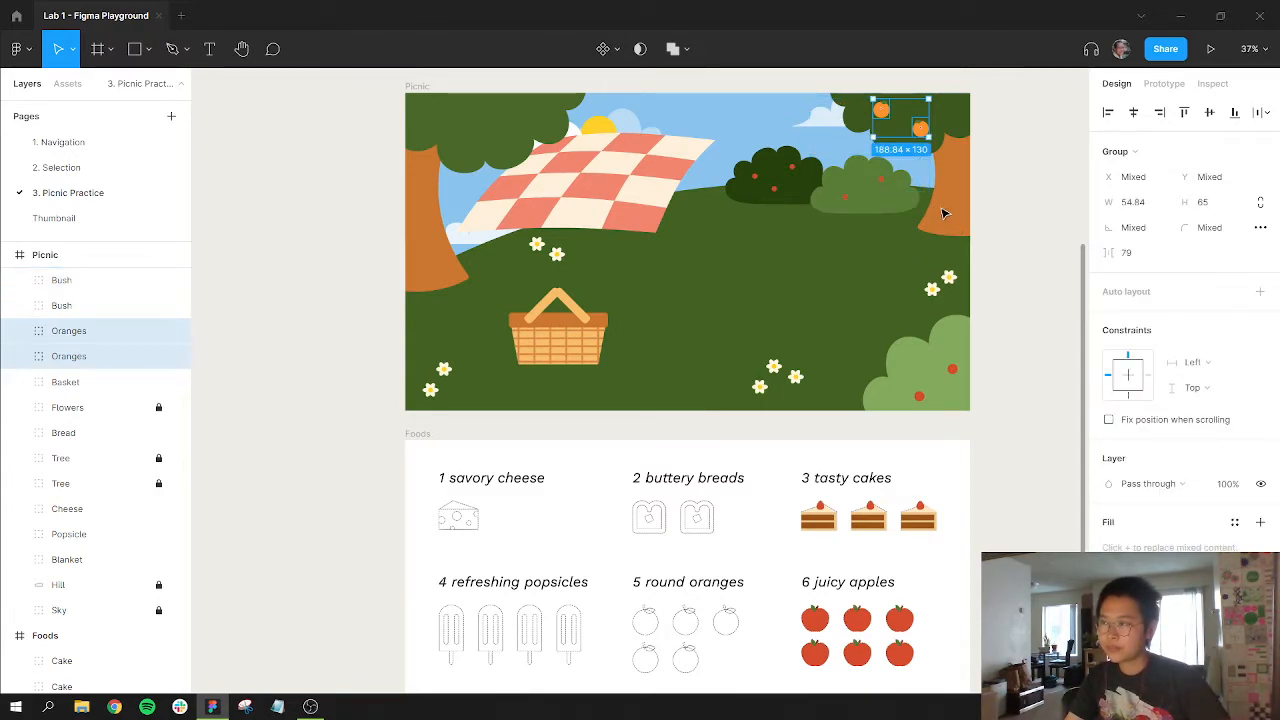
{"action": "left_click", "coordinate": [858, 202], "text": "shift"}
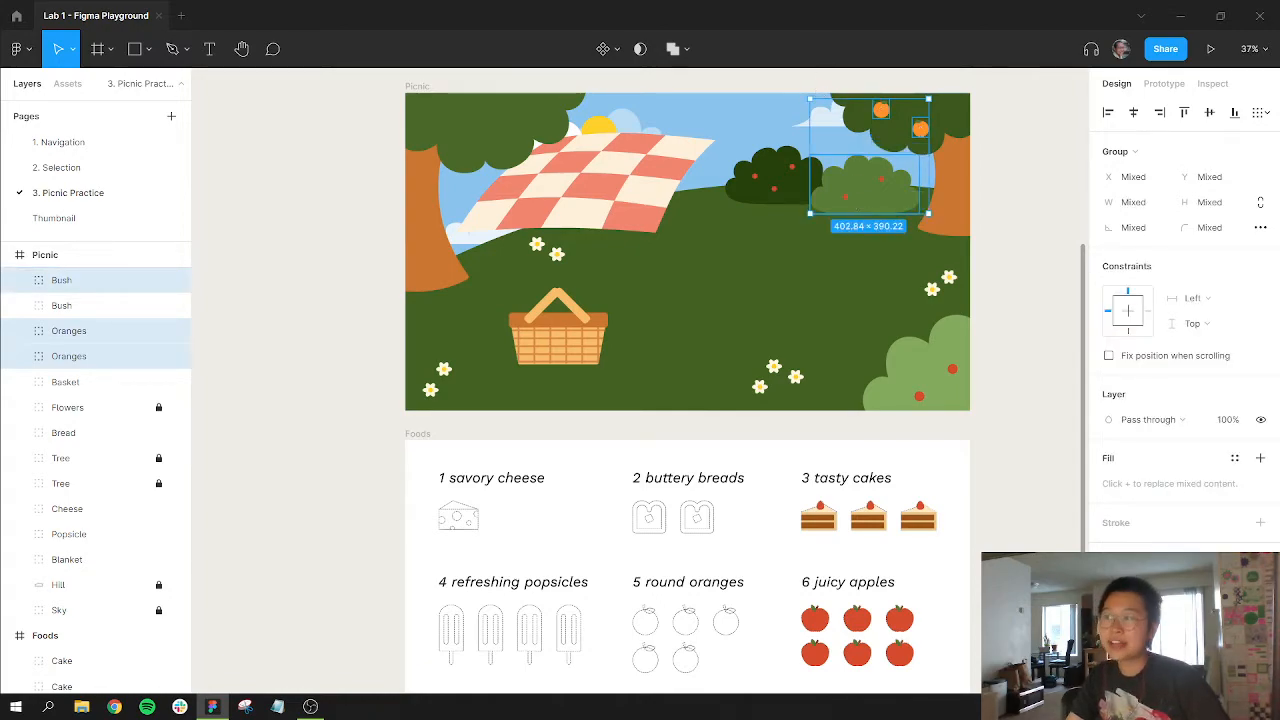
{"action": "left_click", "coordinate": [880, 110], "text": "shift"}
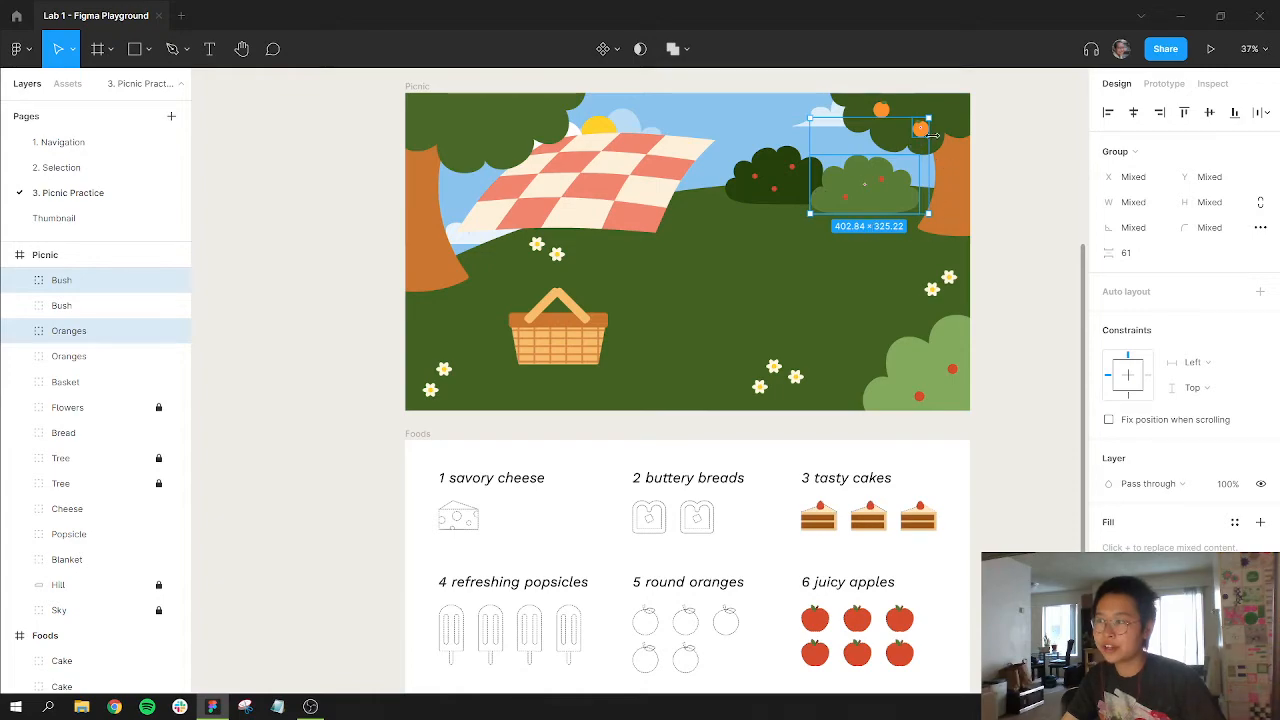
- Select both oranges in the tree and move them together onto the "5 round oranges" outlines in the Foods frame
{"action": "scroll", "coordinate": [916, 122], "scroll_direction": "up", "scroll_amount": 3}
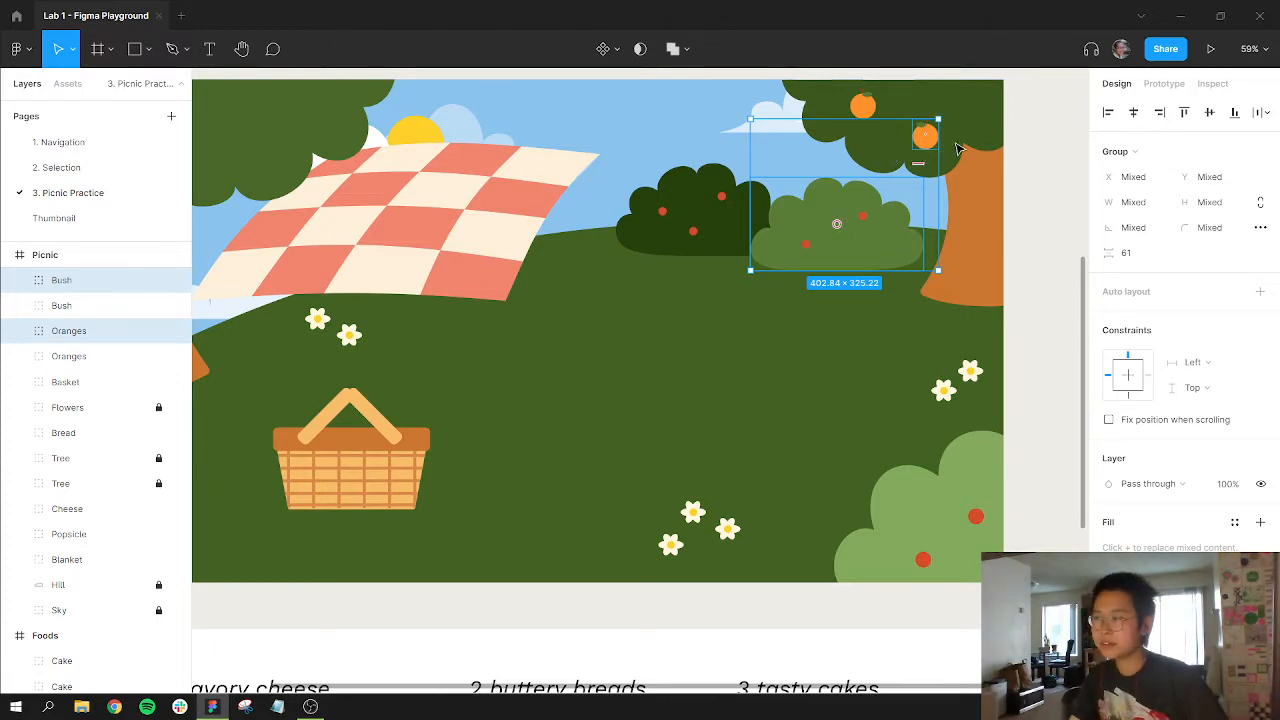
{"action": "left_click", "coordinate": [838, 100]}
{"action": "left_click", "coordinate": [864, 108]}
{"action": "left_click", "coordinate": [928, 137], "text": "shift"}
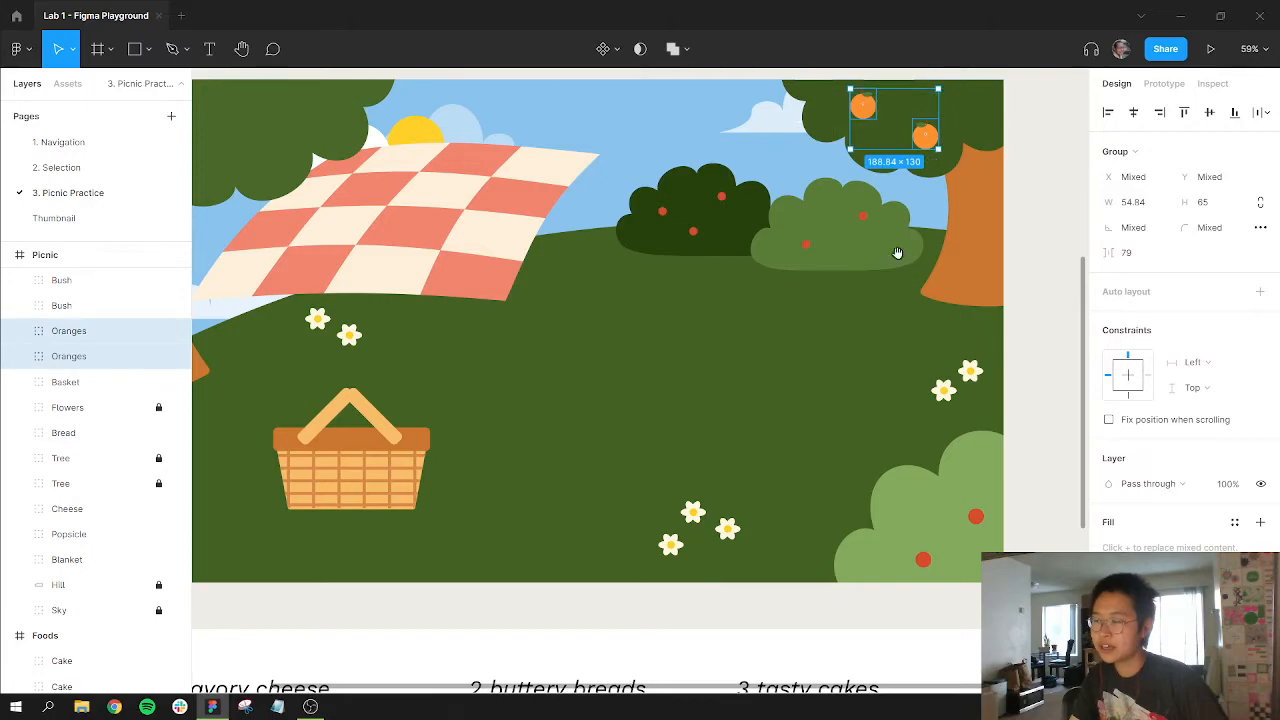
{"action": "scroll", "coordinate": [896, 140], "scroll_direction": "down", "scroll_amount": 2}
{"action": "scroll", "coordinate": [895, 138], "scroll_direction": "down", "scroll_amount": 3}
{"action": "scroll", "coordinate": [896, 143], "scroll_direction": "down", "scroll_amount": 2}
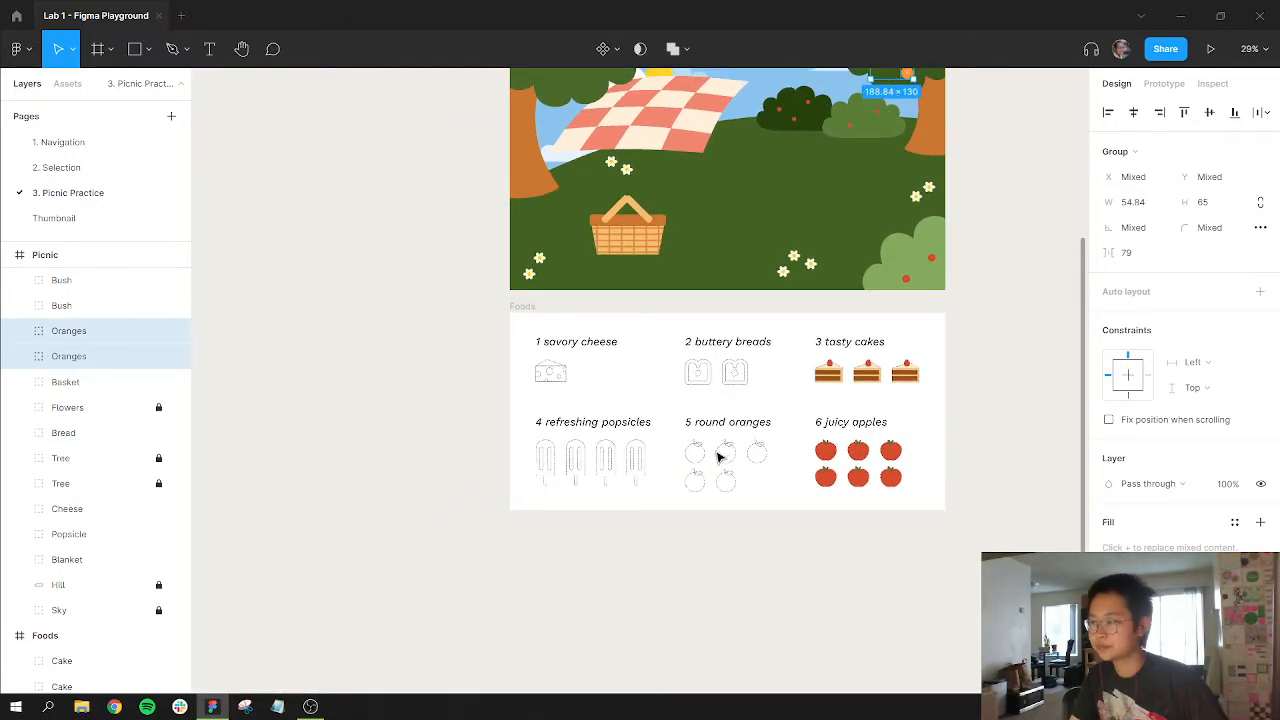
{"action": "left_click_drag", "start_coordinate": [718, 456], "coordinate": [716, 458]}
{"action": "scroll", "coordinate": [708, 473], "scroll_direction": "up", "scroll_amount": 3}
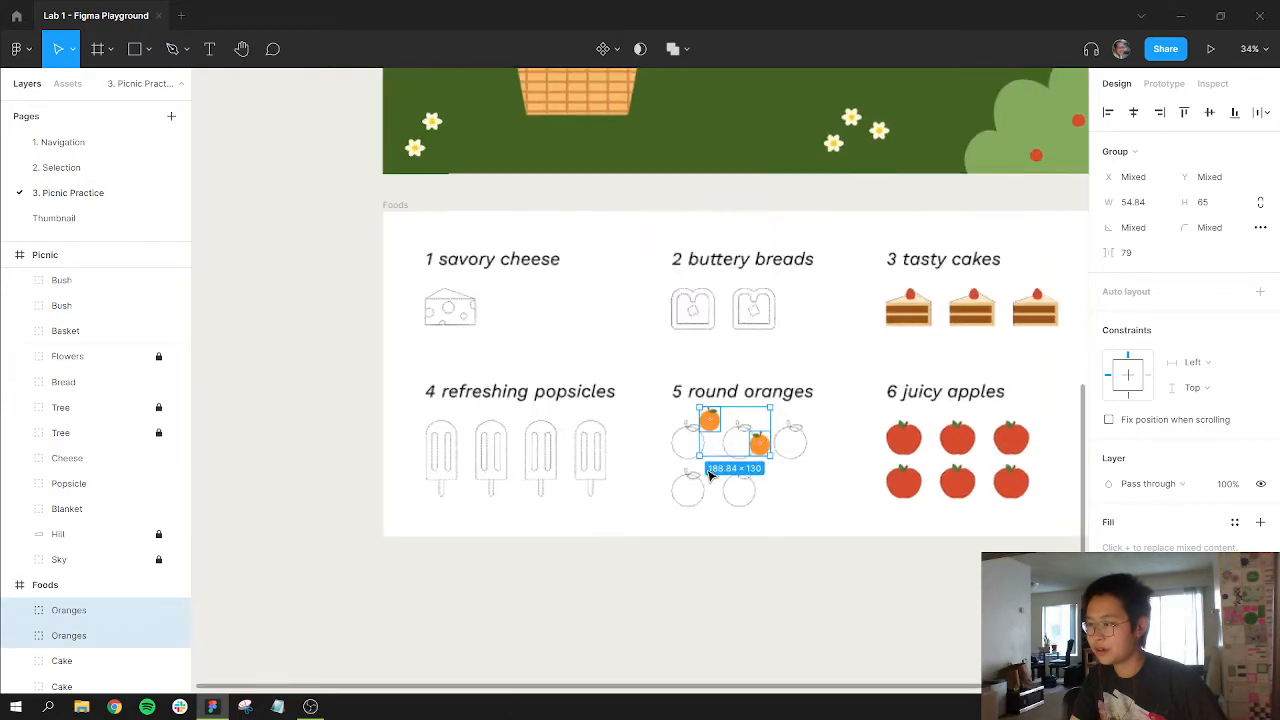
{"action": "scroll", "coordinate": [710, 476], "scroll_direction": "up", "scroll_amount": 5}
{"action": "key", "text": "Escape"}
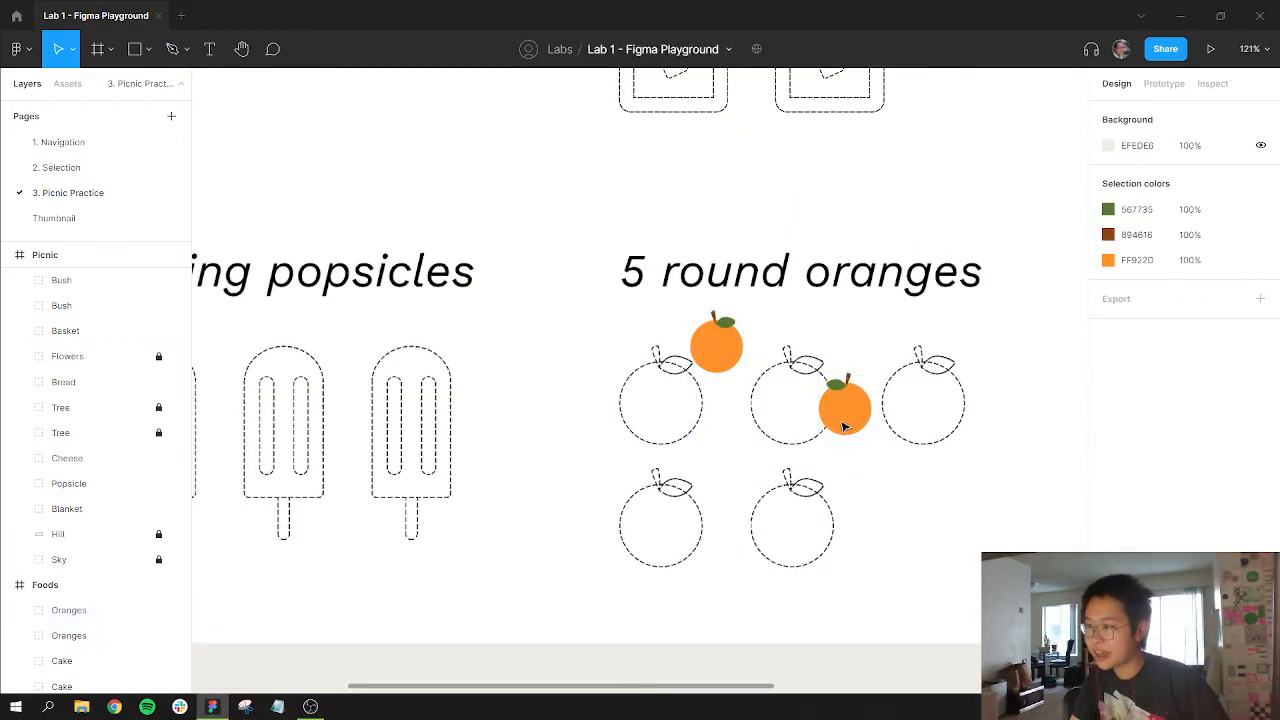
- Position and scale the two oranges proportionally to about 87 × 103 over the first two outlines of the upper row
{"action": "left_click", "coordinate": [703, 356]}
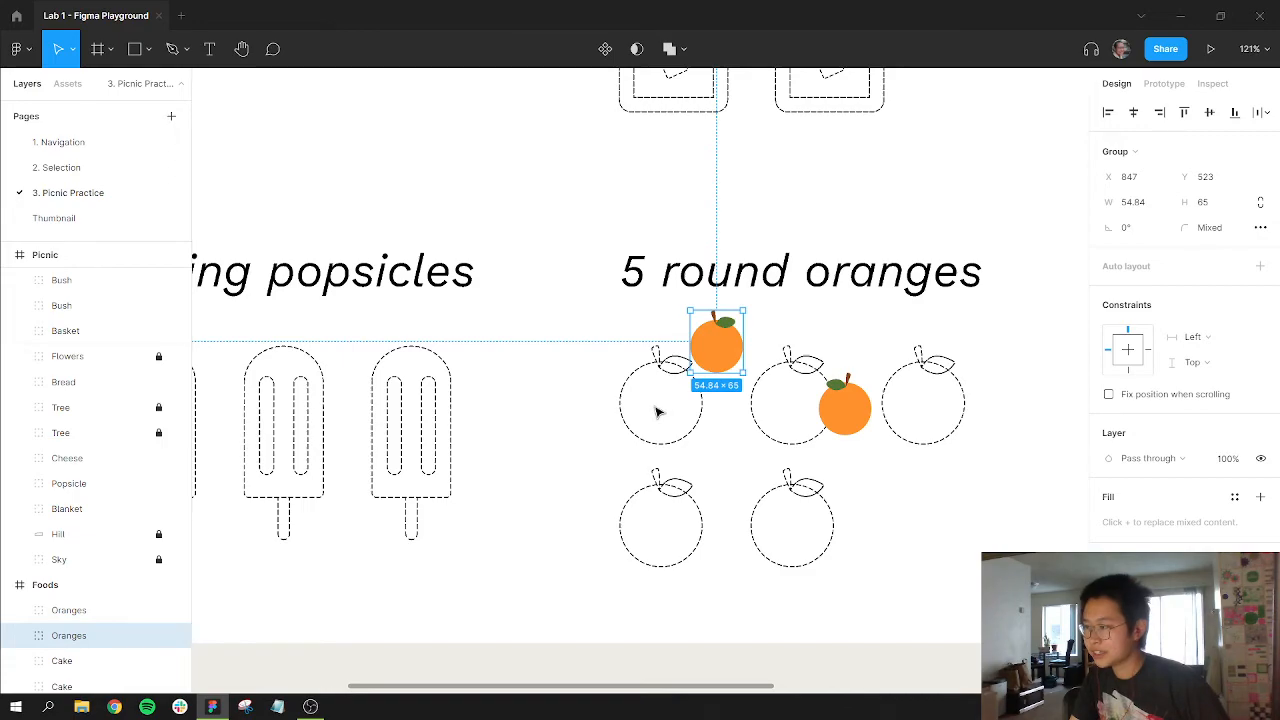
{"action": "left_click_drag", "start_coordinate": [719, 328], "coordinate": [661, 345]}
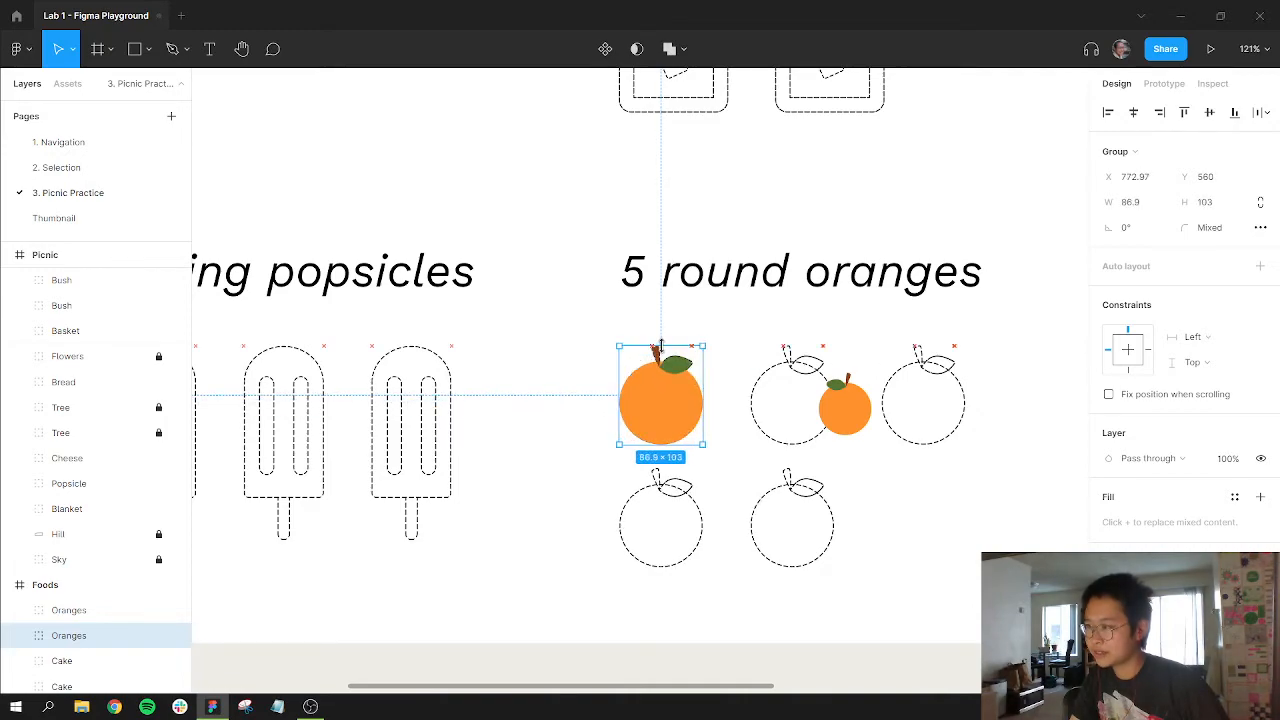
{"action": "left_click_drag", "start_coordinate": [826, 424], "coordinate": [790, 344]}
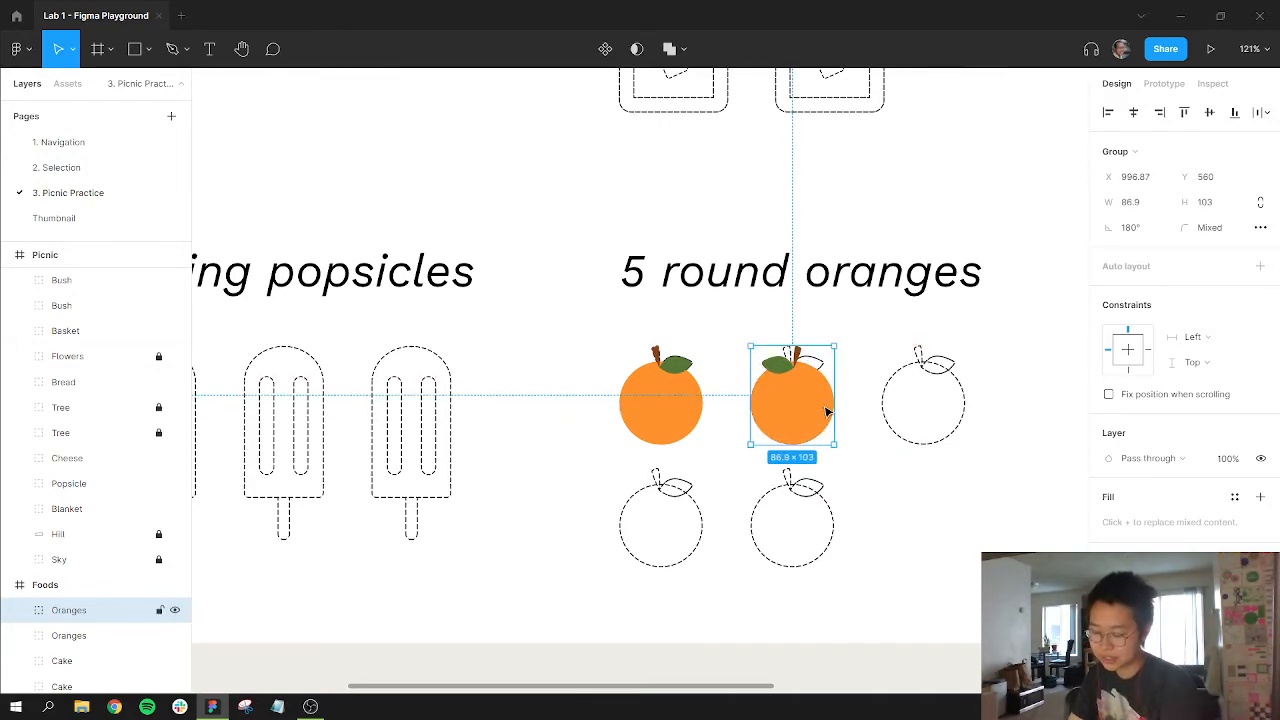
- Flip the second orange horizontally so its stem and leaf match the outline
{"action": "key", "text": "shift+h"}
{"action": "key", "text": "shift+h"}
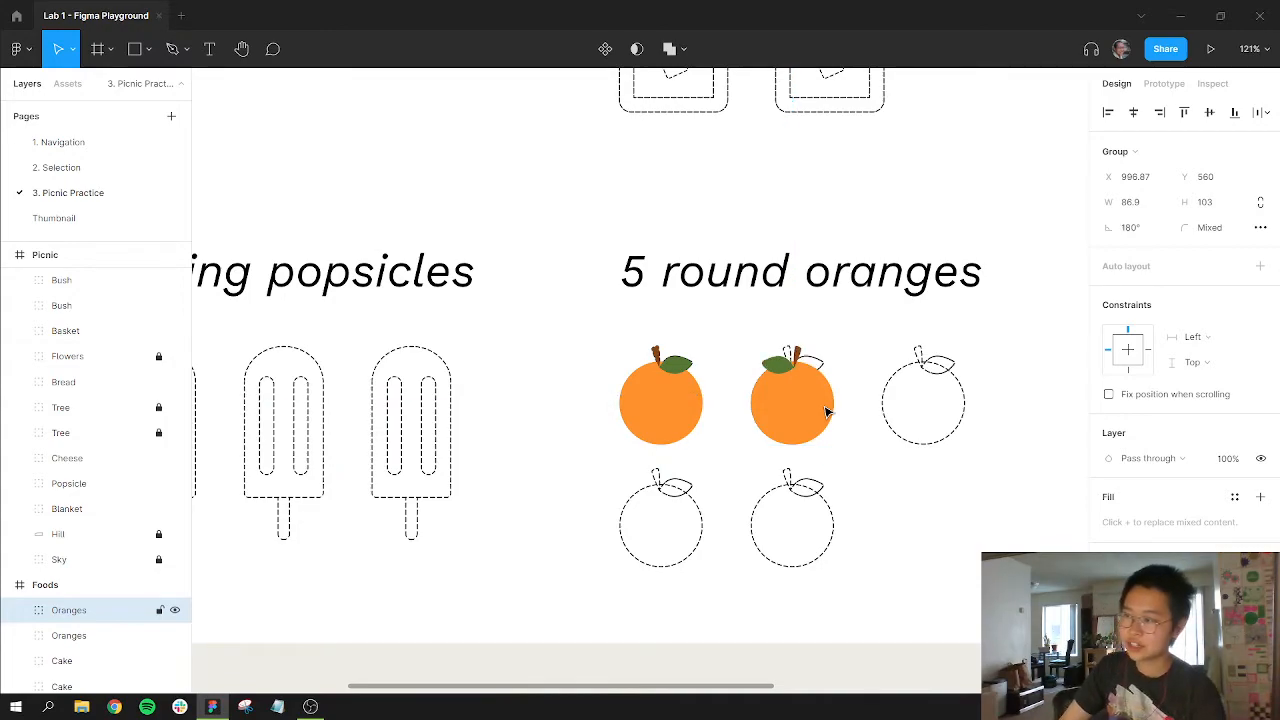
{"action": "key", "text": "shift+h"}
{"action": "key", "text": "shift+h"}
{"action": "key", "text": "shift+h"}
{"action": "key", "text": "shift+h"}
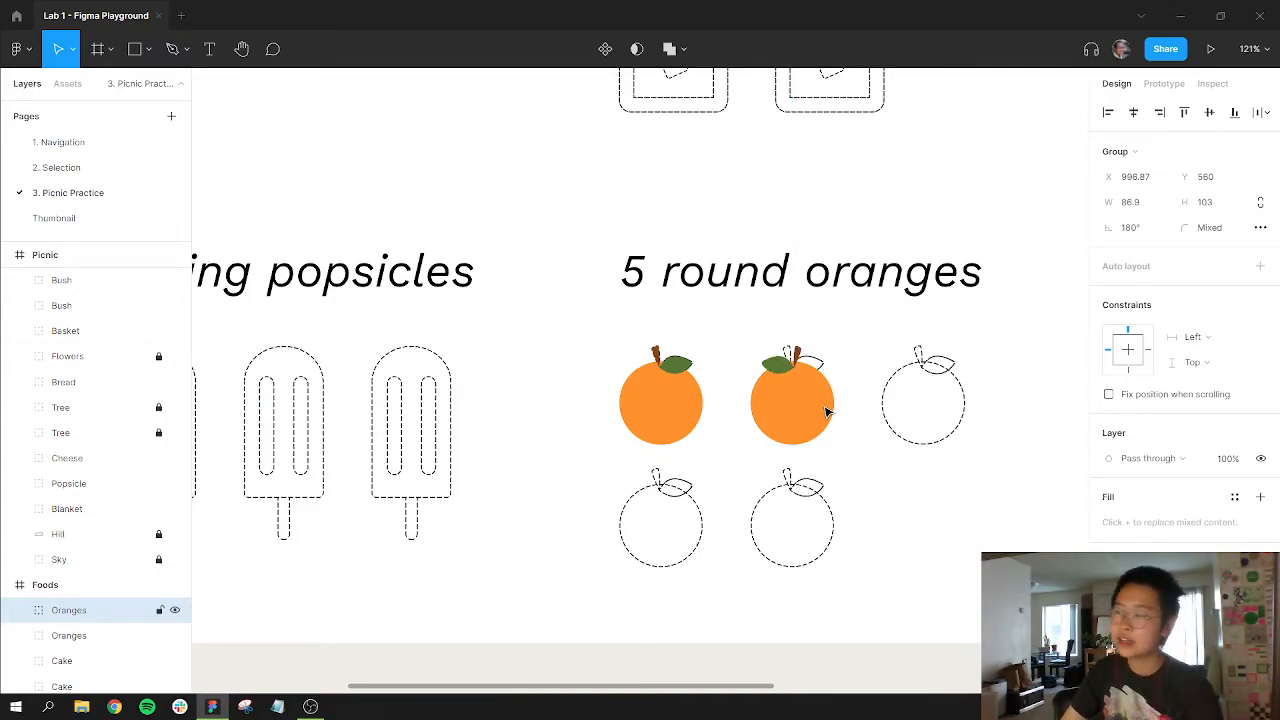
{"action": "key", "text": "shift+h"}
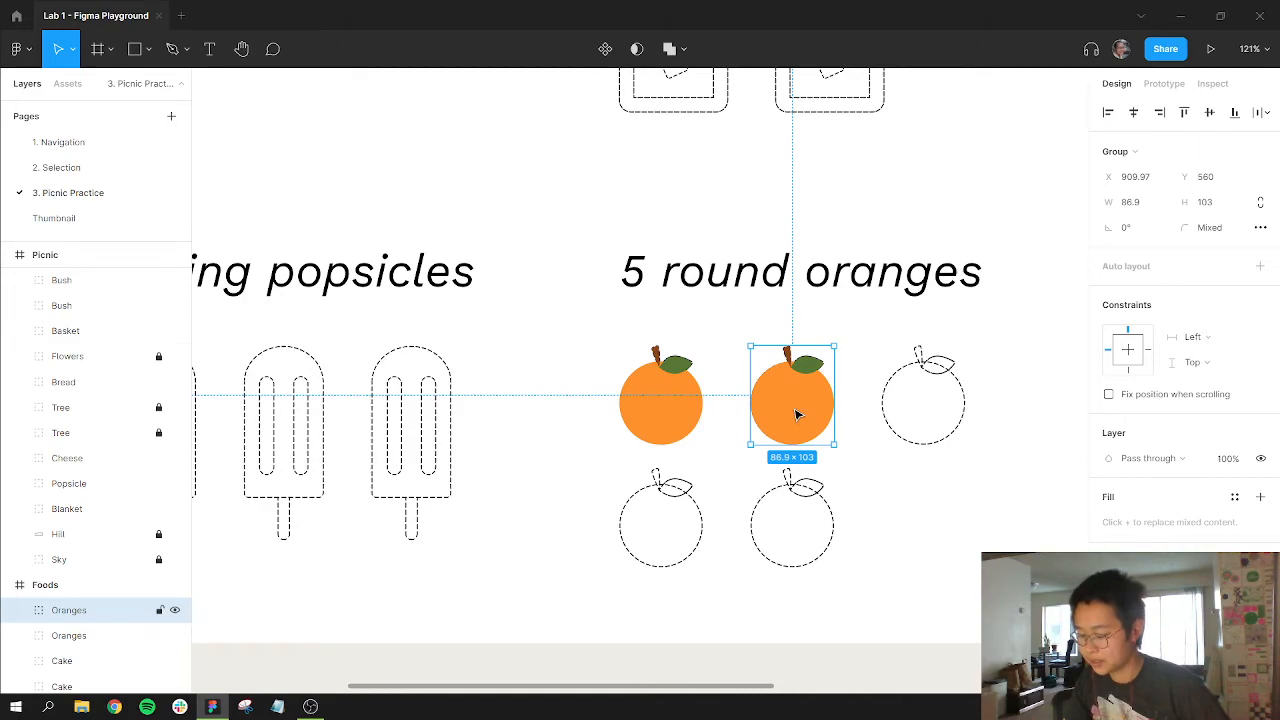
- Duplicate the oranges onto the third outline of the upper row and both outlines of the lower row
{"action": "left_click_drag", "start_coordinate": [794, 420], "coordinate": [923, 409]}
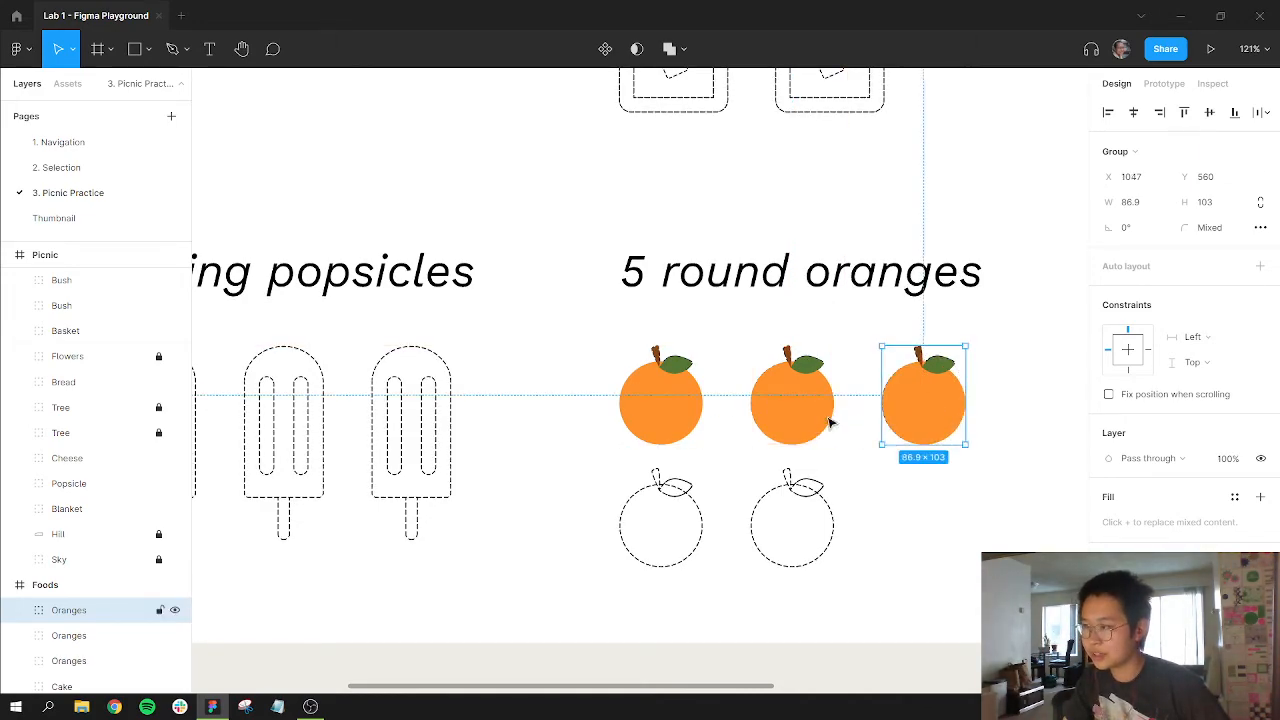
{"action": "left_click", "coordinate": [677, 409]}
{"action": "left_click_drag", "start_coordinate": [686, 404], "coordinate": [815, 520]}
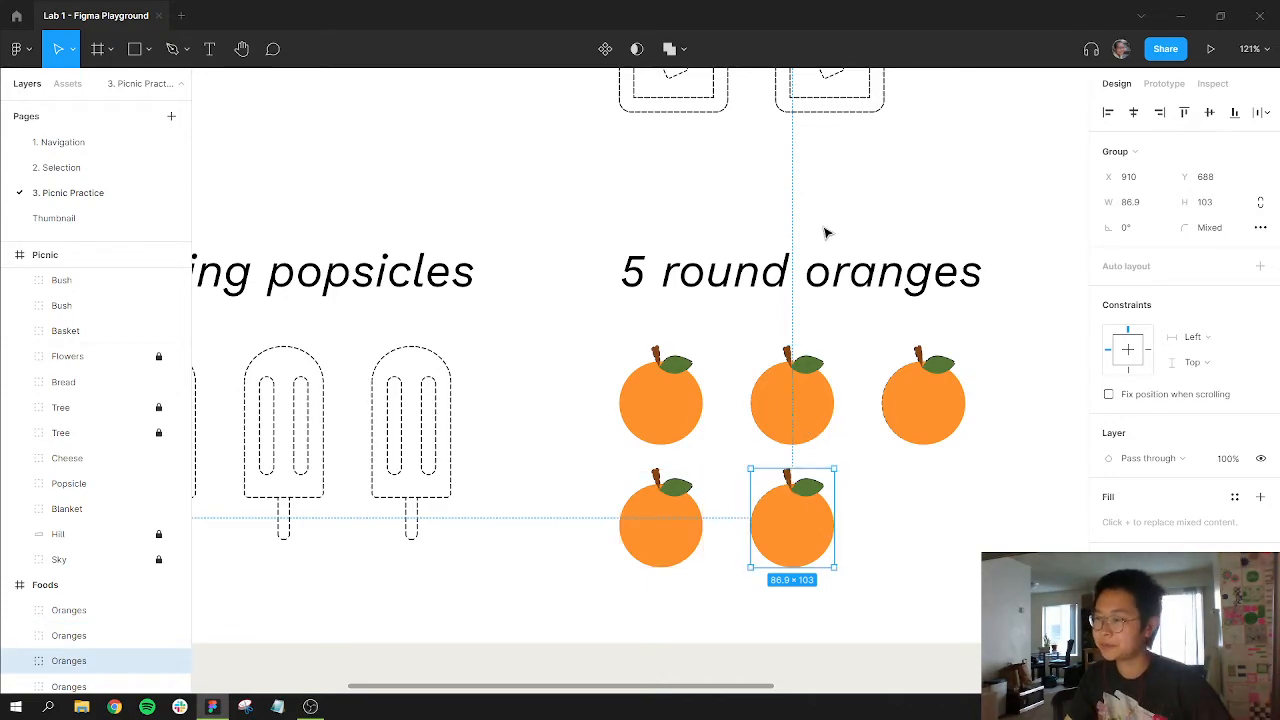
{"action": "left_click", "coordinate": [824, 229]}
{"action": "scroll", "coordinate": [824, 229], "scroll_direction": "up", "scroll_amount": 3}
{"action": "scroll", "coordinate": [824, 229], "scroll_direction": "down", "scroll_amount": 2}
{"action": "scroll", "coordinate": [826, 232], "scroll_direction": "down", "scroll_amount": 10}
{"action": "scroll", "coordinate": [814, 229], "scroll_direction": "up", "scroll_amount": 5}
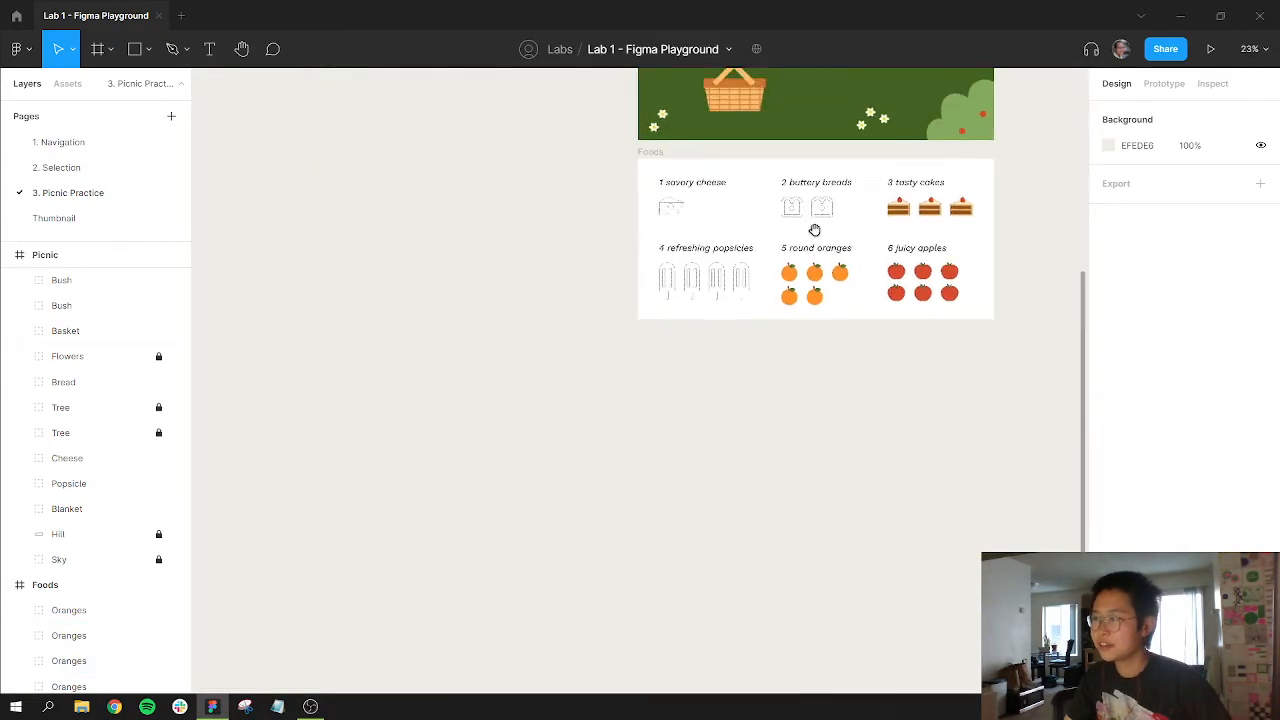
{"action": "left_click", "coordinate": [838, 189]}
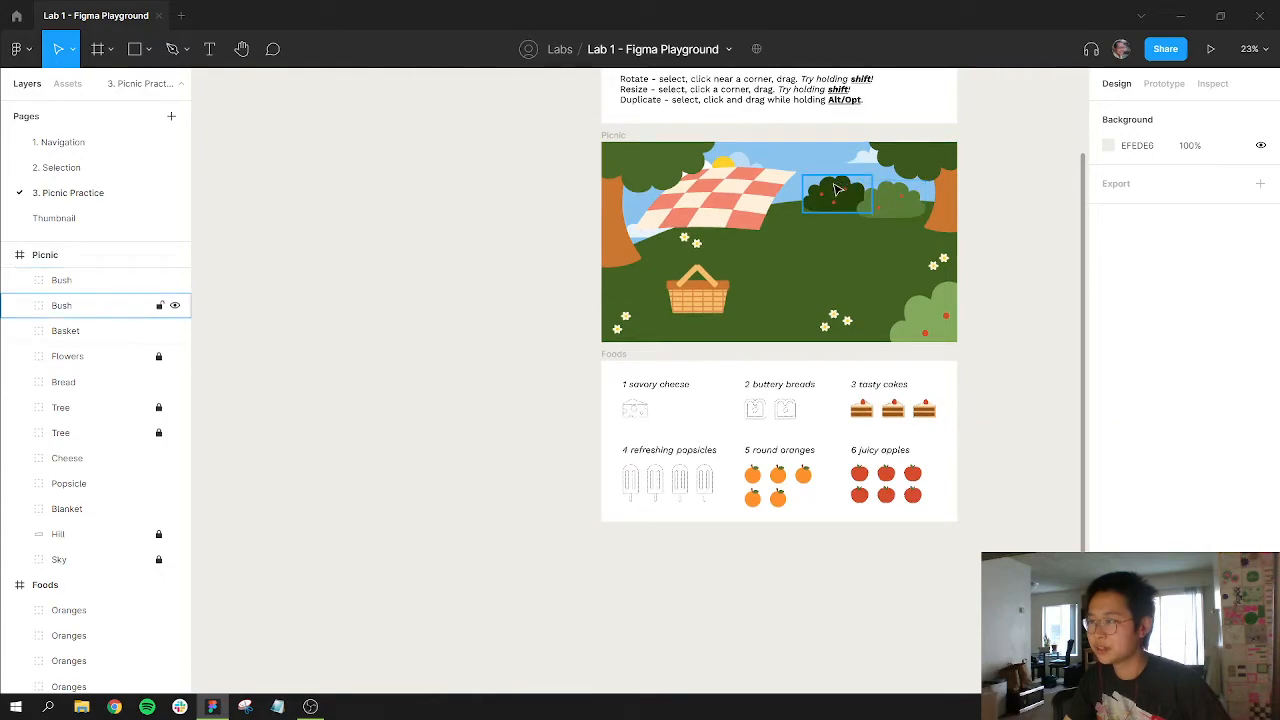
- Area-select the two bushes at the back of the Picnic frame to check for food hidden behind them
{"action": "left_click_drag", "start_coordinate": [892, 242], "coordinate": [846, 200]}
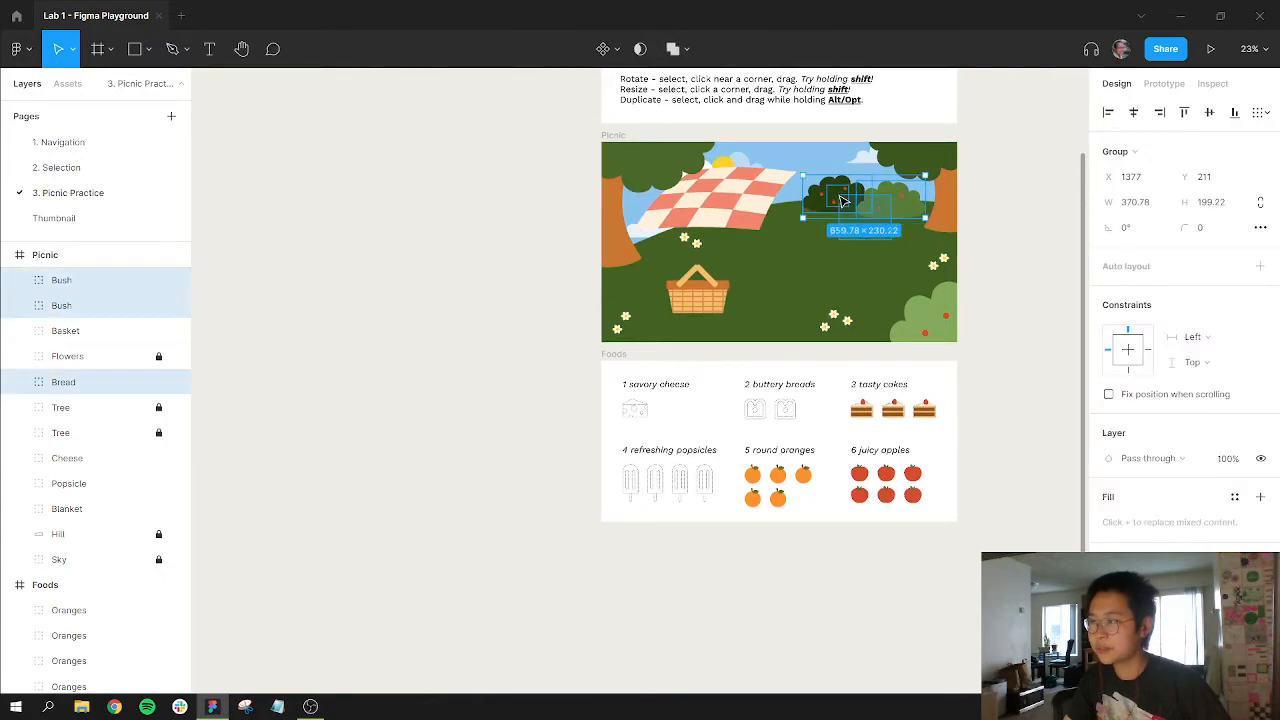
{"action": "left_click", "coordinate": [886, 237]}
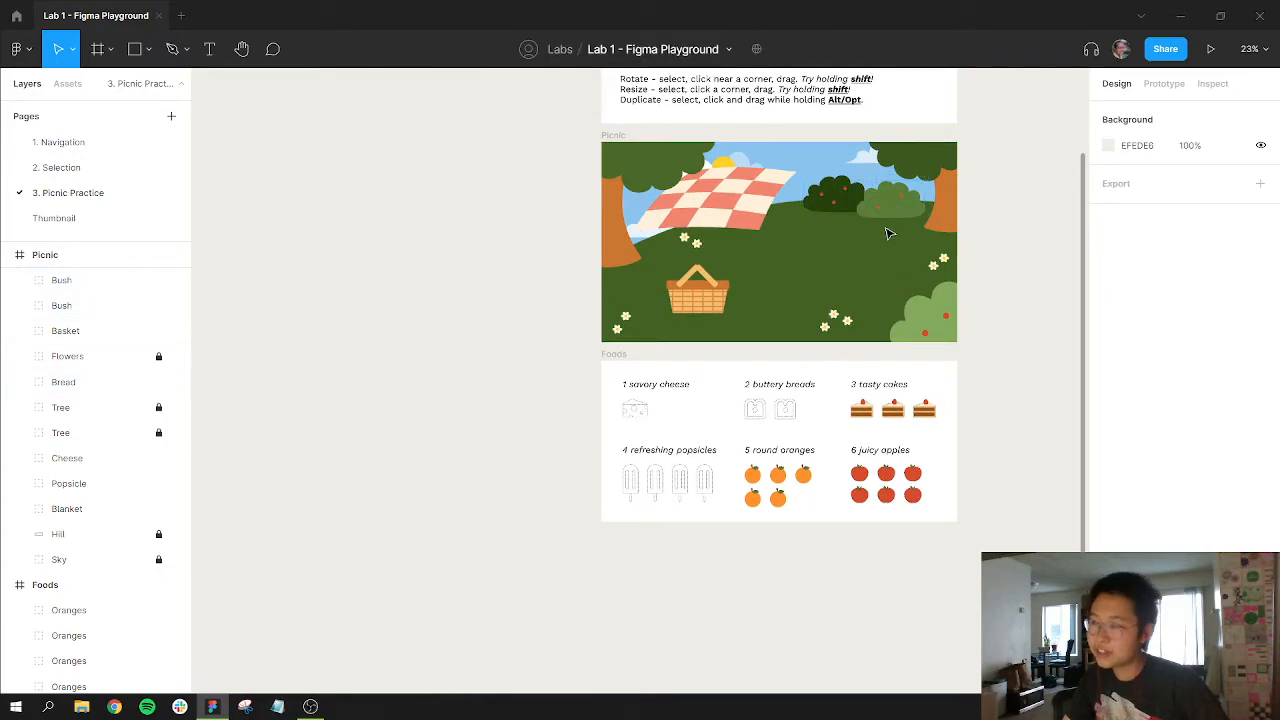
{"action": "scroll", "coordinate": [873, 207], "scroll_direction": "up", "scroll_amount": 5}
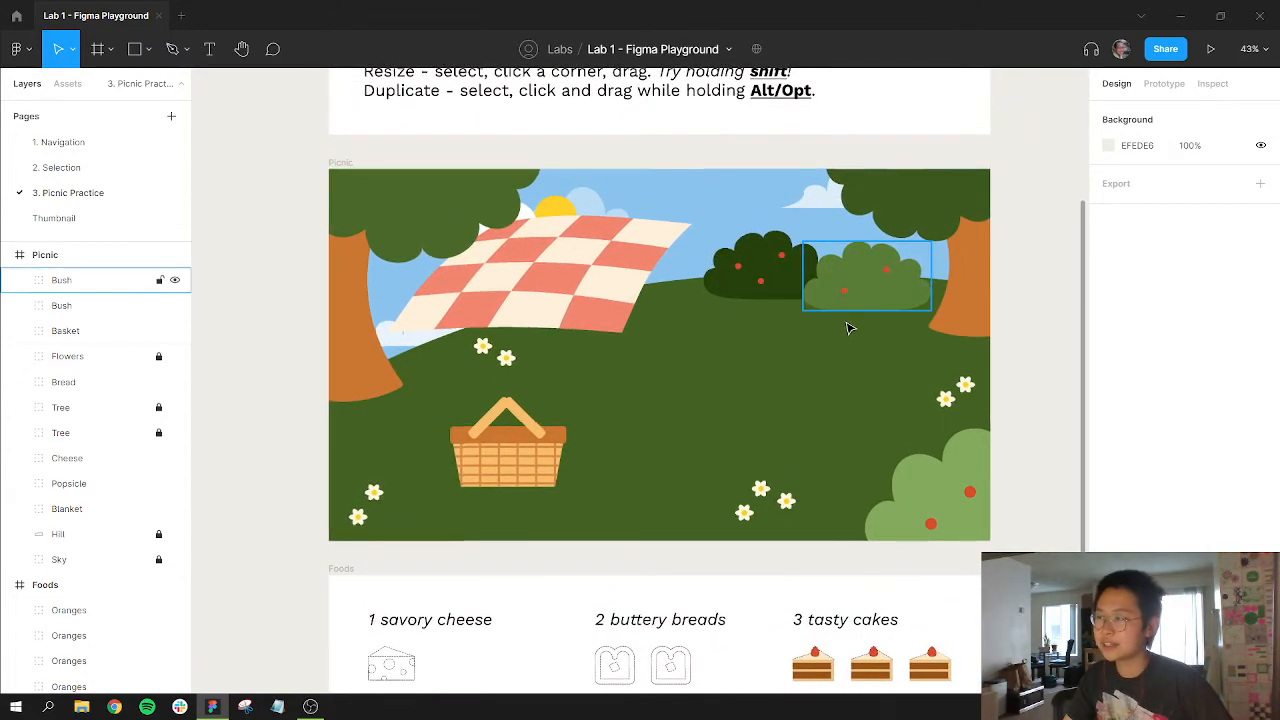
{"action": "left_click_drag", "start_coordinate": [697, 197], "coordinate": [936, 336]}
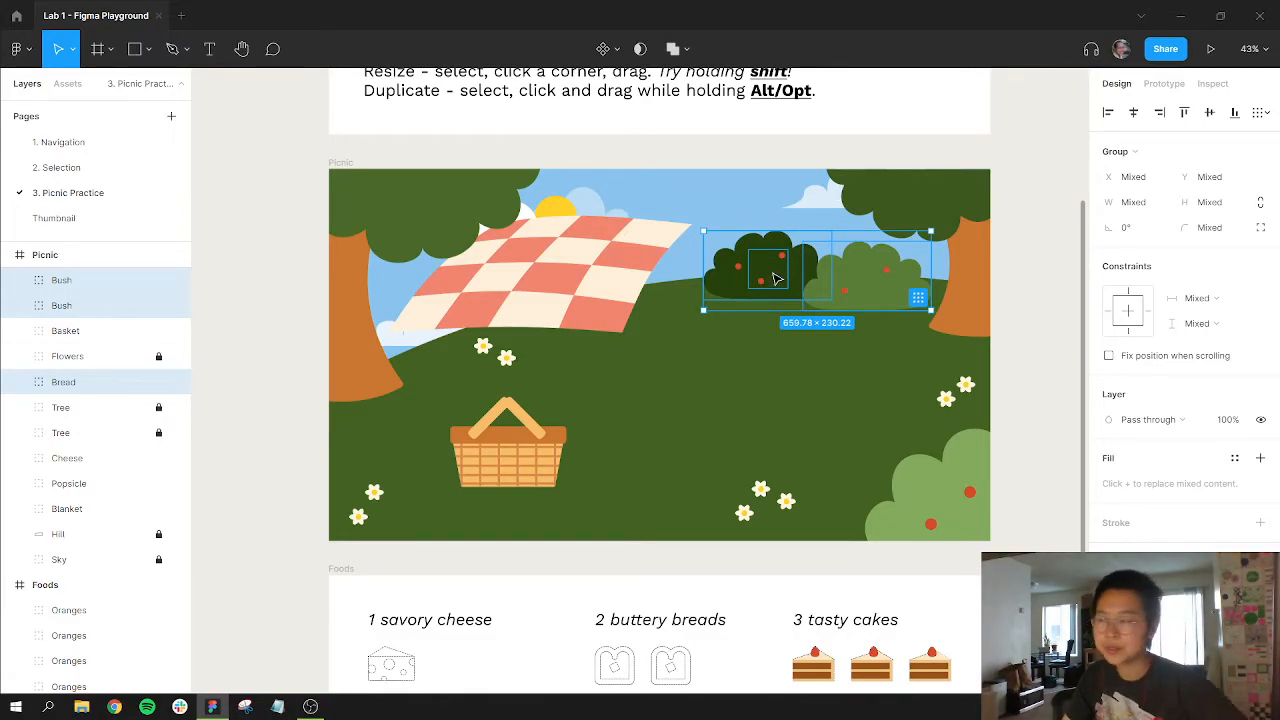
{"action": "scroll", "coordinate": [776, 278], "scroll_direction": "up", "scroll_amount": 5}
{"action": "scroll", "coordinate": [771, 277], "scroll_direction": "up", "scroll_amount": 3}
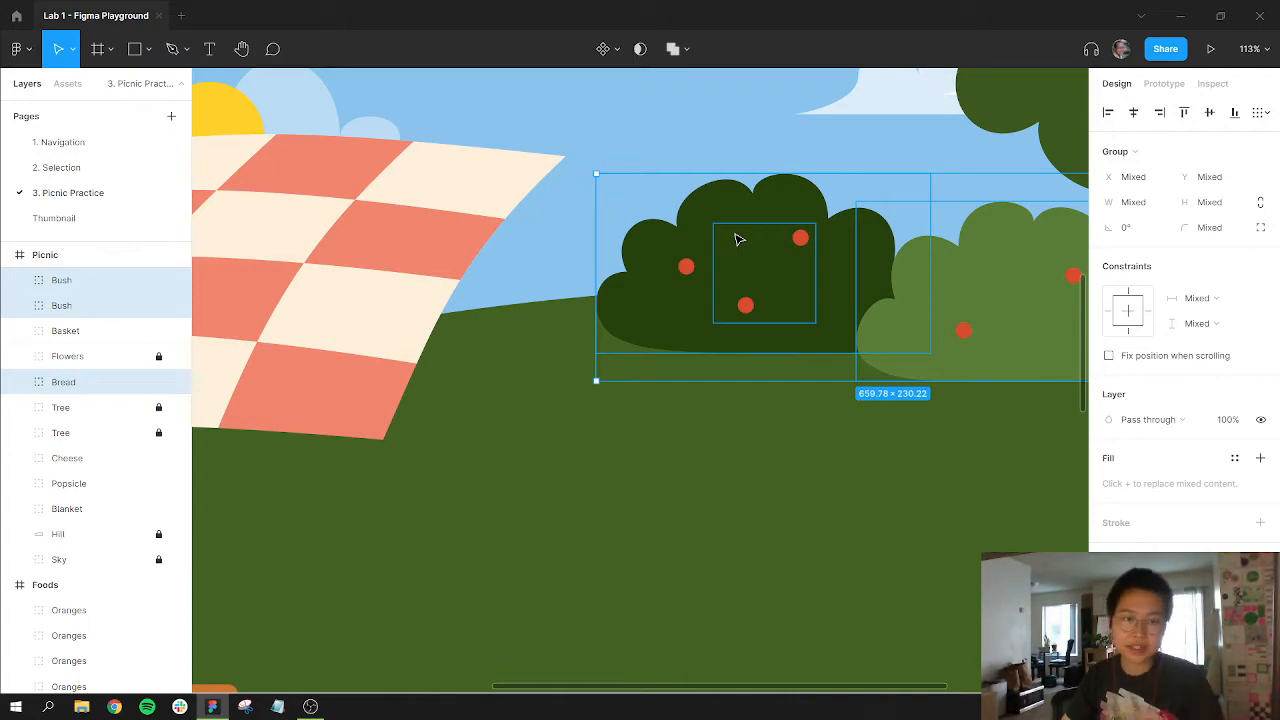
{"action": "left_click", "coordinate": [871, 486]}
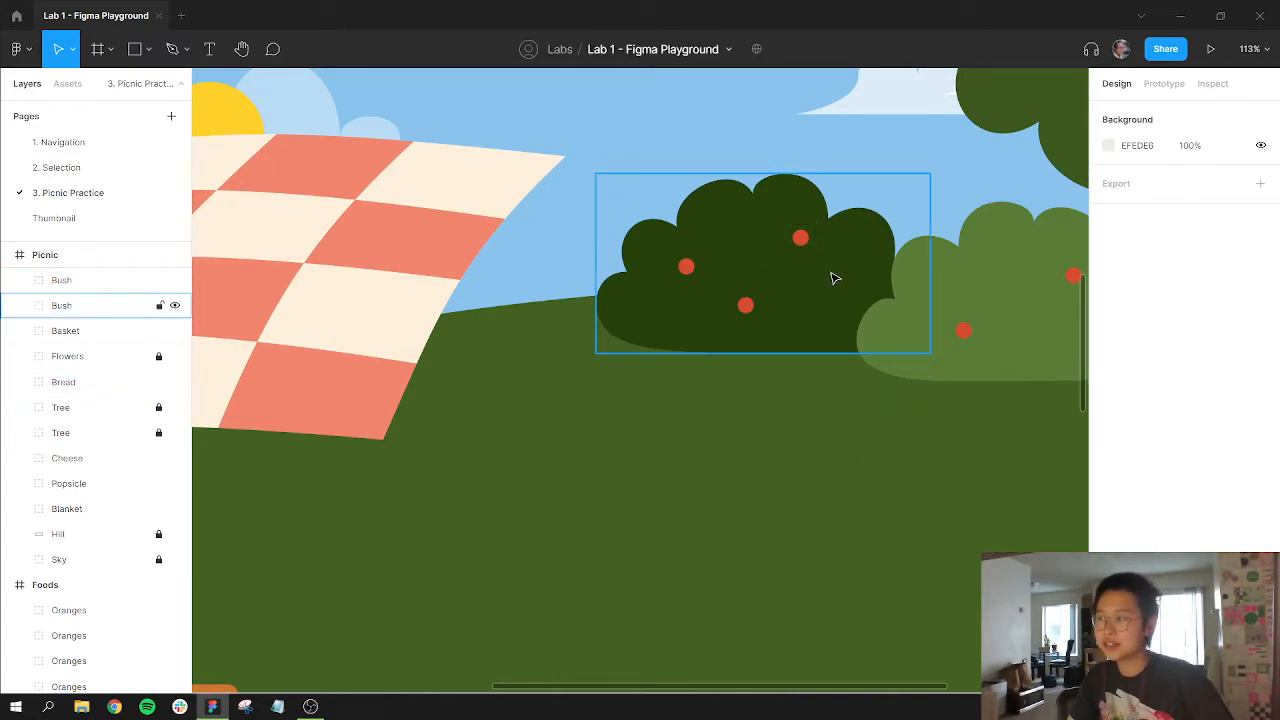
- Move the dark green bush down toward the blanket to uncover the bread, and compare both items in the layer order
{"action": "left_click", "coordinate": [835, 278]}
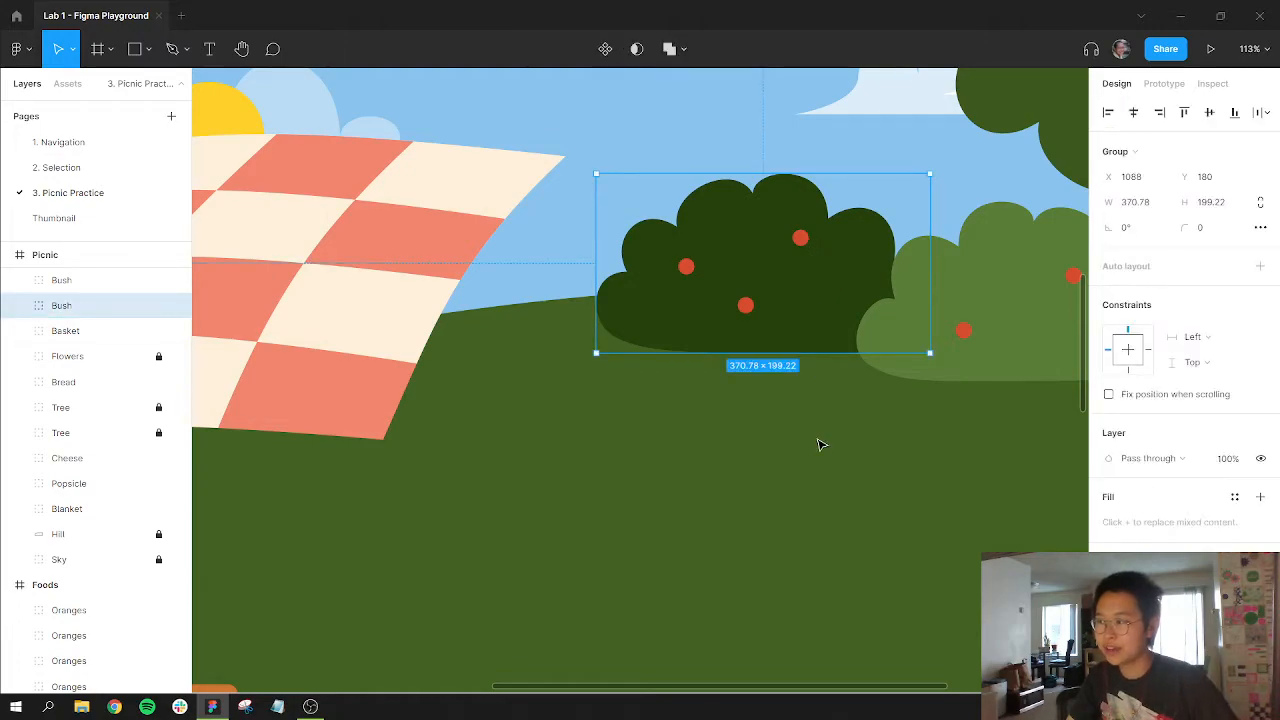
{"action": "left_click_drag", "start_coordinate": [818, 444], "coordinate": [672, 326]}
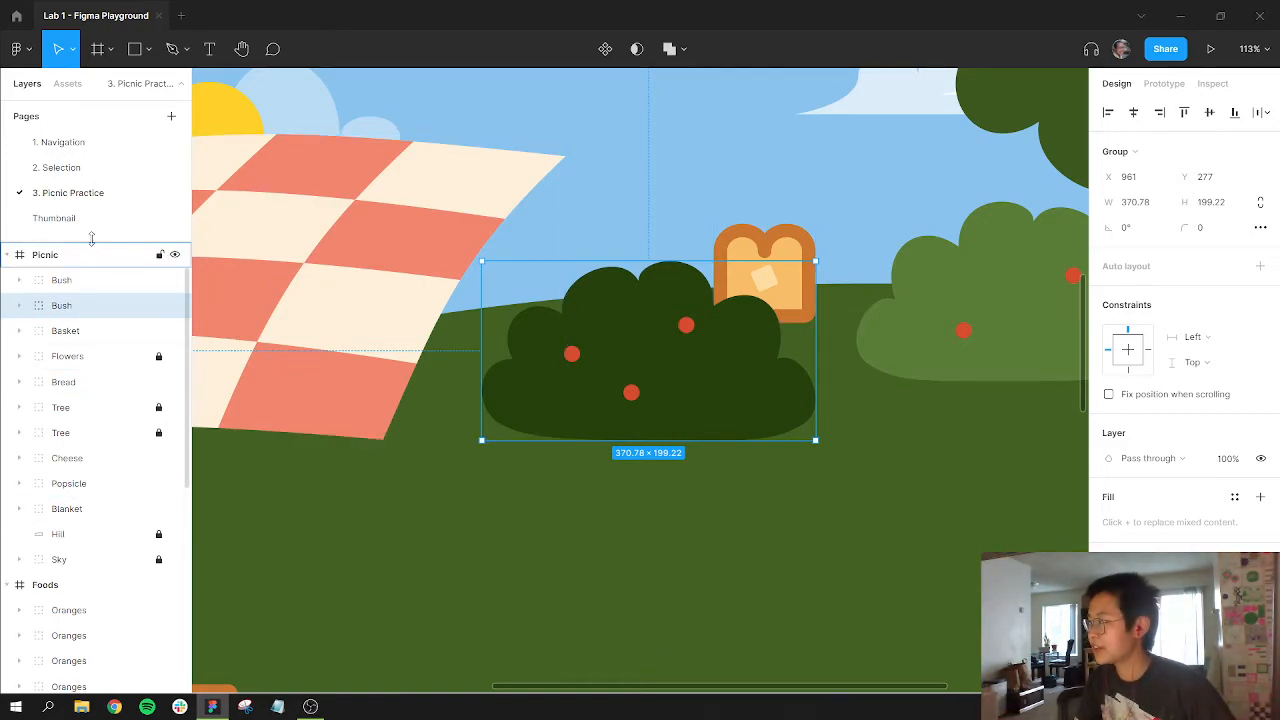
{"action": "left_click_drag", "start_coordinate": [91, 238], "coordinate": [95, 180]}
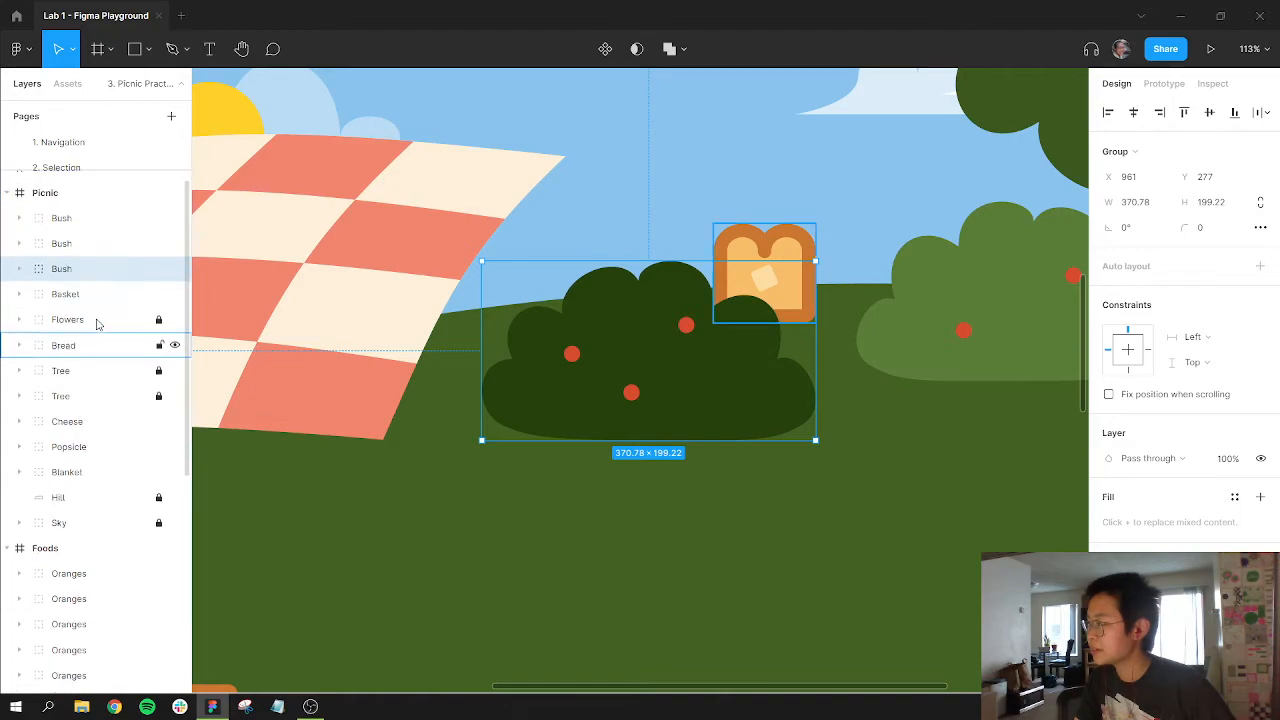
{"action": "scroll", "coordinate": [97, 323], "scroll_direction": "up", "scroll_amount": 1}
{"action": "scroll", "coordinate": [97, 323], "scroll_direction": "down", "scroll_amount": 3}
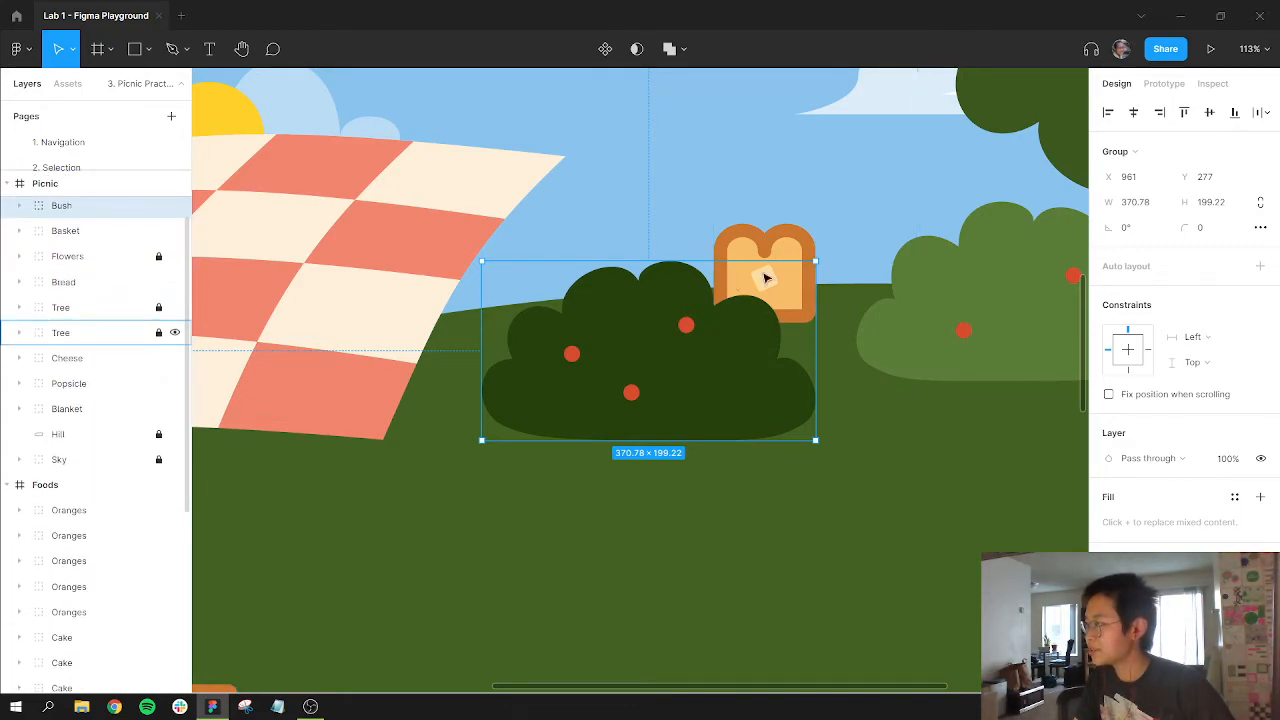
{"action": "left_click", "coordinate": [793, 254], "text": "shift"}
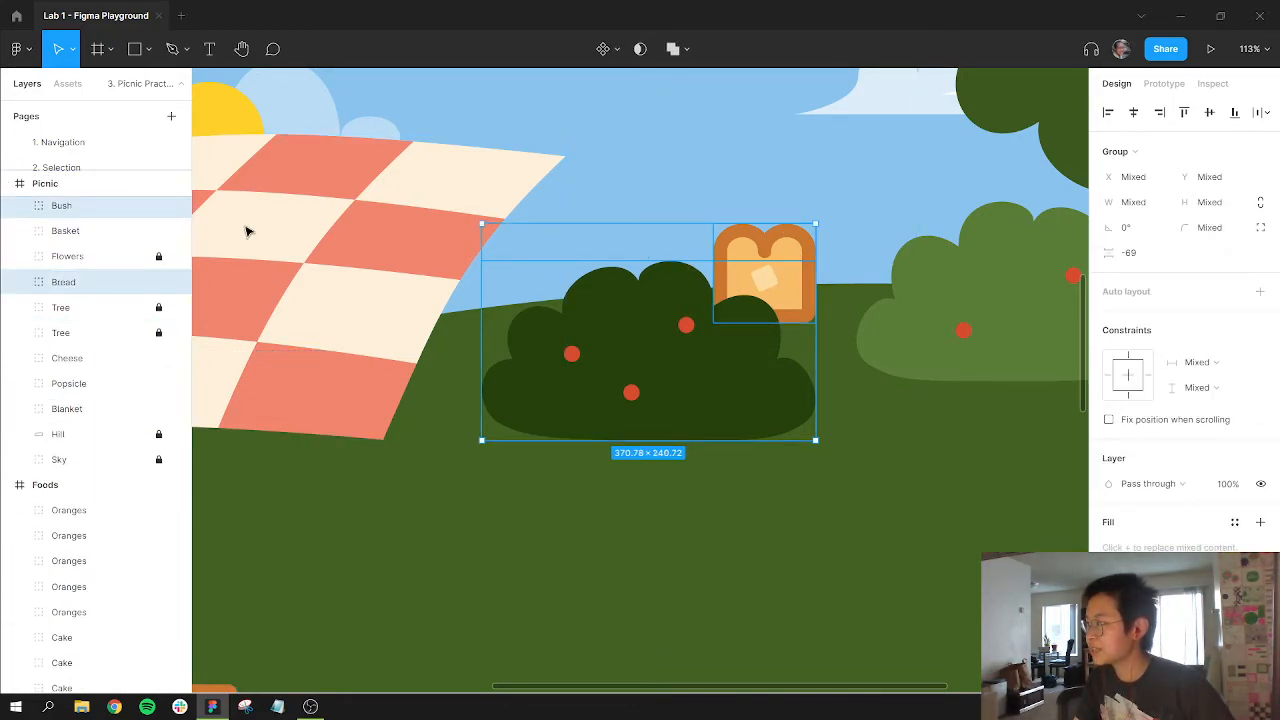
{"action": "scroll", "coordinate": [84, 258], "scroll_direction": "up", "scroll_amount": 2}
{"action": "scroll", "coordinate": [86, 265], "scroll_direction": "up", "scroll_amount": 1}
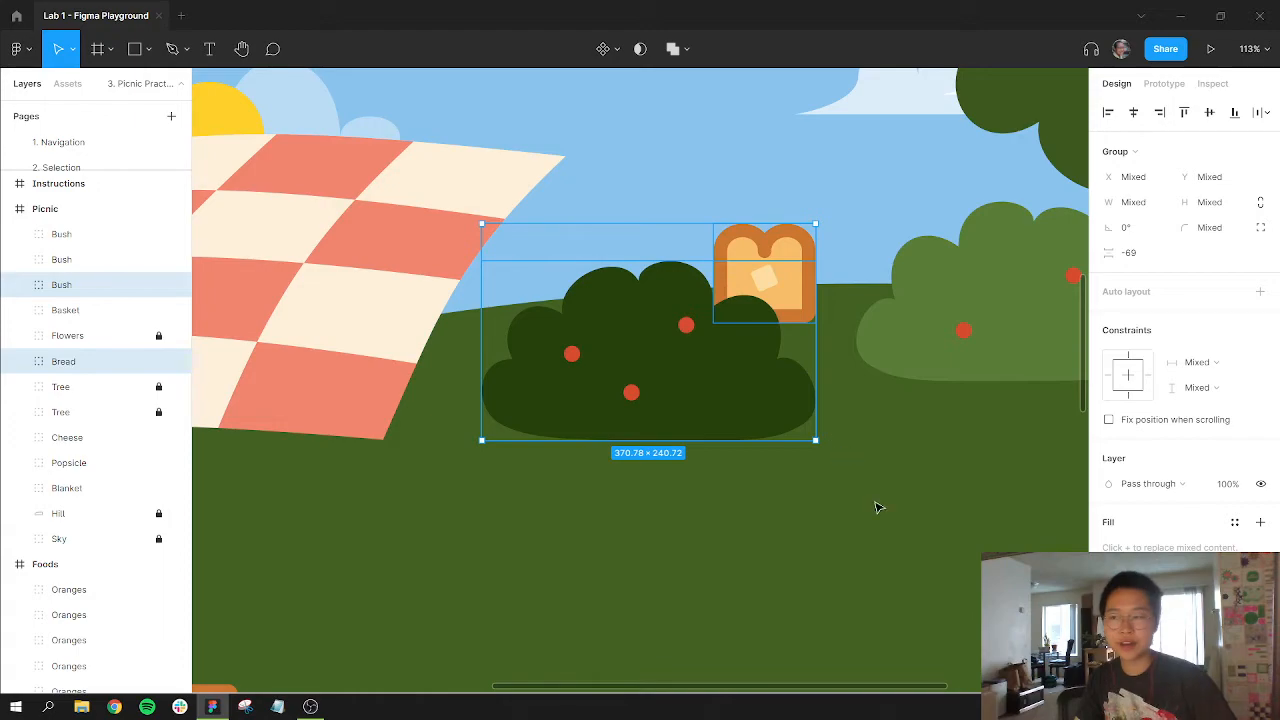
- Shift the bread slightly over the dark bush and bring it to the front
{"action": "key", "text": "Escape"}
{"action": "left_click_drag", "start_coordinate": [745, 260], "coordinate": [737, 268]}
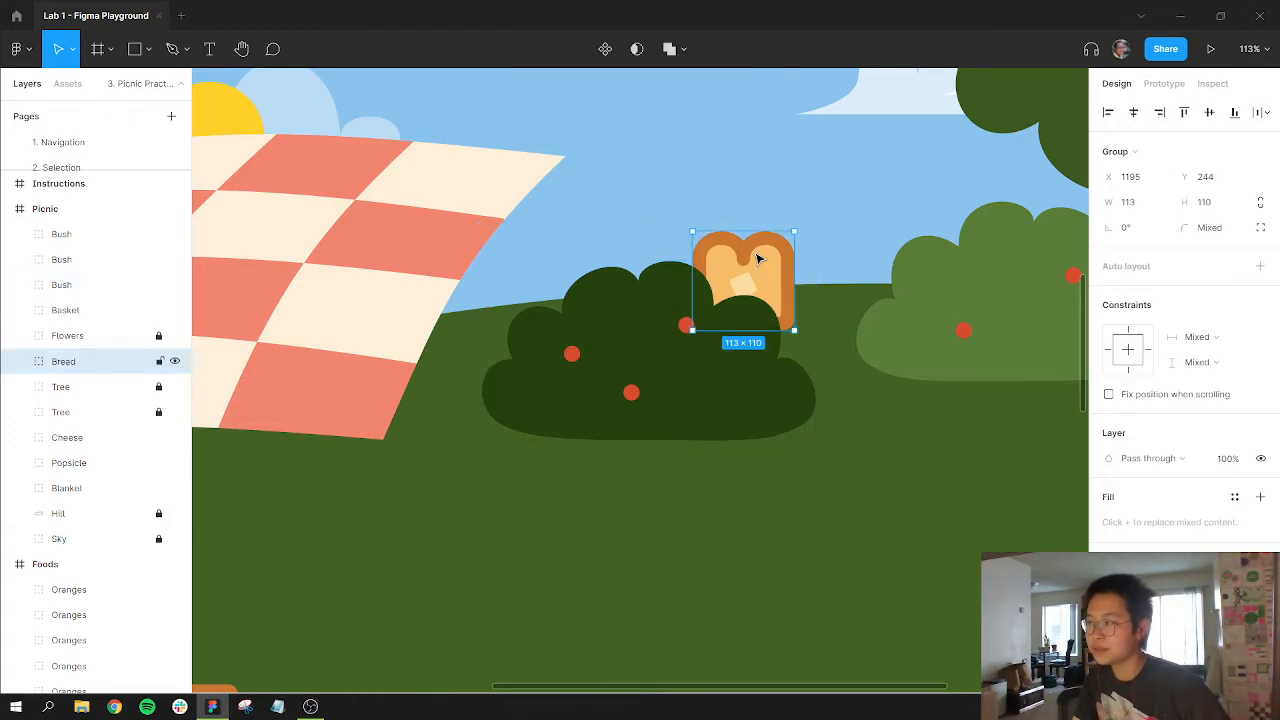
{"action": "right_click", "coordinate": [756, 257]}
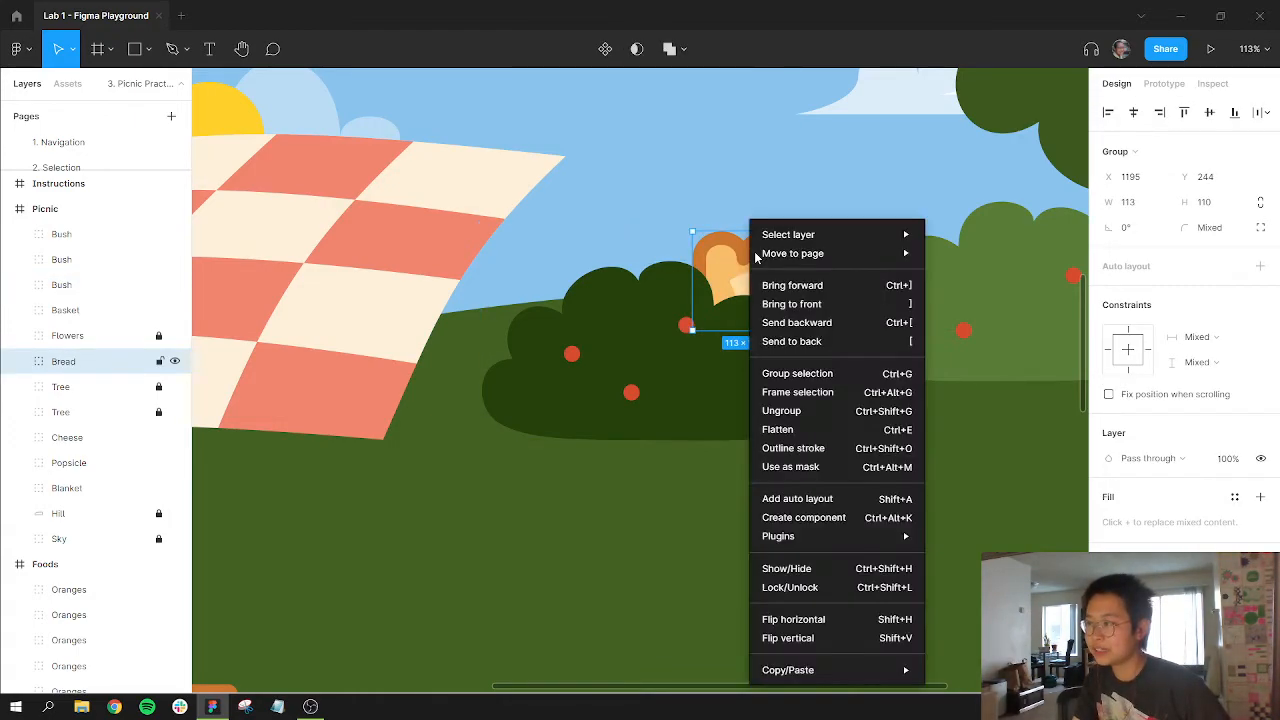
{"action": "left_click", "coordinate": [810, 306]}
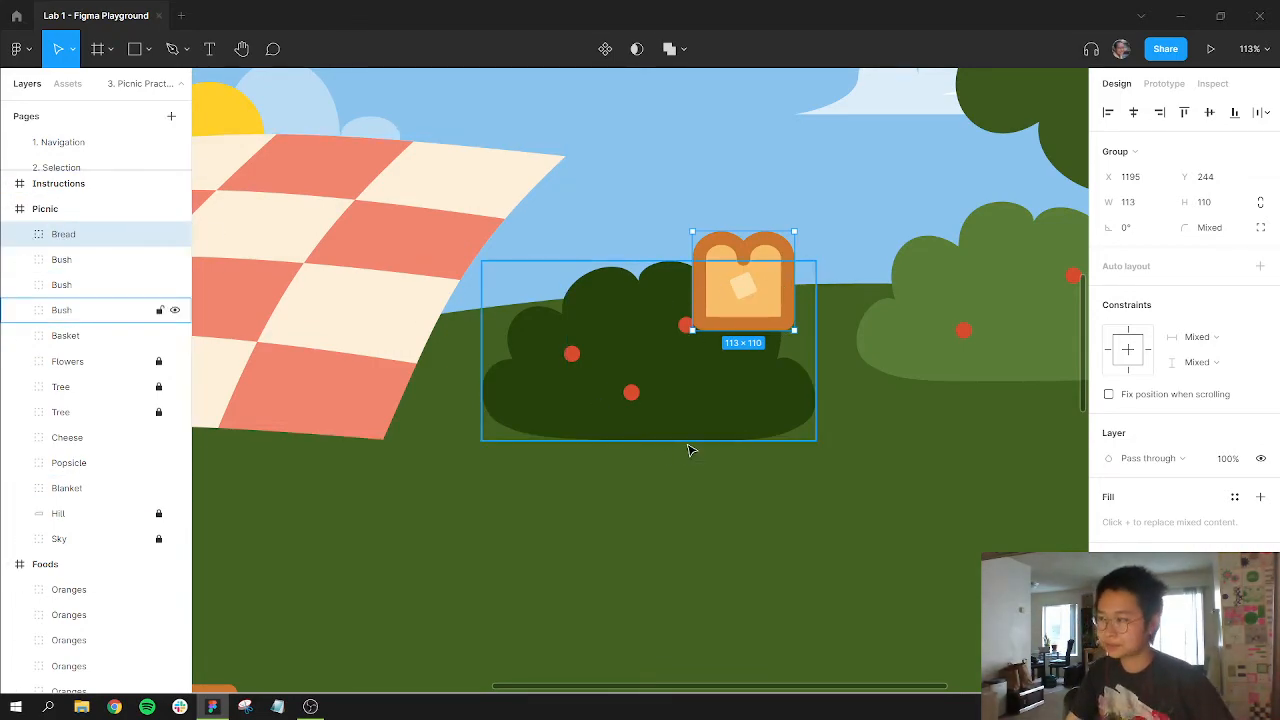
- Move the bread onto the first "2 buttery breads" outline in the Foods frame and duplicate it onto the second
{"action": "scroll", "coordinate": [700, 440], "scroll_direction": "up", "scroll_amount": 5}
{"action": "scroll", "coordinate": [700, 441], "scroll_direction": "down", "scroll_amount": 6}
{"action": "scroll", "coordinate": [700, 441], "scroll_direction": "down", "scroll_amount": 8}
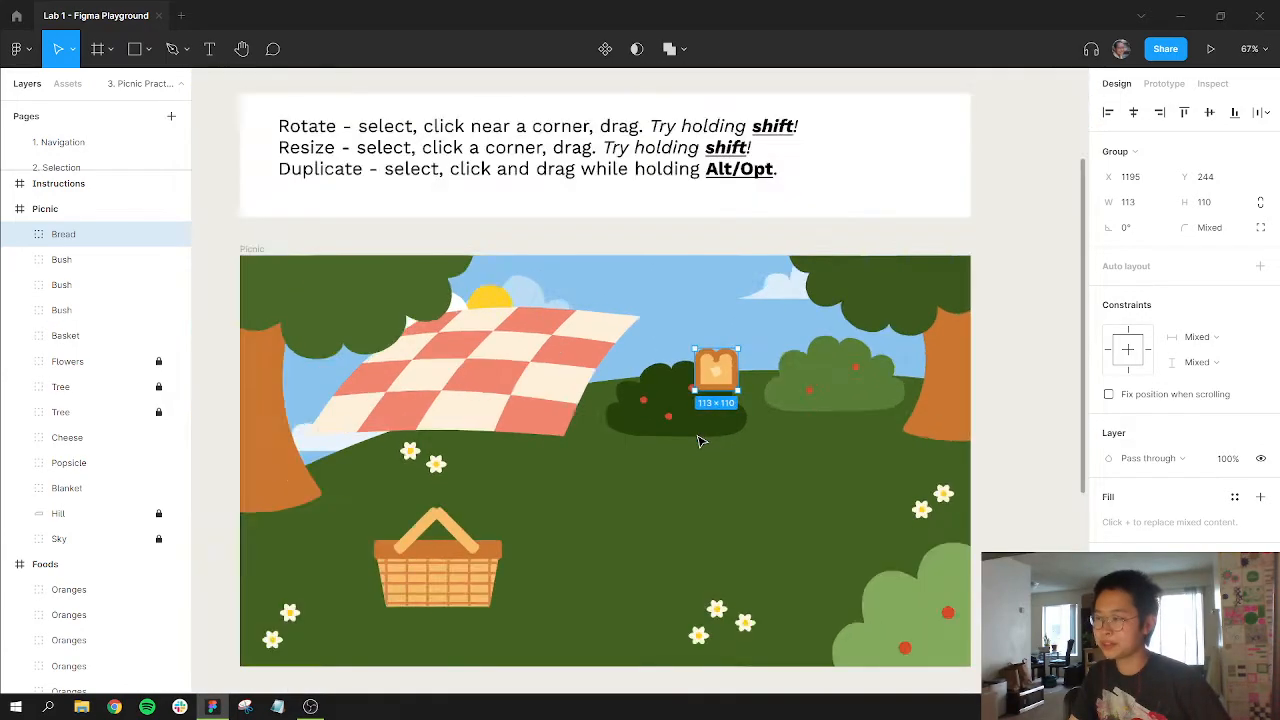
{"action": "scroll", "coordinate": [766, 320], "scroll_direction": "down", "scroll_amount": 3}
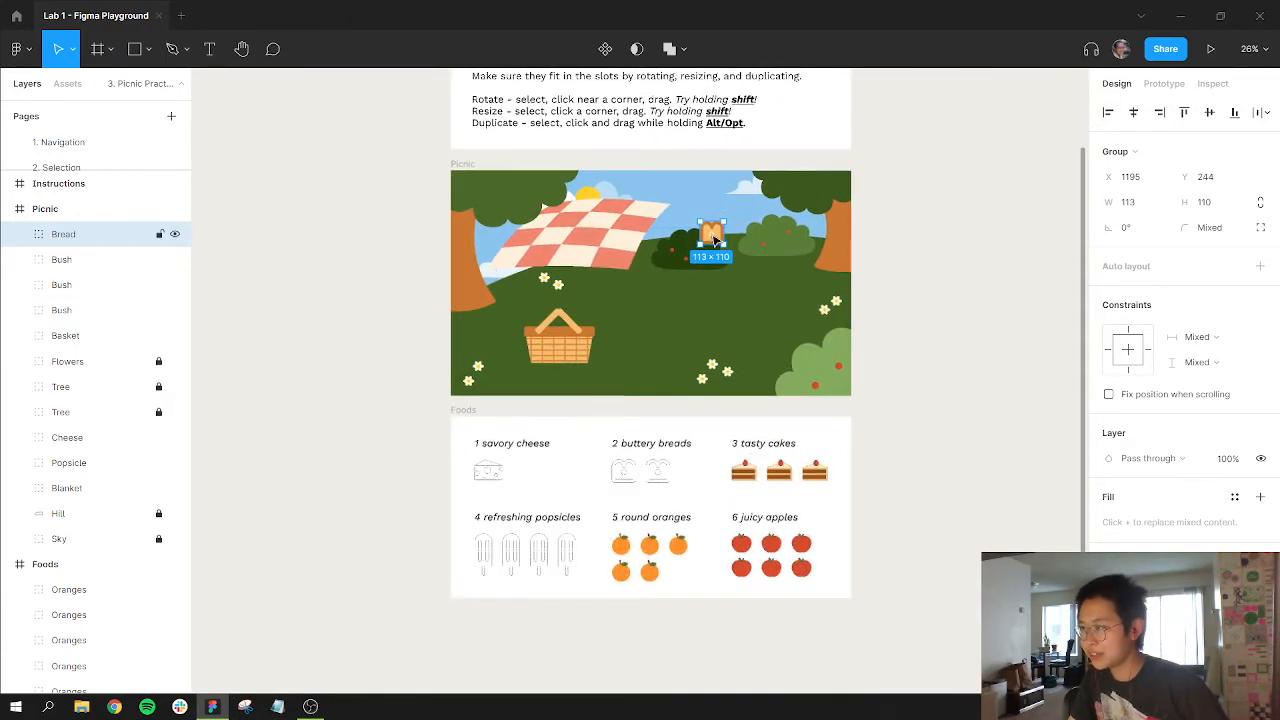
{"action": "left_click_drag", "start_coordinate": [630, 477], "coordinate": [656, 480]}
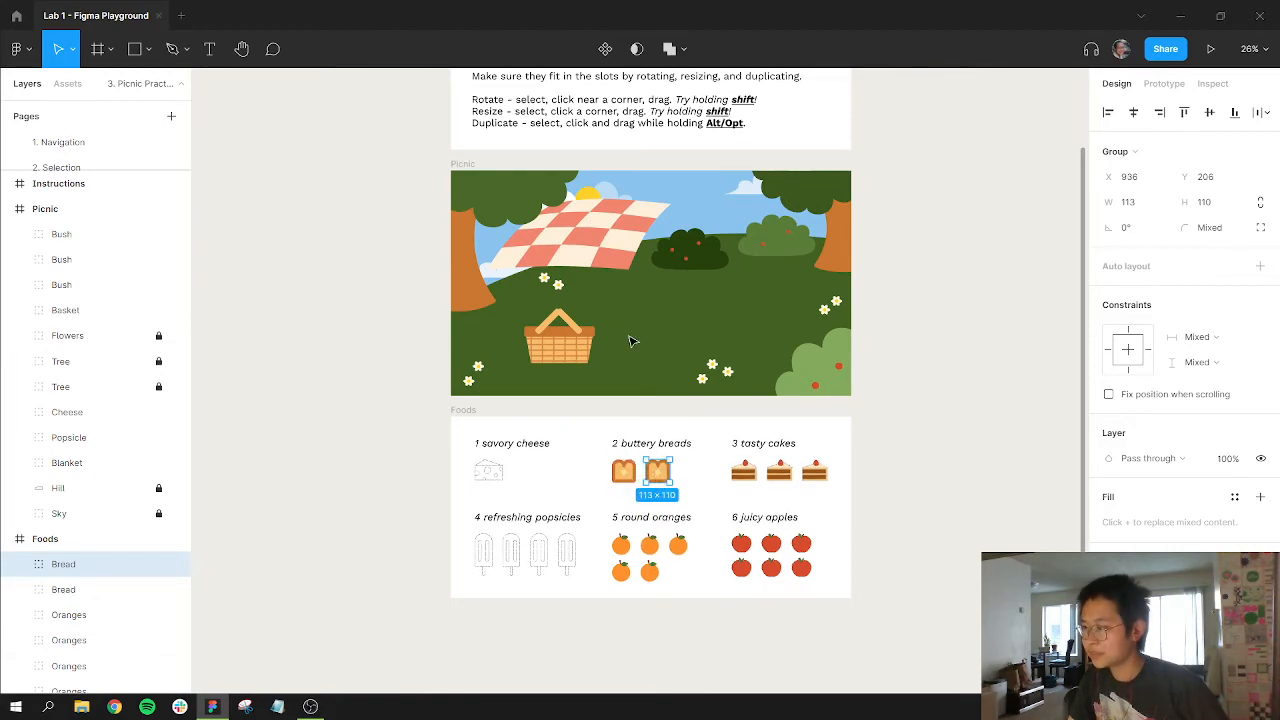
- Move the basket up to uncover the popsicle, and move the popsicle onto the "4 refreshing popsicles" outlines
{"action": "left_click", "coordinate": [616, 368]}
{"action": "left_click_drag", "start_coordinate": [561, 346], "coordinate": [619, 281]}
{"action": "left_click", "coordinate": [548, 349]}
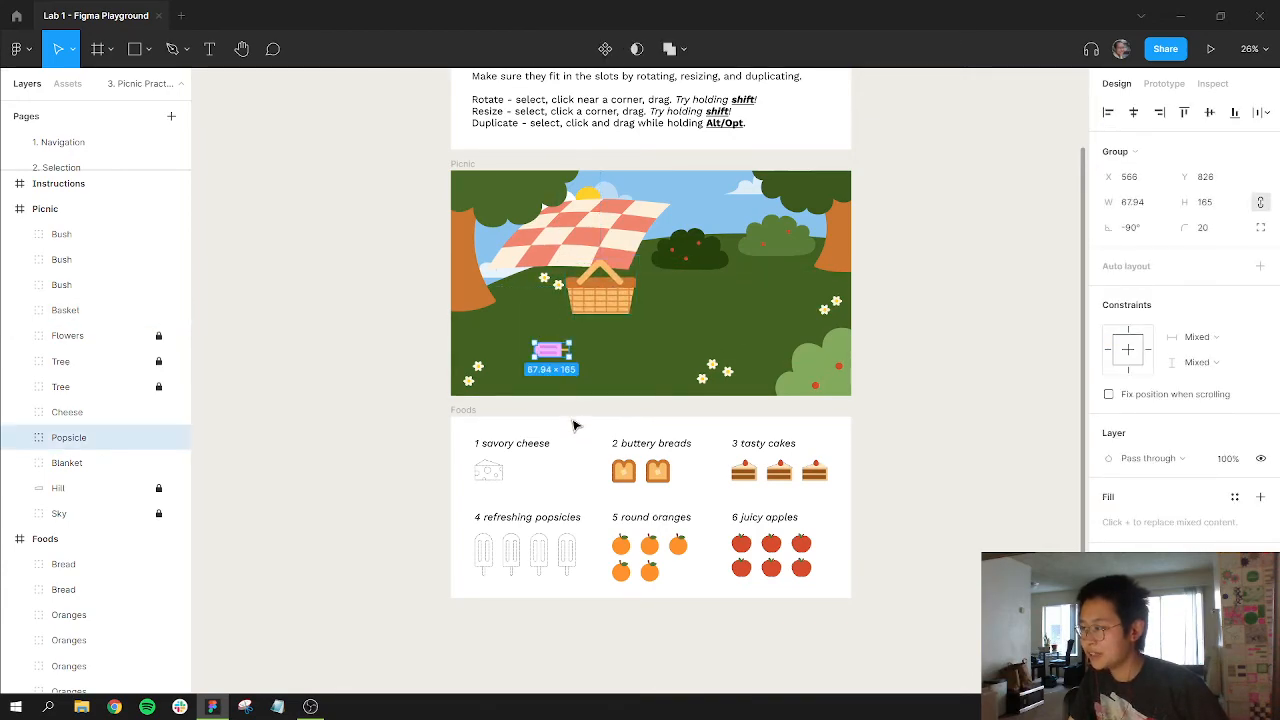
{"action": "left_click_drag", "start_coordinate": [548, 349], "coordinate": [509, 549]}
{"action": "left_click_drag", "start_coordinate": [545, 488], "coordinate": [675, 326]}
- Rotate the popsicle upright to 180° and move it over the first popsicle outline
{"action": "scroll", "coordinate": [664, 401], "scroll_direction": "up", "scroll_amount": 6}
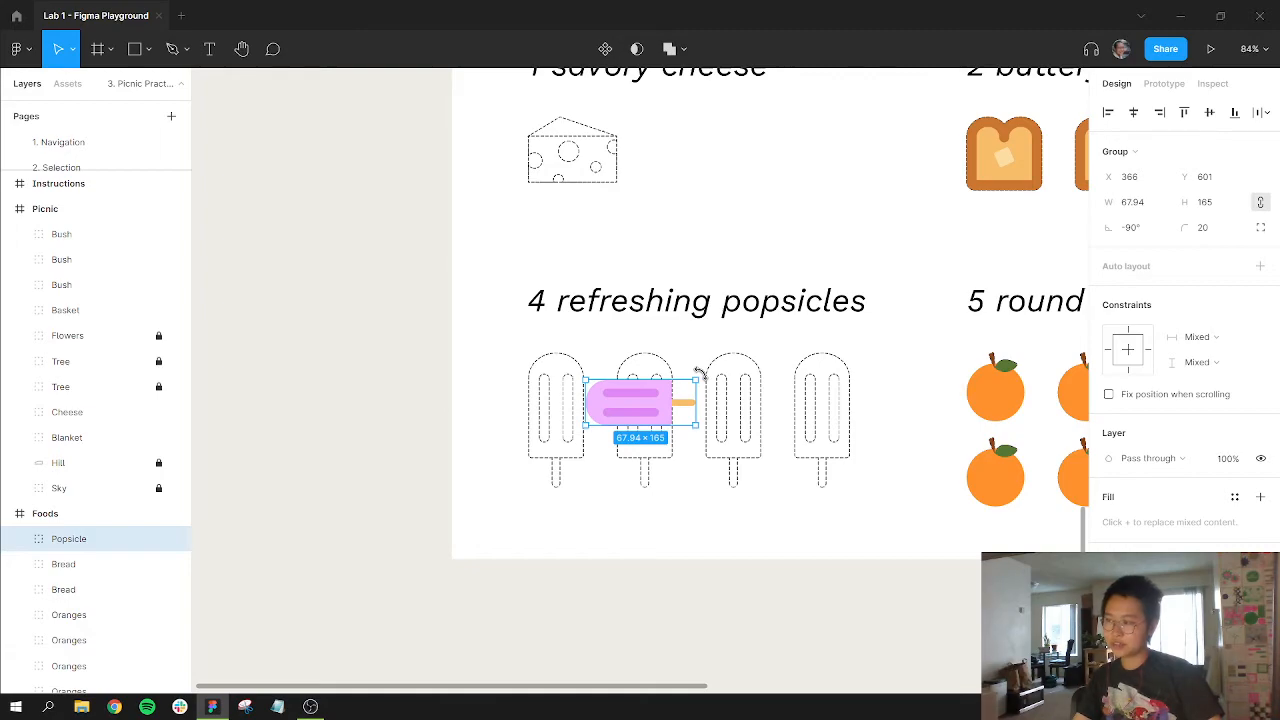
{"action": "left_click_drag", "start_coordinate": [701, 450], "coordinate": [680, 482]}
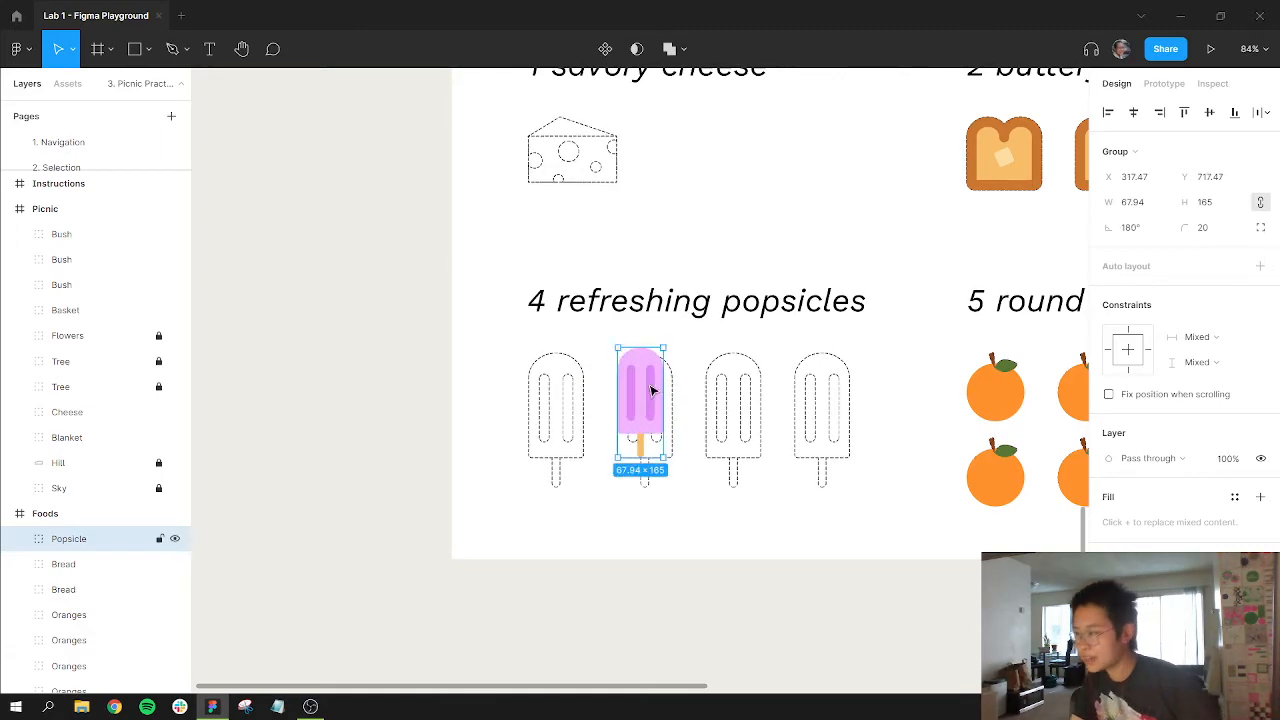
{"action": "left_click_drag", "start_coordinate": [648, 390], "coordinate": [549, 397]}
- Center the popsicle on the first outline and scale it proportionally to about 83 × 202 to fill it
{"action": "scroll", "coordinate": [545, 375], "scroll_direction": "up", "scroll_amount": 5}
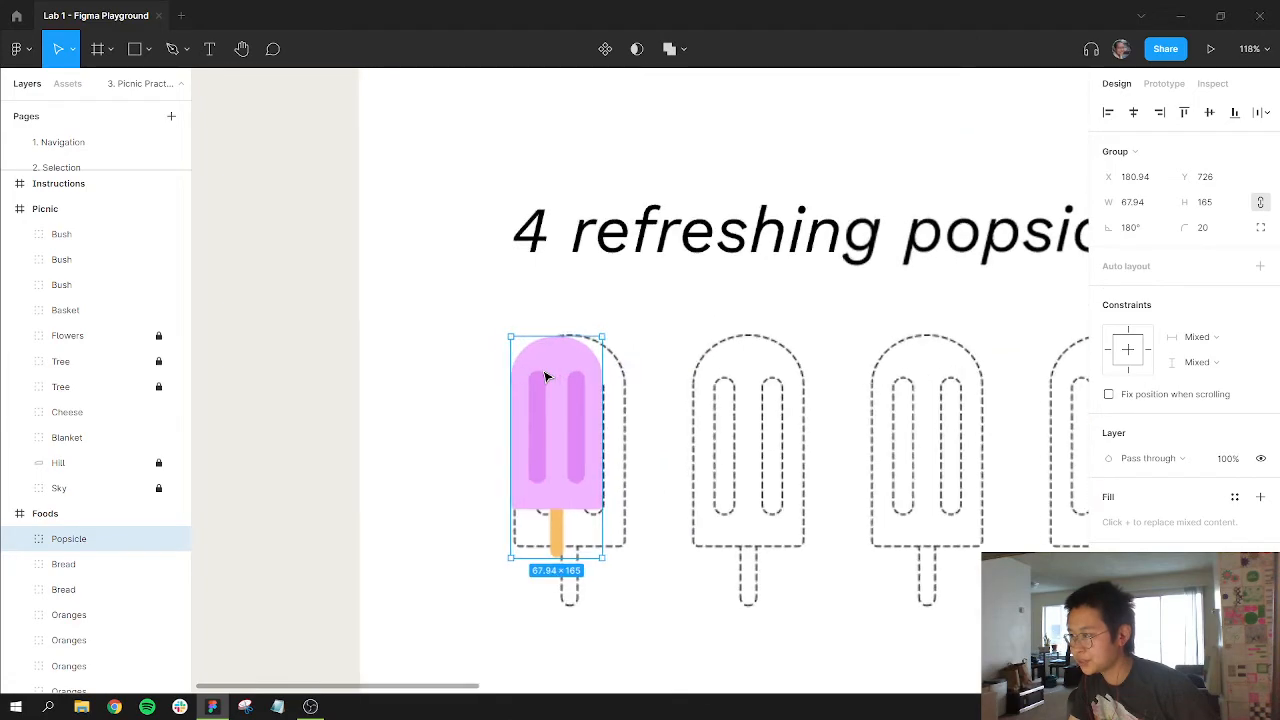
{"action": "scroll", "coordinate": [827, 358], "scroll_direction": "left", "scroll_amount": 3}
{"action": "scroll", "coordinate": [827, 358], "scroll_direction": "down", "scroll_amount": 1}
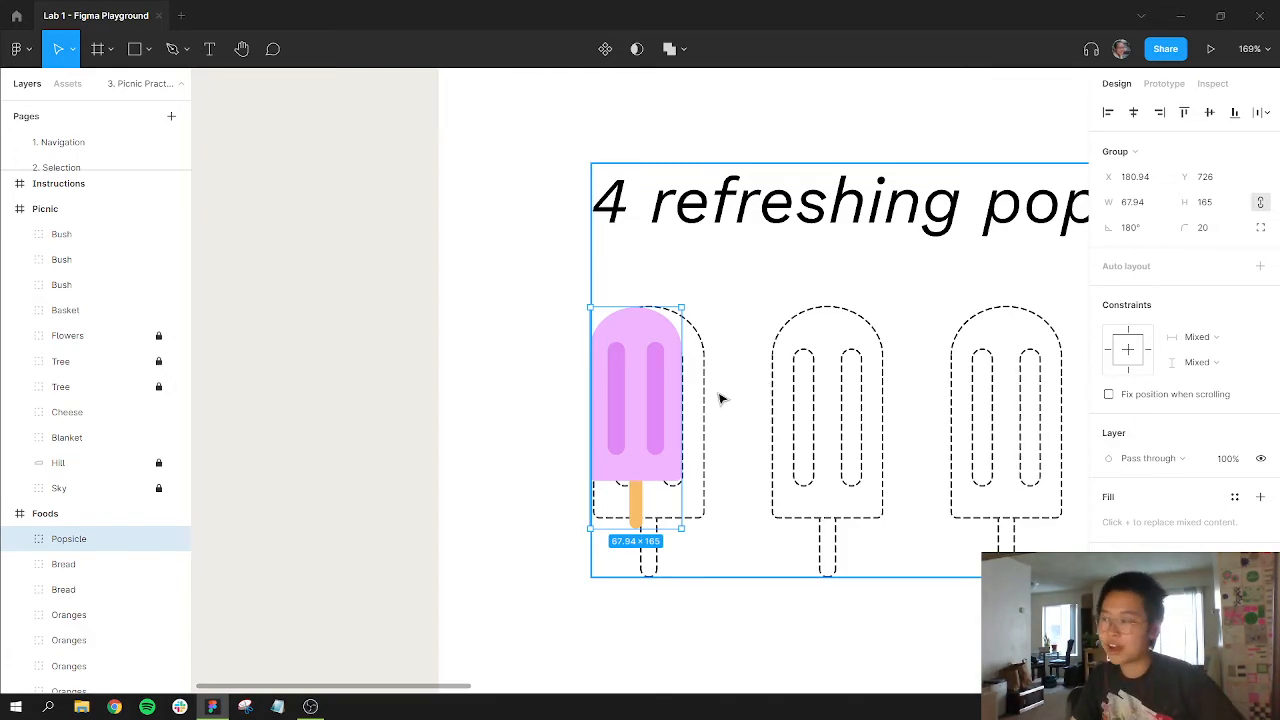
{"action": "scroll", "coordinate": [808, 330], "scroll_direction": "down", "scroll_amount": 5}
{"action": "scroll", "coordinate": [808, 330], "scroll_direction": "down", "scroll_amount": 6}
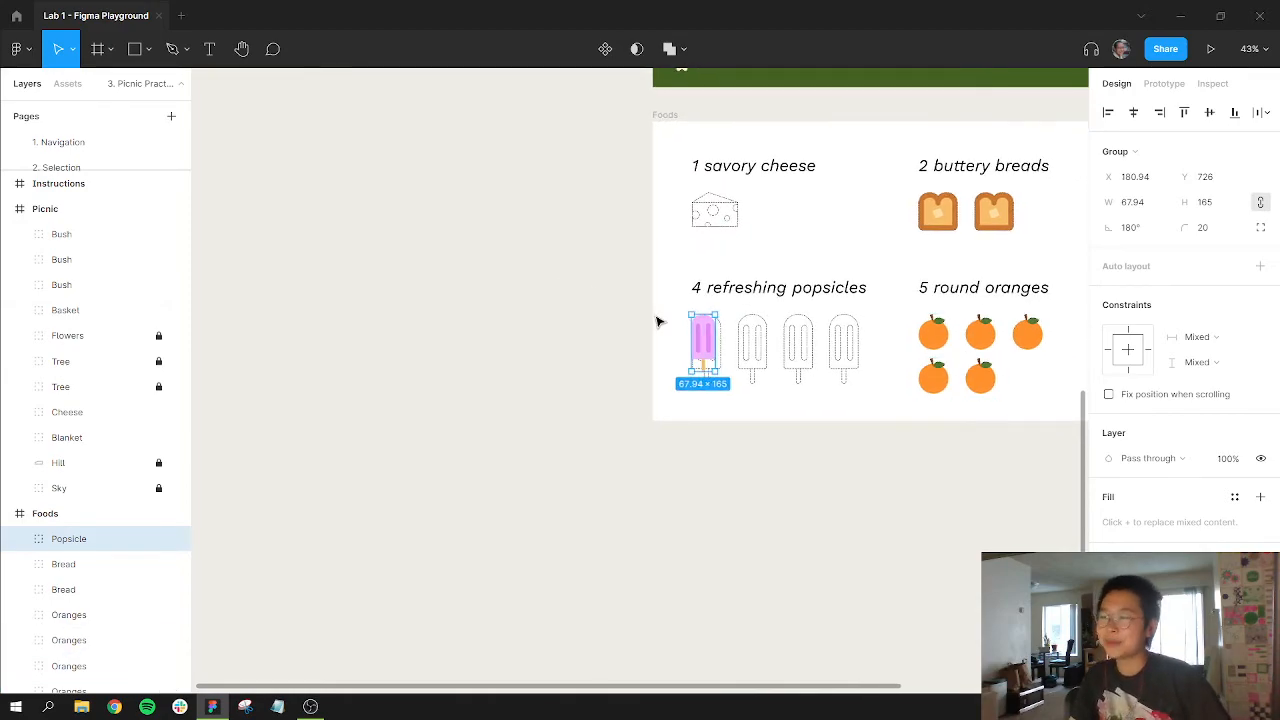
{"action": "scroll", "coordinate": [657, 321], "scroll_direction": "up", "scroll_amount": 5}
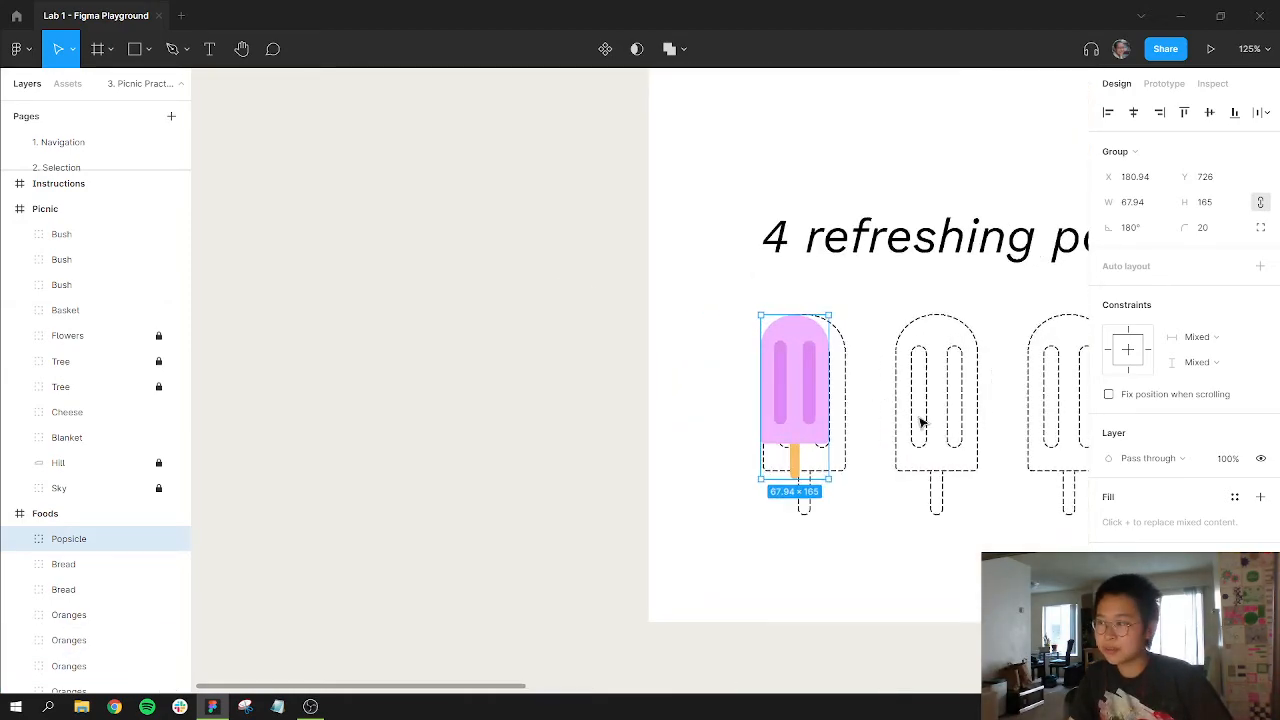
{"action": "scroll", "coordinate": [712, 323], "scroll_direction": "up", "scroll_amount": 4}
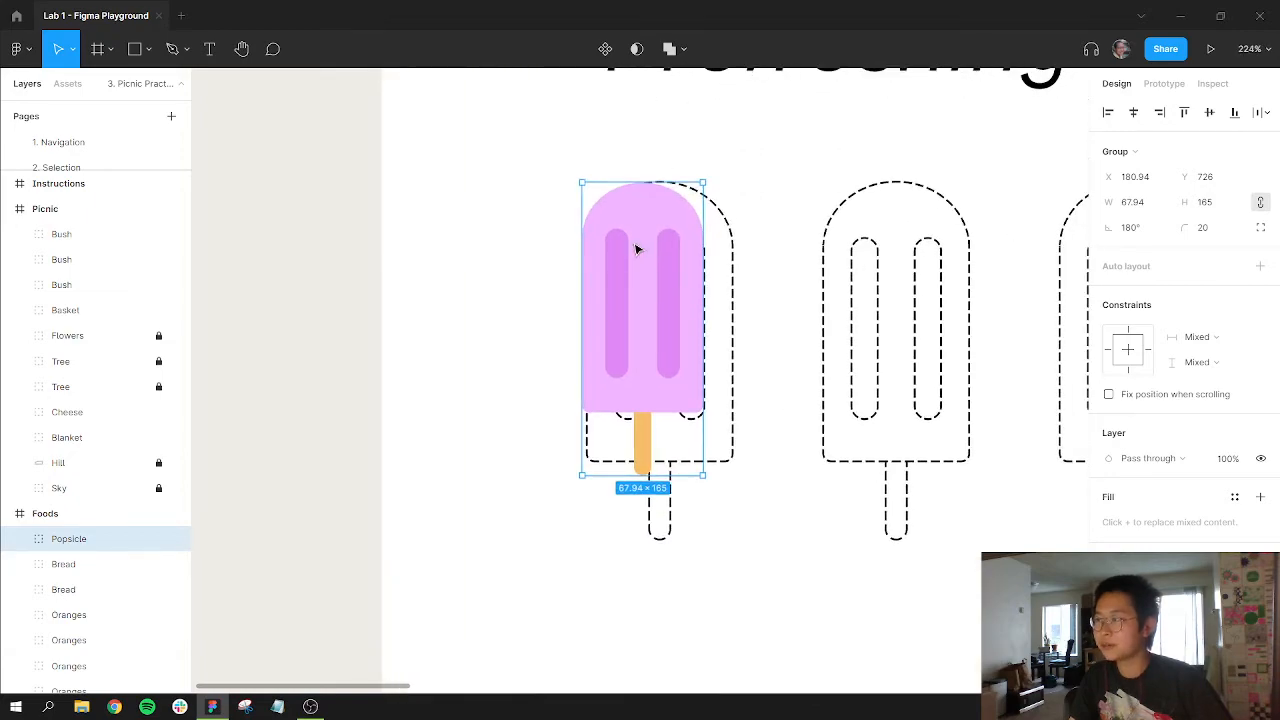
{"action": "left_click_drag", "start_coordinate": [682, 286], "coordinate": [656, 247]}
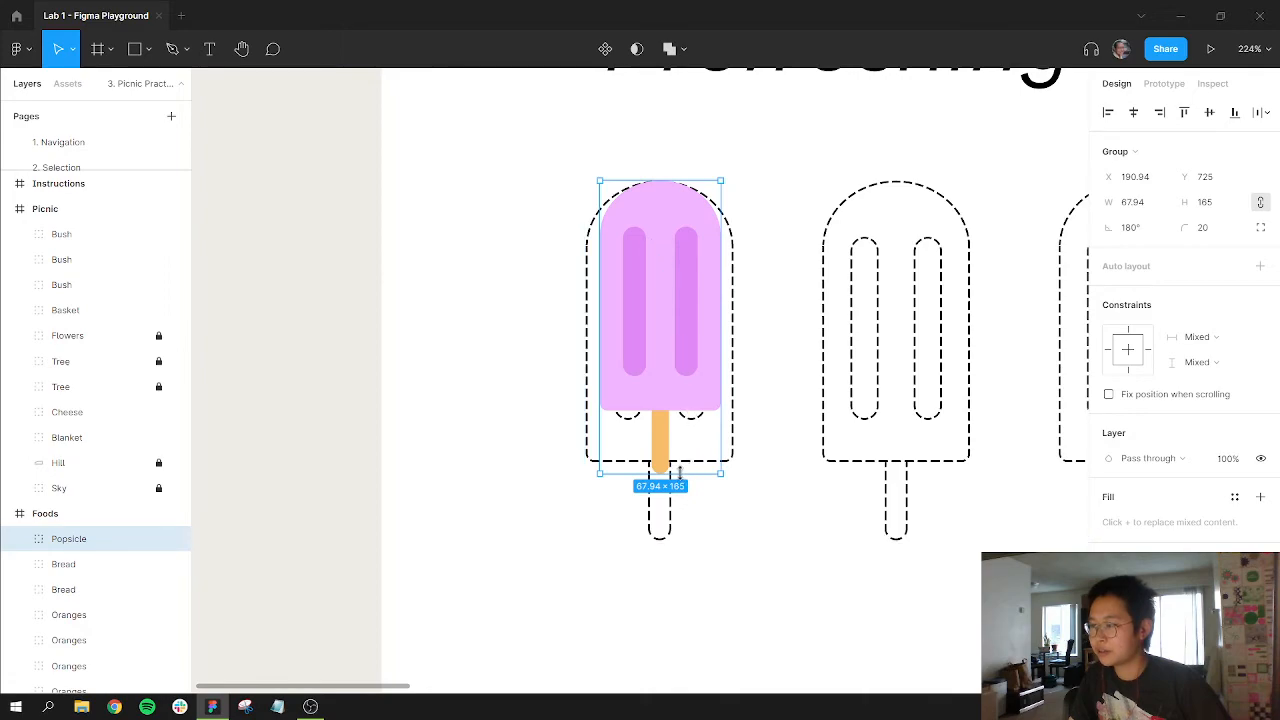
{"action": "left_click_drag", "start_coordinate": [679, 472], "coordinate": [672, 537]}
{"action": "scroll", "coordinate": [691, 455], "scroll_direction": "up", "scroll_amount": 2}
{"action": "scroll", "coordinate": [700, 447], "scroll_direction": "down", "scroll_amount": 5}
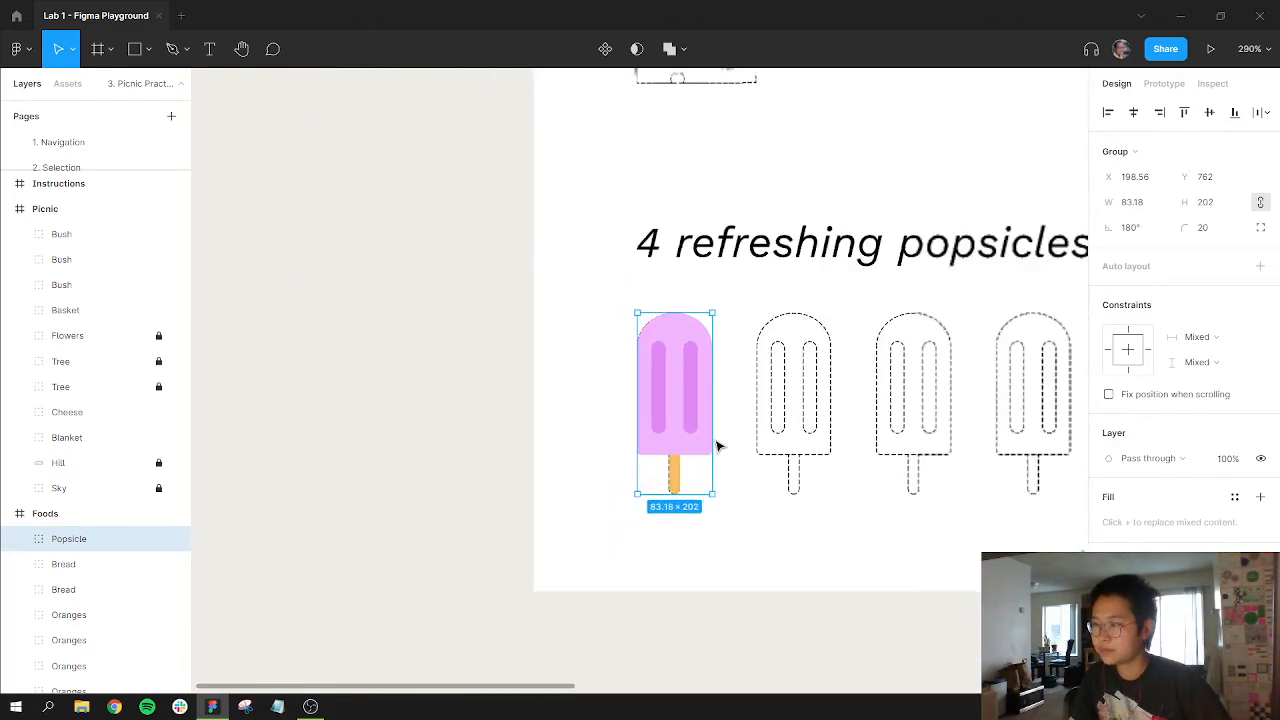
- Duplicate the popsicle onto the second outline, and duplicate the pair onto the third and fourth outlines
{"action": "left_click", "coordinate": [594, 406]}
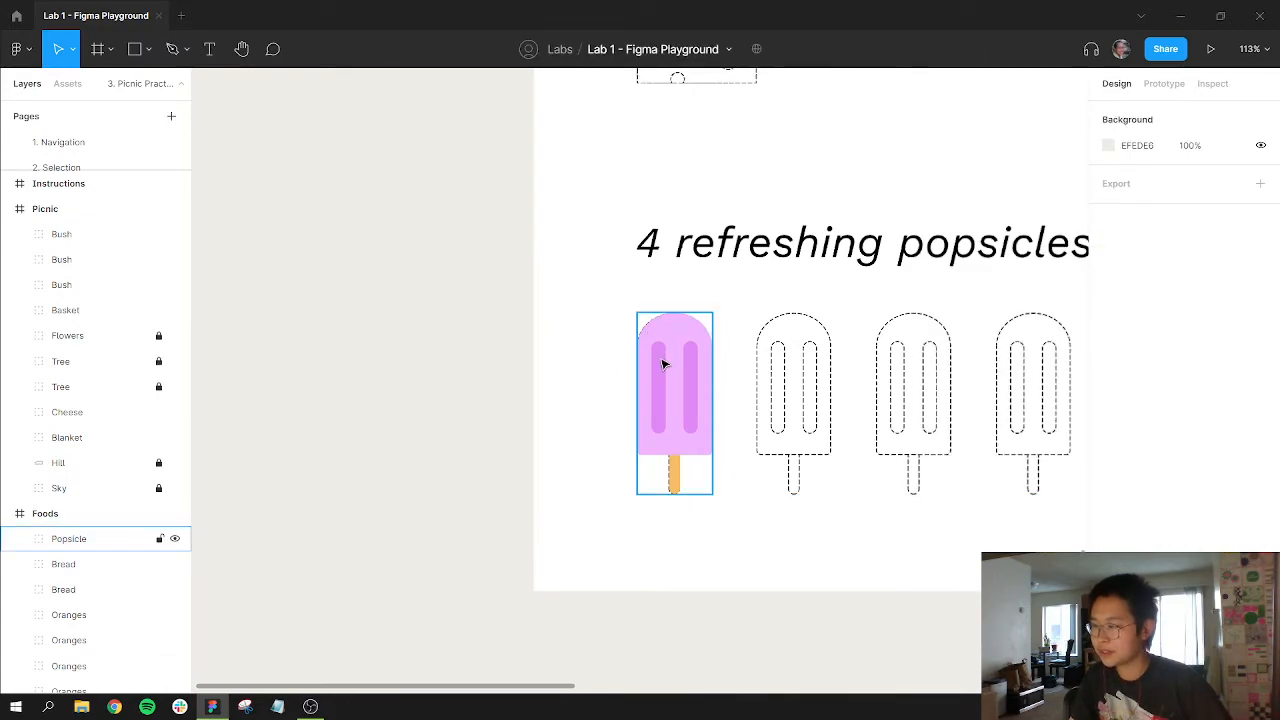
{"action": "left_click", "coordinate": [706, 364]}
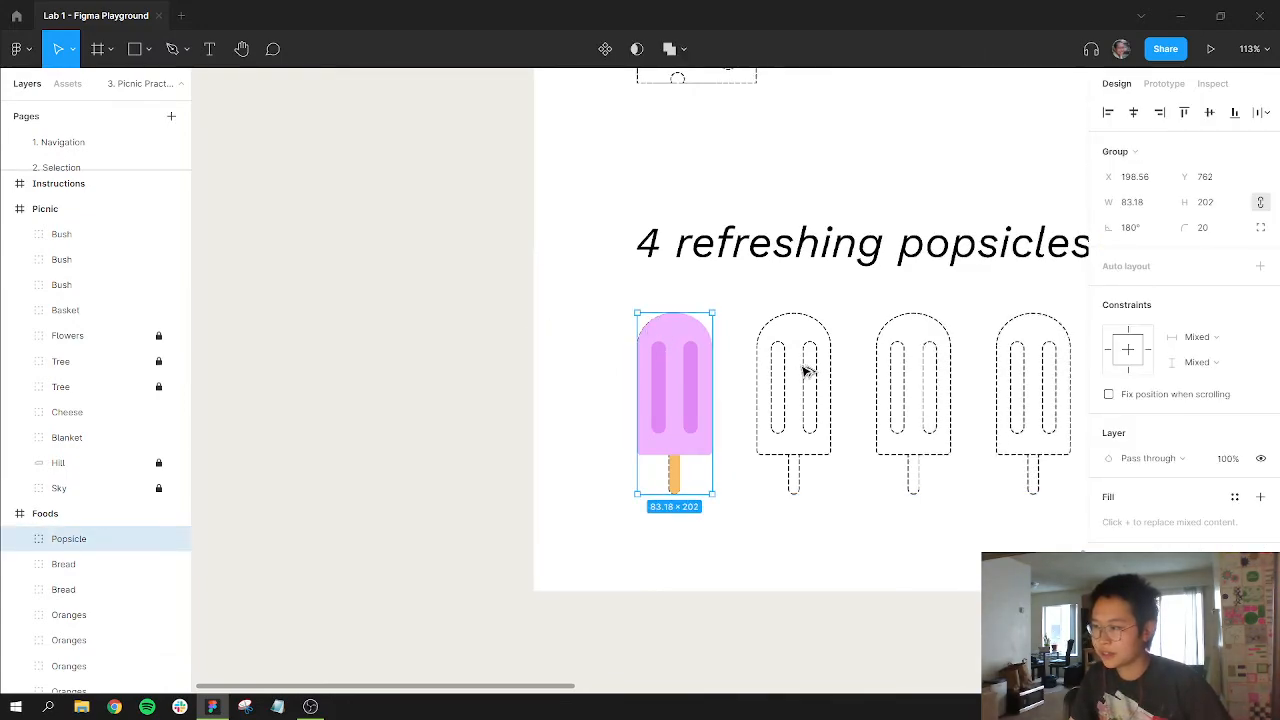
{"action": "left_click_drag", "start_coordinate": [662, 362], "coordinate": [779, 361]}
{"action": "scroll", "coordinate": [780, 375], "scroll_direction": "right", "scroll_amount": 3}
{"action": "left_click", "coordinate": [496, 377], "text": "shift"}
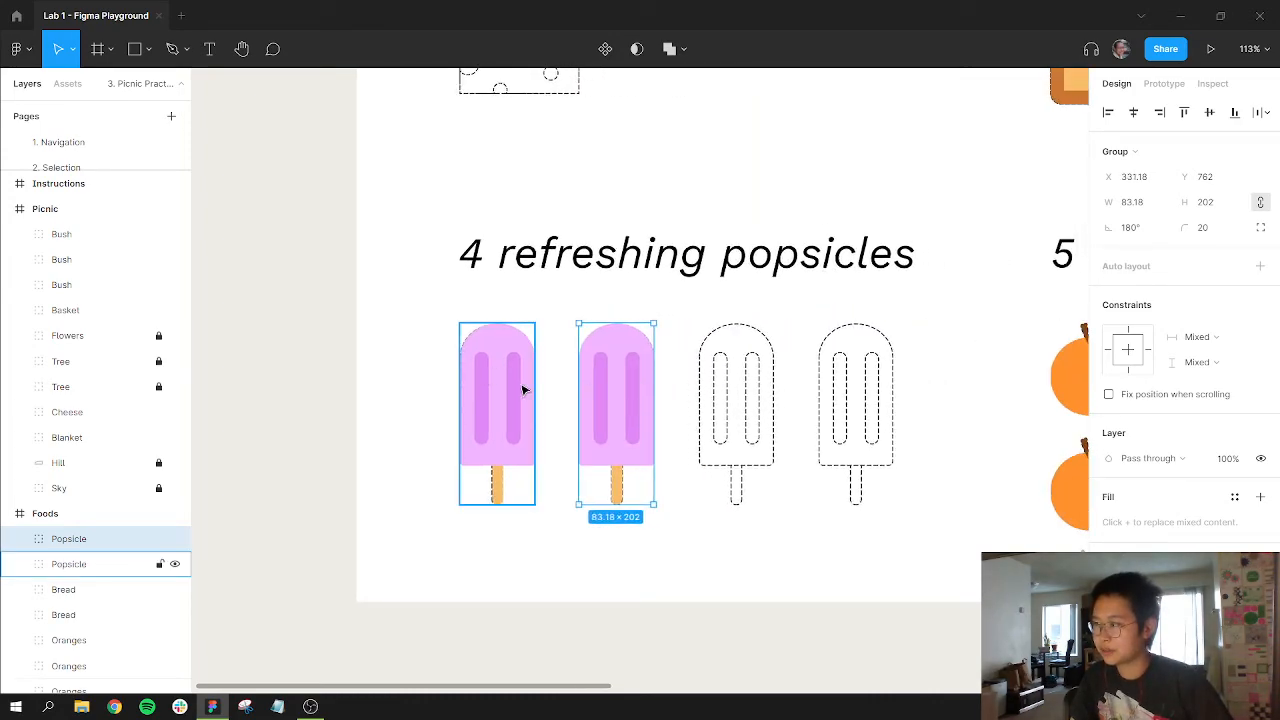
{"action": "left_click_drag", "start_coordinate": [558, 438], "coordinate": [729, 430]}
{"action": "left_click", "coordinate": [749, 194]}
- Move the medium-green bush near the tree in the Picnic scene straight down the hill to look for the cheese
{"action": "scroll", "coordinate": [751, 170], "scroll_direction": "down", "scroll_amount": 3}
{"action": "left_click_drag", "start_coordinate": [751, 149], "coordinate": [678, 427]}
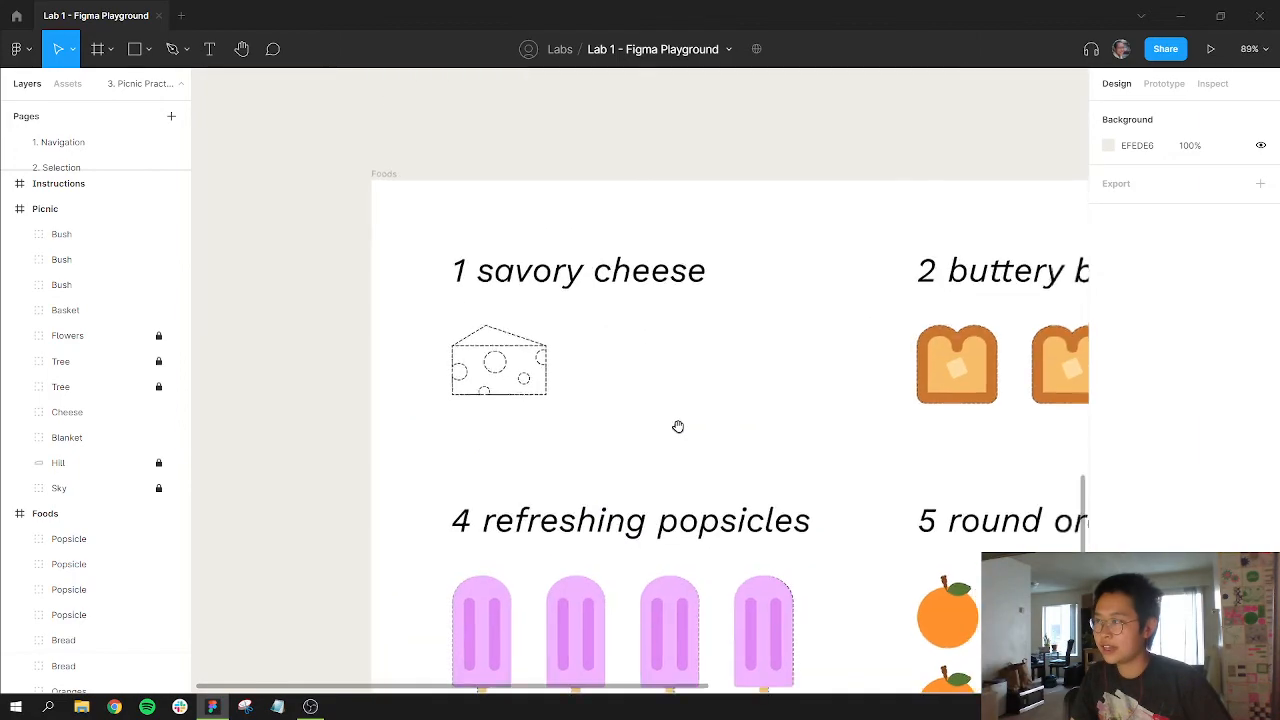
{"action": "scroll", "coordinate": [678, 427], "scroll_direction": "down", "scroll_amount": 4}
{"action": "left_click_drag", "start_coordinate": [705, 211], "coordinate": [659, 312]}
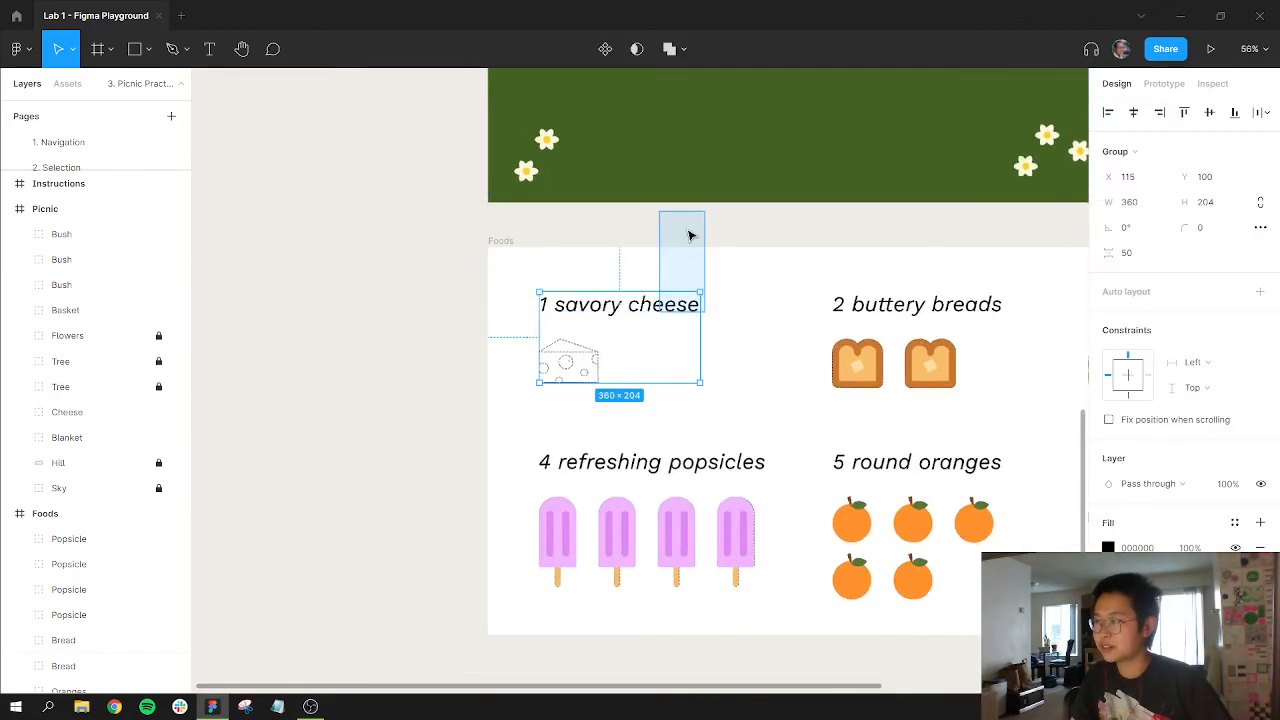
{"action": "left_click", "coordinate": [751, 206]}
{"action": "left_click_drag", "start_coordinate": [766, 157], "coordinate": [691, 463]}
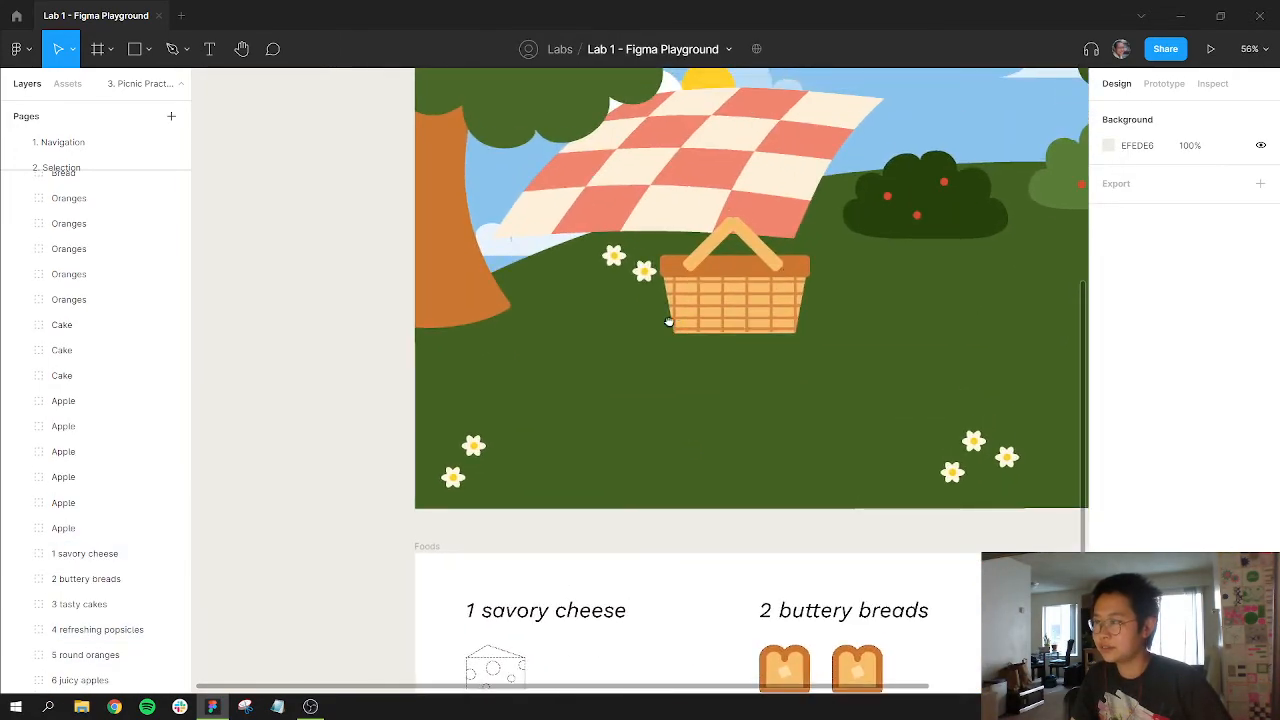
{"action": "left_click_drag", "start_coordinate": [669, 321], "coordinate": [529, 379]}
{"action": "scroll", "coordinate": [643, 329], "scroll_direction": "down", "scroll_amount": 2}
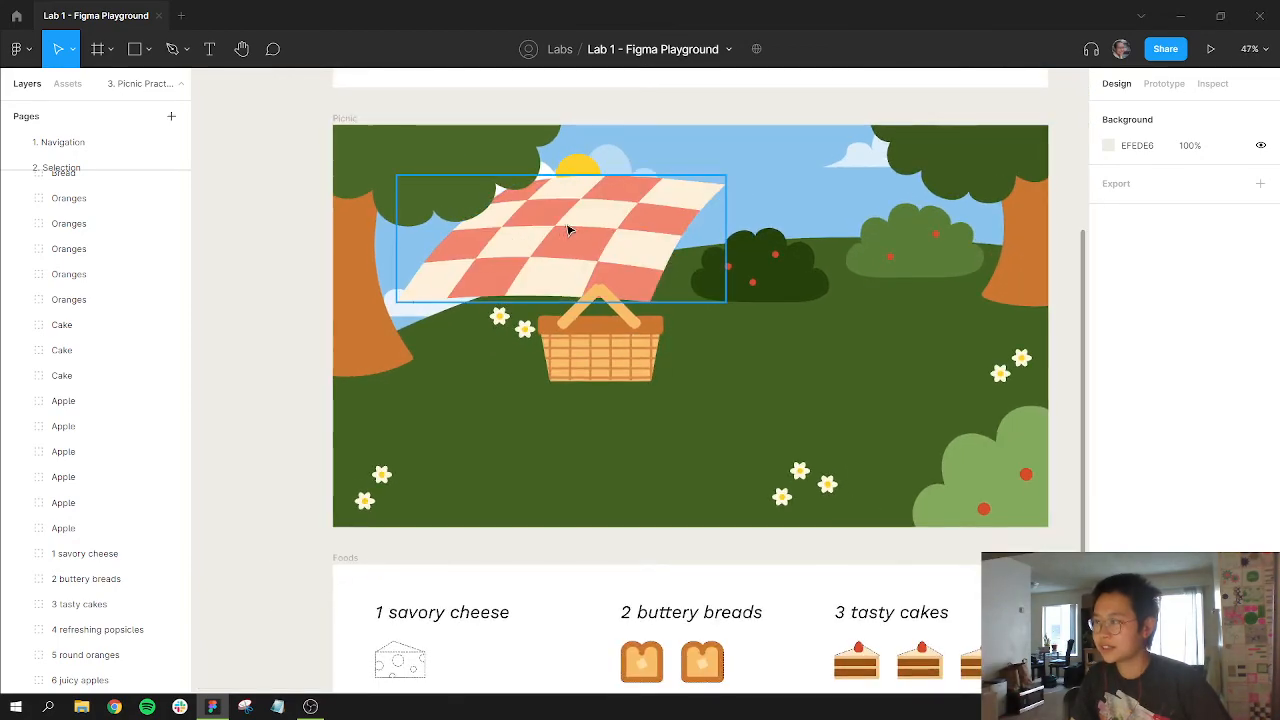
{"action": "left_click", "coordinate": [903, 251]}
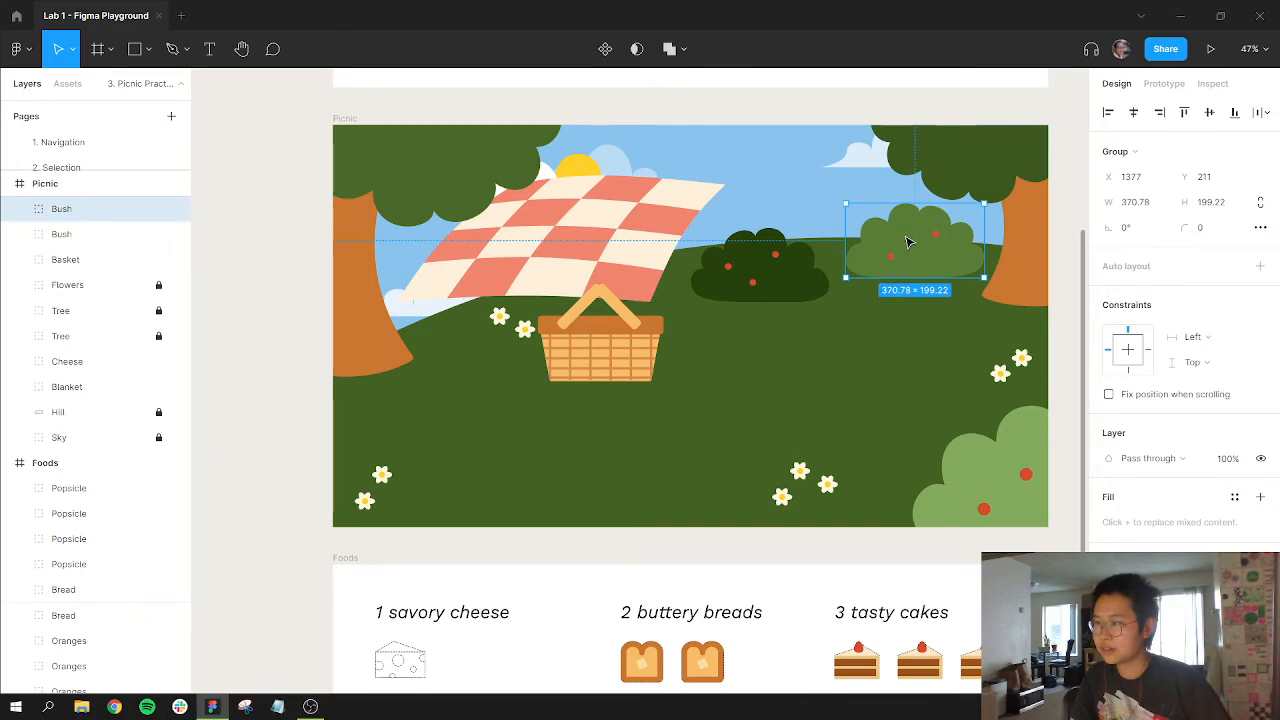
{"action": "left_click_drag", "start_coordinate": [908, 241], "coordinate": [906, 348]}
- Move the dark green bush to the hilltop beside the tree, and move the blanket onto the hill at about X 856, Y 286
{"action": "left_click", "coordinate": [763, 265]}
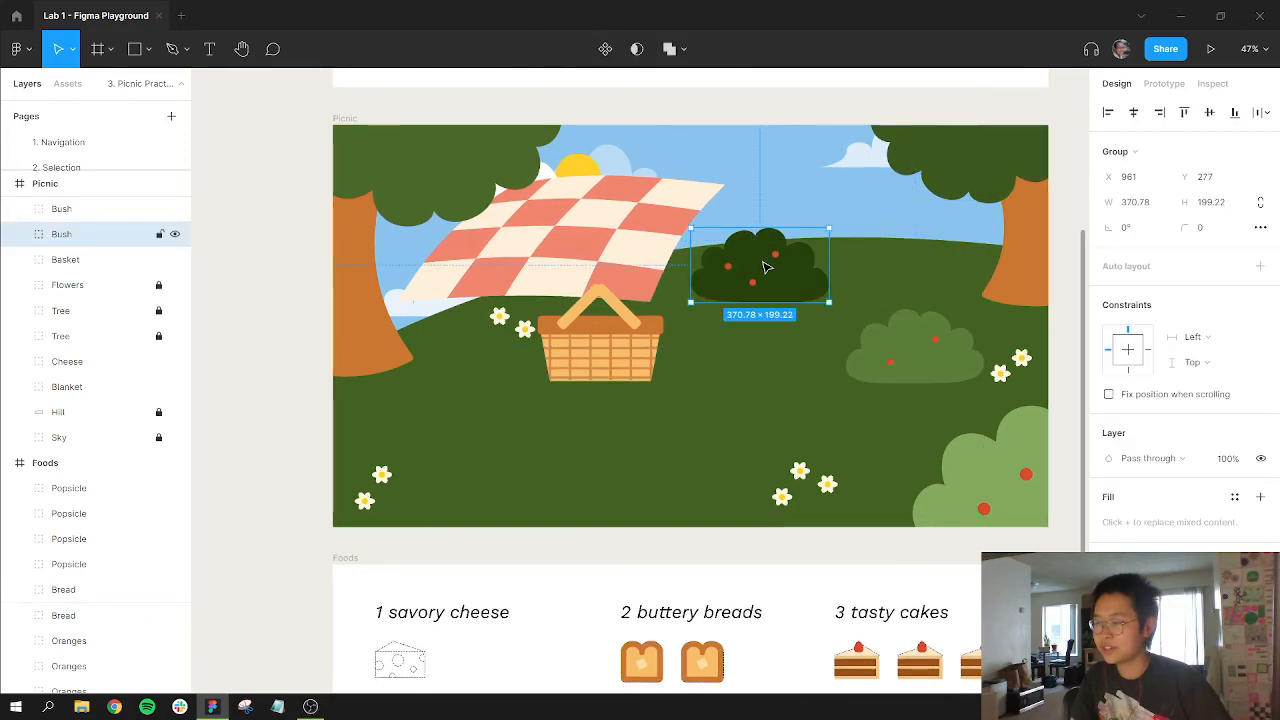
{"action": "left_click_drag", "start_coordinate": [763, 265], "coordinate": [905, 246]}
{"action": "left_click_drag", "start_coordinate": [560, 214], "coordinate": [849, 284]}
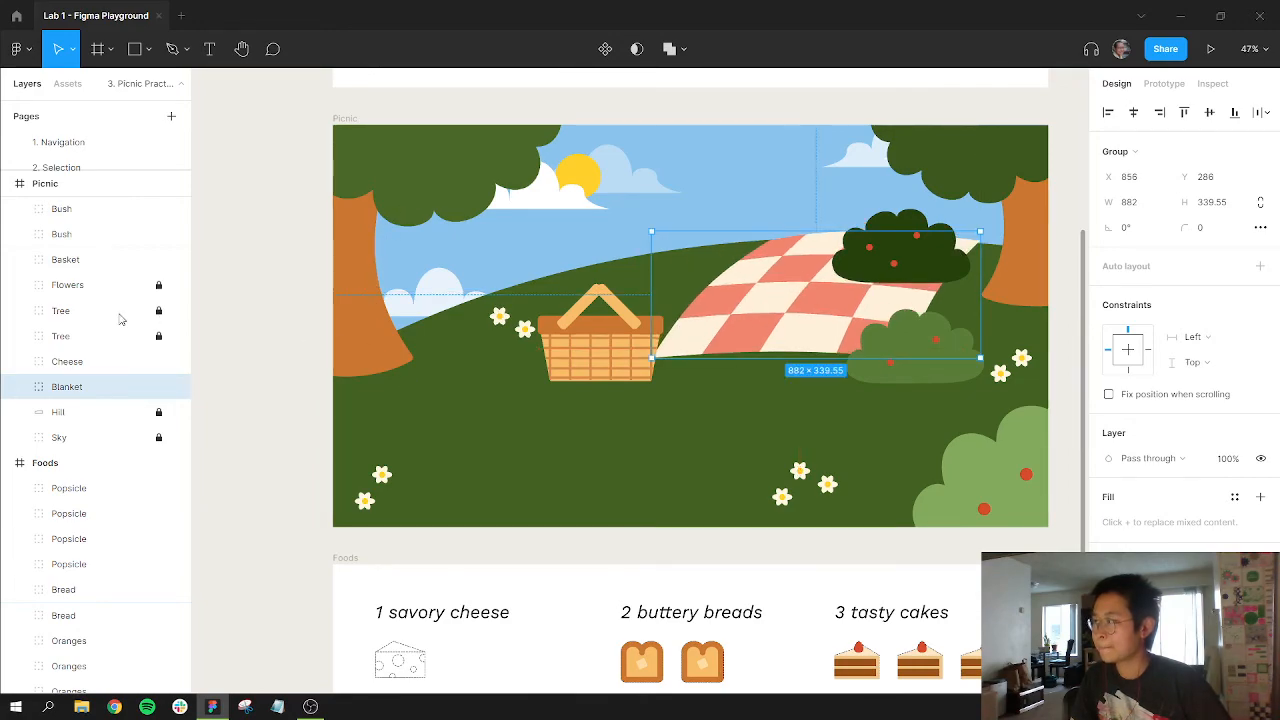
{"action": "scroll", "coordinate": [120, 310], "scroll_direction": "up", "scroll_amount": 1}
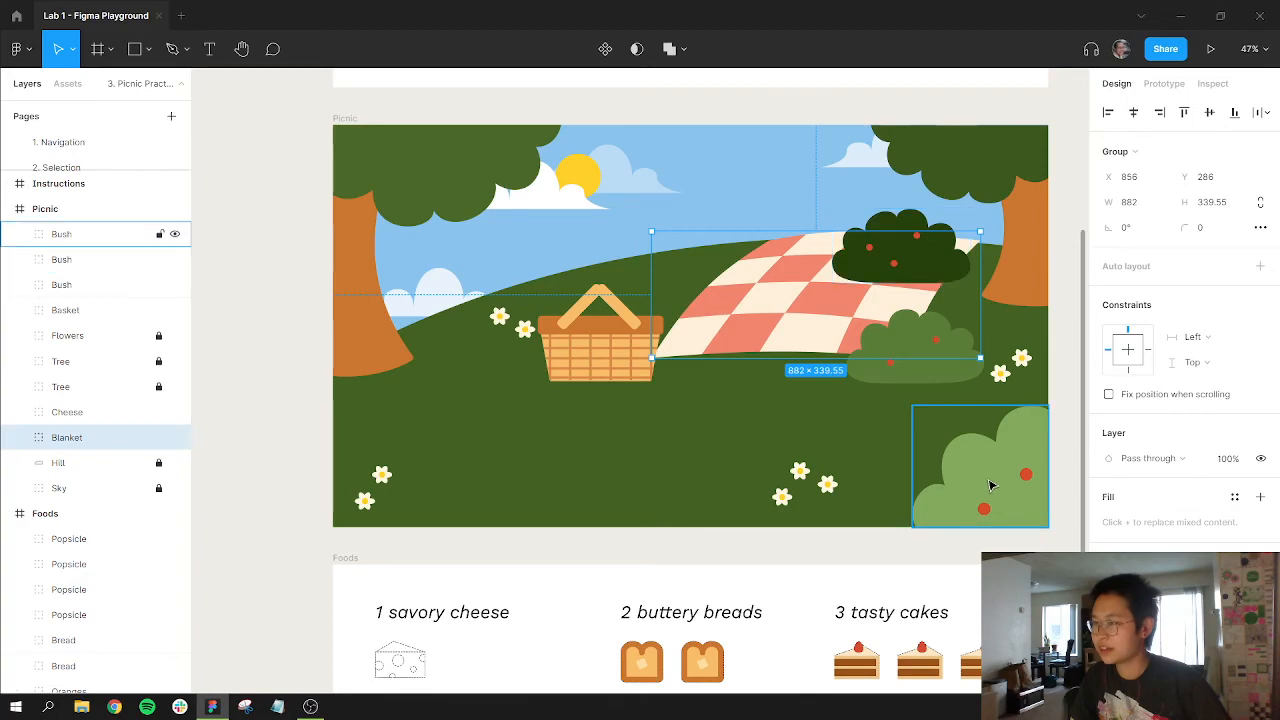
- Move the large light-green corner bush to about X 1013, Y 539, and move the uncovered cheese onto the "1 savory cheese" outline
{"action": "left_click_drag", "start_coordinate": [991, 486], "coordinate": [822, 303]}
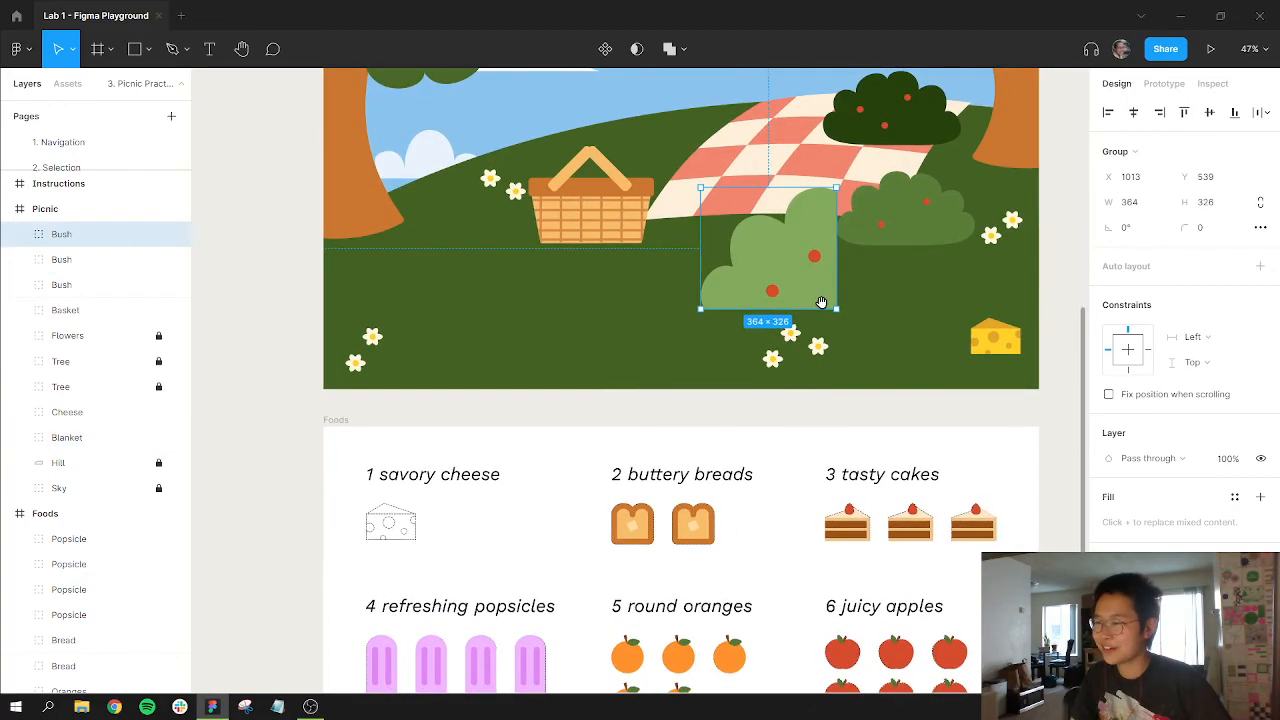
{"action": "left_click_drag", "start_coordinate": [997, 338], "coordinate": [394, 524]}
{"action": "left_click", "coordinate": [690, 425]}
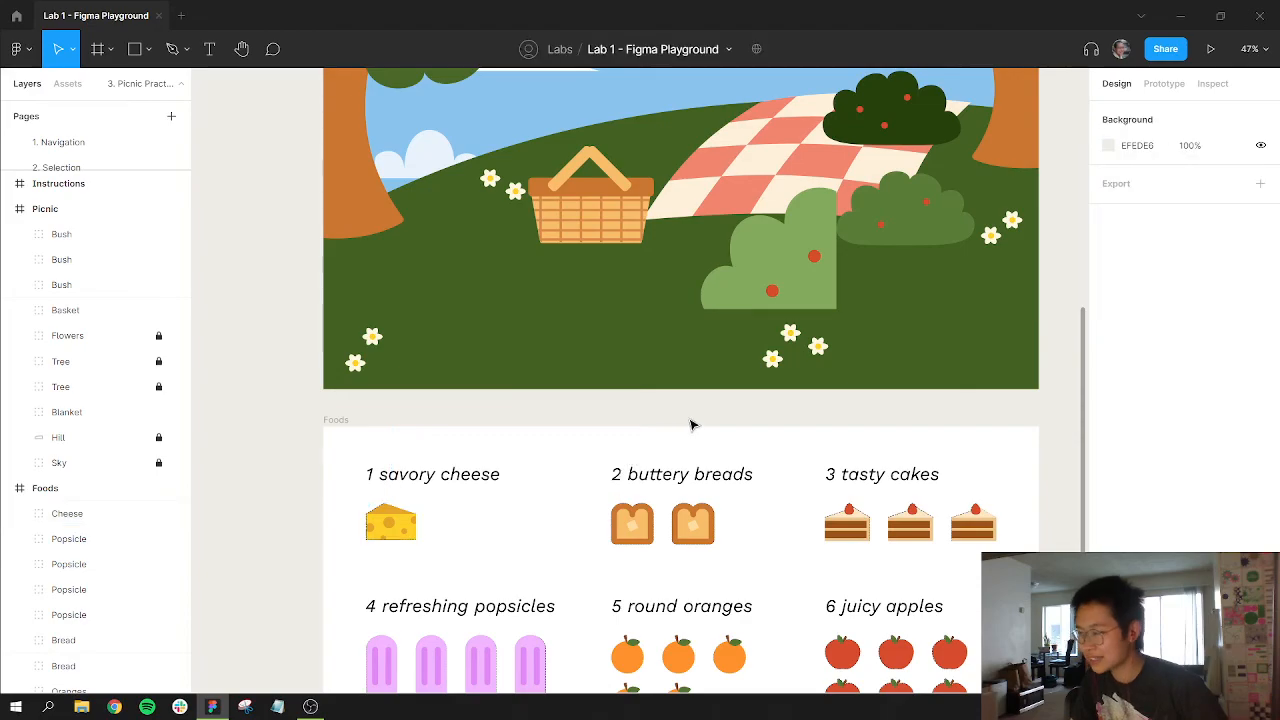
- Move the large light-green bush back into the Picnic frame's lower-right corner at about X 1555, Y 749
{"action": "key", "text": "shift+1"}
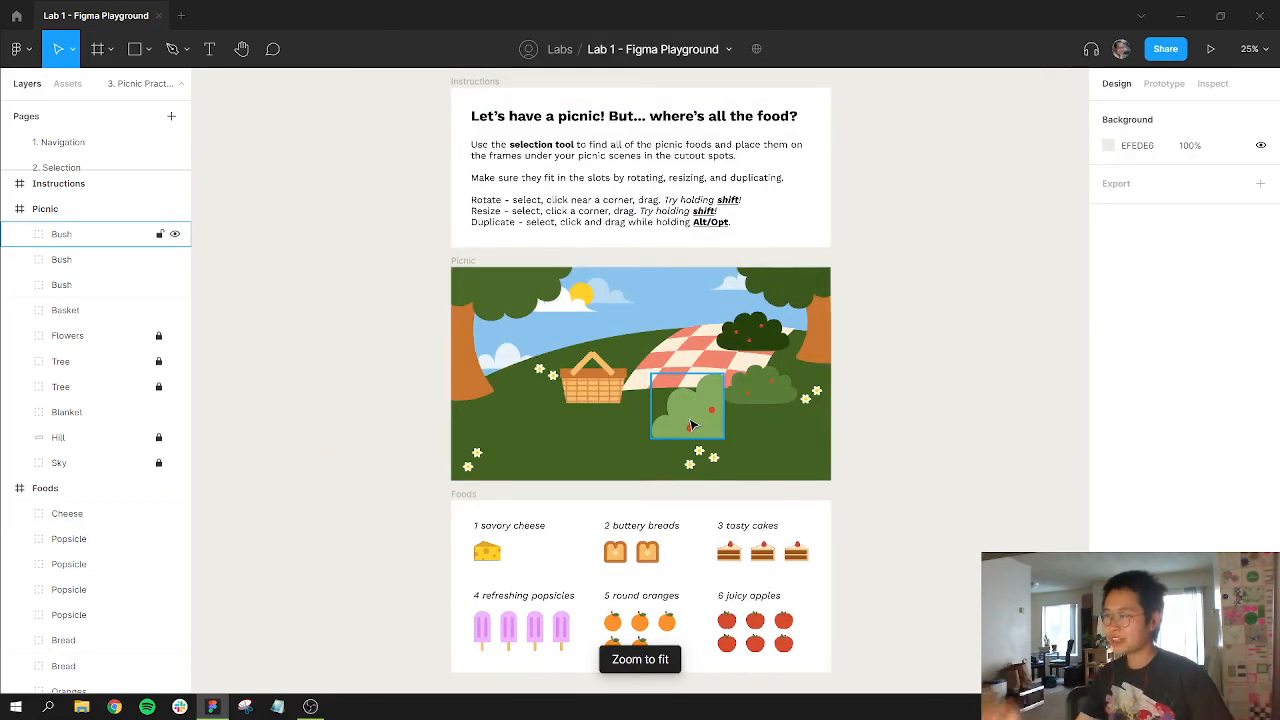
{"action": "left_click", "coordinate": [718, 418]}
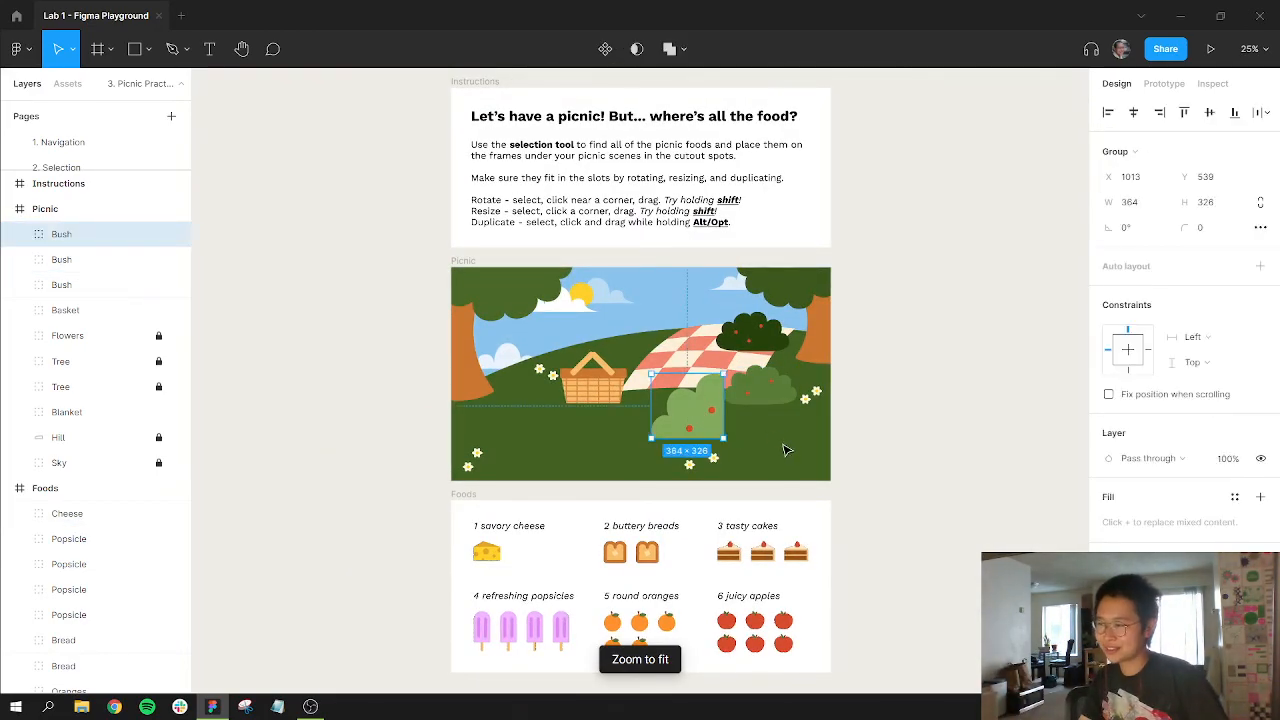
{"action": "left_click_drag", "start_coordinate": [718, 418], "coordinate": [813, 461]}
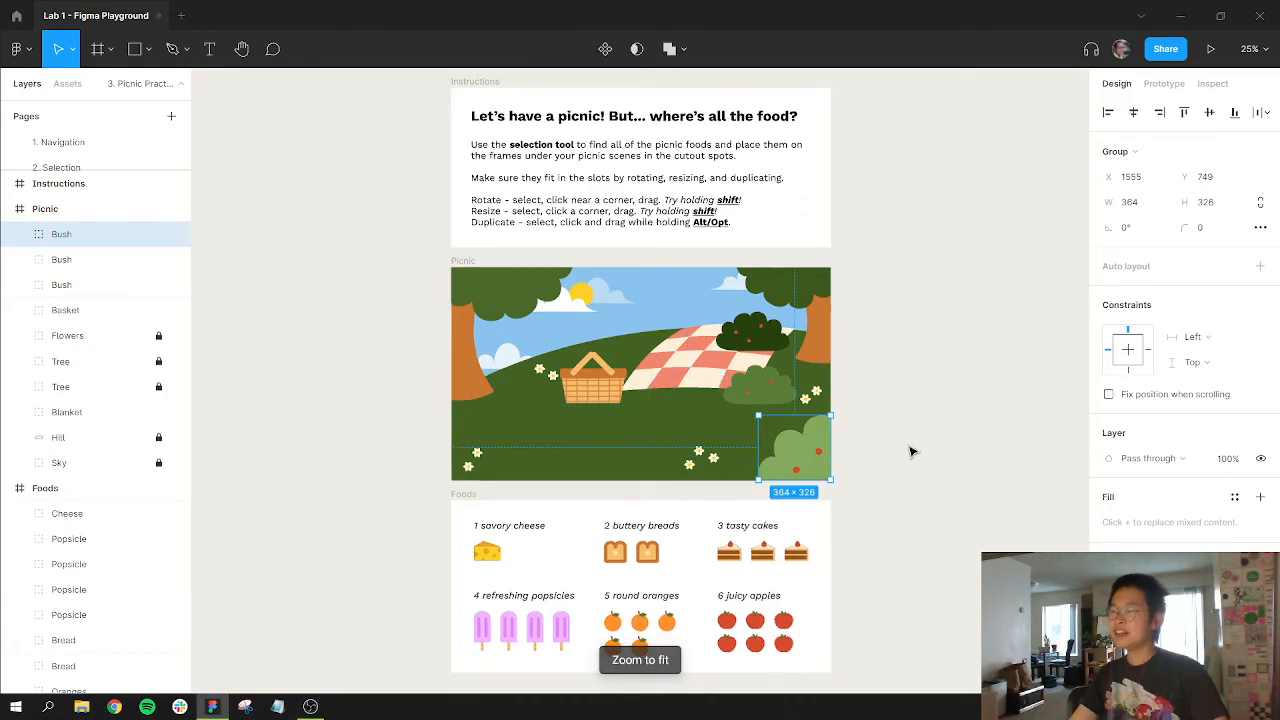
{"action": "left_click", "coordinate": [911, 451]}
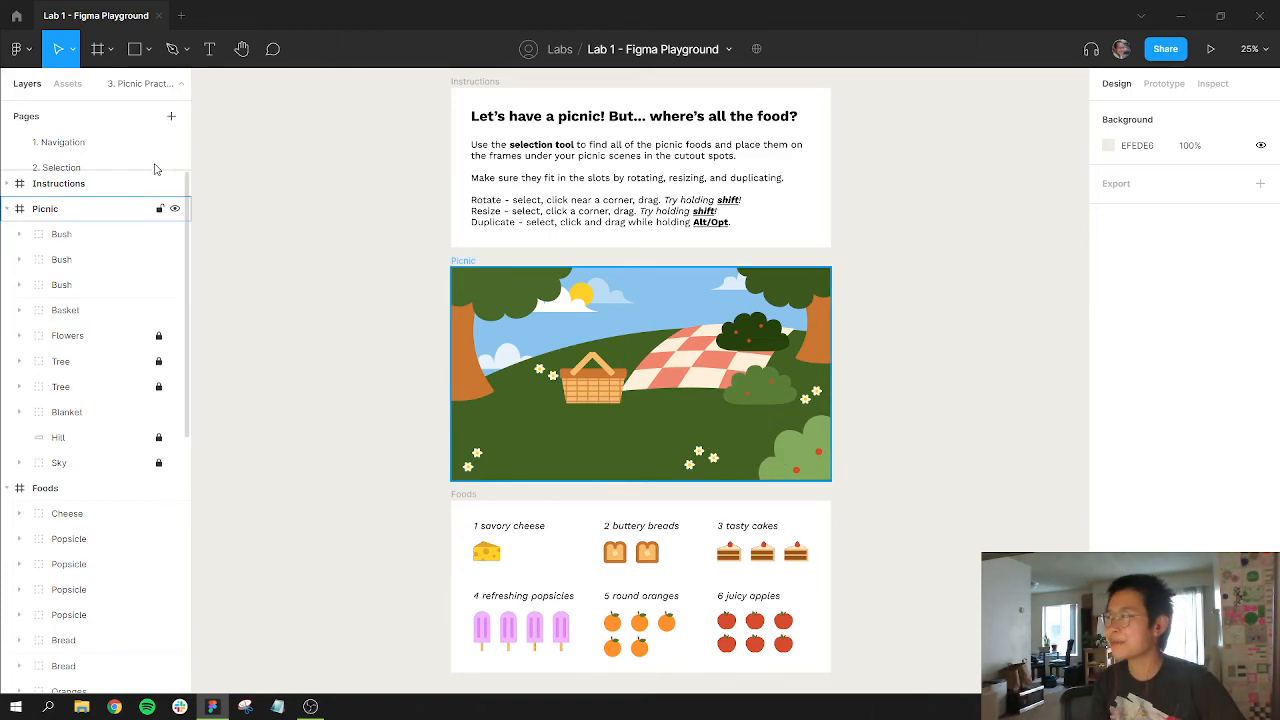
- Show the full list of pages and review the Selection, Navigation and Thumbnail pages
{"action": "left_click_drag", "start_coordinate": [158, 170], "coordinate": [157, 231]}
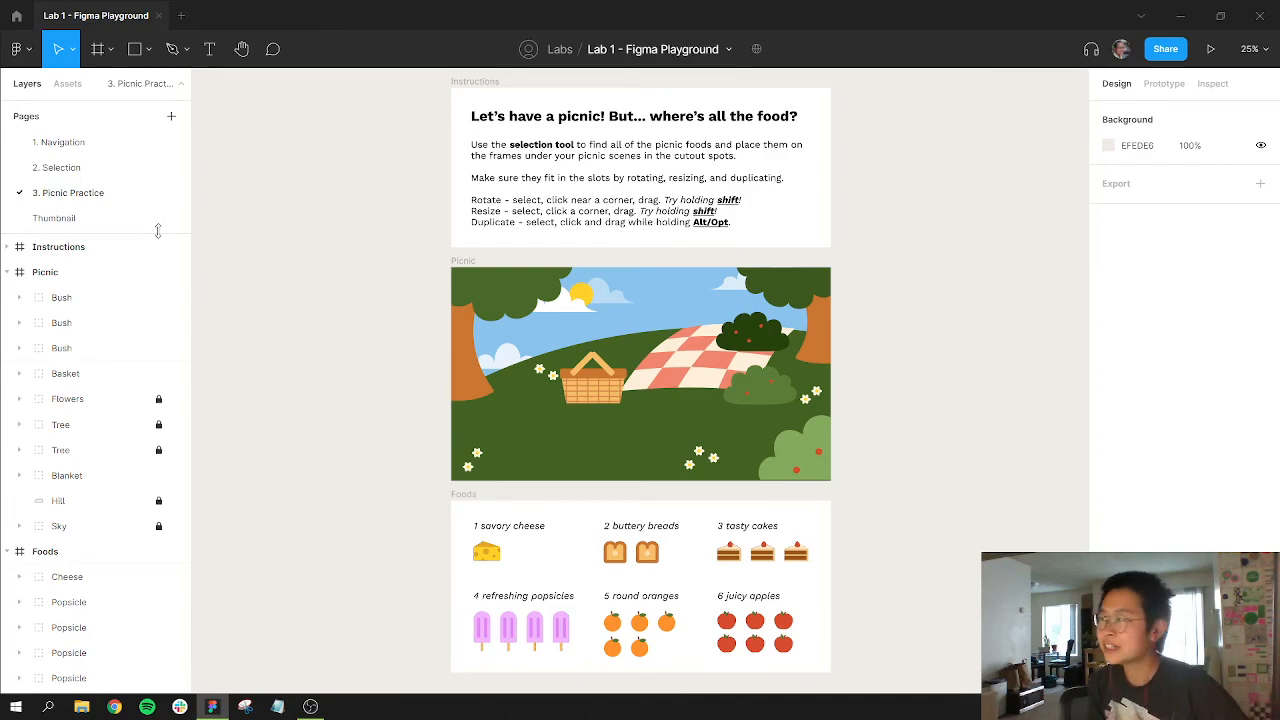
{"action": "left_click", "coordinate": [135, 178]}
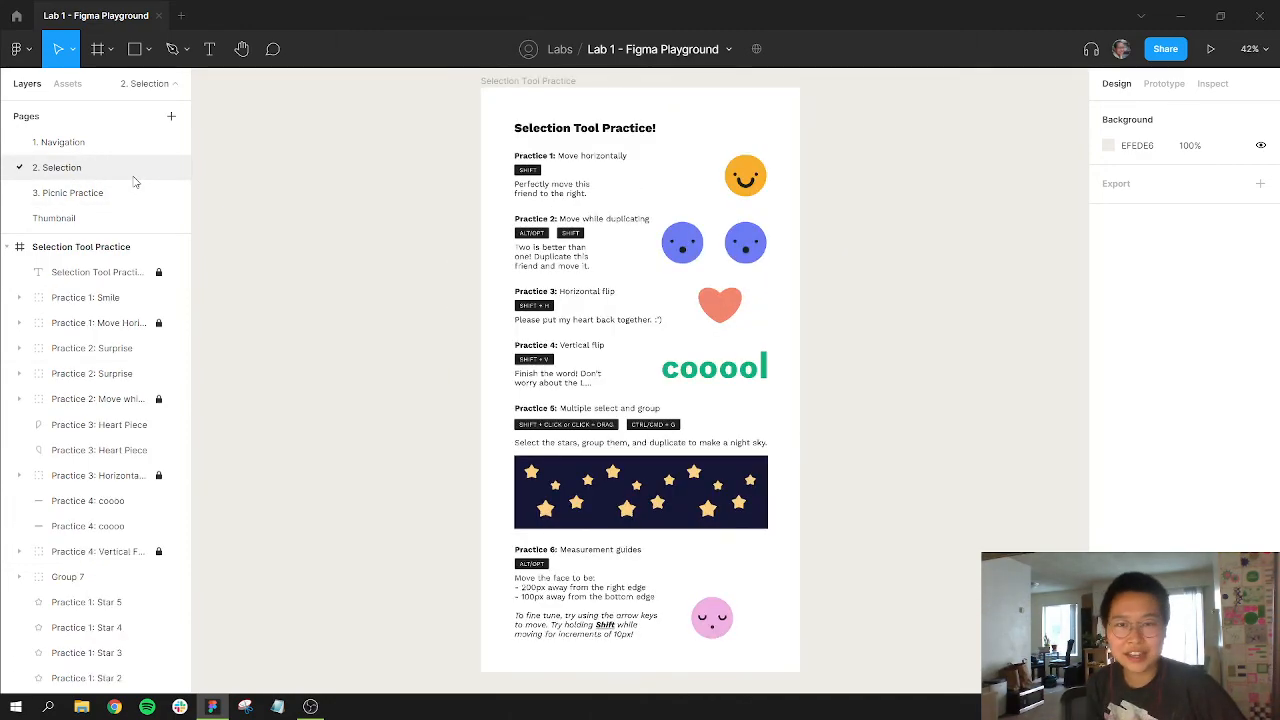
{"action": "left_click", "coordinate": [132, 141]}
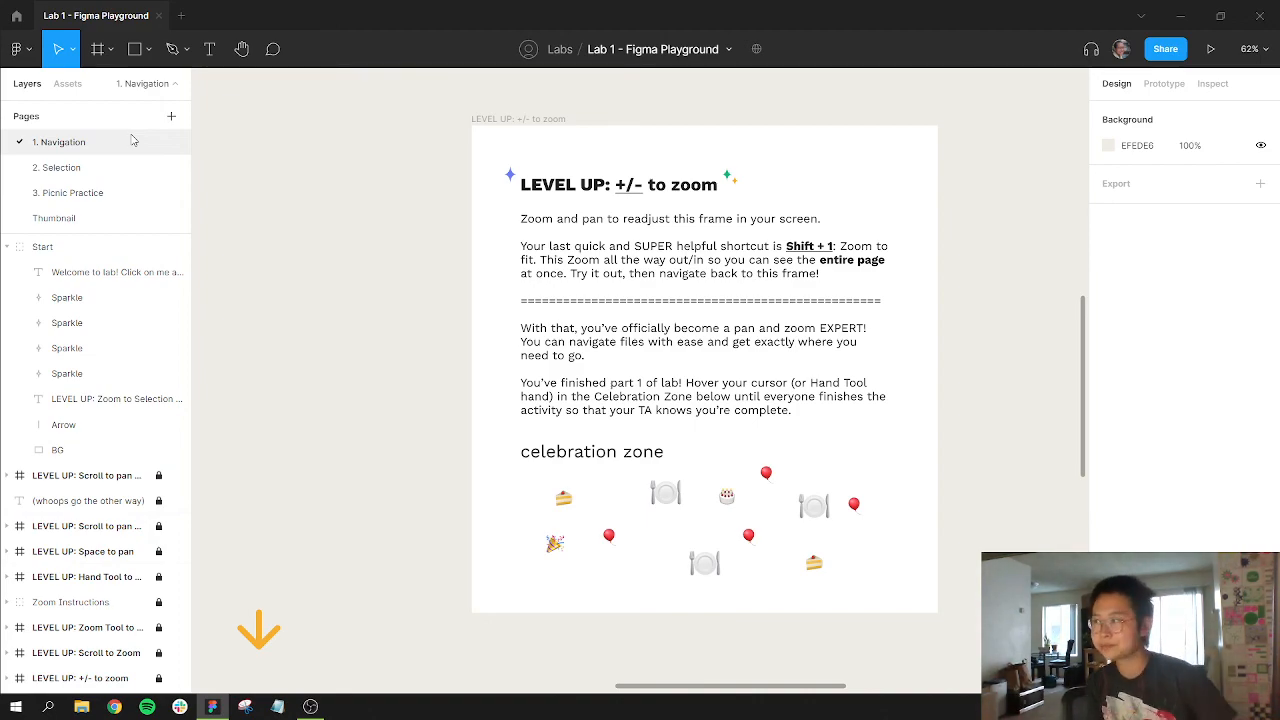
{"action": "left_click", "coordinate": [108, 217]}
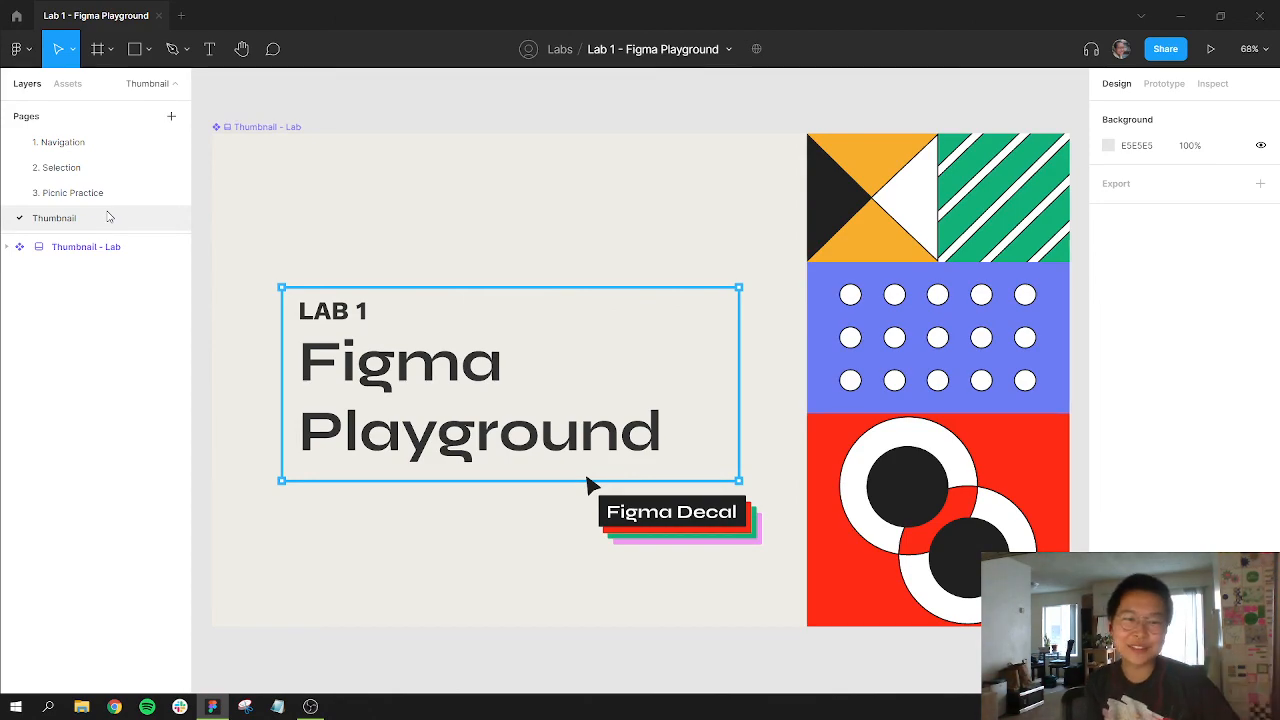